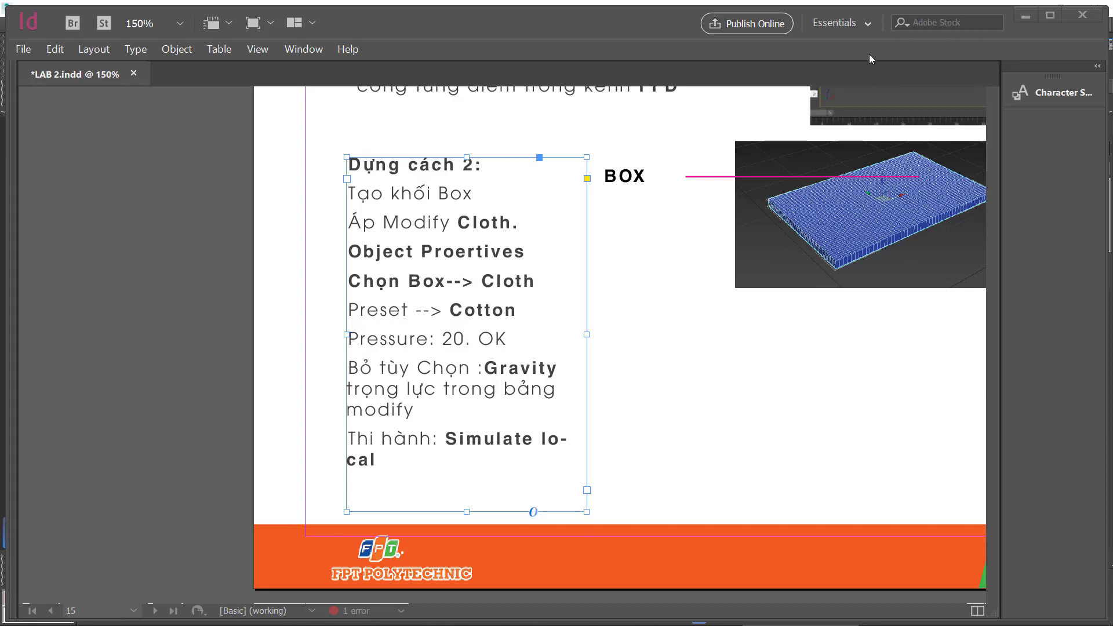
Minimize InDesign to reveal the 3ds Max scene with the pink pillow
left_click(1021, 21)
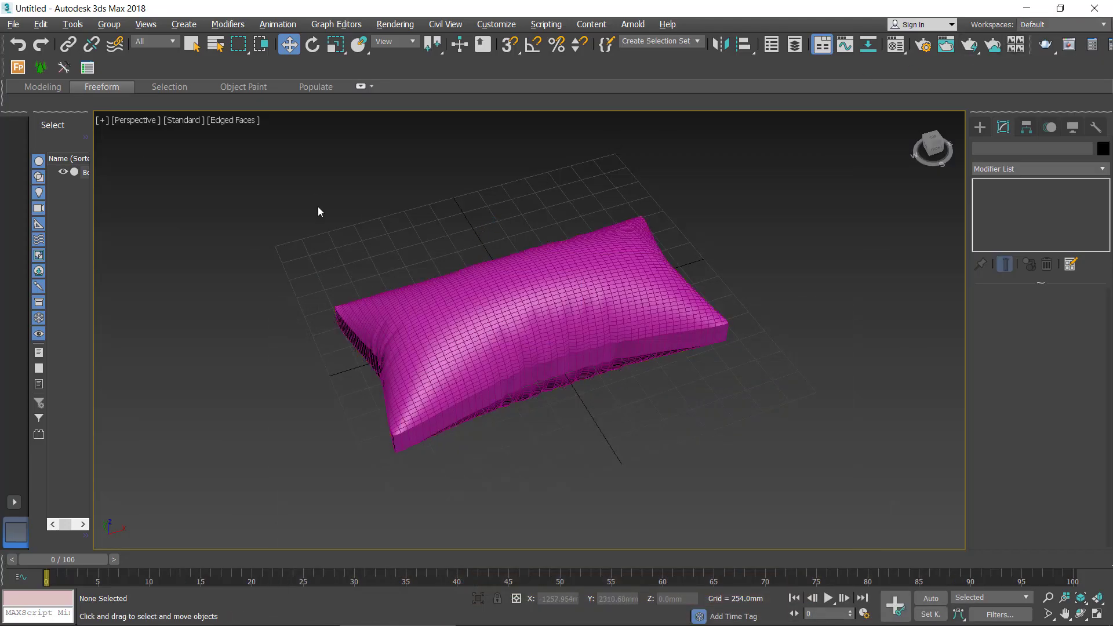
Reset 3ds Max to an empty scene, discarding the unsaved pillow scene
left_click(13, 24)
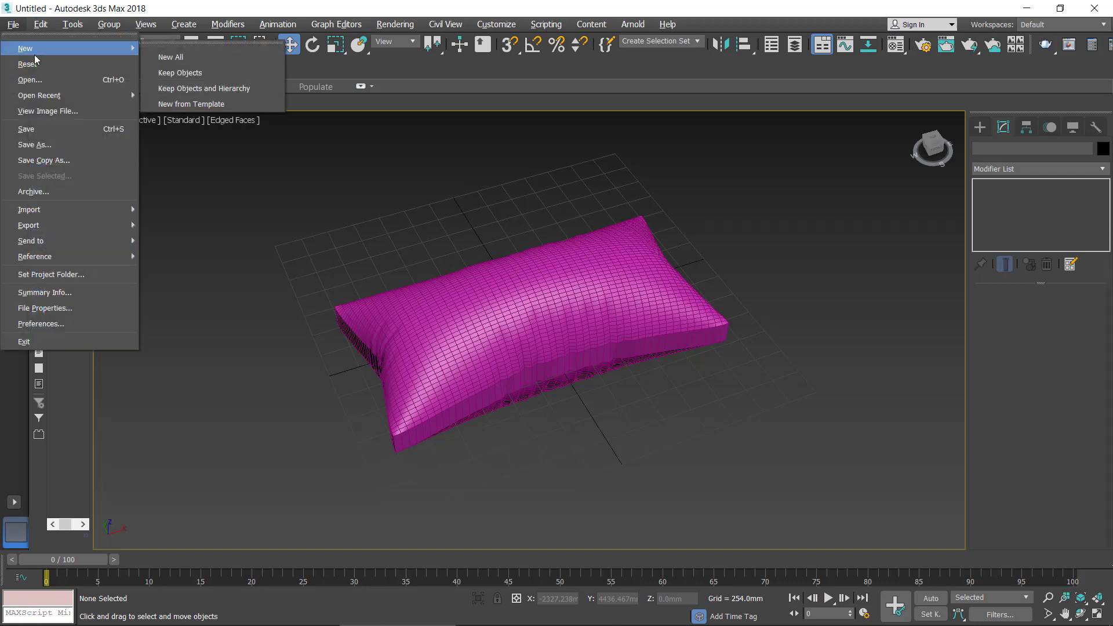
left_click(35, 65)
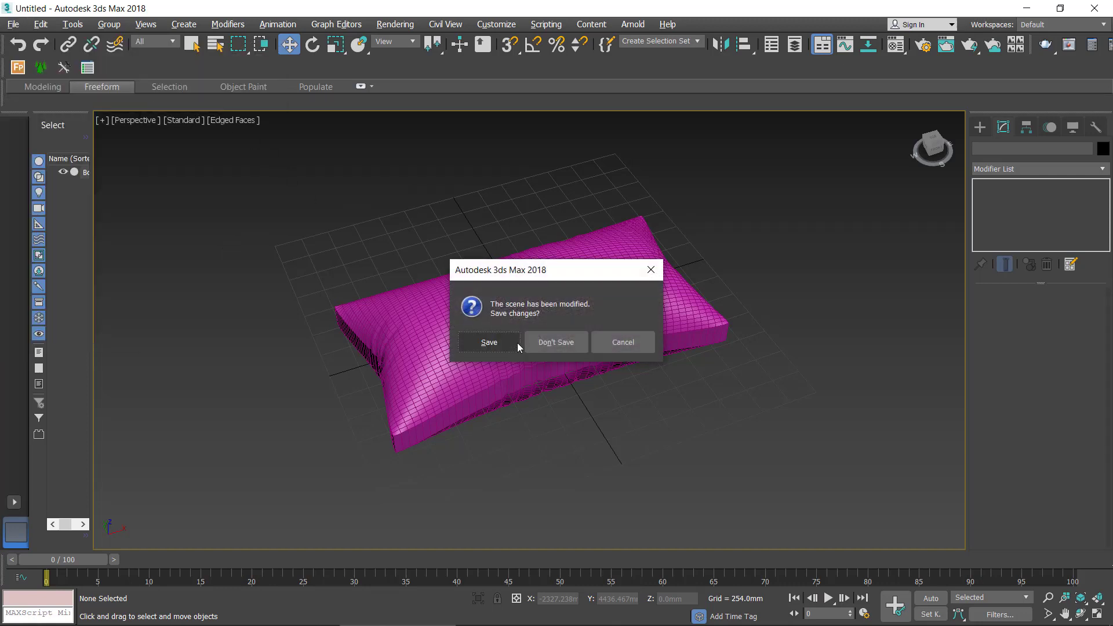
left_click(502, 344)
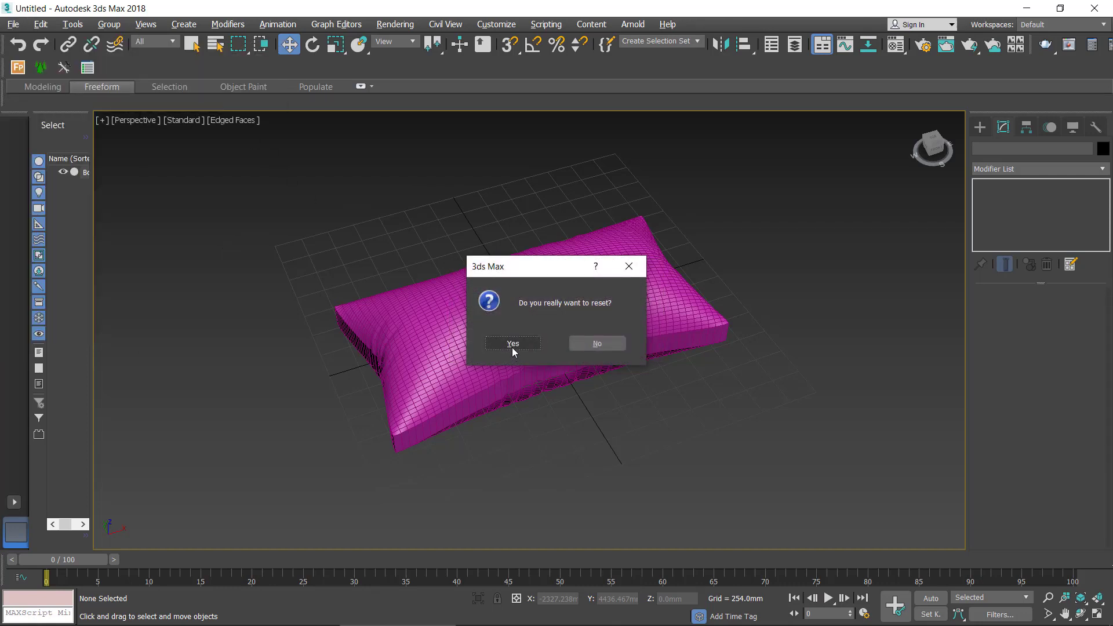
left_click(513, 348)
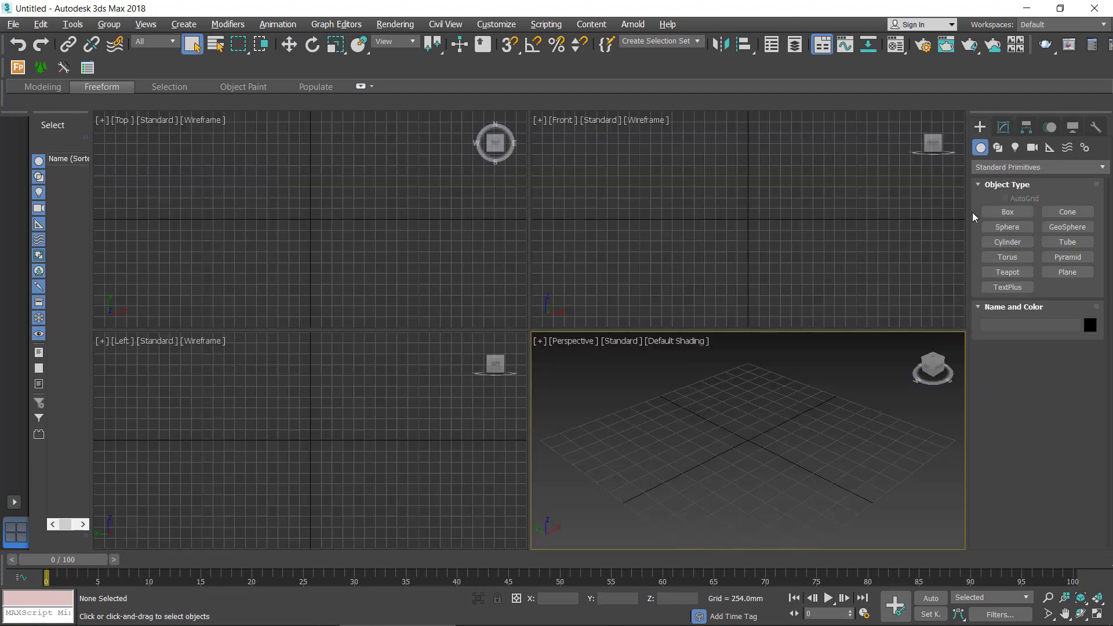
Open the recent file SOFS + NEM.max with the tufted sofa
left_click(1010, 216)
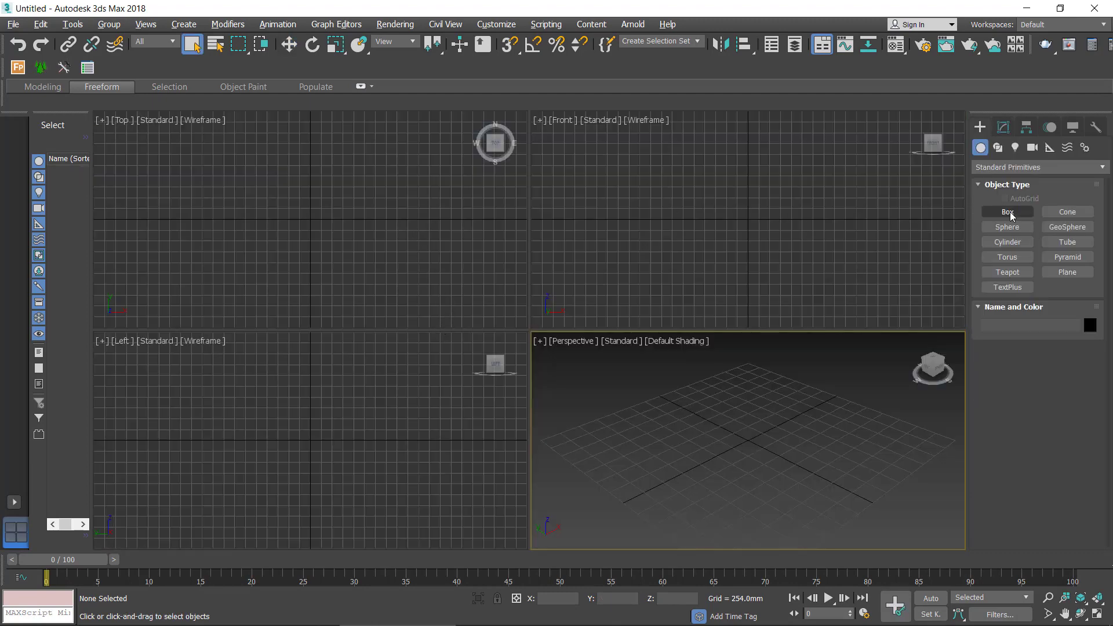
left_click(13, 24)
mouse_move(75, 95)
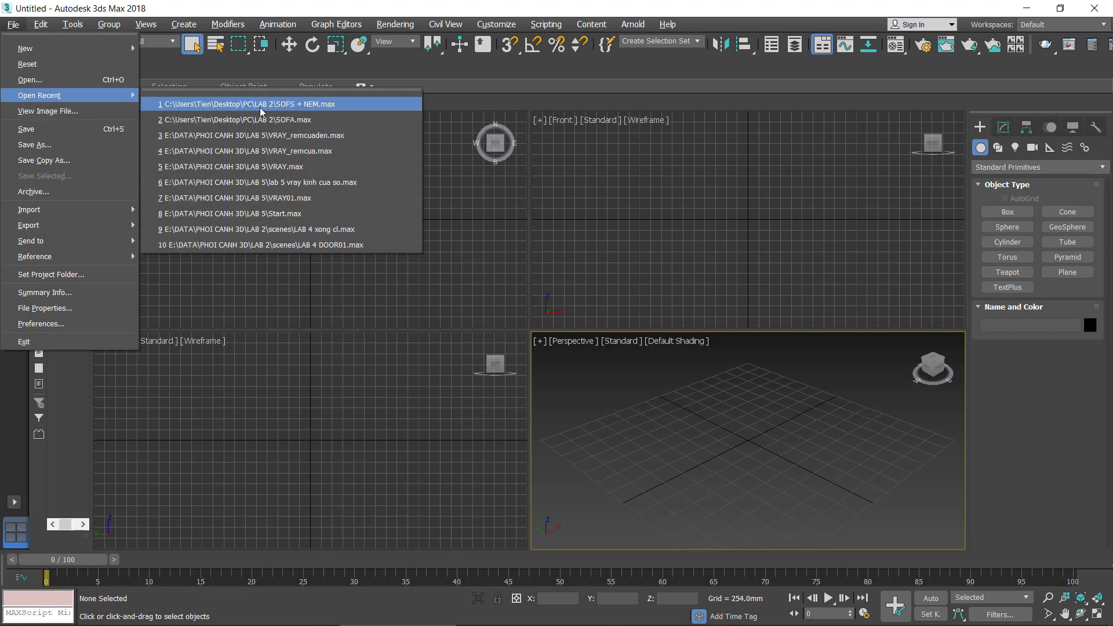
left_click(302, 110)
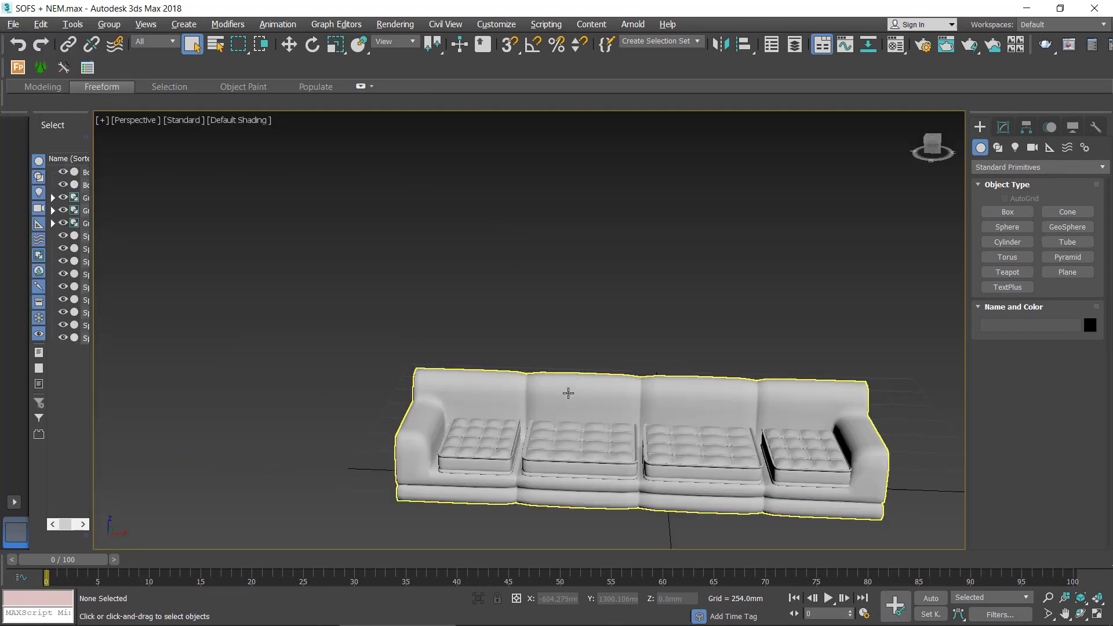
Delete the tufted seat cushions one by one from a top-down view
scroll(568, 393, "up", 1)
scroll(484, 314, "up", 2)
scroll(463, 284, "up", 3)
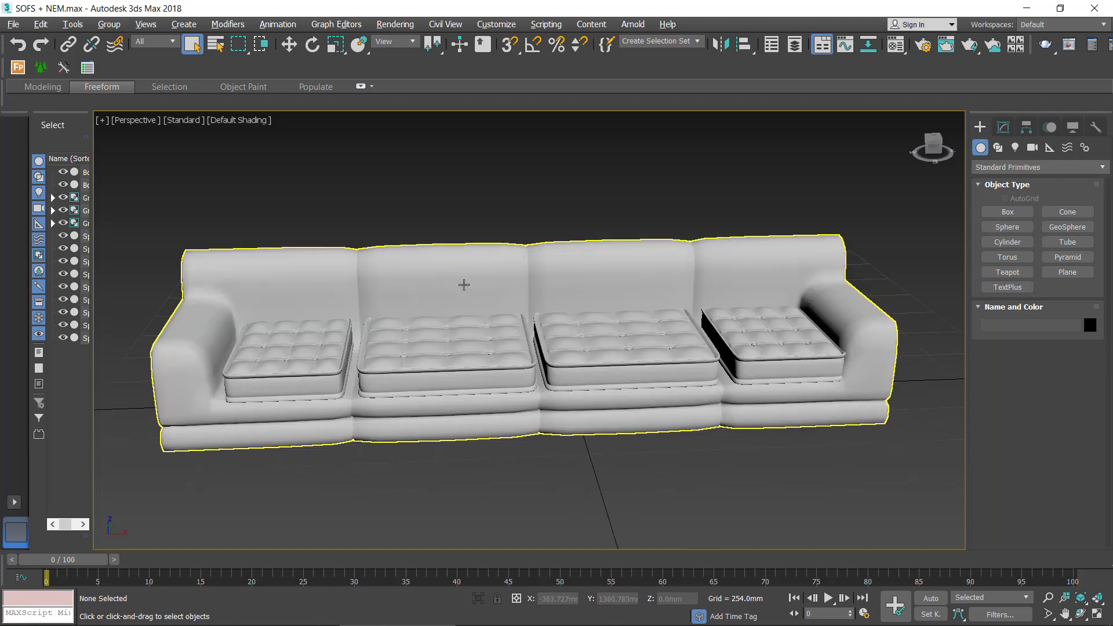
middle_click_drag(461, 306, 457, 314, "alt")
scroll(457, 314, "up", 2)
left_click(458, 314)
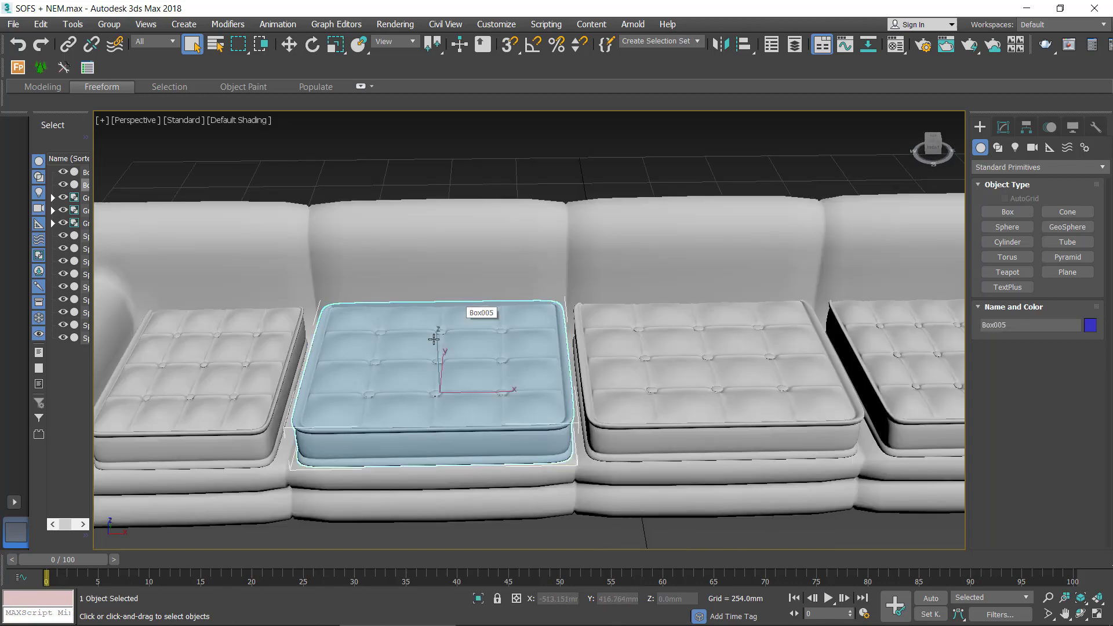
key("Delete")
left_click(224, 323)
key("Delete")
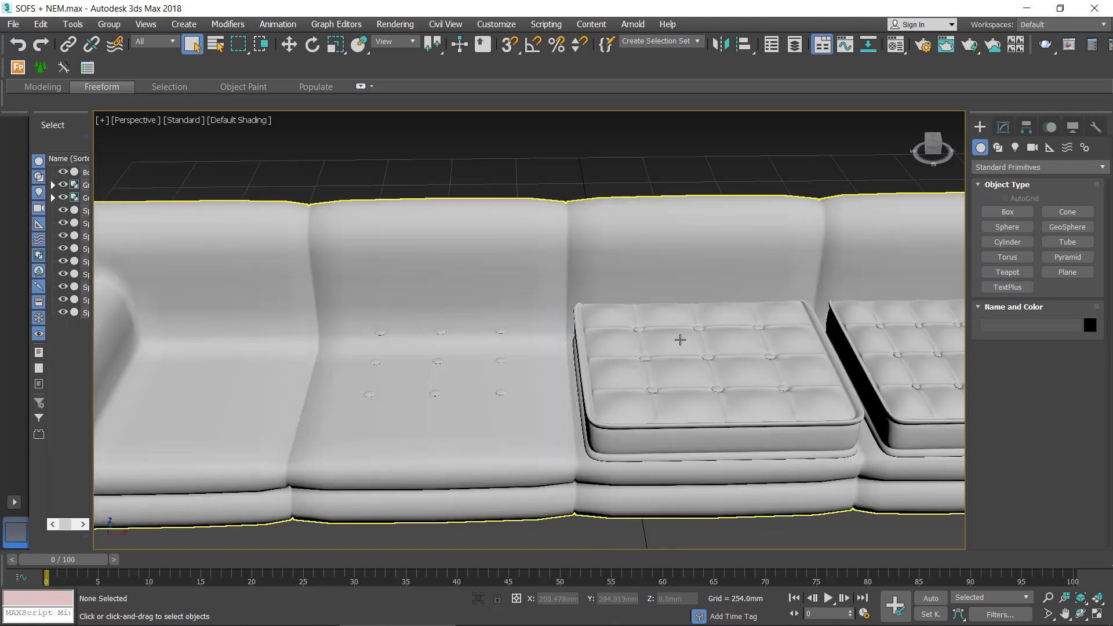
left_click(671, 331)
key("Delete")
key("Delete")
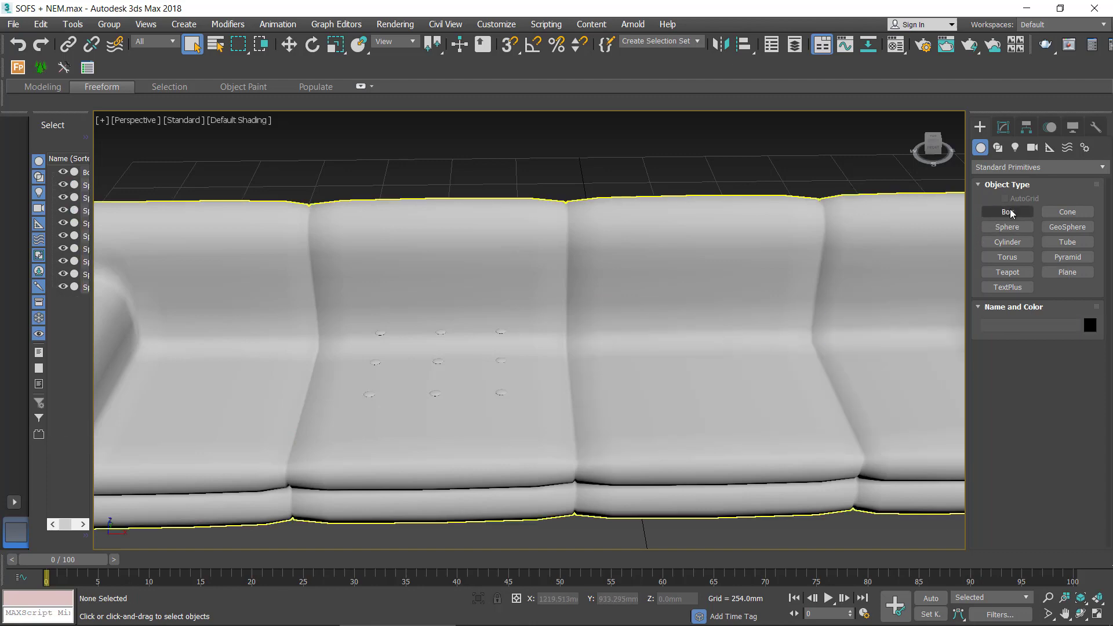
Box-select the sofa, exclude the body, and remove the remaining button objects
left_click(1008, 212)
middle_click_drag(393, 388, 388, 398, "alt")
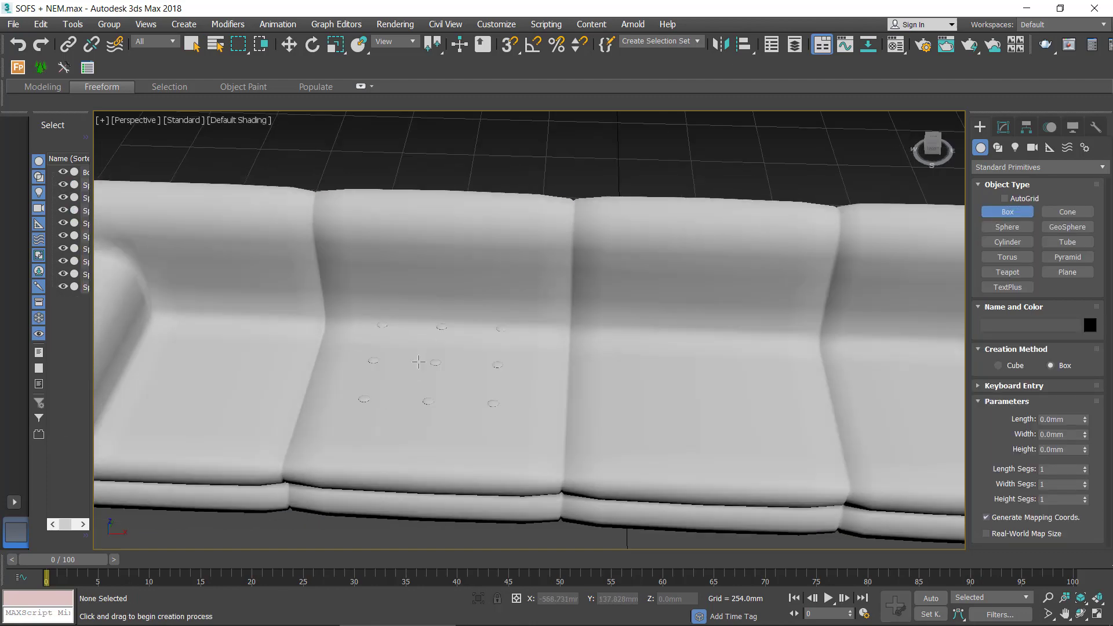
middle_click_drag(451, 329, 464, 292, "alt")
scroll(464, 291, "down", 2)
scroll(463, 287, "down", 5)
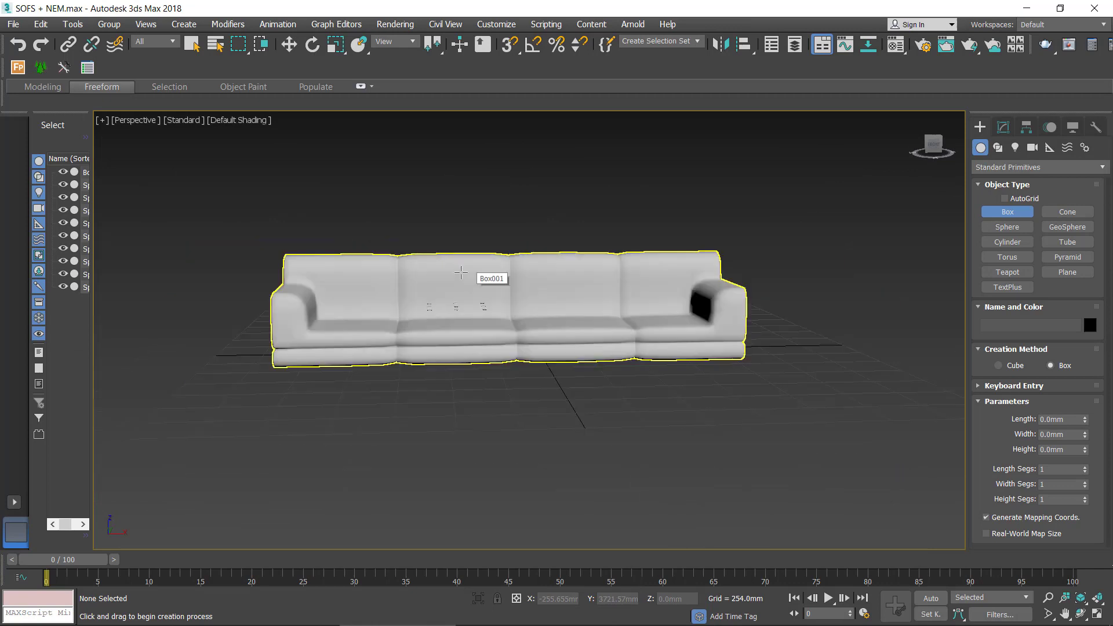
left_click(289, 44)
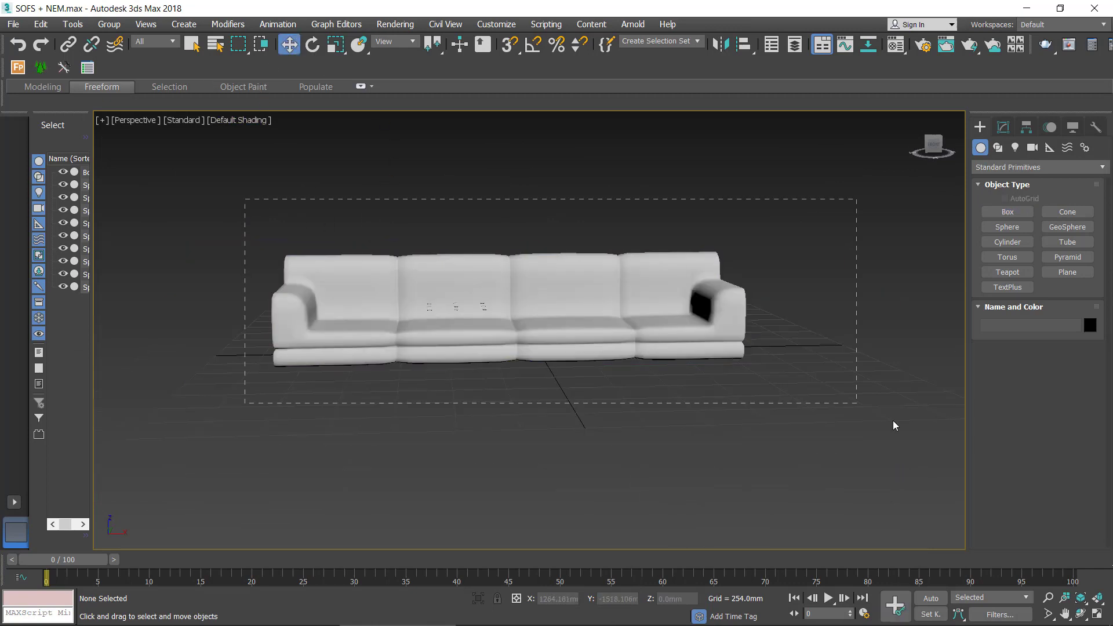
left_click_drag(893, 425, 754, 354)
left_click_drag(784, 300, 713, 394, "alt")
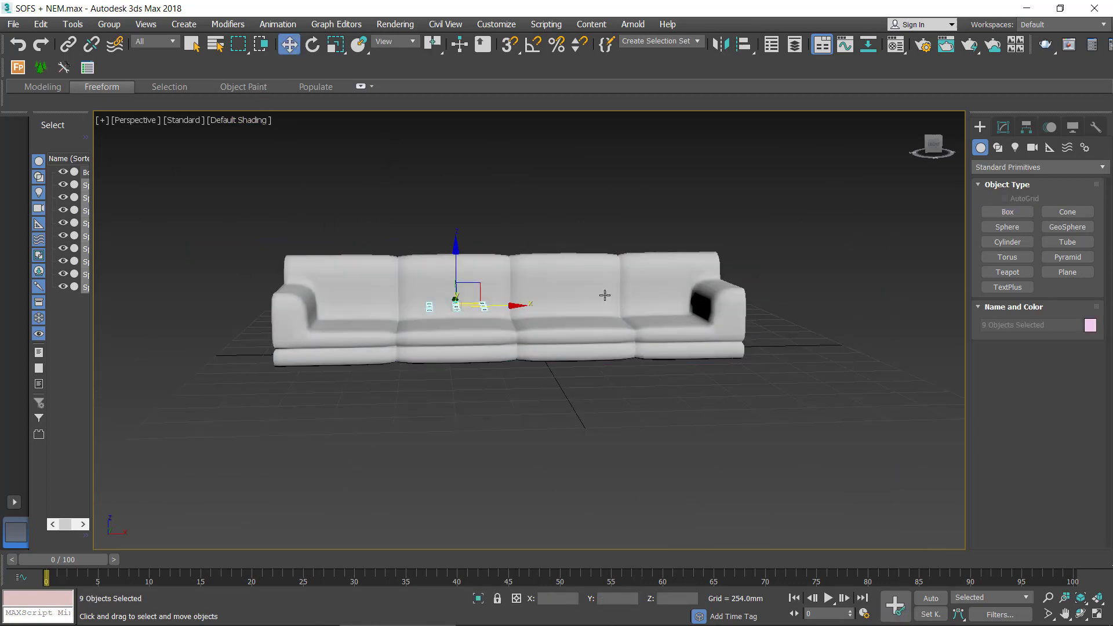
key("ctrl+d")
mouse_move(455, 406)
middle_mouse_down("alt")
mouse_move(460, 374)
mouse_move(505, 355)
middle_mouse_up("alt")
scroll(459, 374, "up", 2)
scroll(519, 338, "up", 1)
scroll(505, 358, "up", 4)
Draw a 418 × 591 × 130 mm box over the second seat in the Top view
left_click(1017, 212)
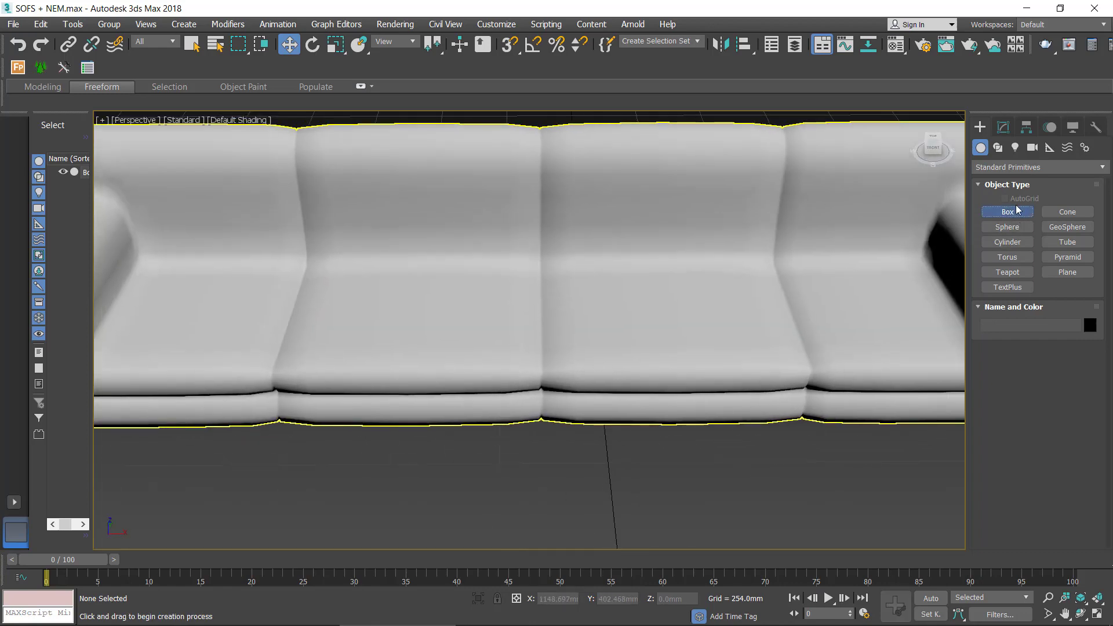
key("alt+w")
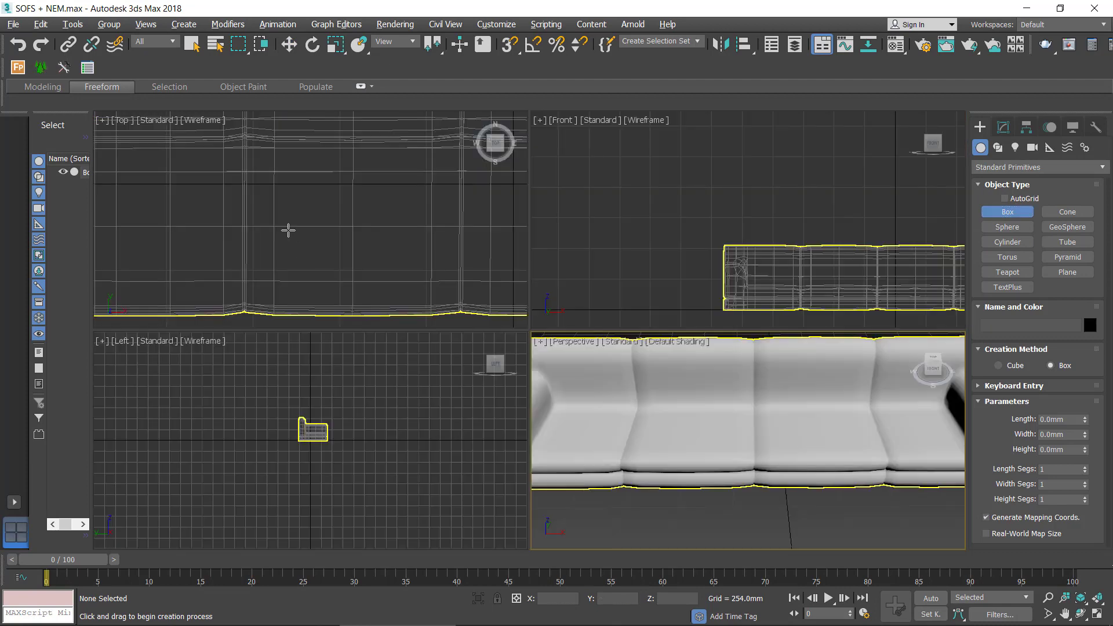
scroll(284, 214, "down", 1)
scroll(290, 201, "down", 3)
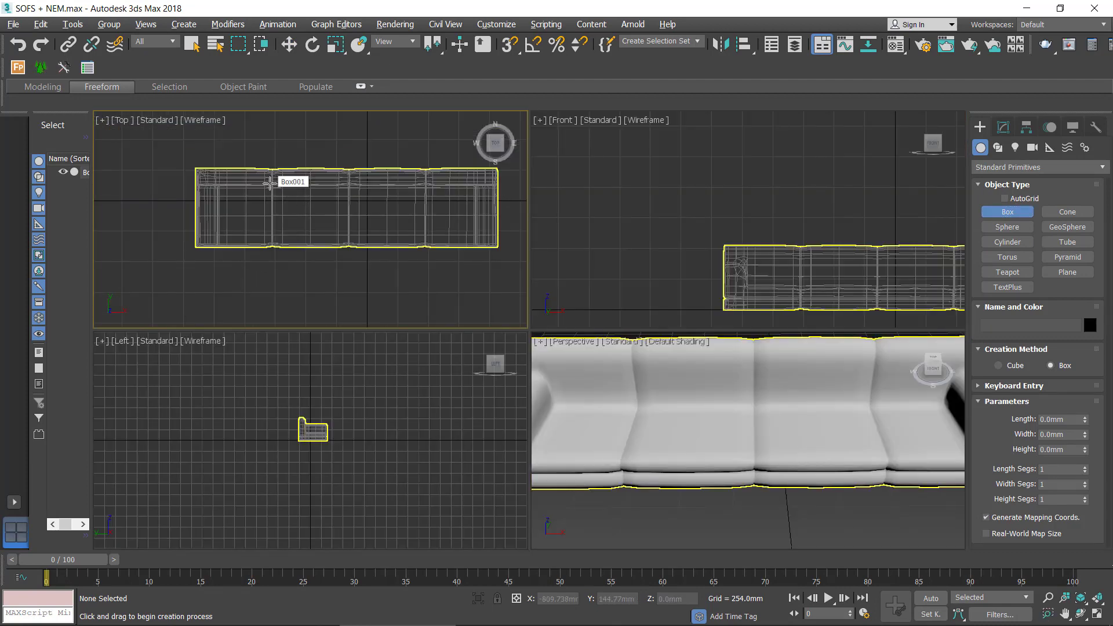
left_click_drag(272, 185, 344, 238)
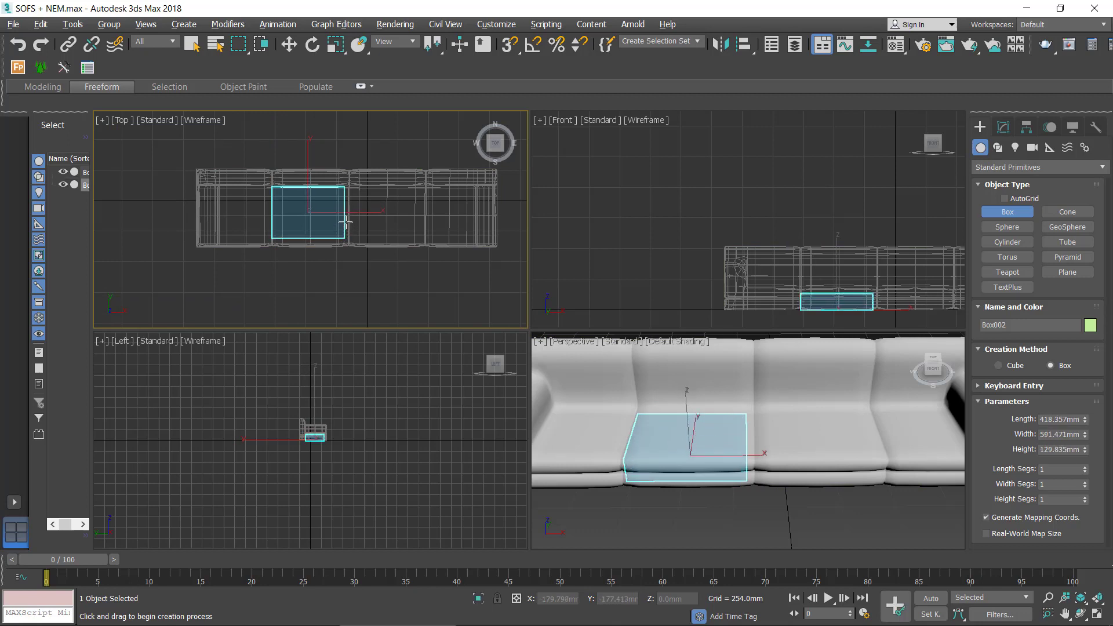
left_click(345, 224)
Raise the new box along Z onto the sofa seat
left_click(290, 45)
middle_click_drag(718, 285, 697, 319)
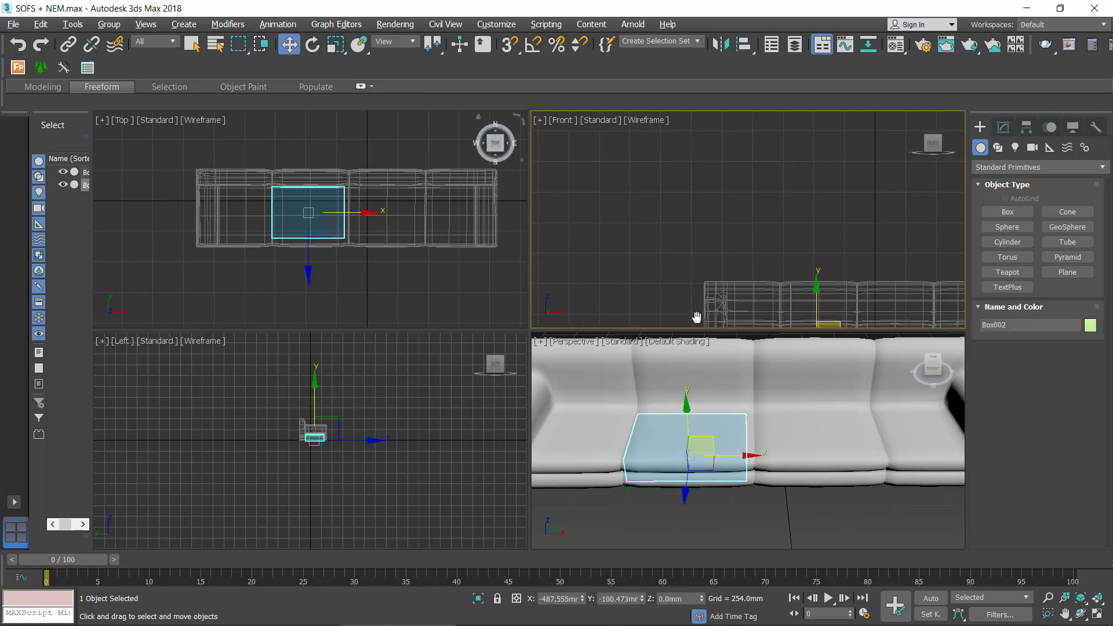
left_click_drag(687, 408, 687, 386)
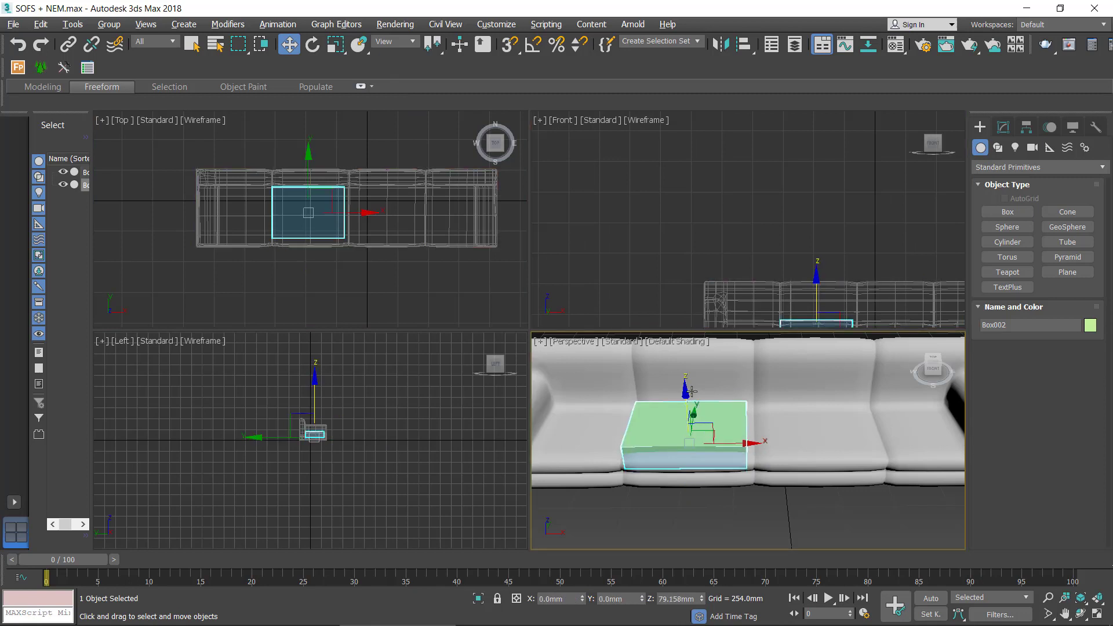
middle_click_drag(812, 406, 835, 400, "alt")
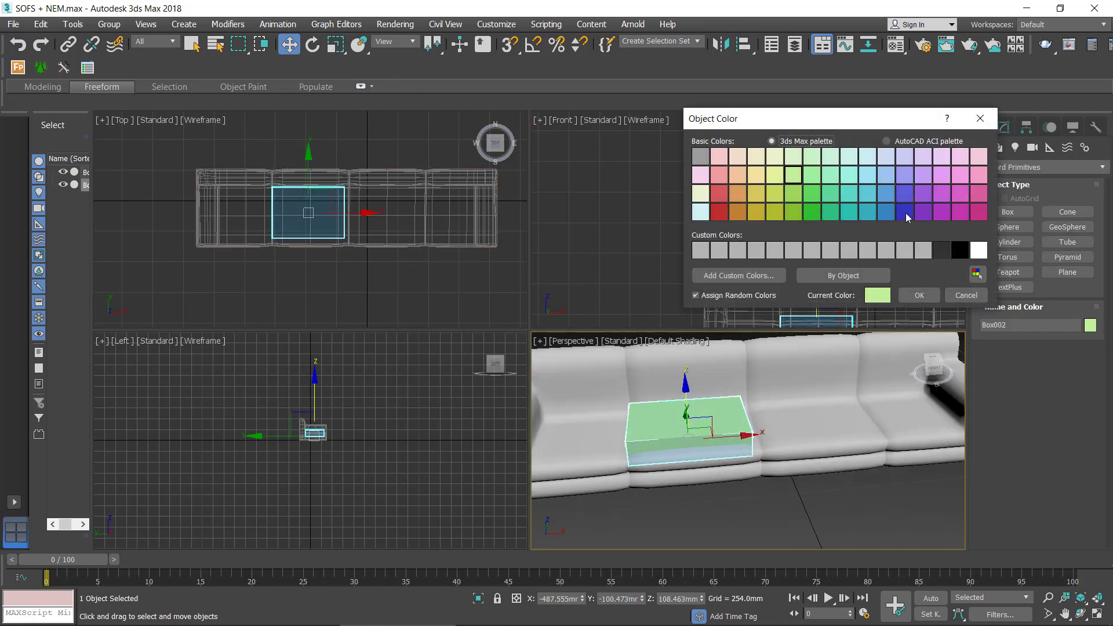
Colour the box blue and lift it higher above the seat in Perspective
left_click(907, 214)
left_click(920, 295)
left_click(694, 495)
key("alt+w")
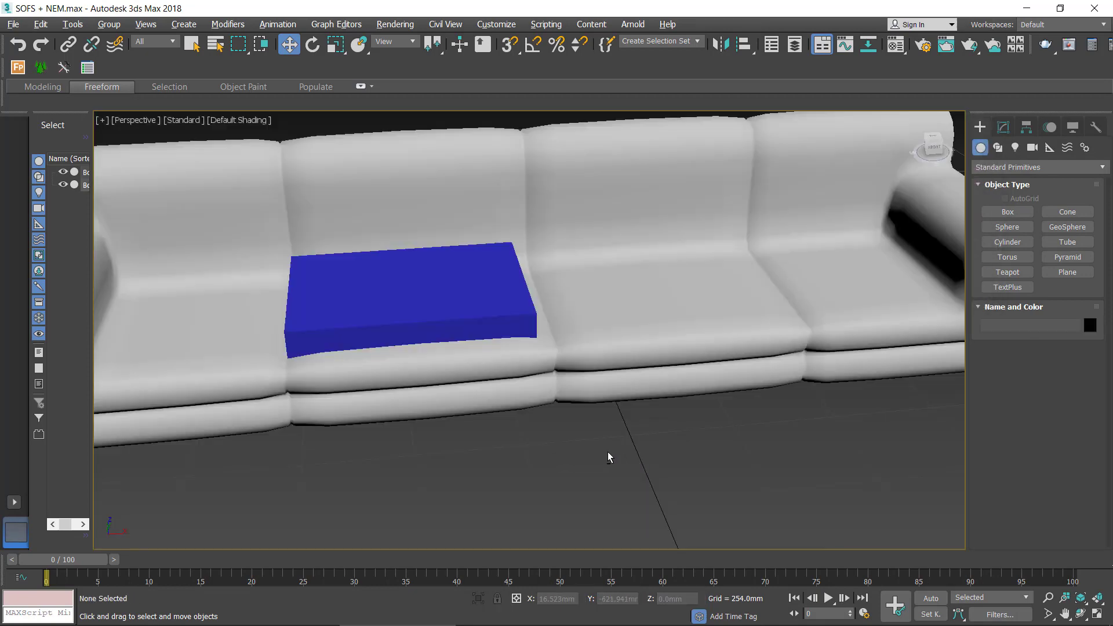
scroll(607, 451, "down", 3)
middle_click_drag(558, 439, 531, 305, "alt")
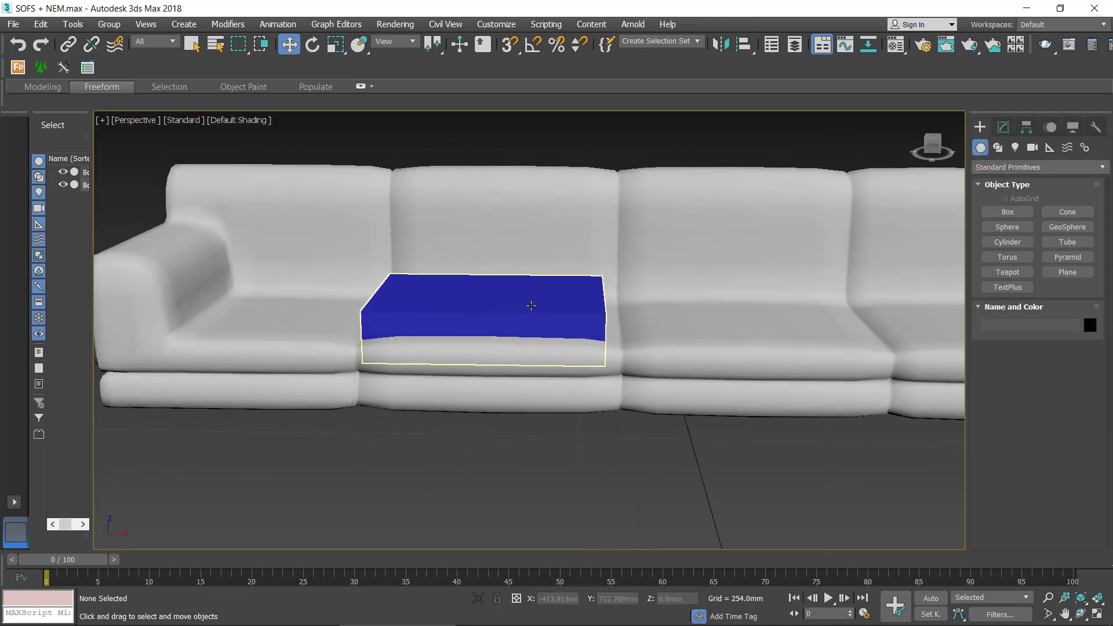
left_click(531, 306)
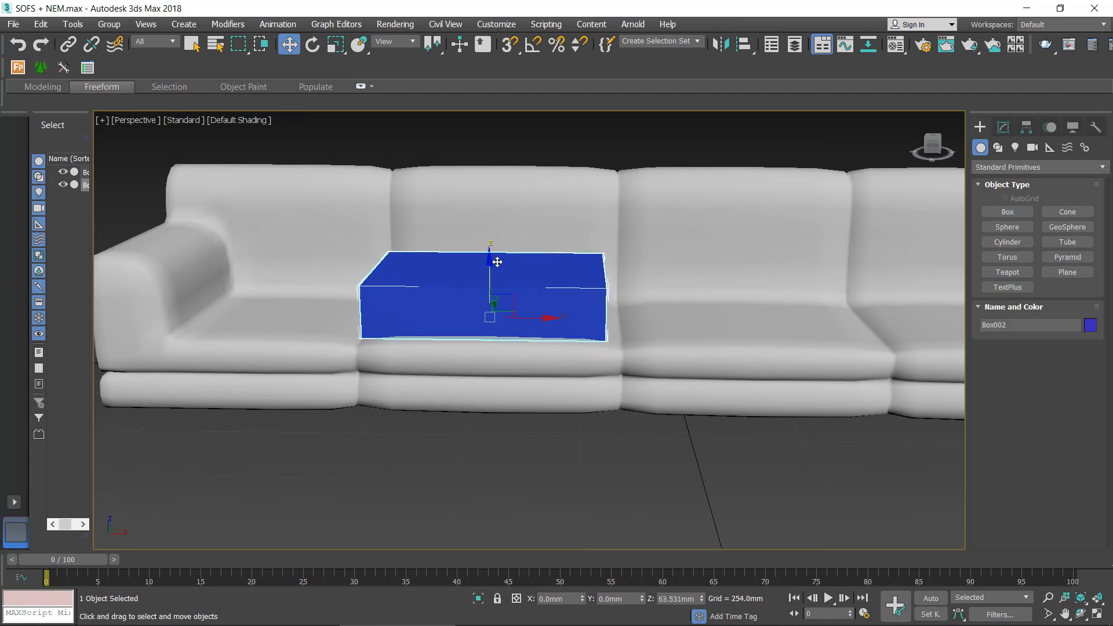
left_click_drag(490, 287, 490, 259)
Reduce the blue box's height to 80
left_click(1003, 127)
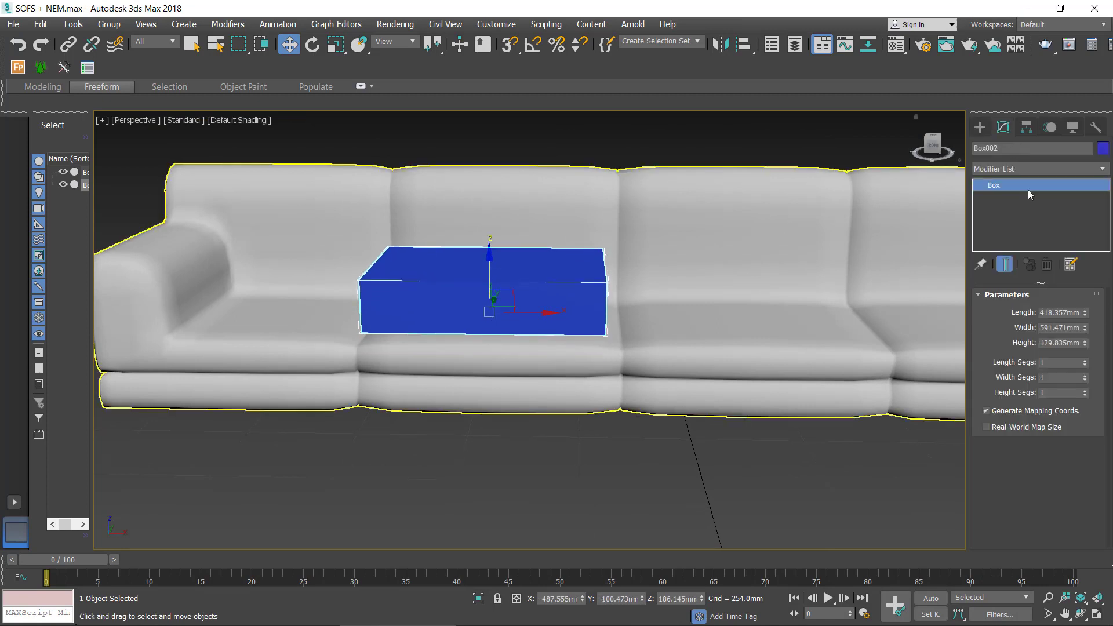
type("80")
key("Return")
left_click(518, 461)
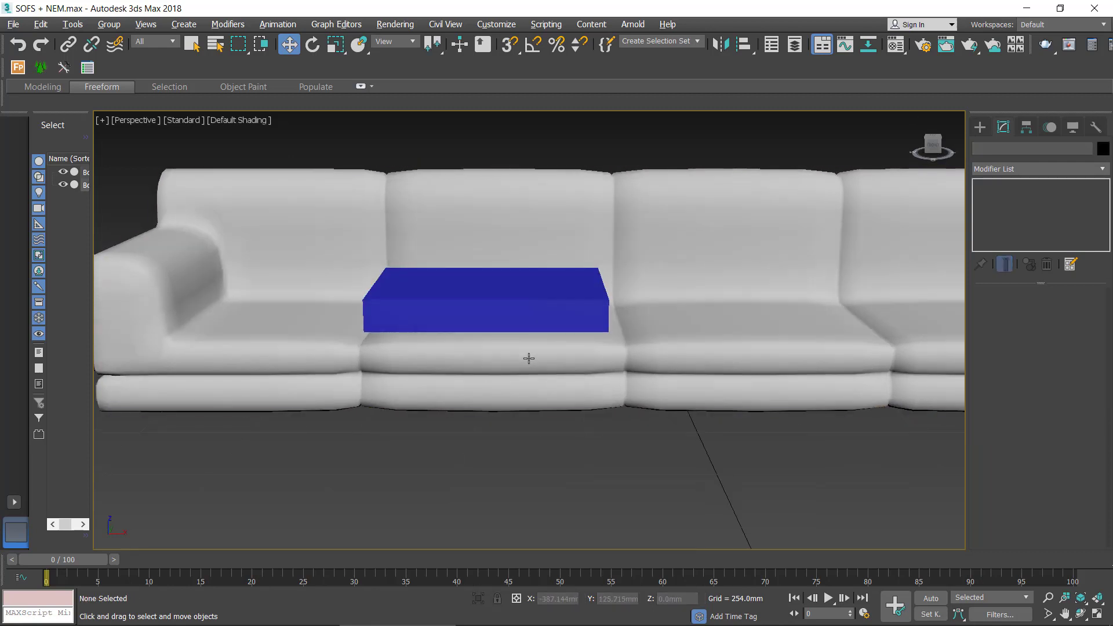
Hide the sofa body so only the blue box remains visible
scroll(525, 355, "up", 2)
scroll(524, 355, "down", 5)
left_click(524, 346)
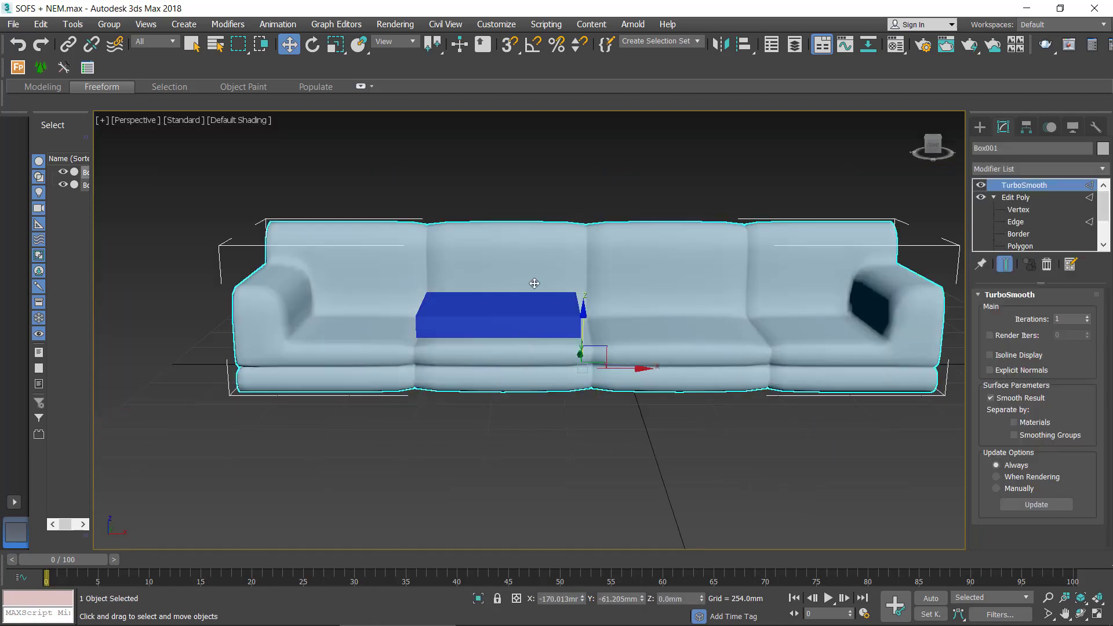
right_click(557, 238)
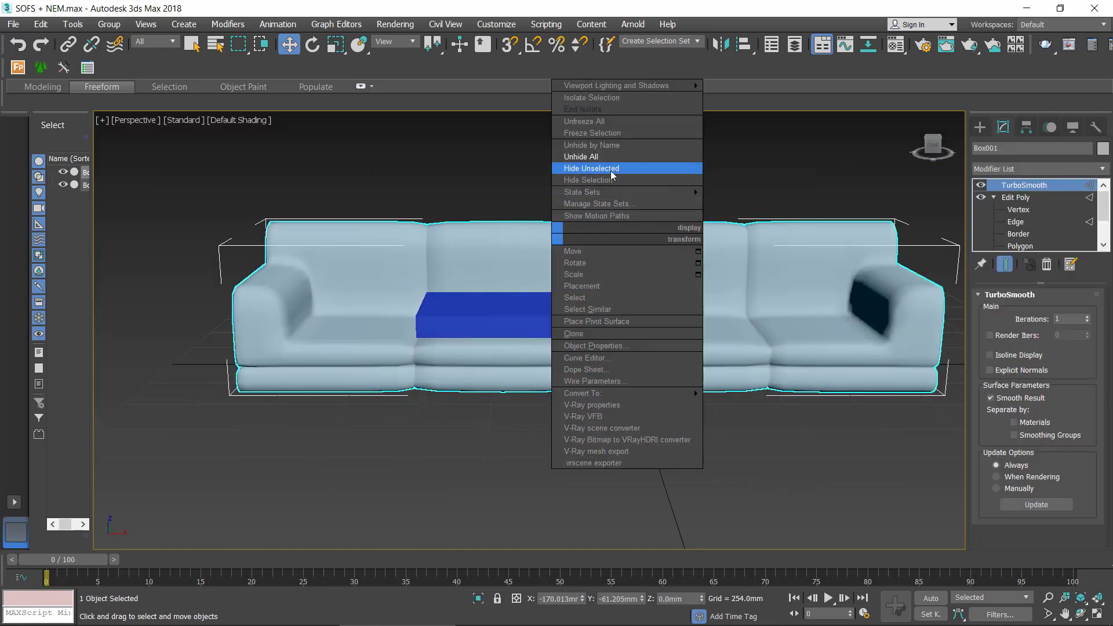
left_click(622, 181)
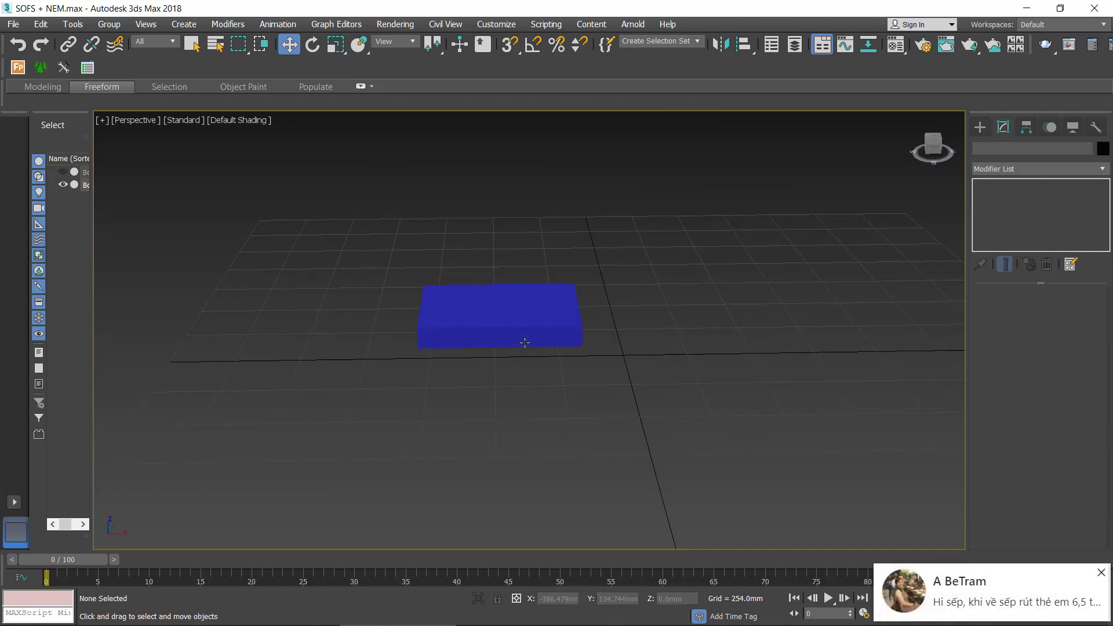
Reply 'ok' to the chat message, close the chat window, and zoom into the box
left_click(1006, 588)
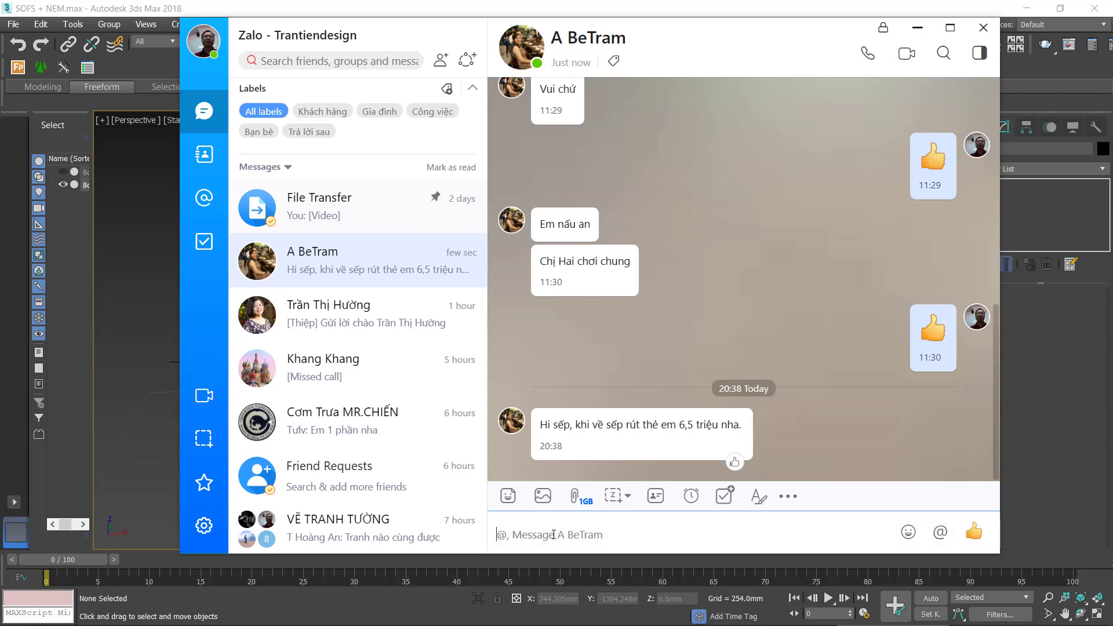
type("ok")
key("Return")
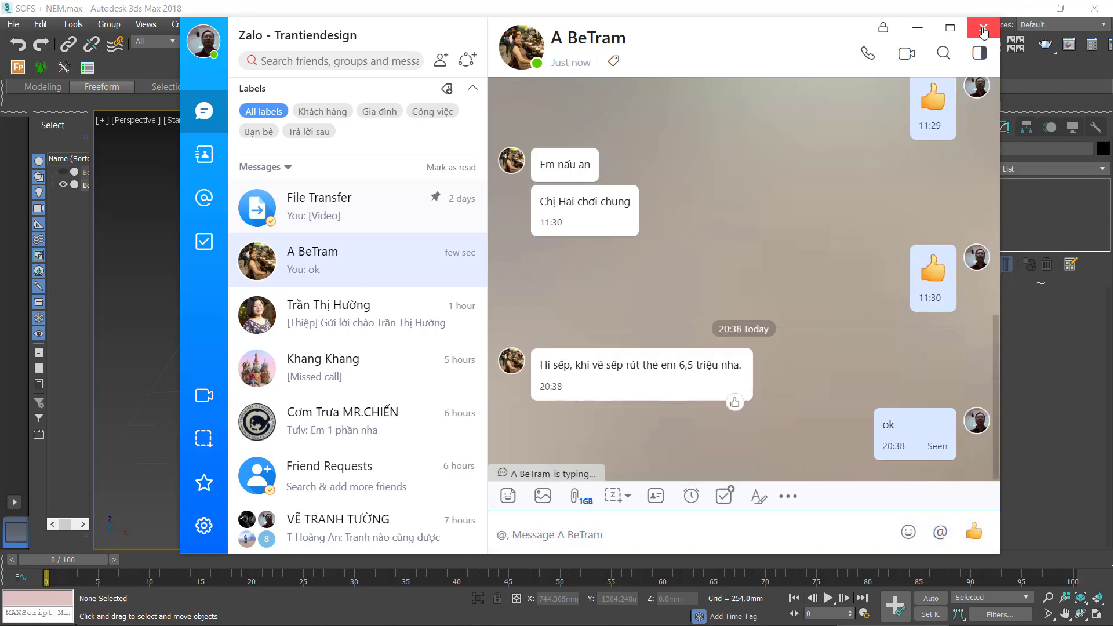
left_click(984, 32)
scroll(535, 327, "up", 4)
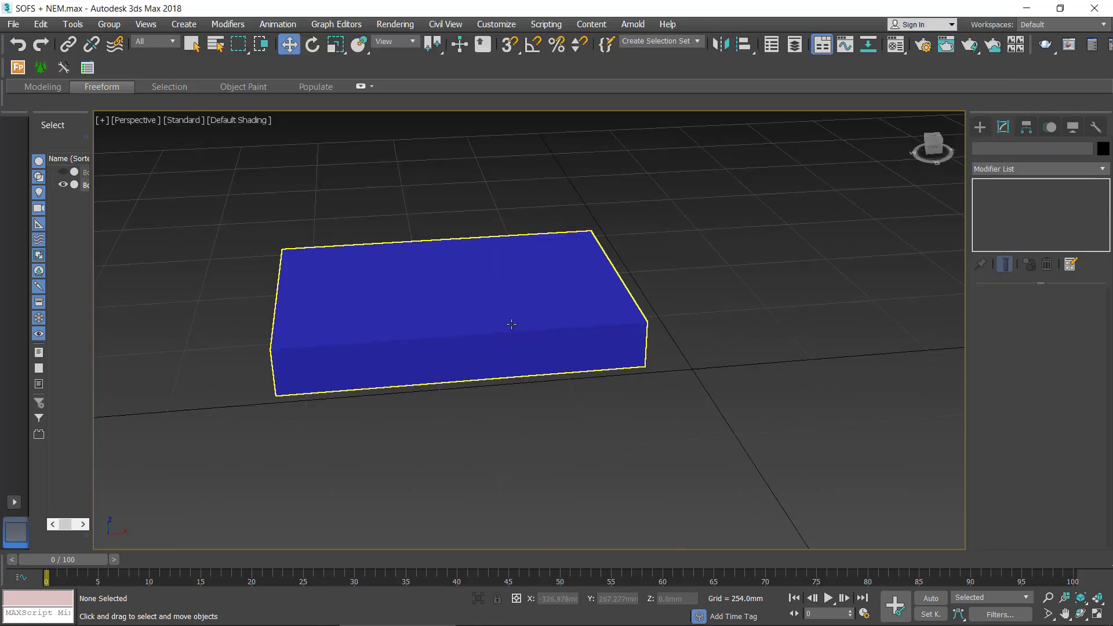
Show the blue box with Edged Faces shading
left_click(511, 324)
left_click(218, 121)
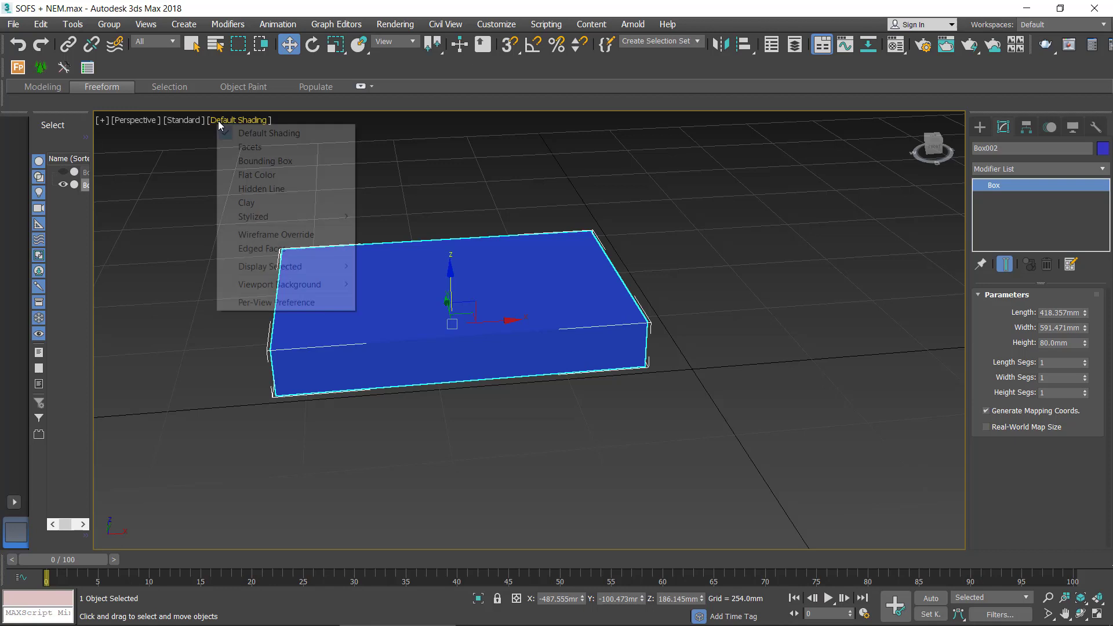
left_click(283, 250)
Set the box's Length Segs and Width Segs to 4 each, then switch to InDesign
left_click(1084, 360)
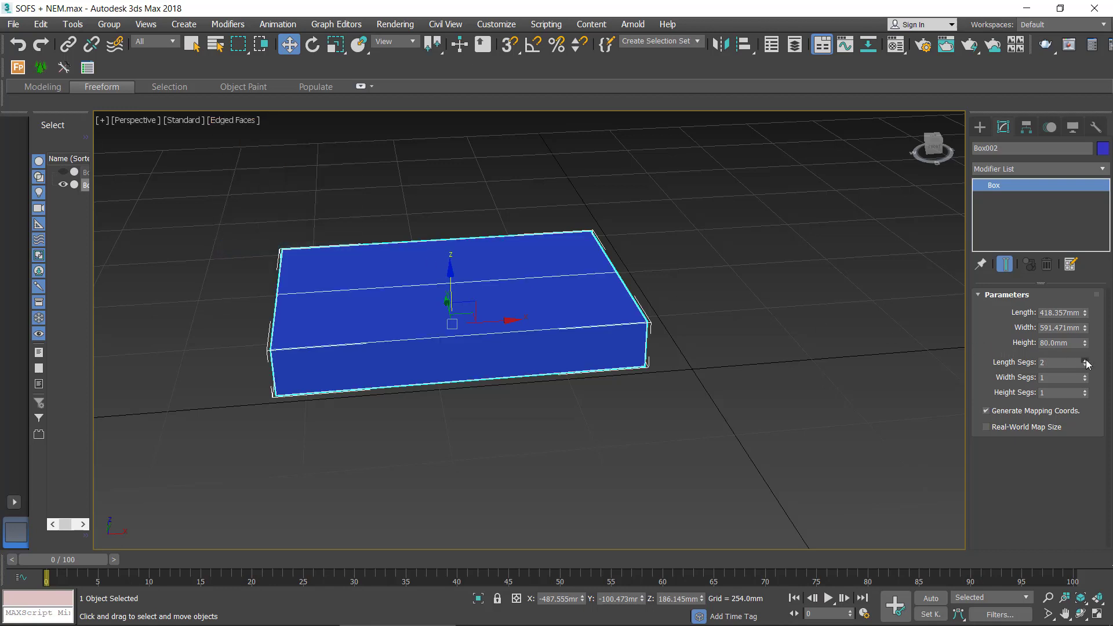
left_click(1086, 360)
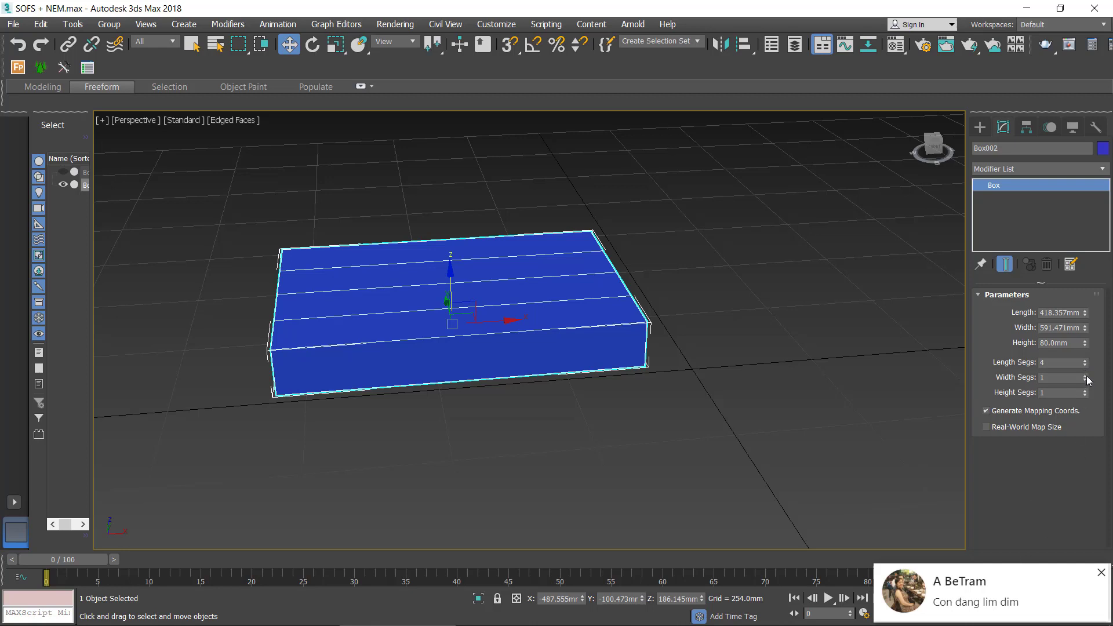
left_click(1085, 375)
mouse_move(602, 374)
middle_mouse_down("alt")
mouse_move(587, 385)
mouse_move(479, 355)
middle_mouse_up("alt")
scroll(454, 330, "up", 2)
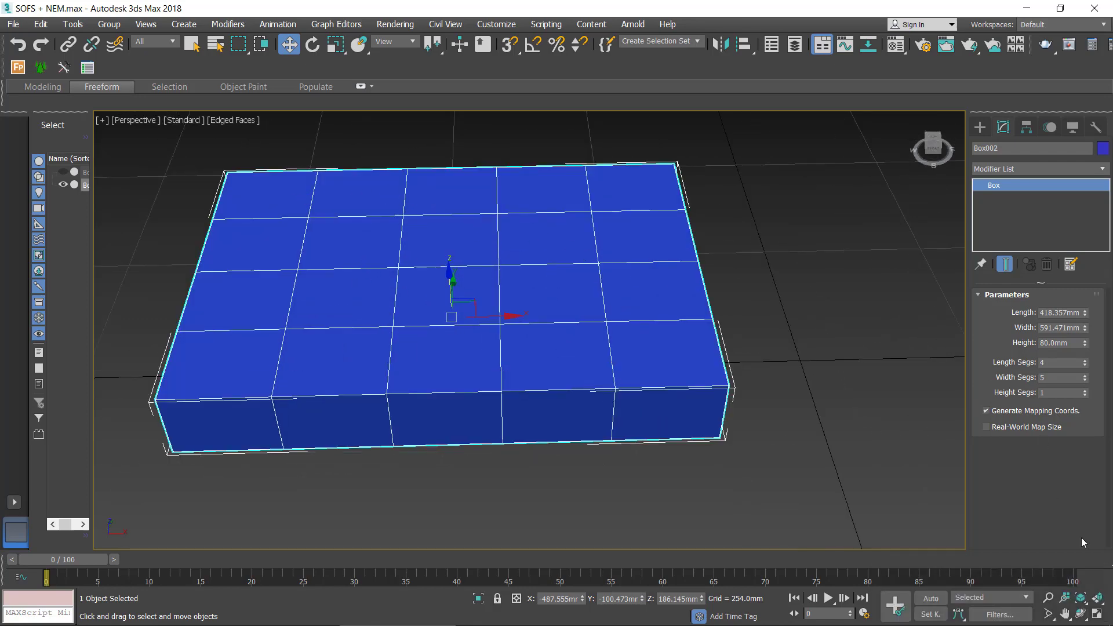
left_click(1086, 380)
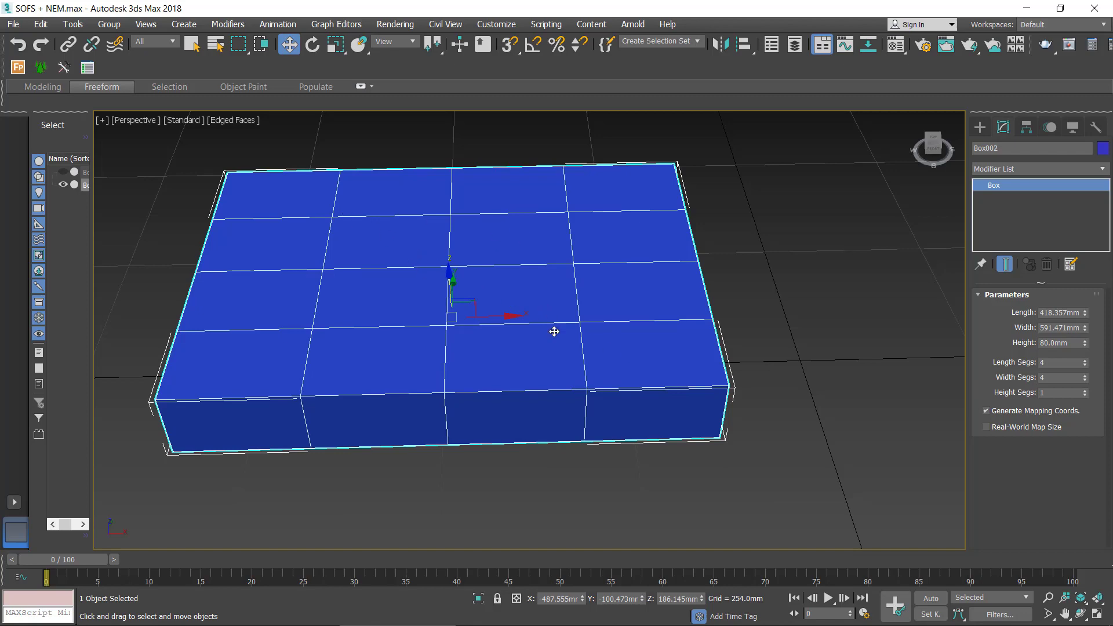
key("alt+Tab")
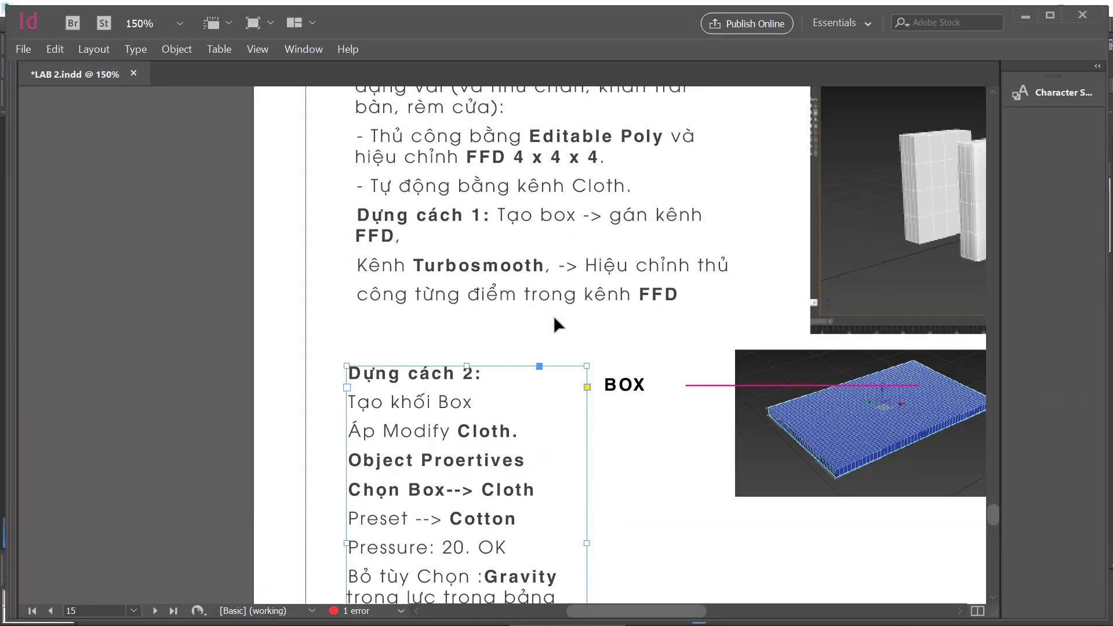
Scroll LAB 2.indd from page 15 up to the top of page 13 and pan the page
scroll(556, 325, "up", 5)
scroll(557, 324, "up", 5)
scroll(557, 325, "up", 3)
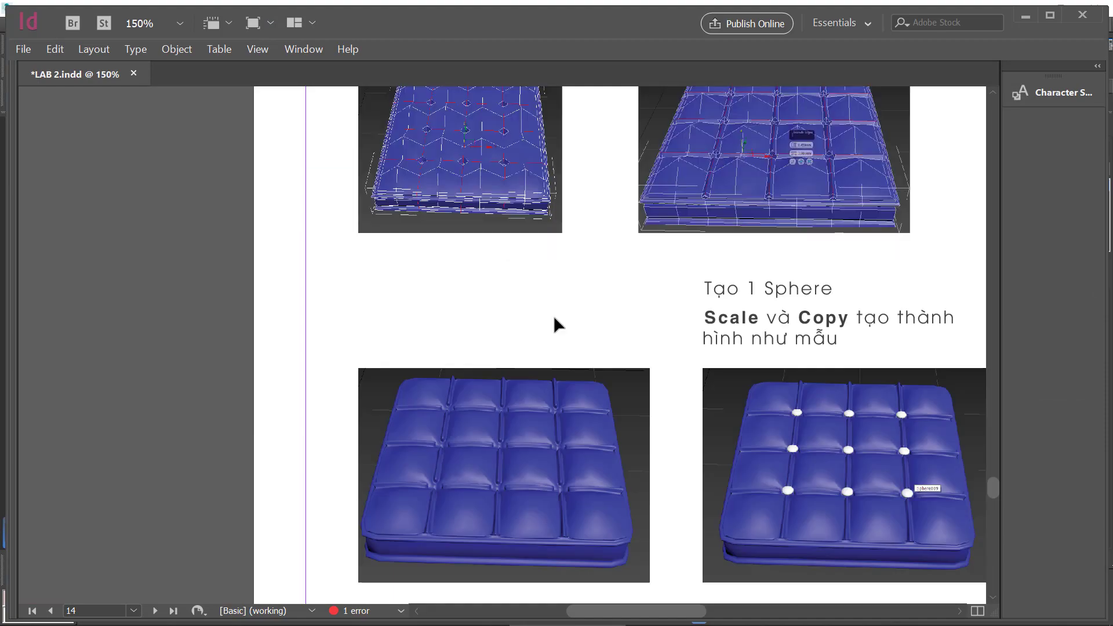
scroll(557, 324, "up", 5)
scroll(555, 322, "up", 5)
scroll(555, 322, "up", 4)
scroll(554, 322, "up", 5)
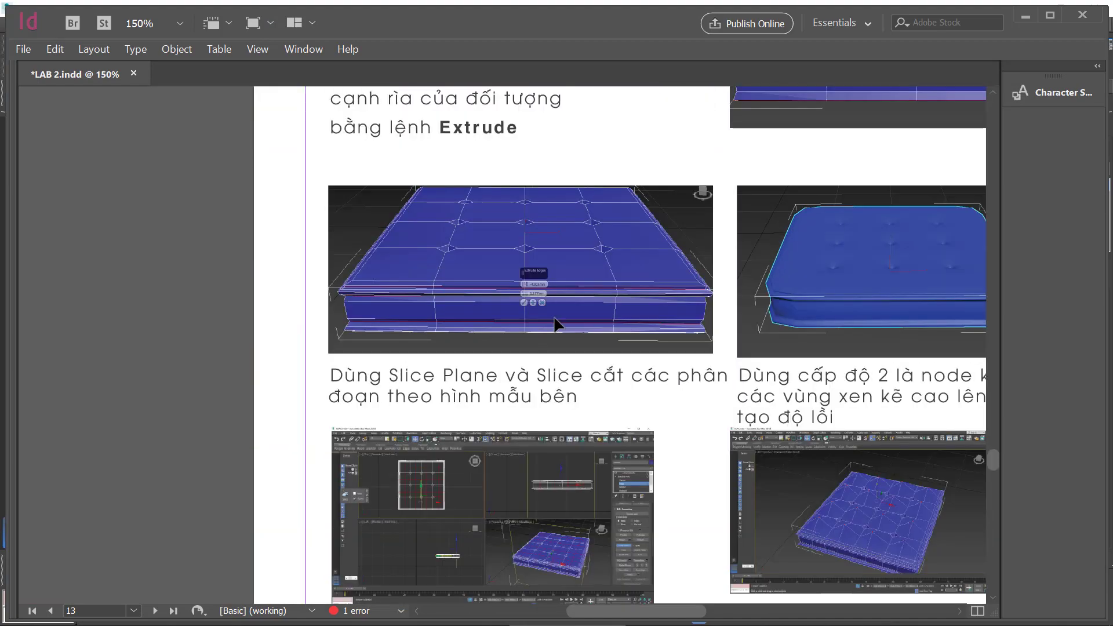
scroll(554, 318, "up", 2)
scroll(554, 316, "up", 4)
scroll(580, 314, "up", 5)
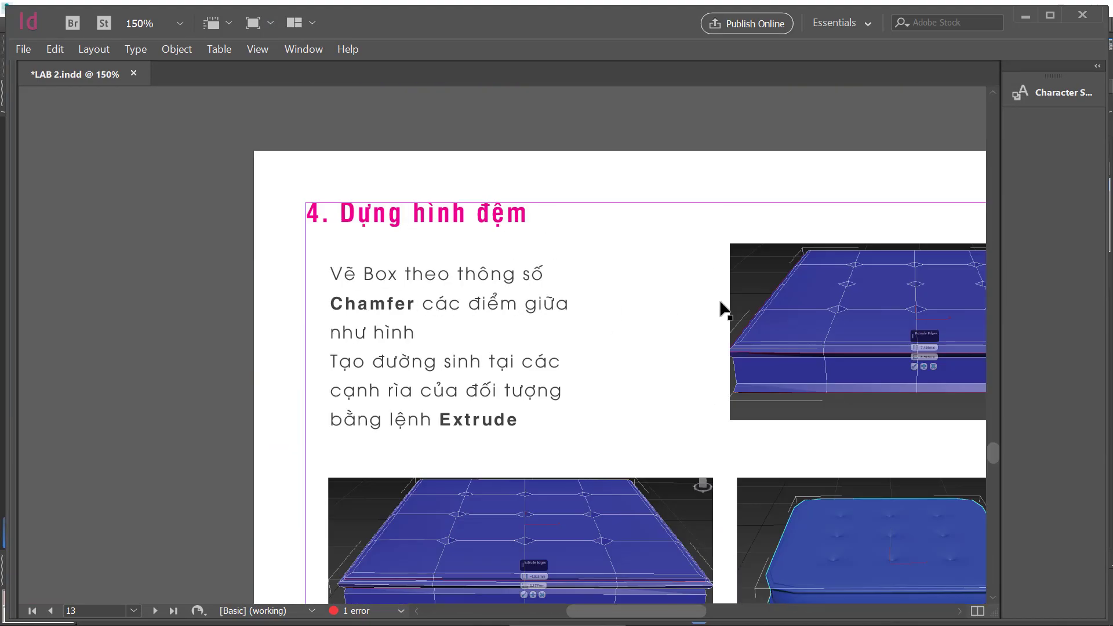
scroll(761, 310, "down", 2)
scroll(696, 296, "right", 4)
scroll(624, 290, "right", 1)
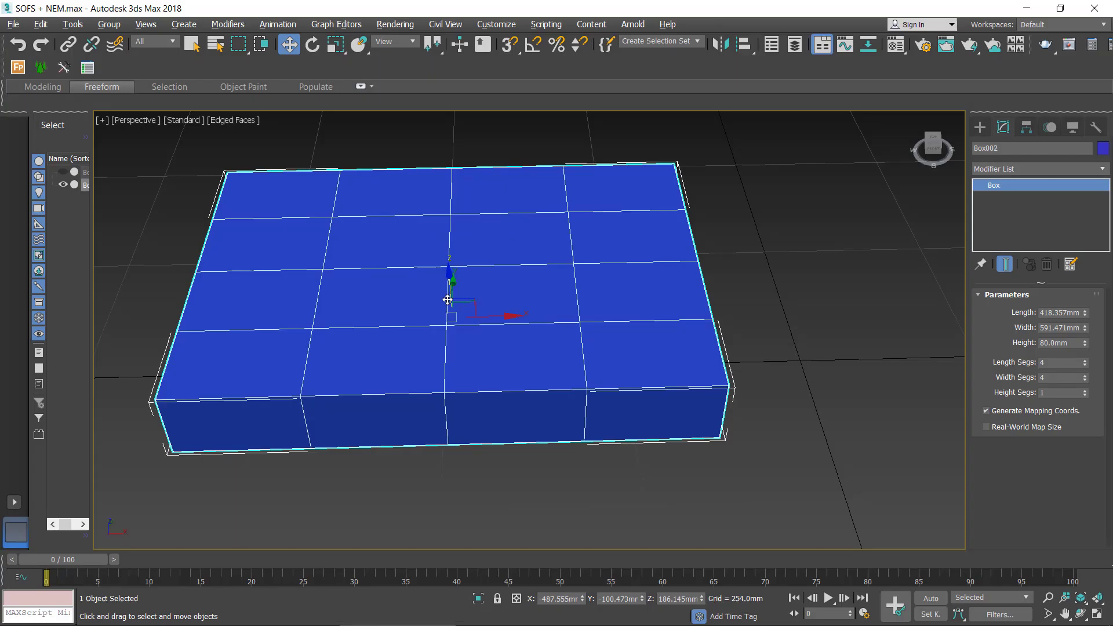
Apply Edit Poly from the Modifier List on top of the blue box's Box base
right_click(548, 232)
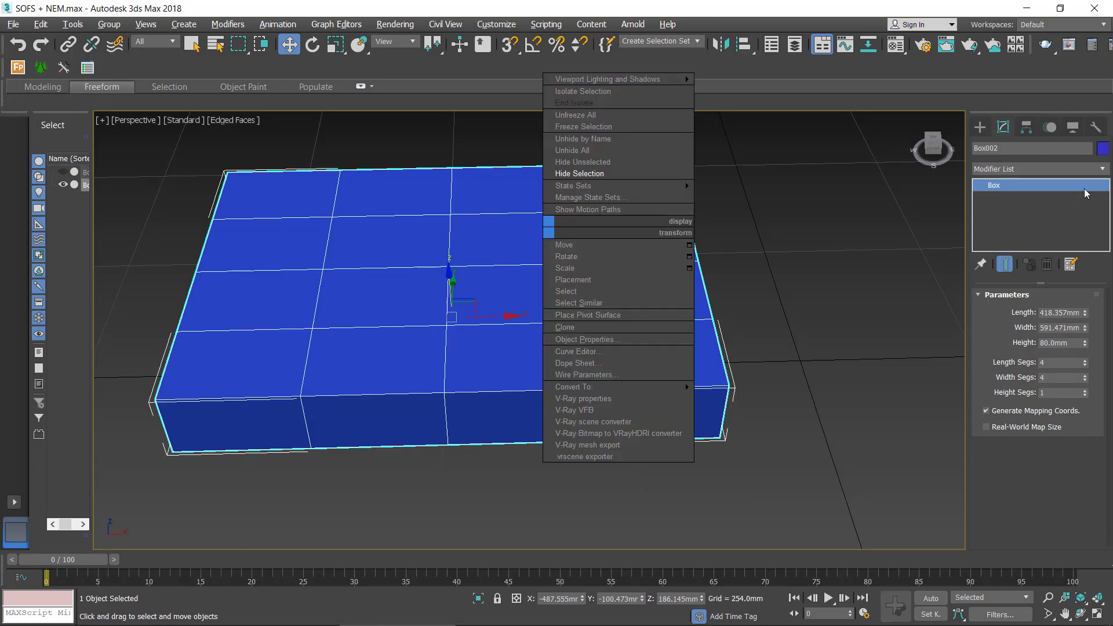
left_click(1108, 177)
left_click(1104, 169)
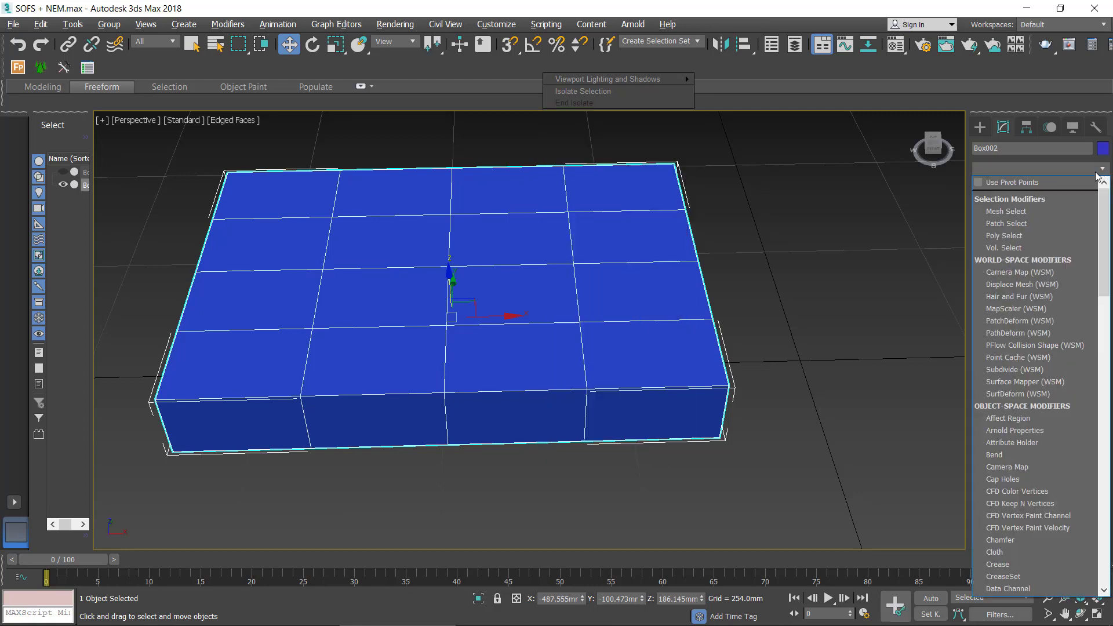
key("e")
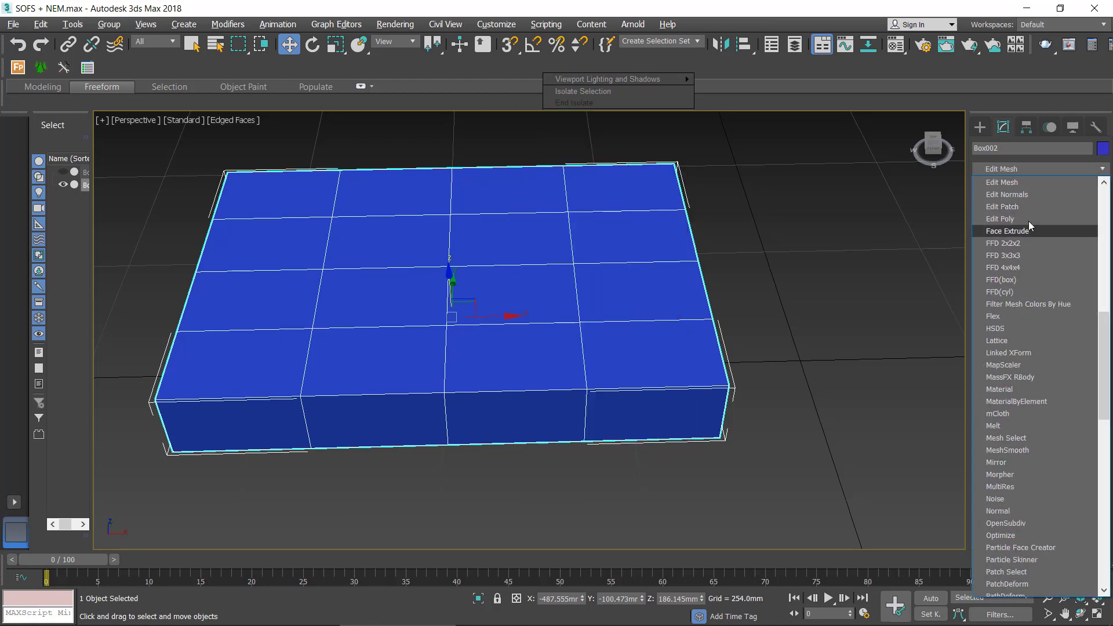
left_click(1006, 219)
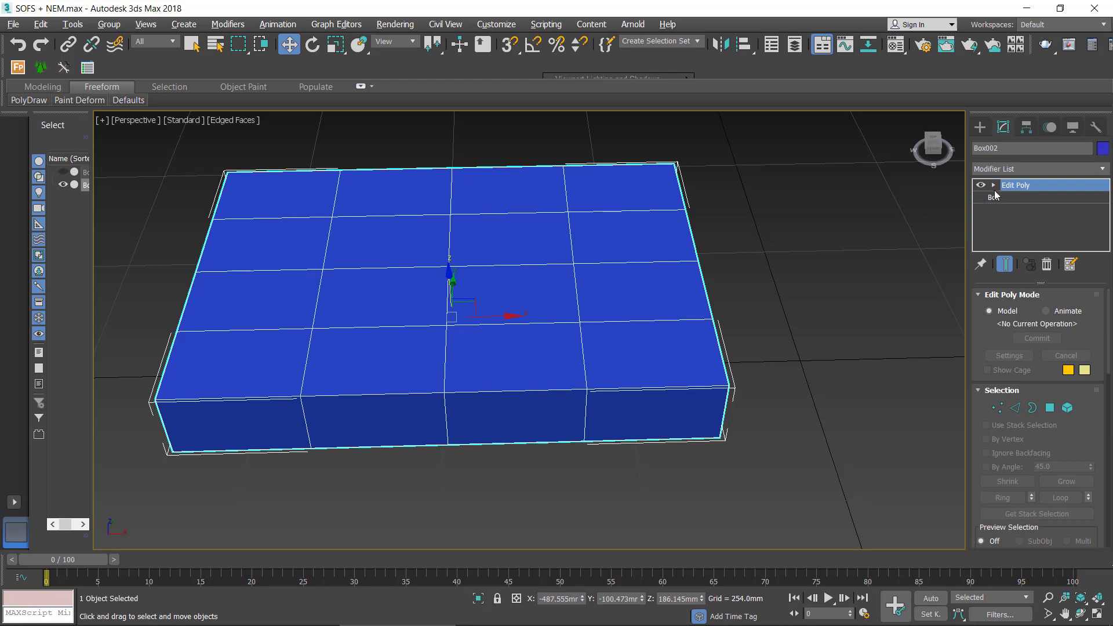
In Edit Poly Vertex mode, select the nine inner grid vertices on the box top
left_click(994, 186)
left_click(1015, 209)
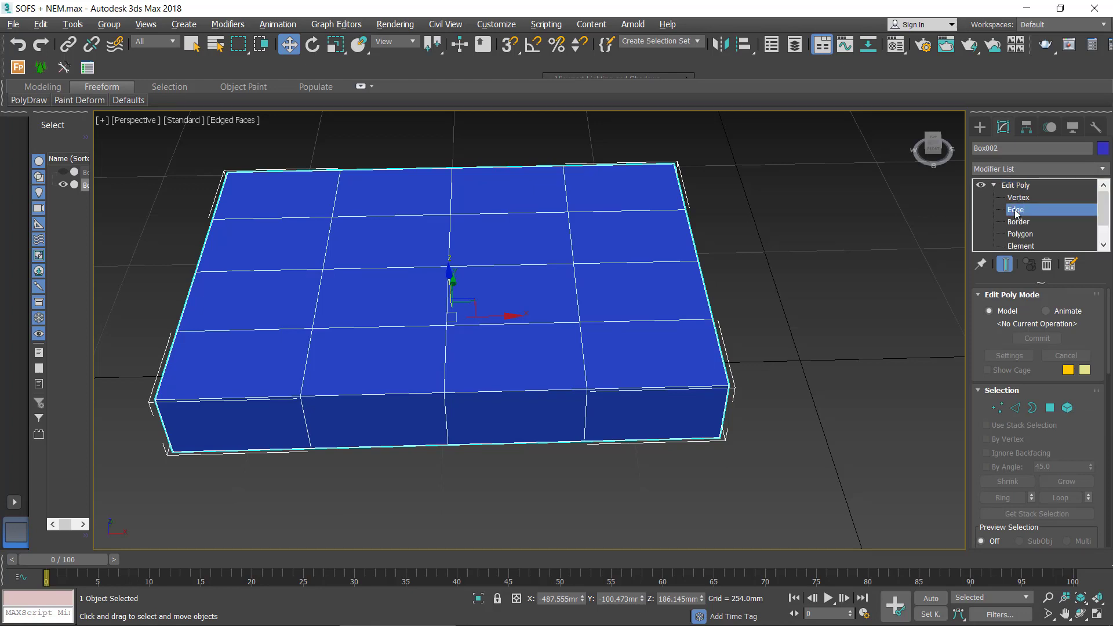
left_click(332, 214)
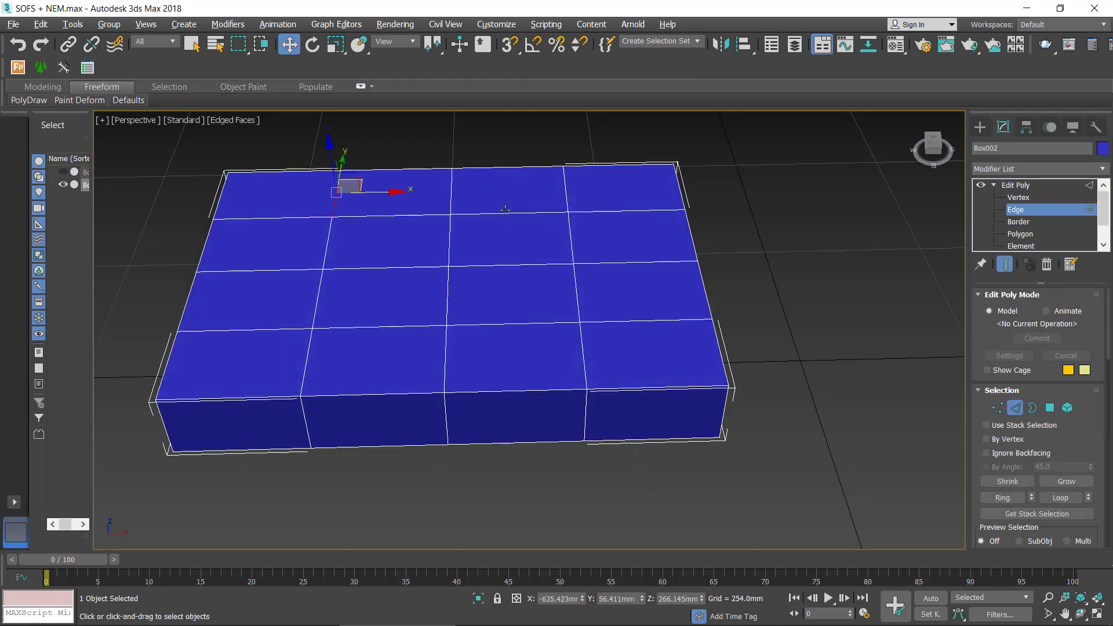
left_click(454, 214)
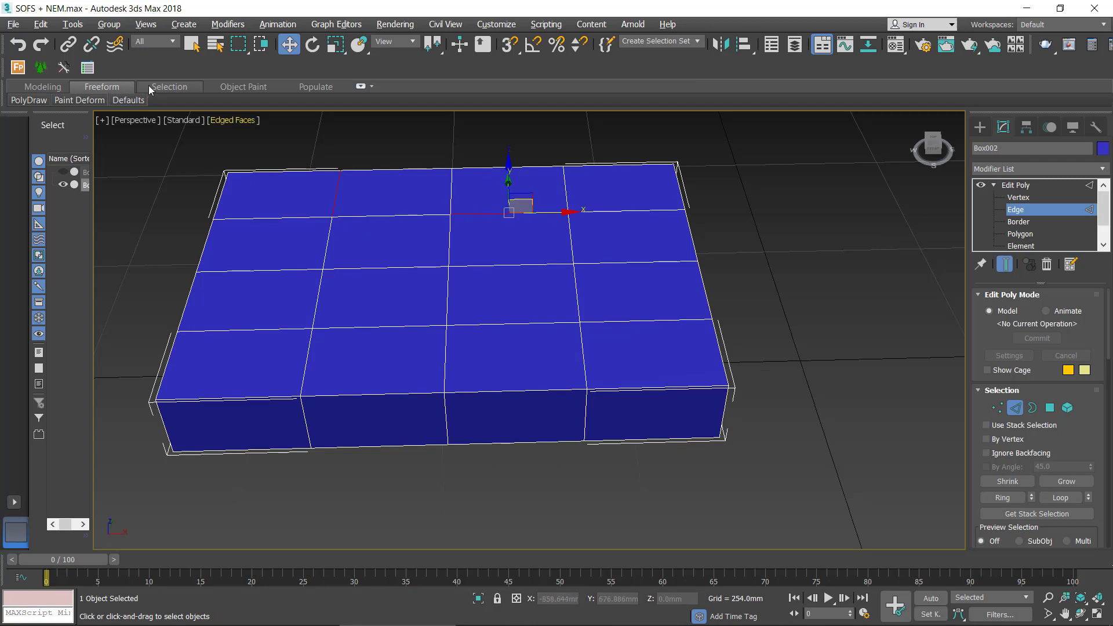
left_click(1018, 198)
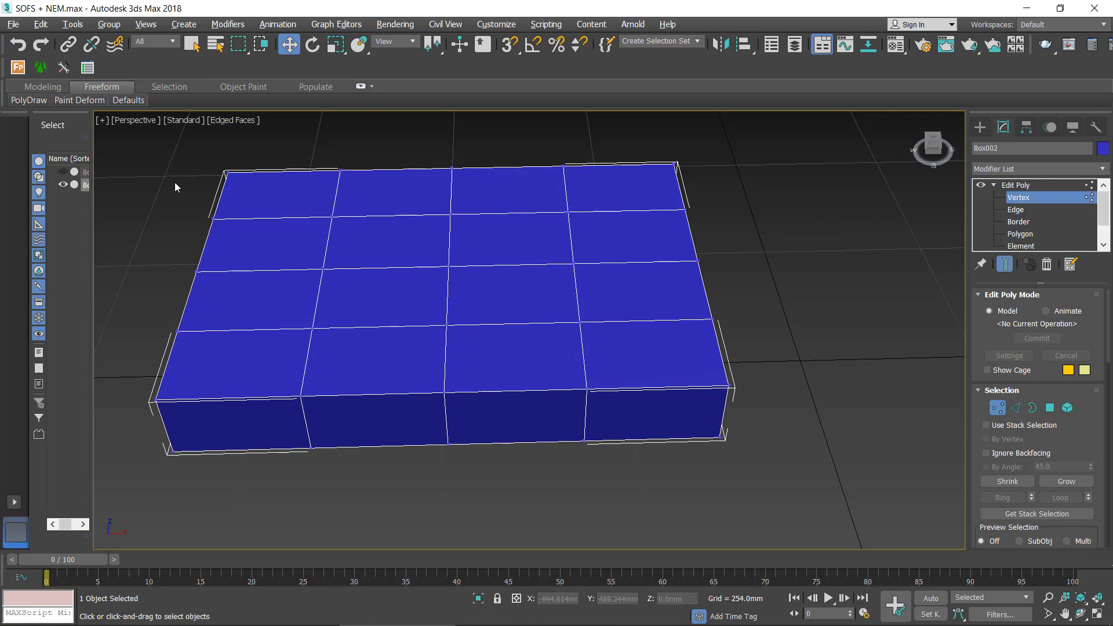
left_click(332, 215)
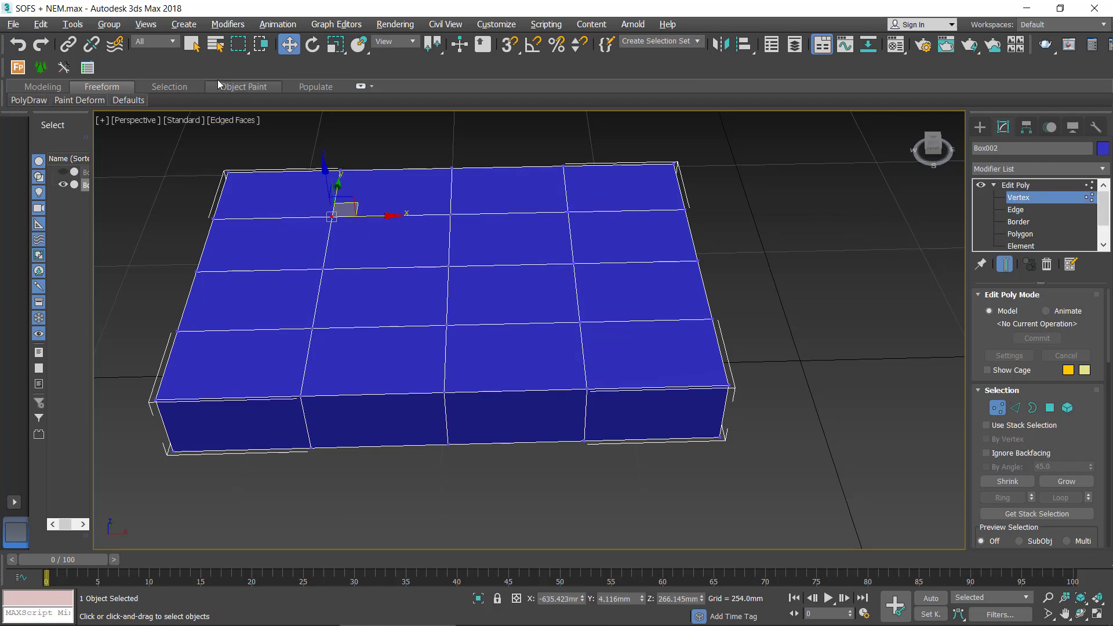
left_click(192, 46)
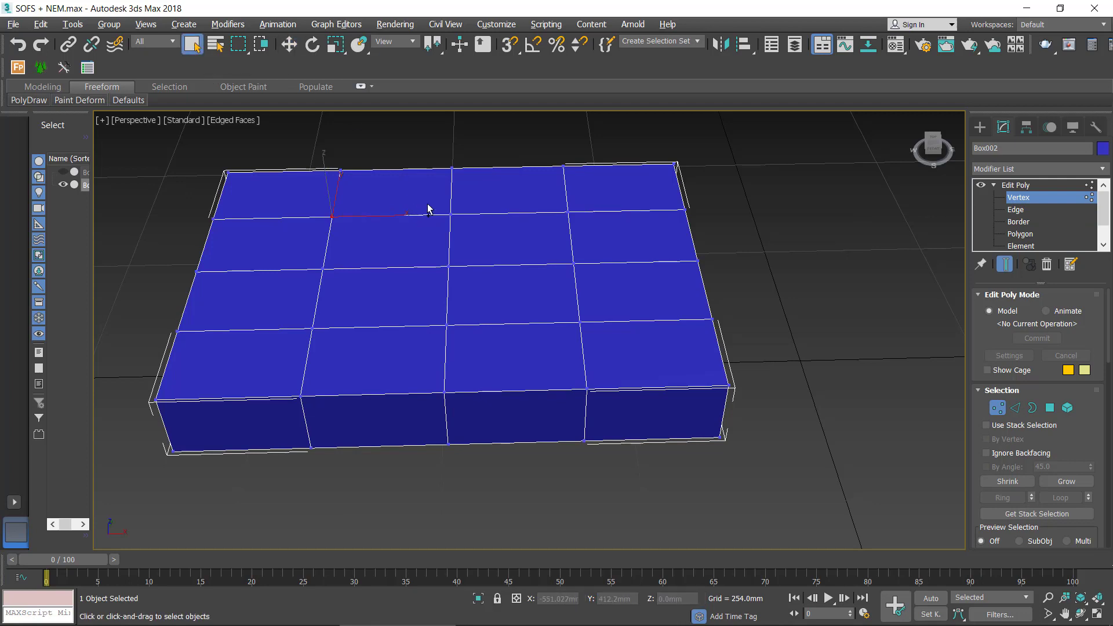
left_click(451, 216, "ctrl")
left_click(568, 211, "ctrl")
left_click(324, 268, "ctrl")
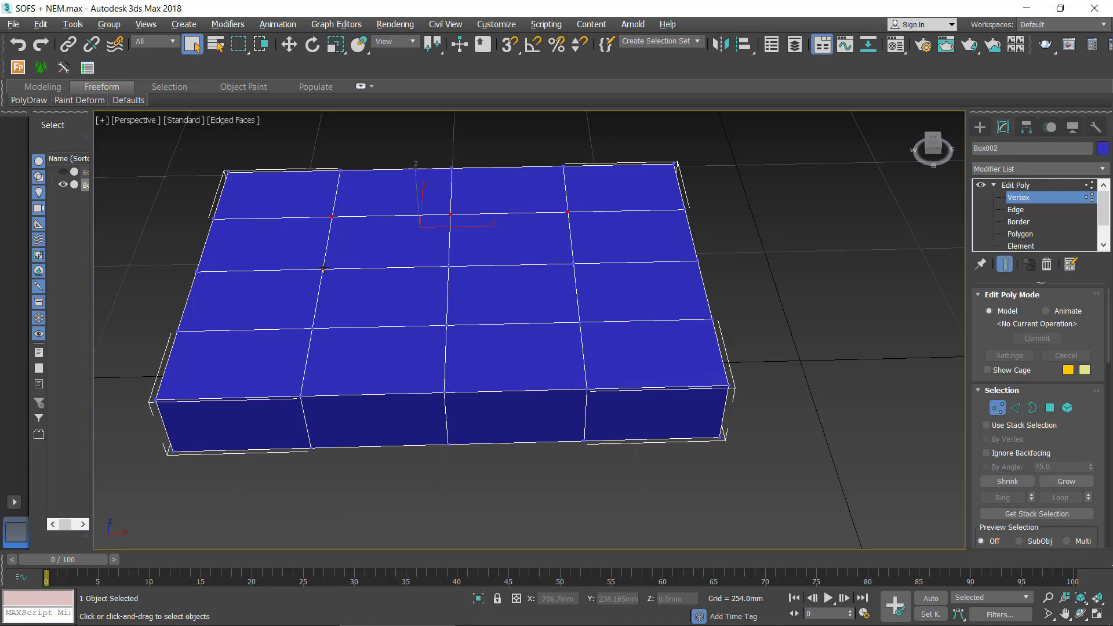
left_click(449, 267, "ctrl")
left_click(573, 263, "ctrl")
left_click(313, 328, "ctrl")
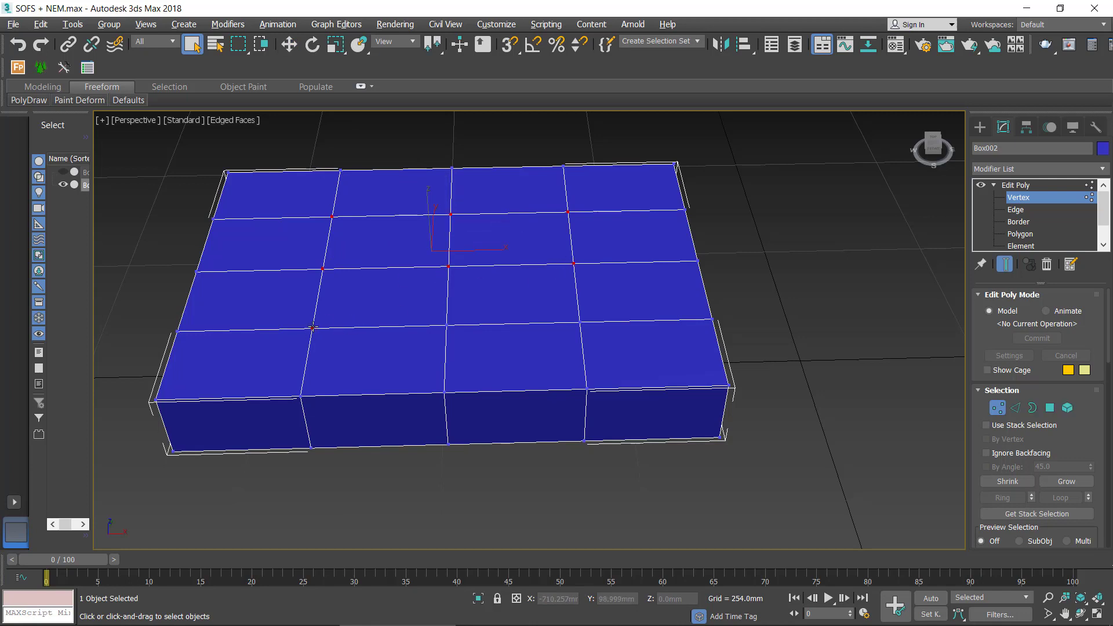
left_click(580, 322, "ctrl")
Chamfer the selected vertices by 19.613mm into small diamonds
scroll(522, 329, "up", 1)
scroll(533, 348, "up", 1)
scroll(545, 383, "up", 2)
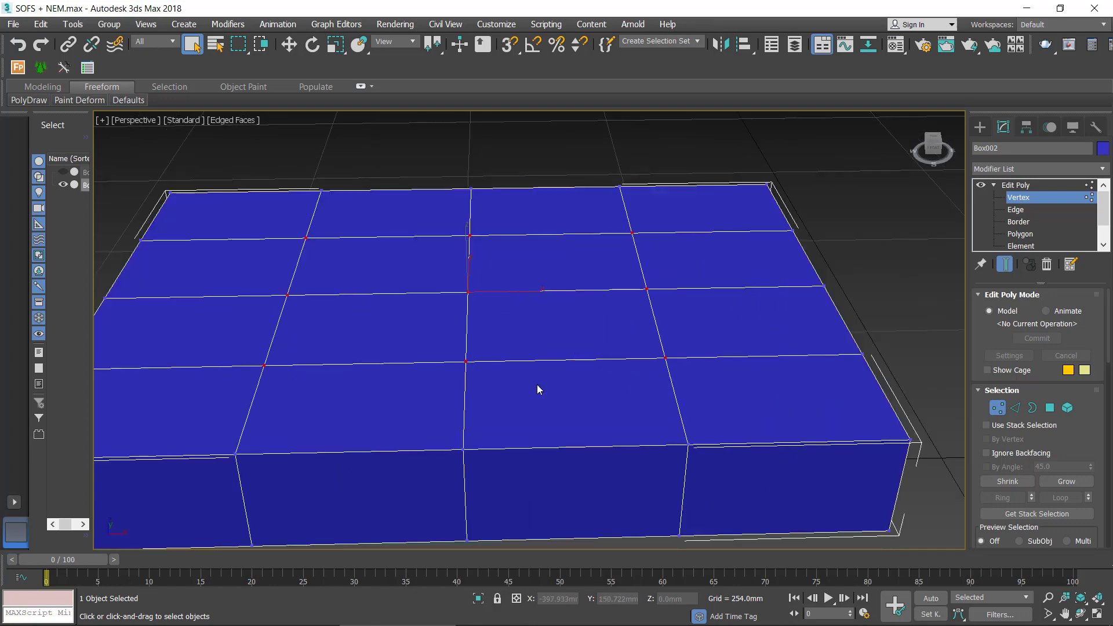
scroll(557, 377, "down", 1)
right_click(565, 324)
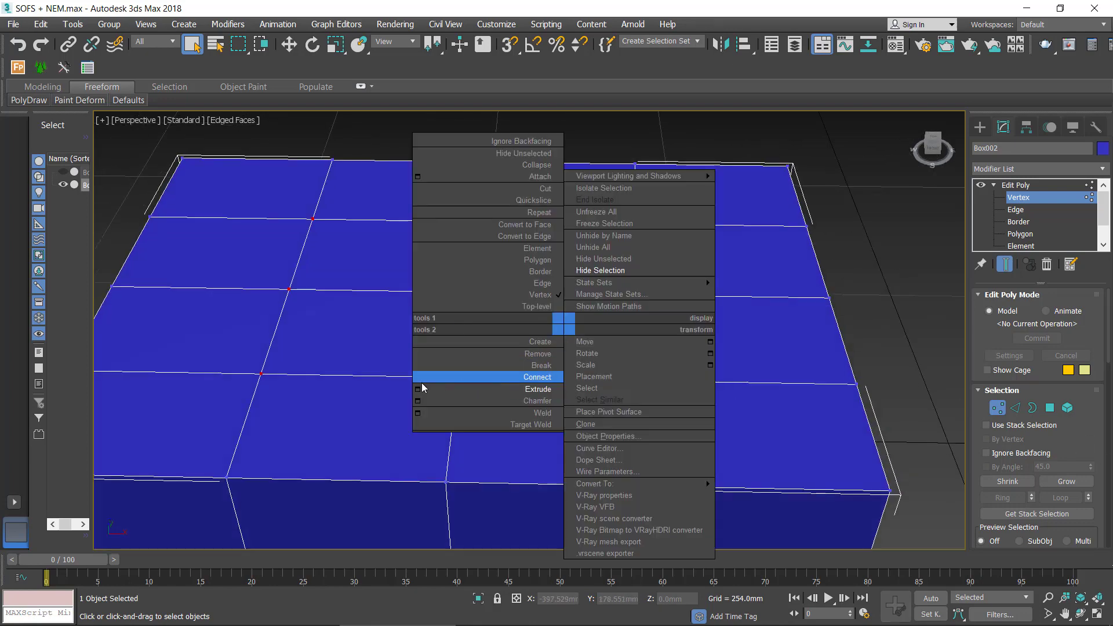
left_click(418, 401)
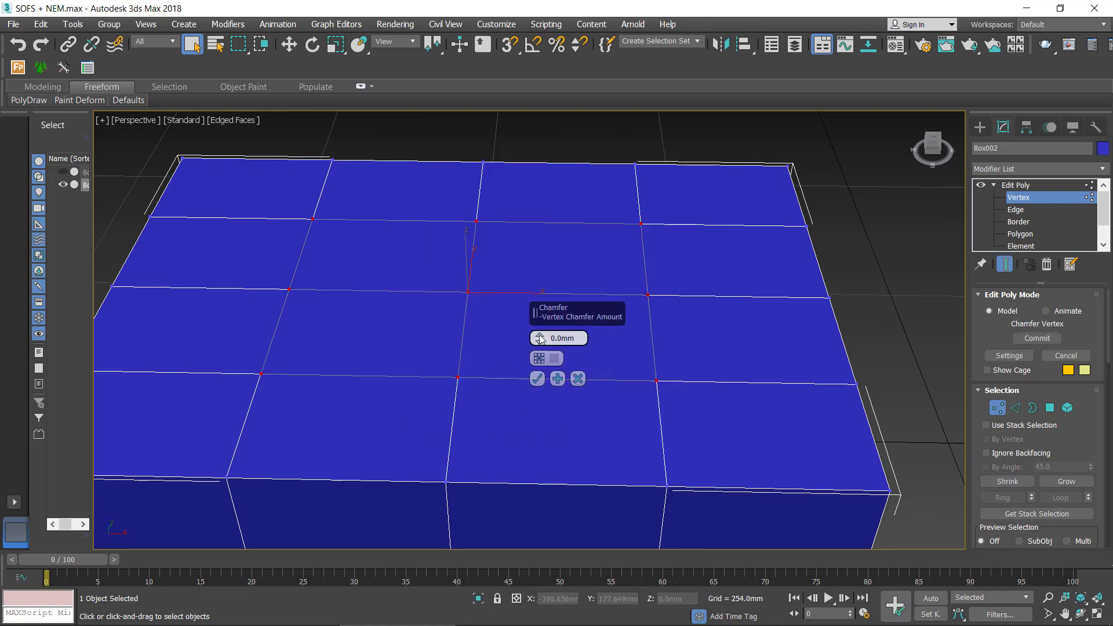
left_click_drag(539, 338, 541, 331)
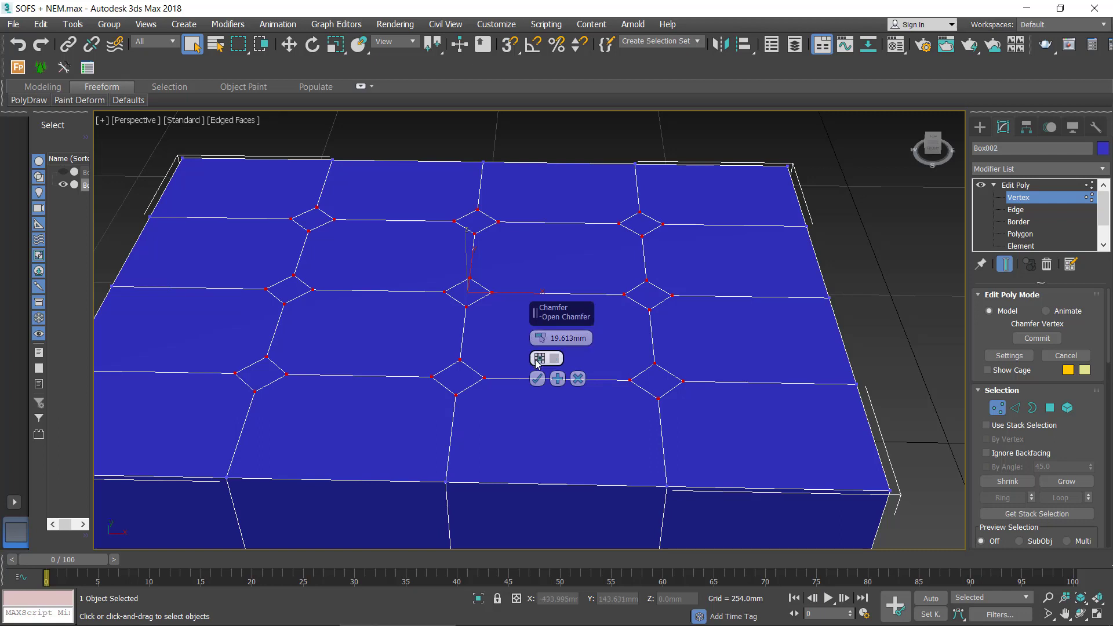
left_click(538, 378)
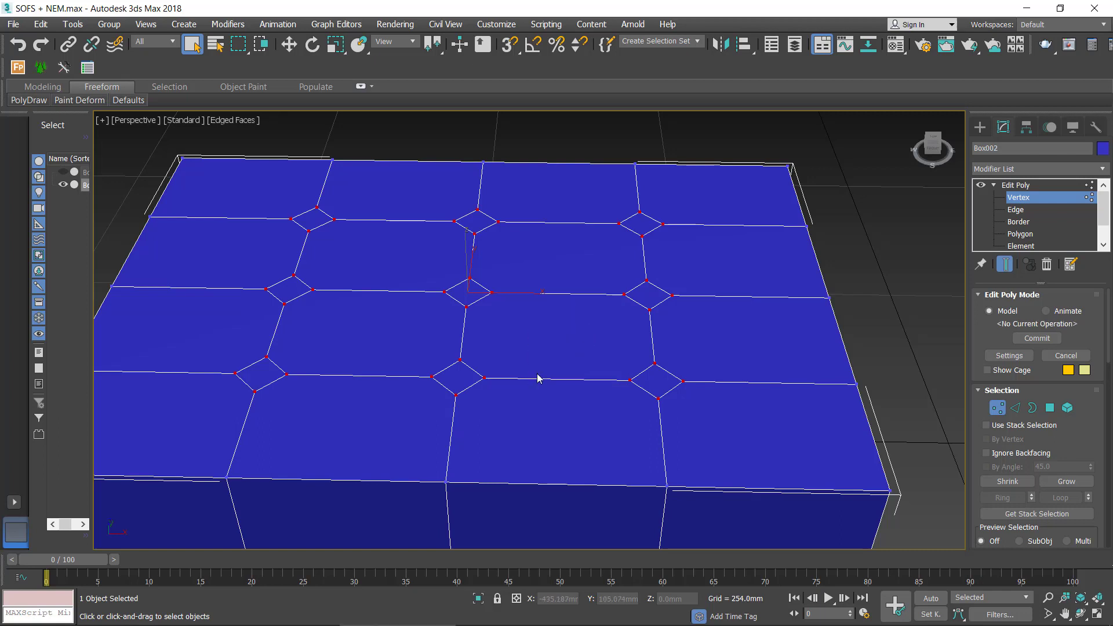
In Polygon mode, select the nine diamond faces at the seam crossings
left_click(1018, 234)
left_click(307, 225)
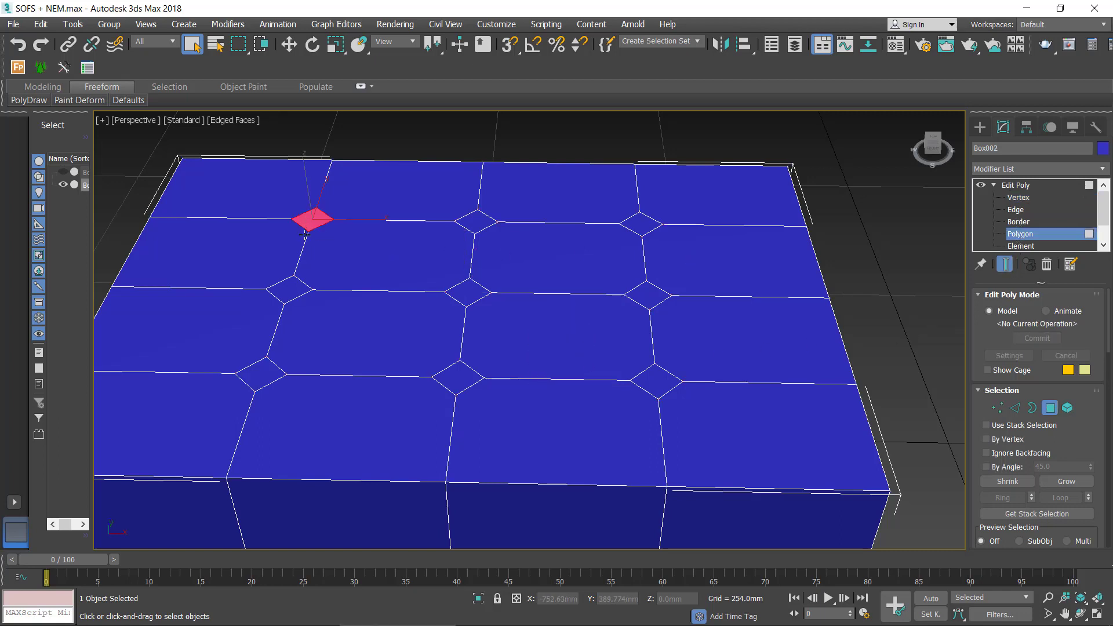
left_click(289, 289, "ctrl")
left_click(261, 374, "ctrl")
left_click(468, 225, "ctrl")
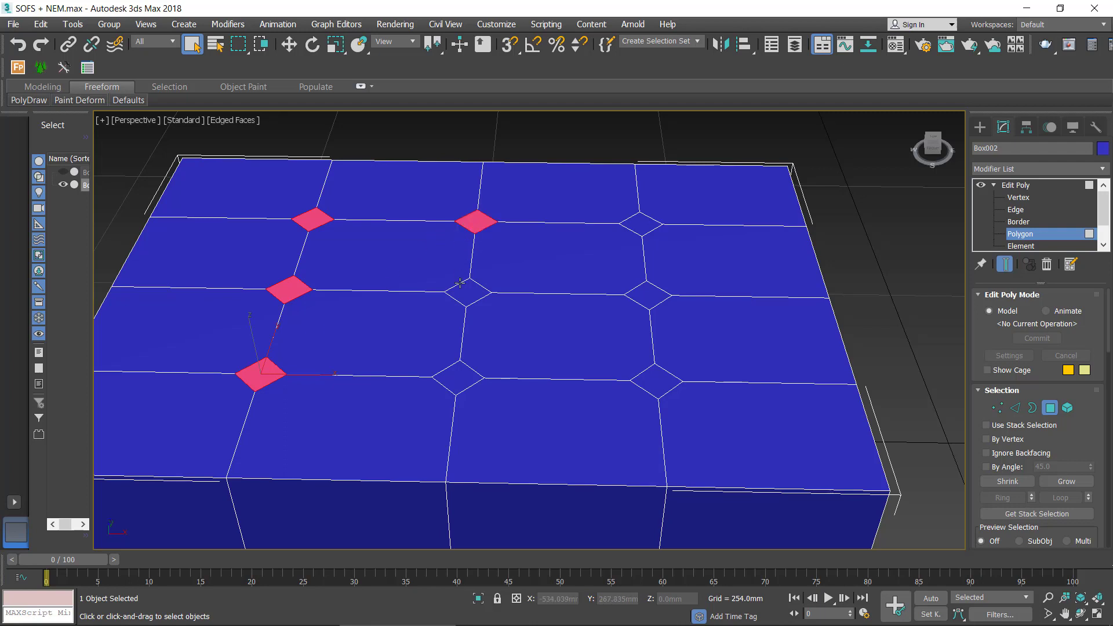
left_click(460, 283, "ctrl")
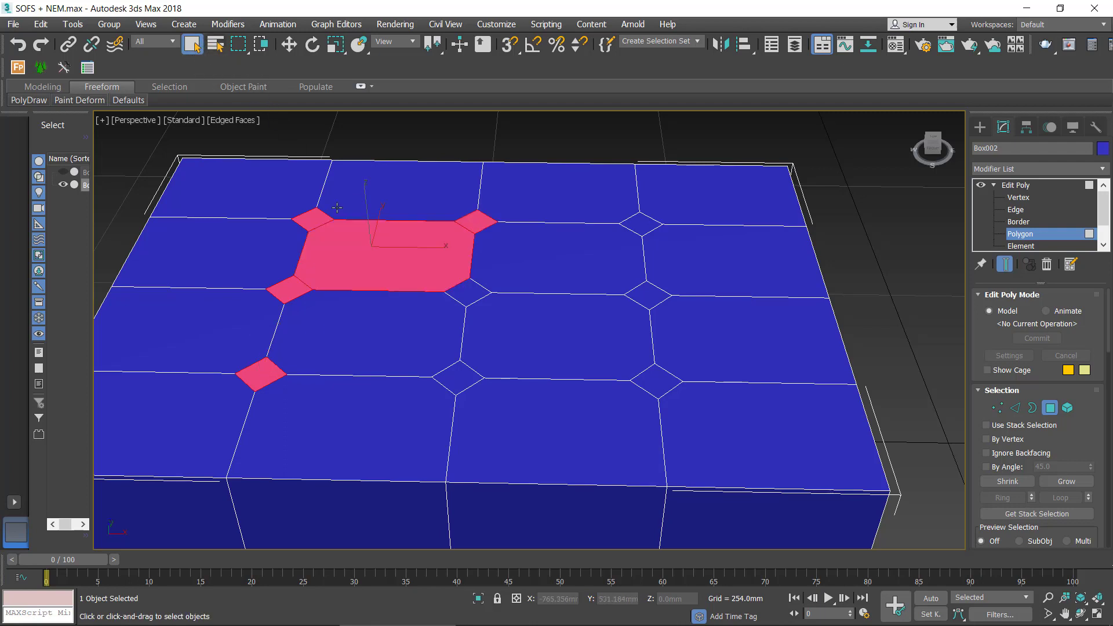
left_click(381, 256, "alt")
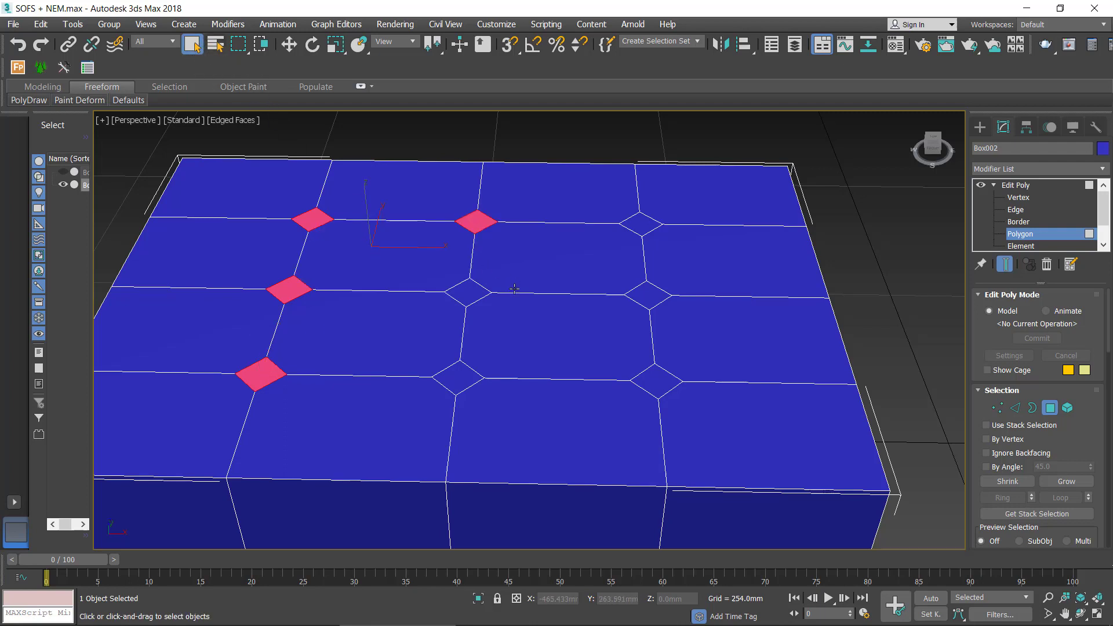
left_click(474, 294, "ctrl")
left_click(458, 377, "ctrl")
left_click(636, 223, "ctrl")
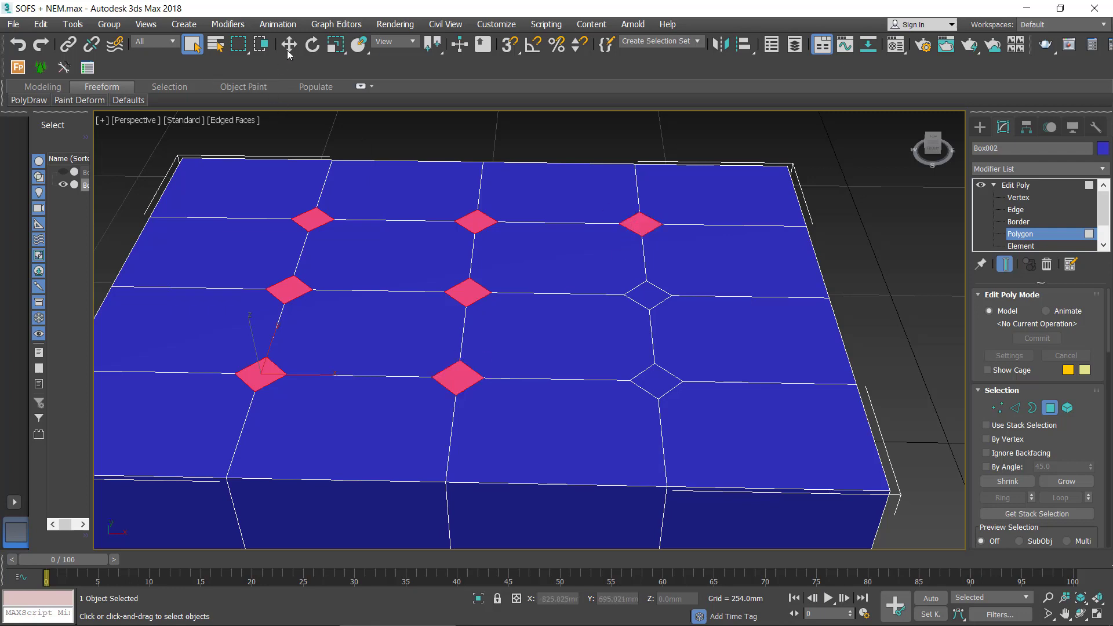
left_click(639, 291, "ctrl")
left_click(635, 380, "ctrl")
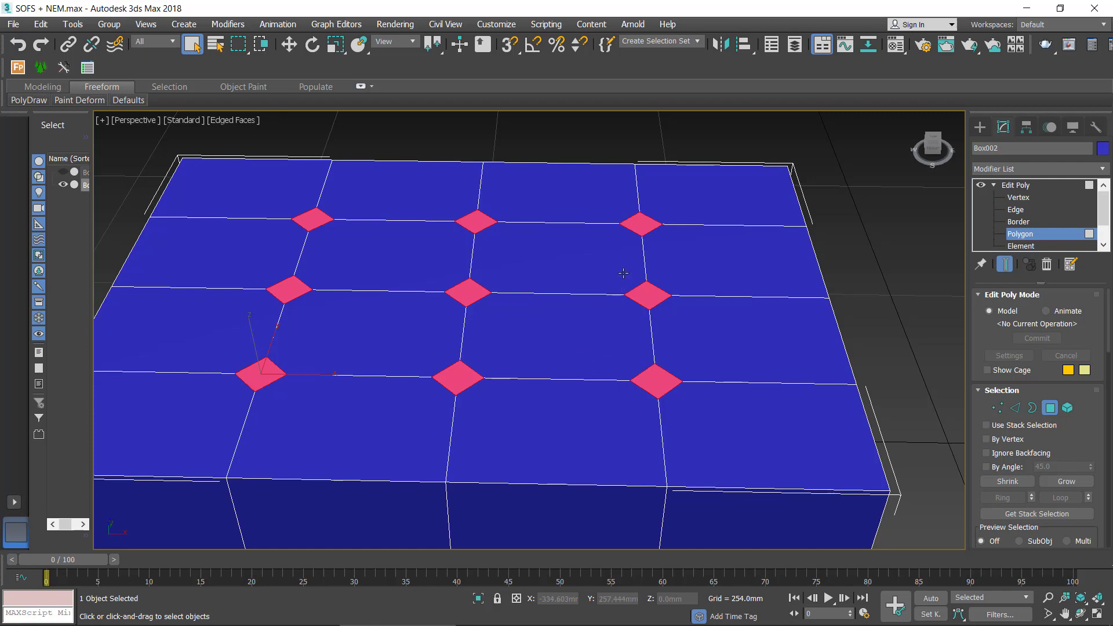
Bevel the diamonds inward with Height -19.613mm and Outline -14.009mm
right_click(624, 255)
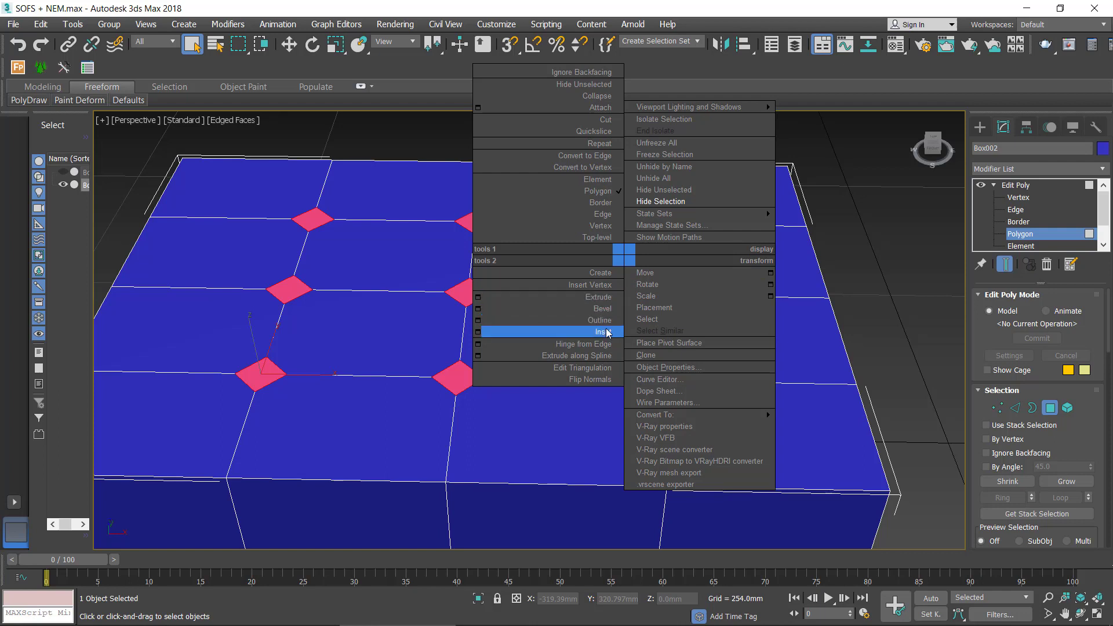
left_click(480, 309)
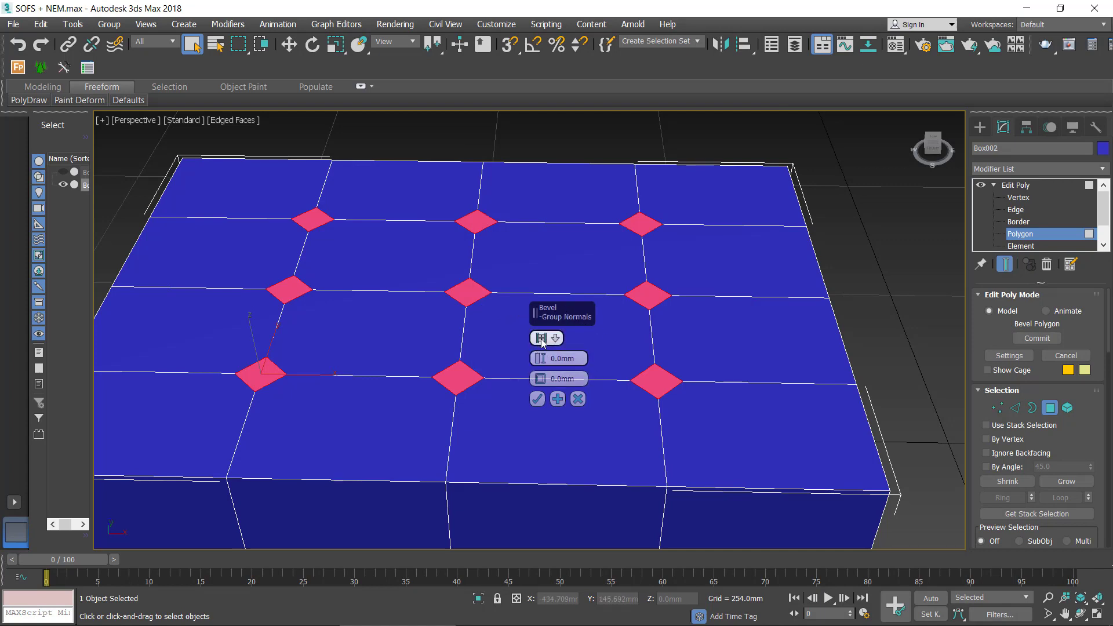
left_click_drag(539, 363, 540, 383)
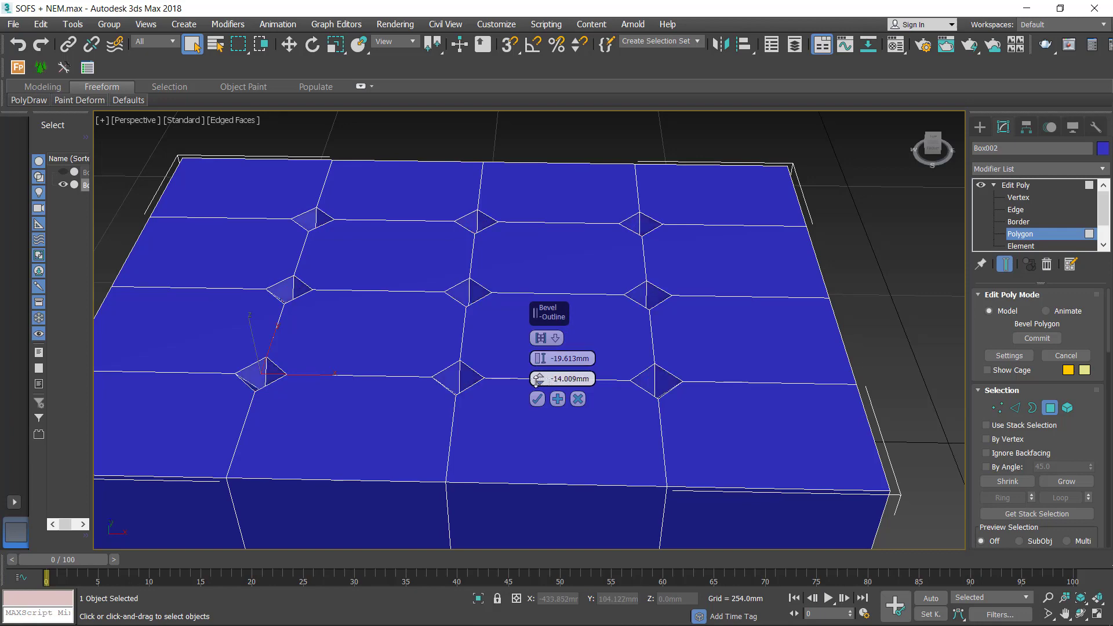
middle_click_drag(433, 383, 412, 443)
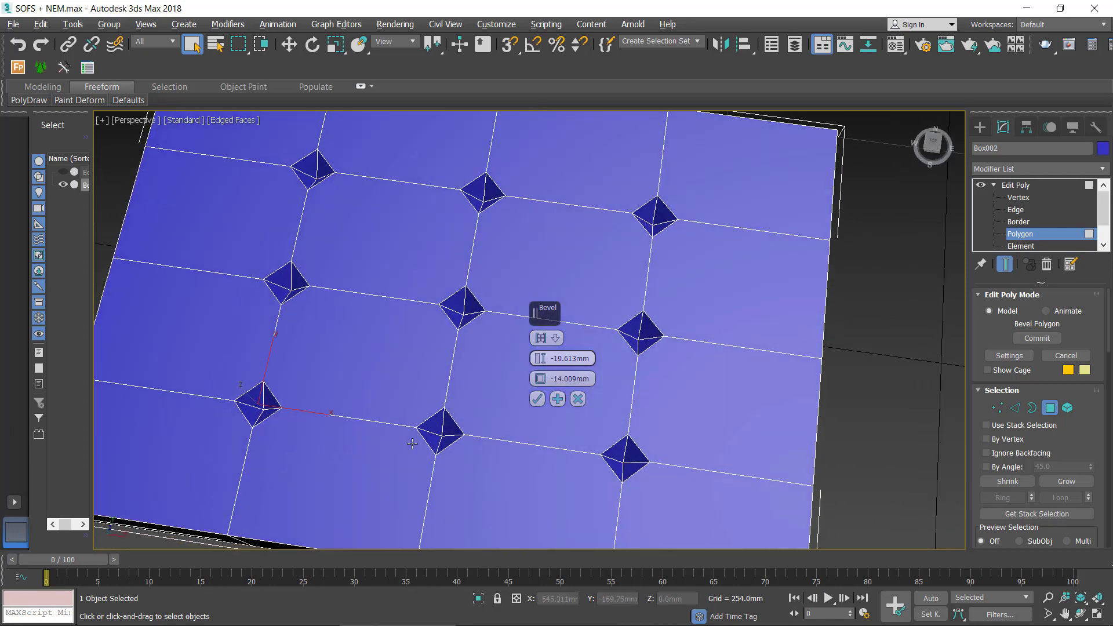
left_click(537, 398)
middle_click_drag(546, 393, 591, 330, "alt")
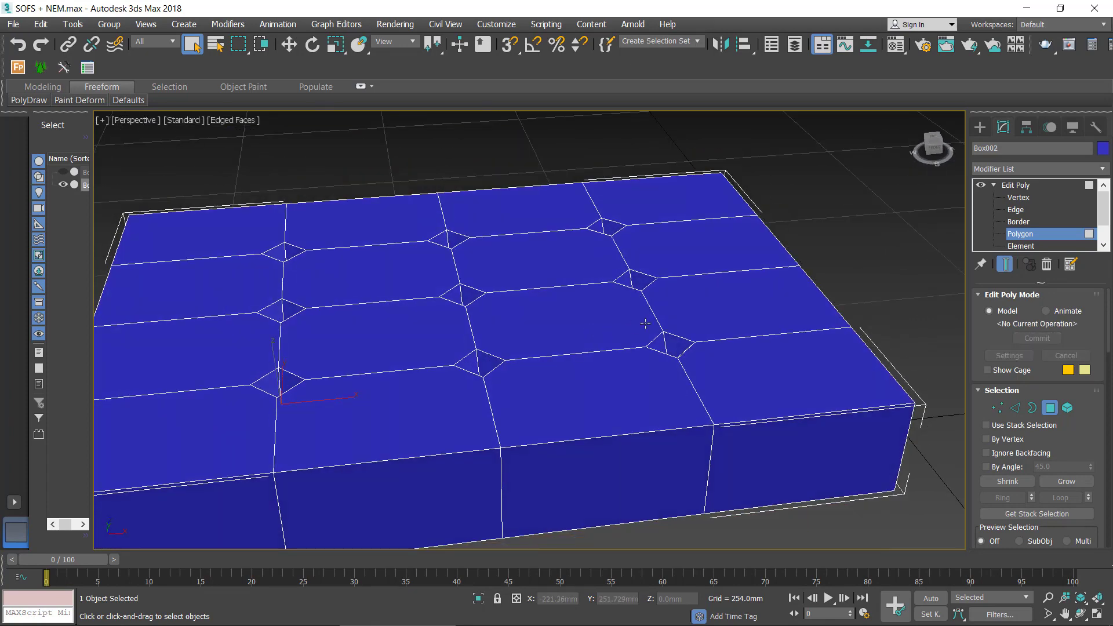
Add a TurboSmooth modifier (Iterations 1) above Edit Poly on Box002
scroll(556, 347, "down", 3)
middle_click_drag(556, 347, 503, 368, "alt")
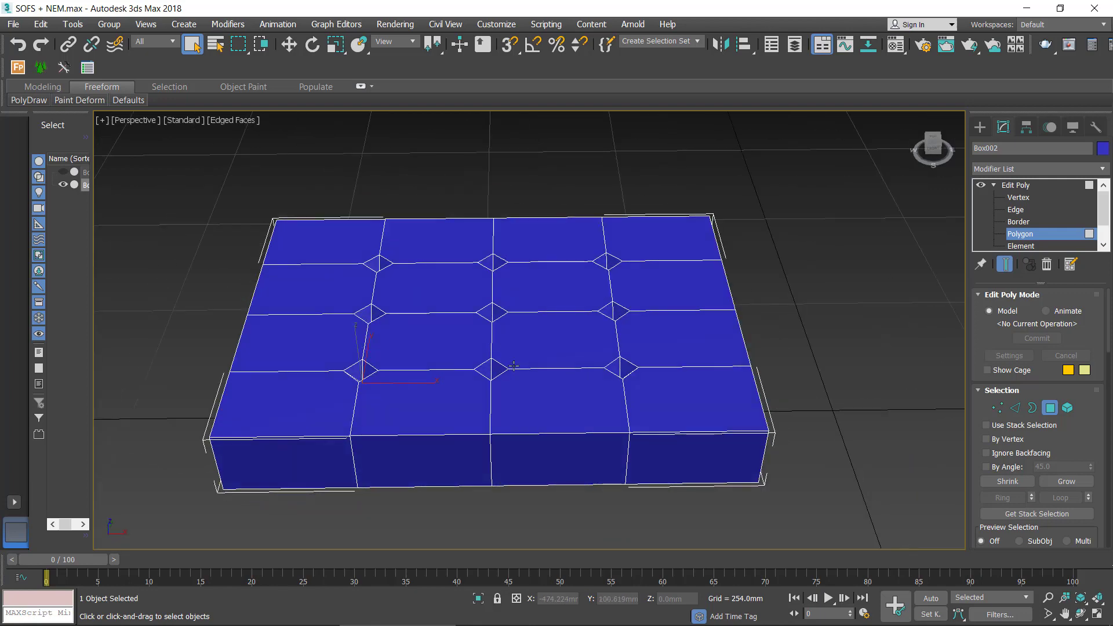
left_click(1016, 185)
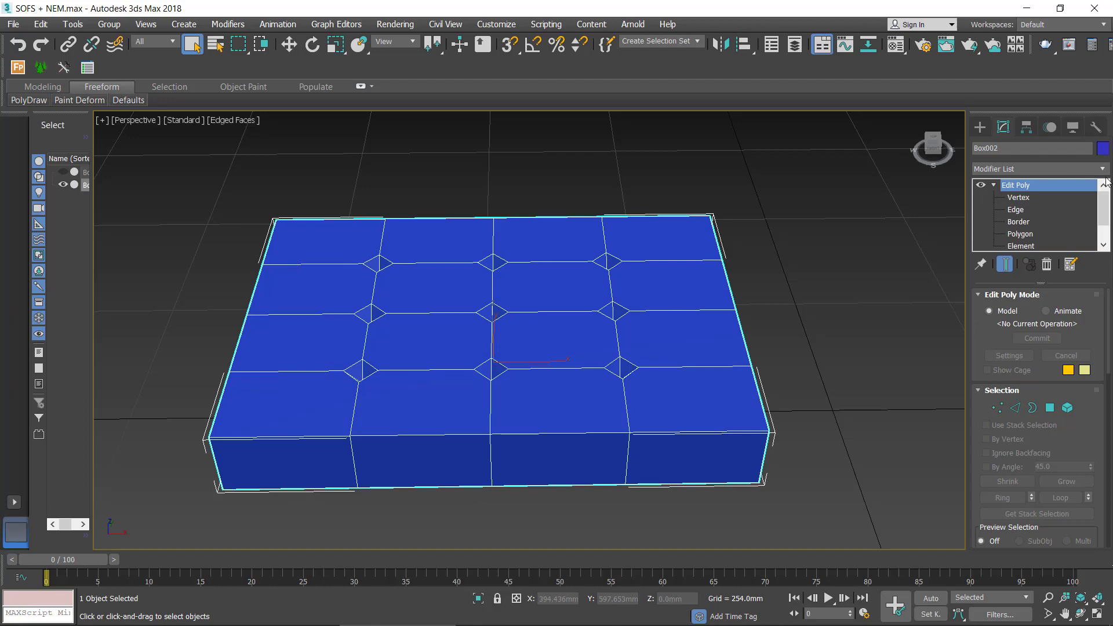
left_click(1103, 169)
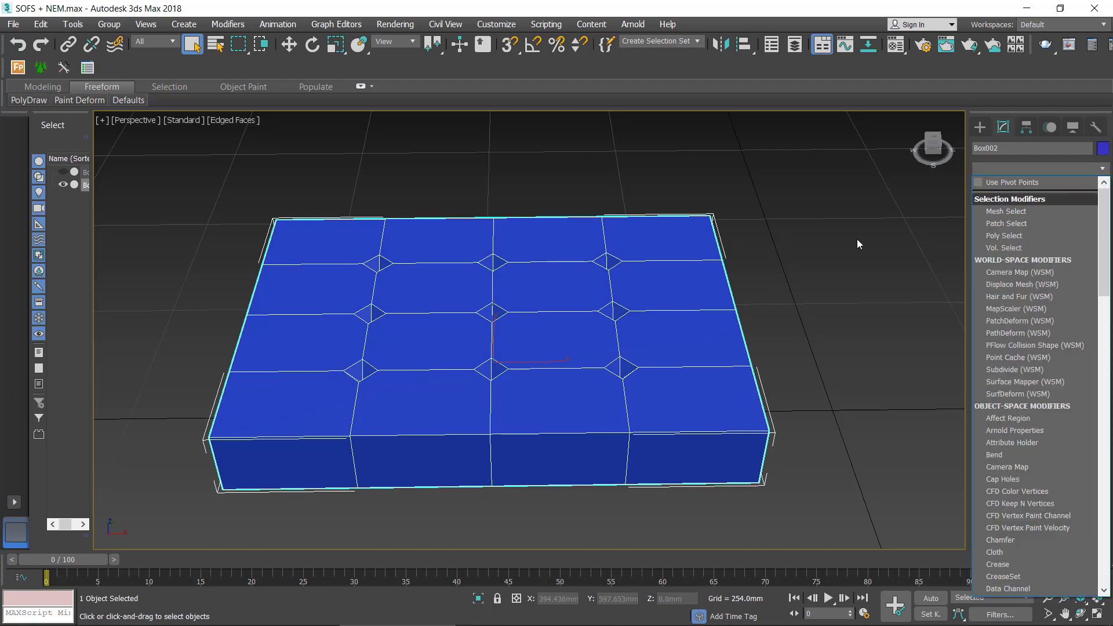
key("t")
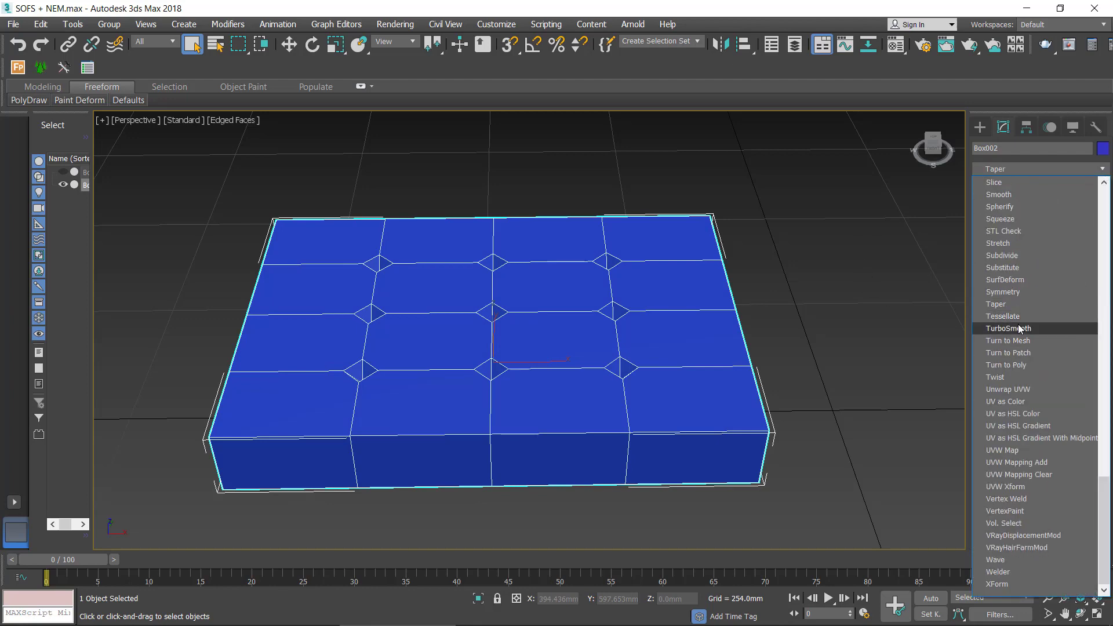
left_click(1019, 329)
Check the smoothed cushion, then switch TurboSmooth off so the box shows unsmoothed
left_click(790, 232)
mouse_move(790, 232)
middle_mouse_down("alt")
mouse_move(637, 332)
mouse_move(638, 377)
middle_mouse_up("alt")
left_click(579, 348)
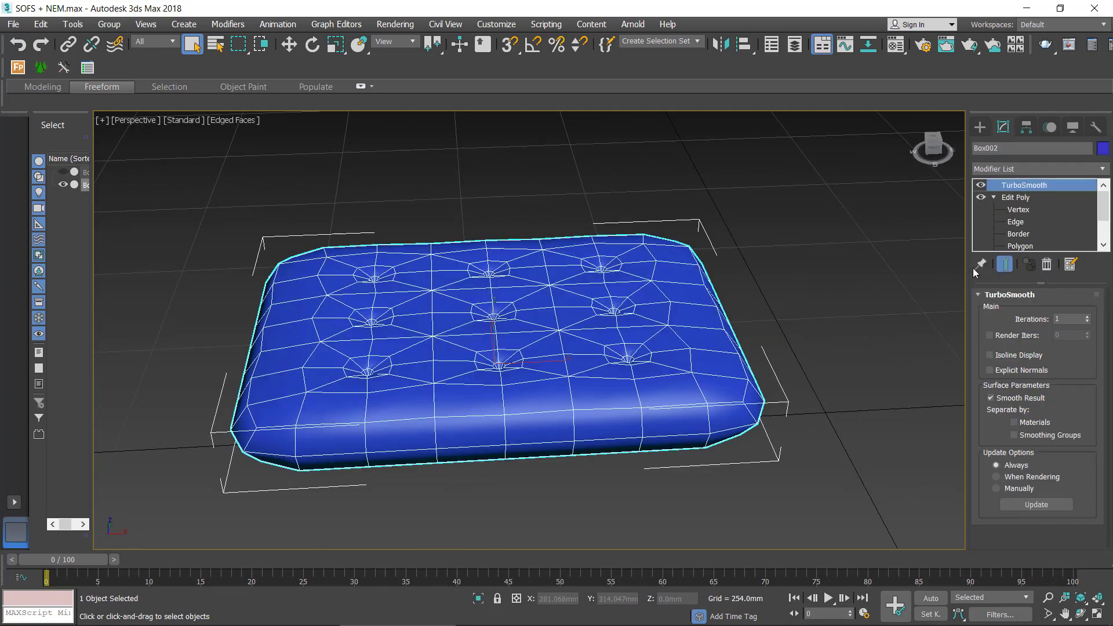
left_click(980, 185)
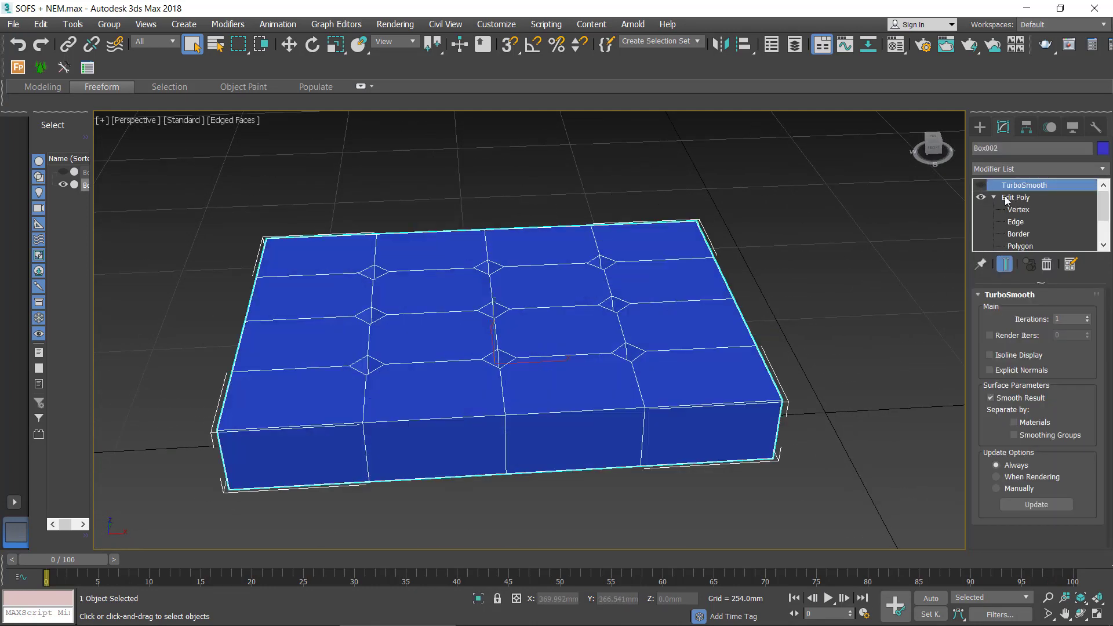
left_click(883, 277)
key("ctrl+z")
In Edge mode, loop-select edges from the box's front, right and left sides
left_click(1015, 221)
scroll(666, 312, "up", 5)
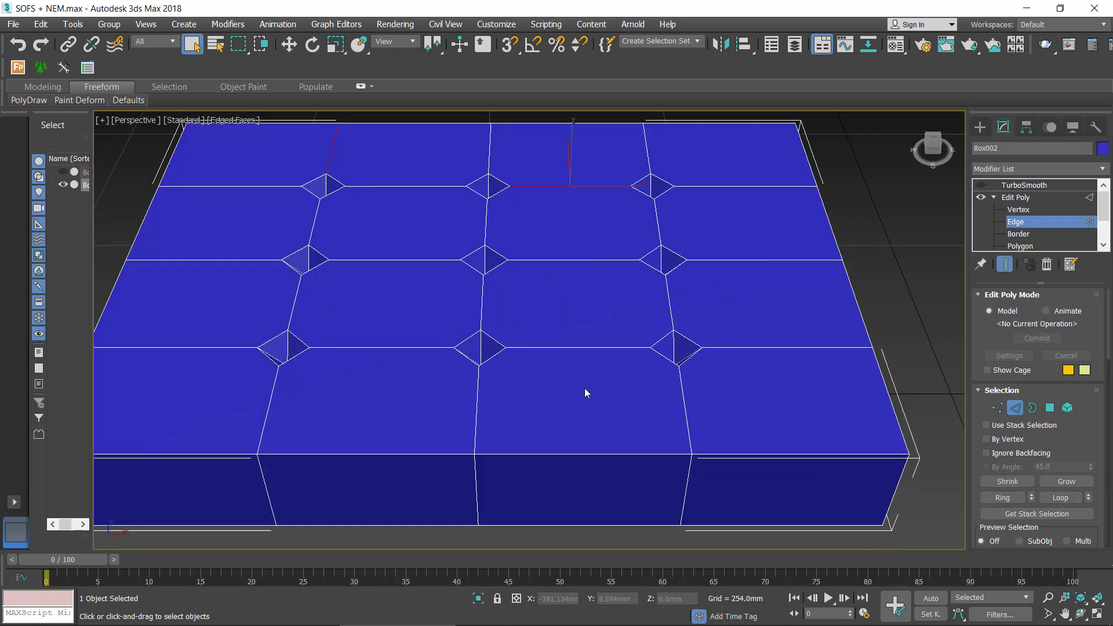
scroll(585, 388, "down", 3)
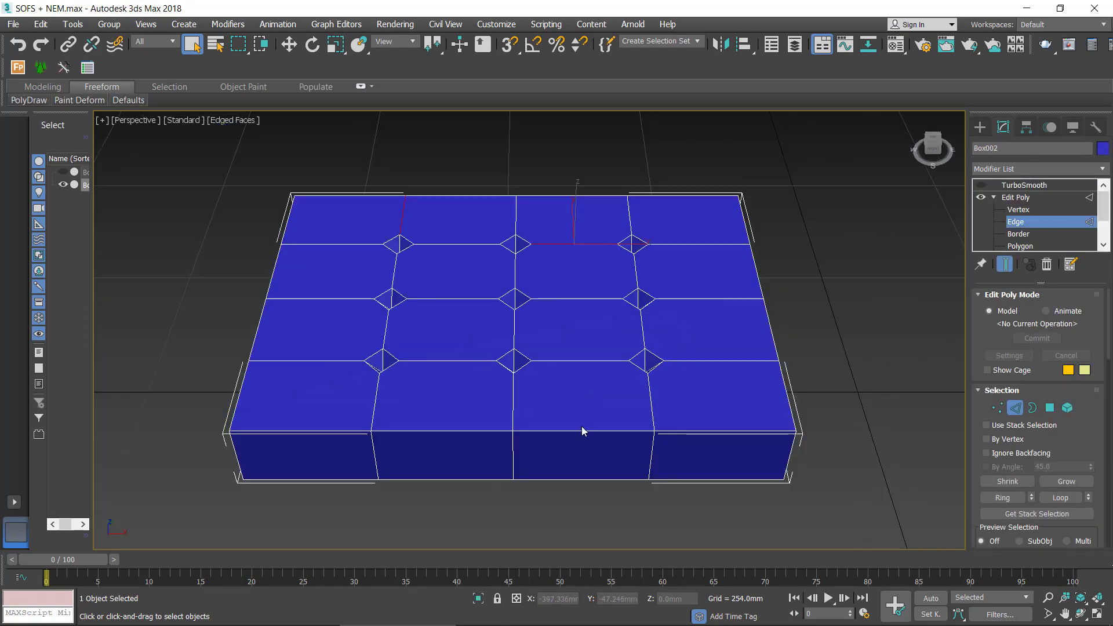
left_click(584, 480)
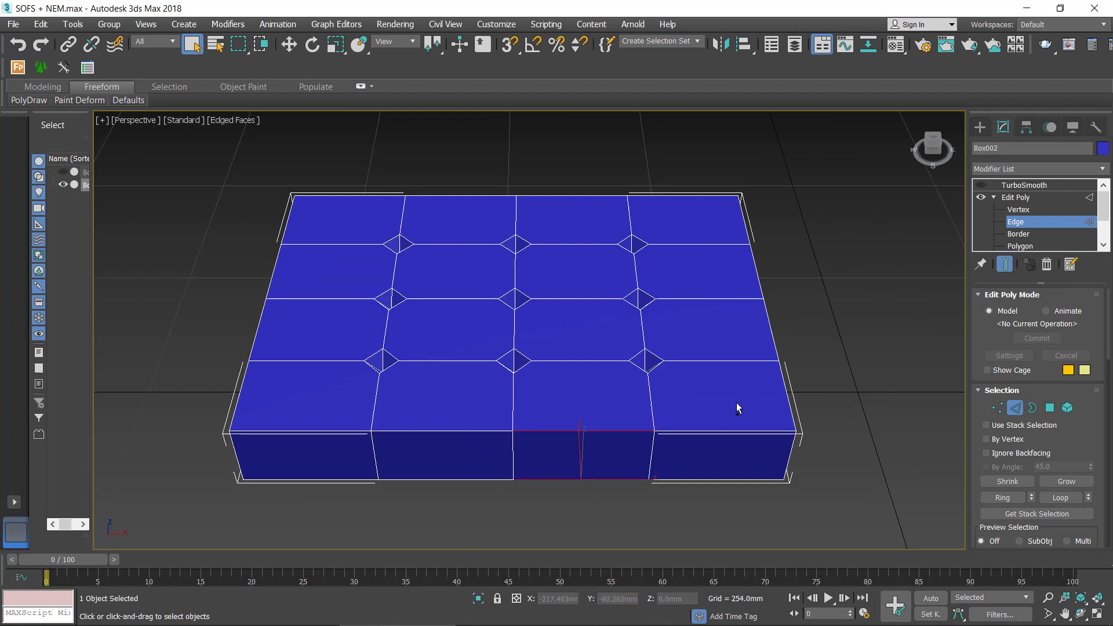
left_click(740, 338, "ctrl")
left_click(258, 330, "ctrl")
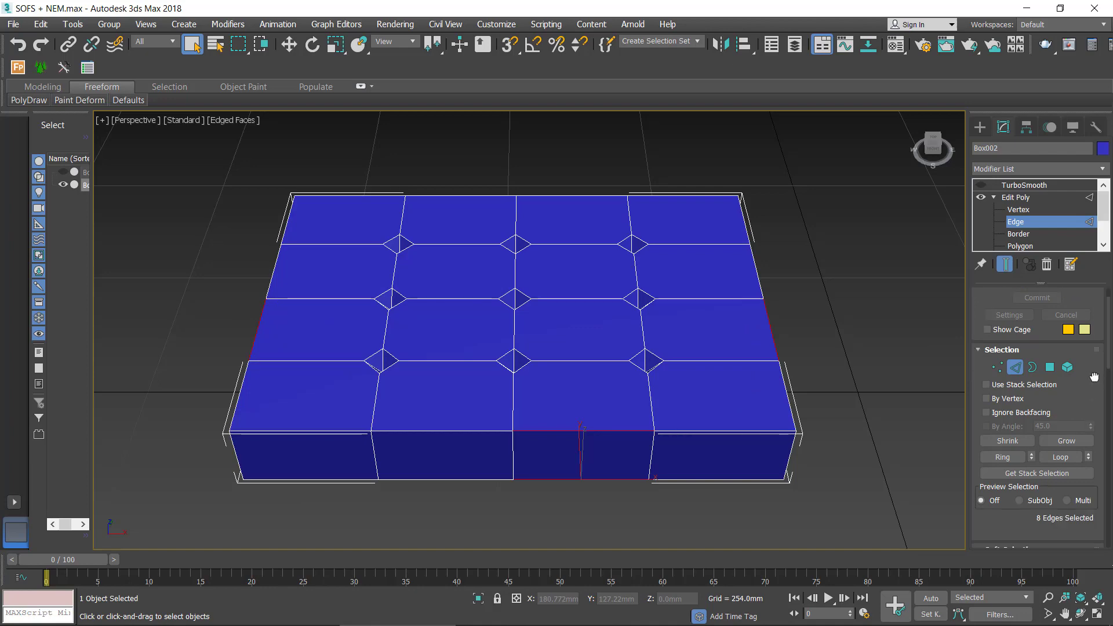
scroll(1084, 377, "down", 5)
left_click(1061, 359)
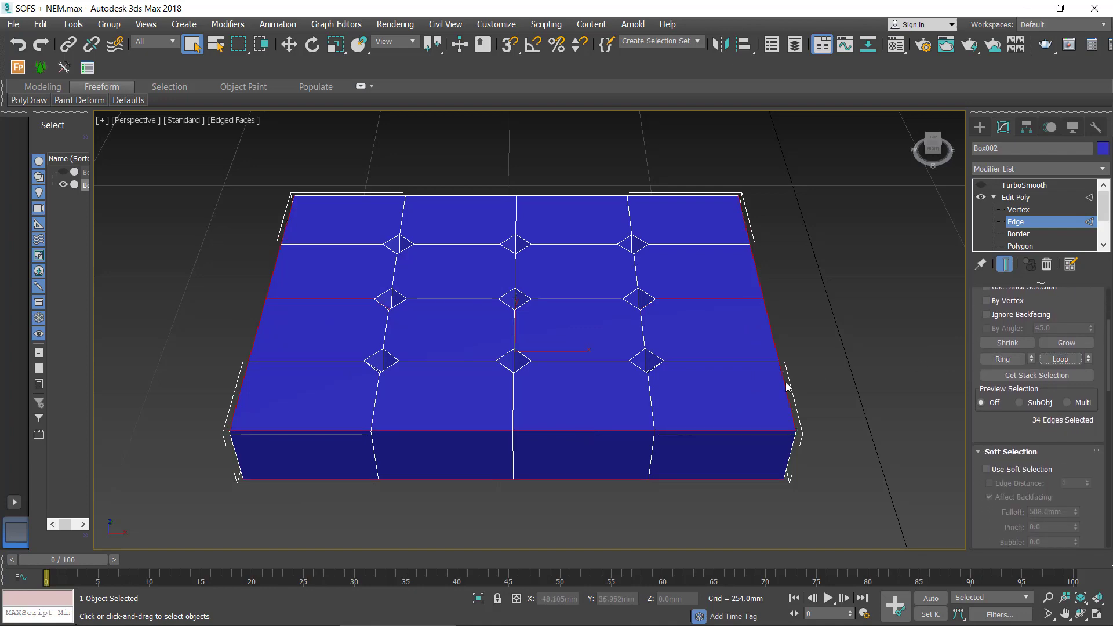
Deselect the unwanted middle edge loops, then clear the edge selection
mouse_move(787, 388)
middle_mouse_down("alt")
mouse_move(729, 382)
mouse_move(740, 346)
mouse_move(791, 323)
mouse_move(806, 328)
mouse_move(803, 348)
mouse_move(752, 371)
mouse_move(667, 362)
middle_mouse_up("alt")
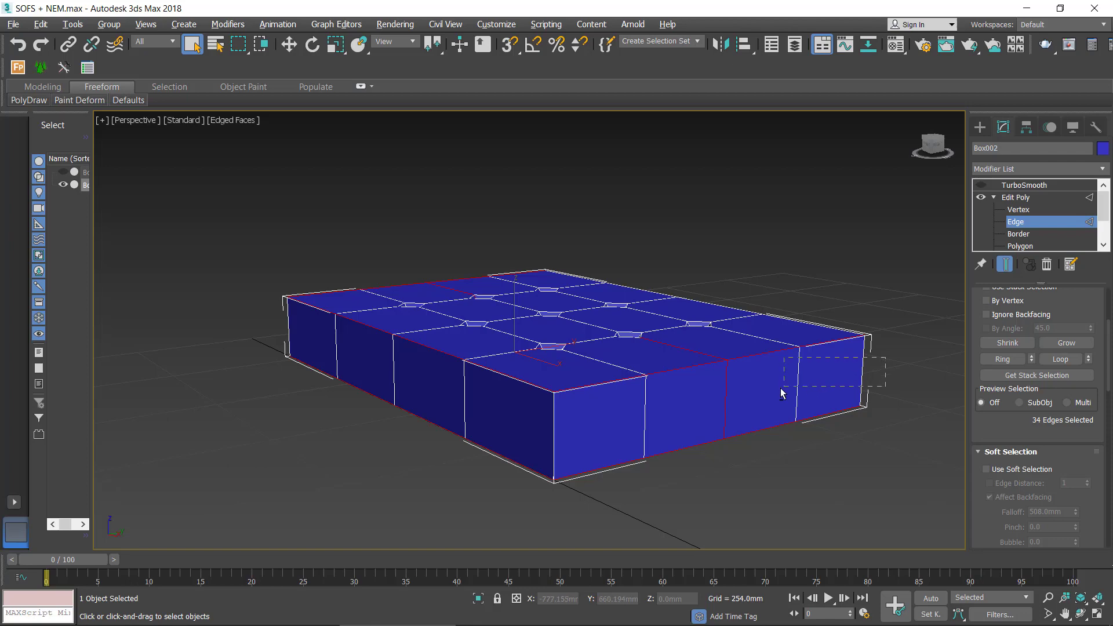
middle_click_drag(875, 376, 586, 401, "alt")
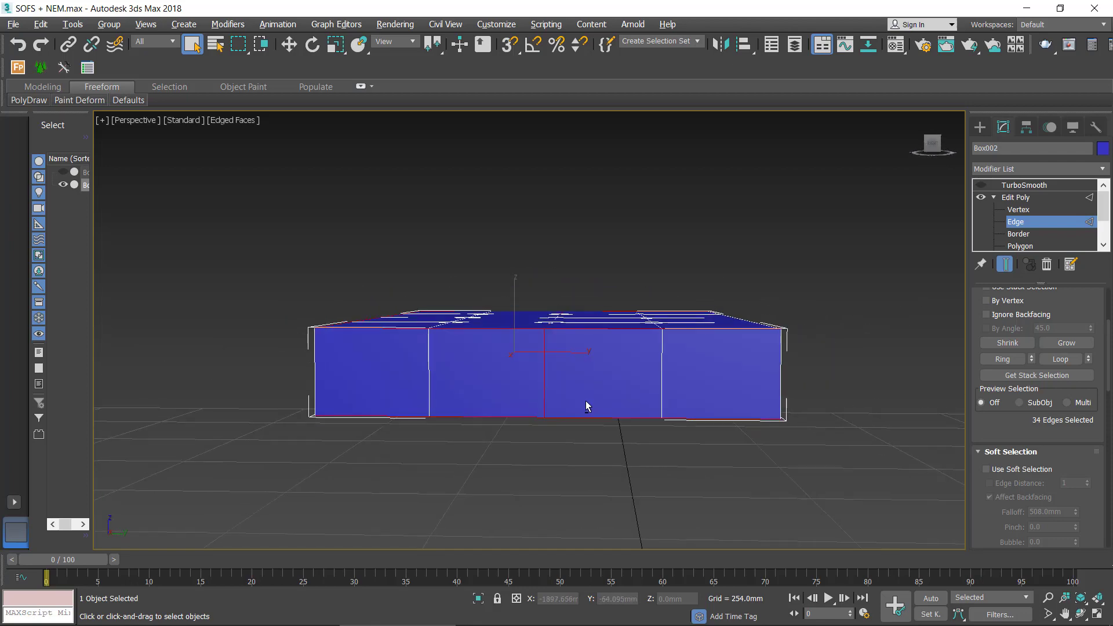
left_click(544, 371, "alt")
mouse_move(543, 371)
middle_mouse_down("alt")
mouse_move(756, 359)
mouse_move(559, 332)
middle_mouse_up("alt")
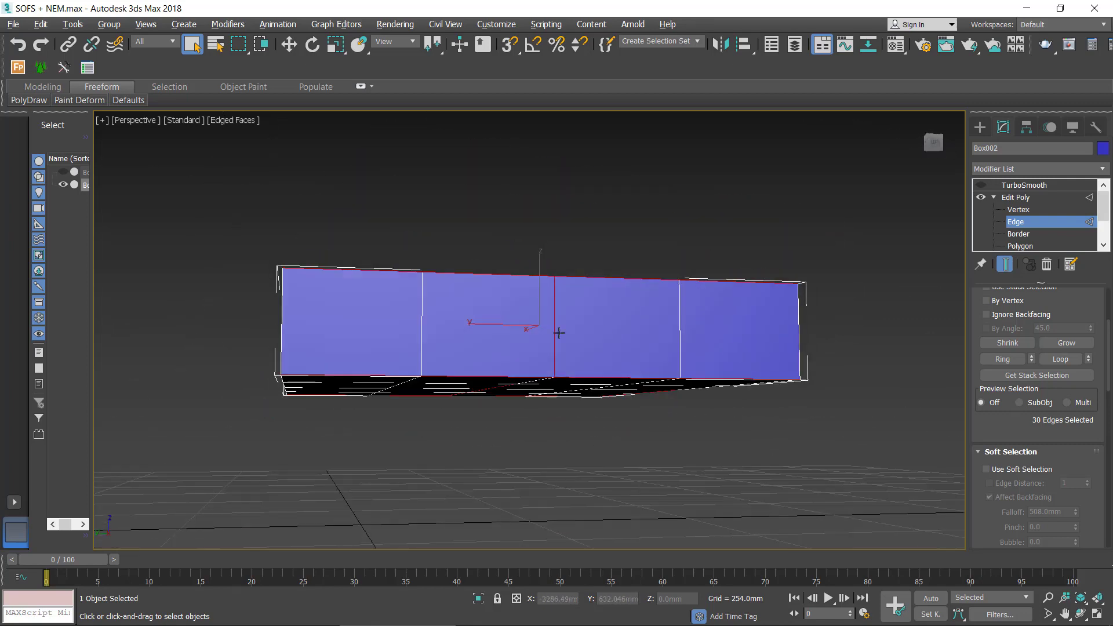
left_click(649, 346, "alt")
mouse_move(649, 345)
middle_mouse_down("alt")
mouse_move(748, 318)
mouse_move(621, 371)
mouse_move(564, 367)
mouse_move(593, 391)
mouse_move(641, 341)
middle_mouse_up("alt")
left_click(634, 262)
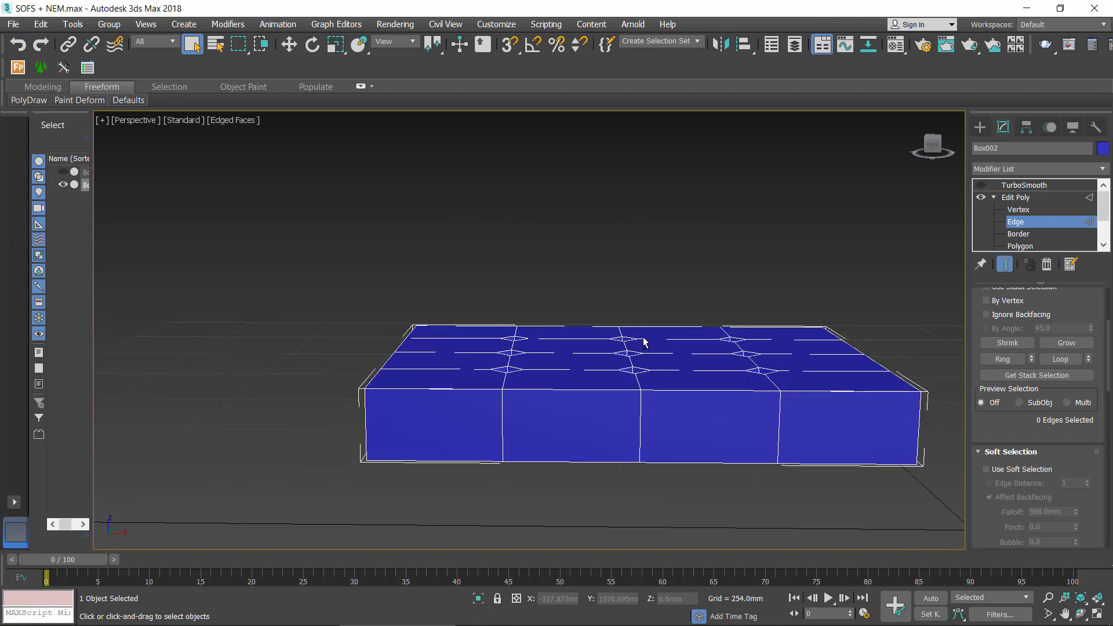
Pick the top and bottom front edges plus two right-side rim edges
left_click(586, 391)
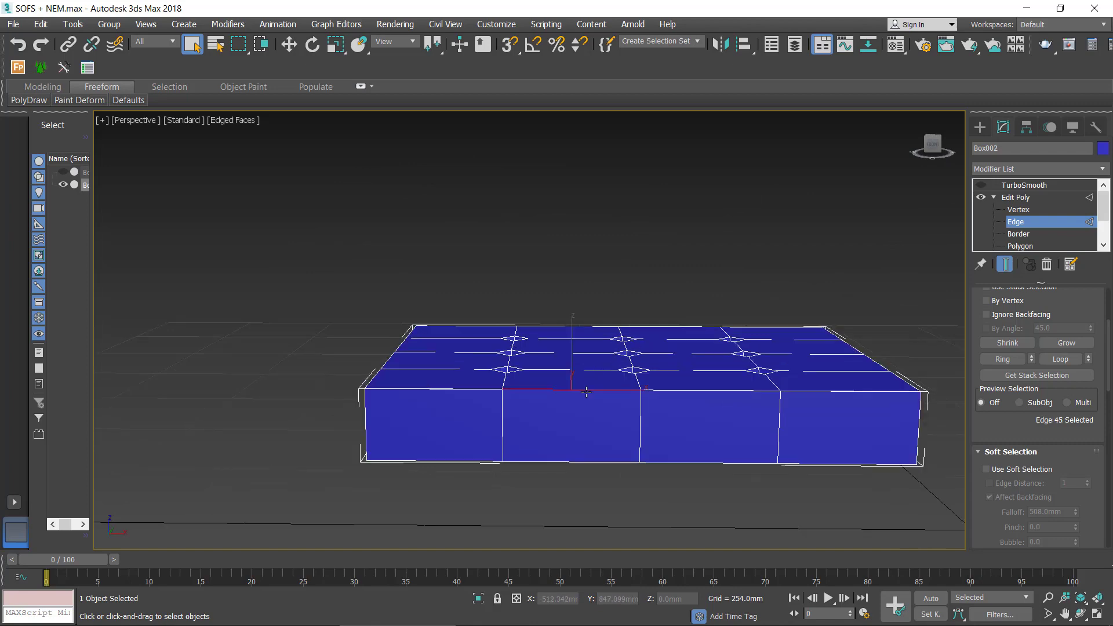
left_click(583, 461)
mouse_move(583, 461)
middle_mouse_down("alt")
mouse_move(735, 319)
mouse_move(638, 347)
middle_mouse_up("alt")
left_click(642, 344, "ctrl")
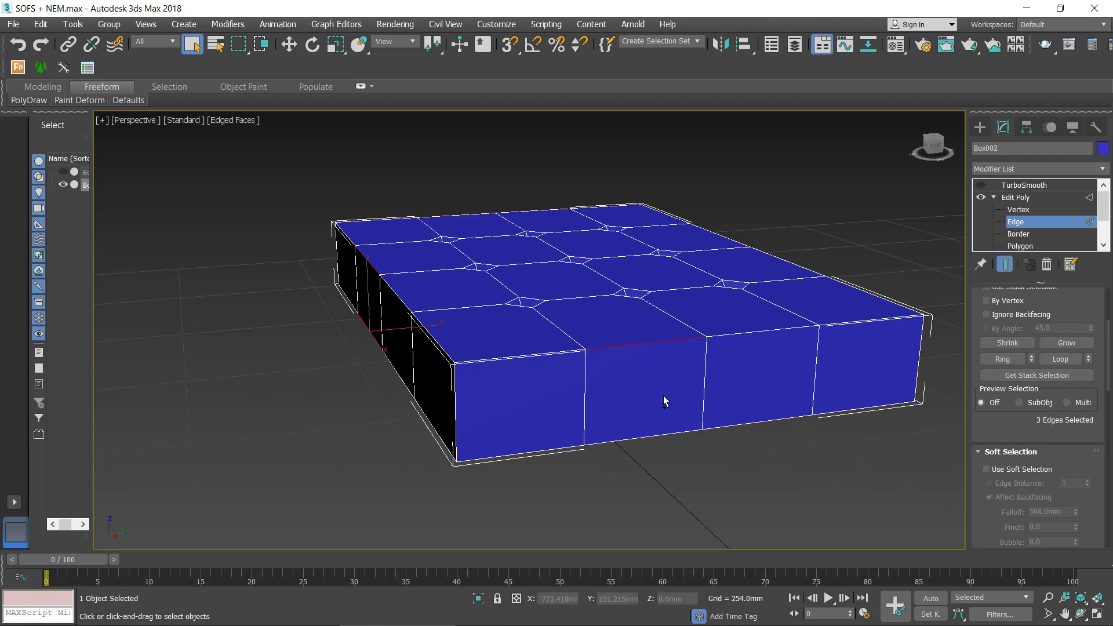
left_click(651, 436, "ctrl")
mouse_move(845, 323)
middle_mouse_down("alt")
mouse_move(775, 316)
mouse_move(808, 360)
middle_mouse_up("alt")
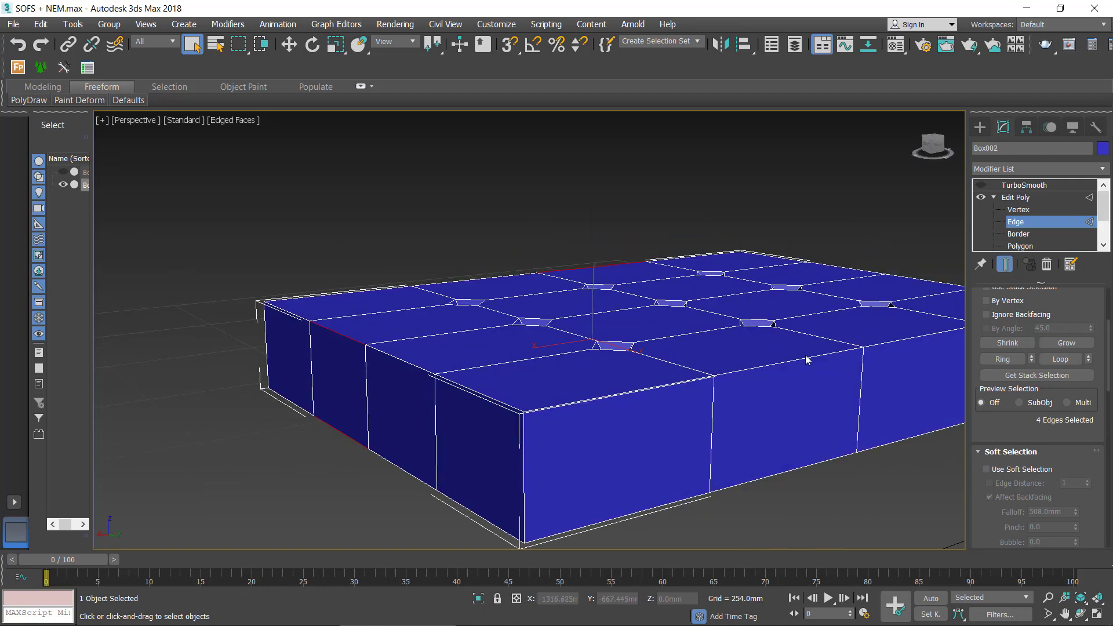
left_click(804, 361, "ctrl")
left_click(812, 464, "ctrl")
Add the last top- and bottom-front edges and loop them into 32 rim edges
mouse_move(552, 385)
middle_mouse_down("alt")
mouse_move(776, 378)
mouse_move(471, 355)
middle_mouse_up("alt")
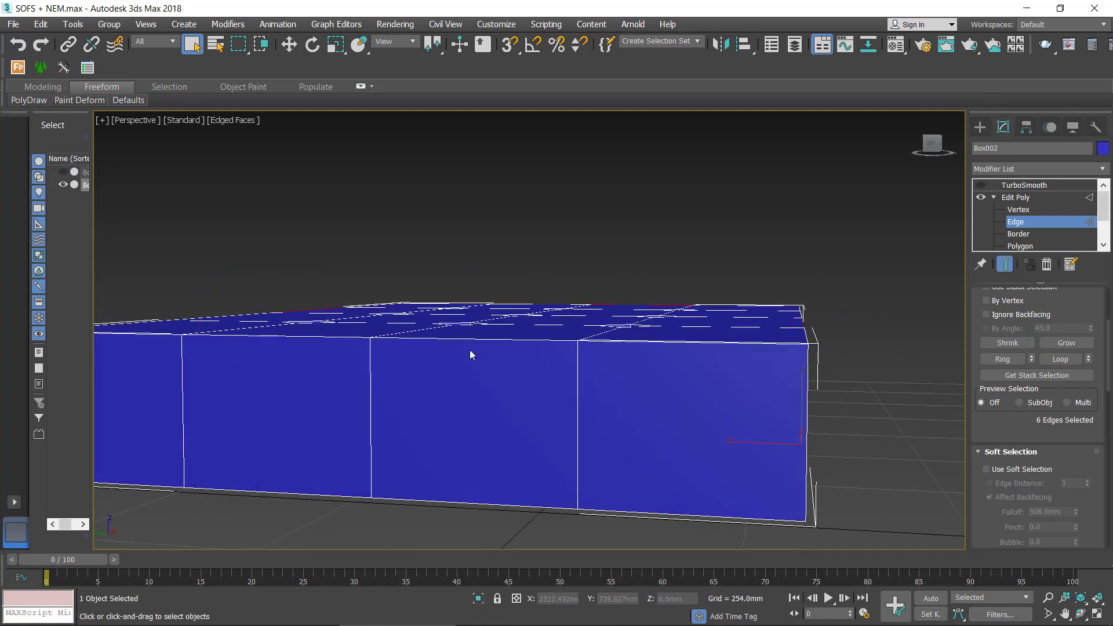
left_click(452, 340, "ctrl")
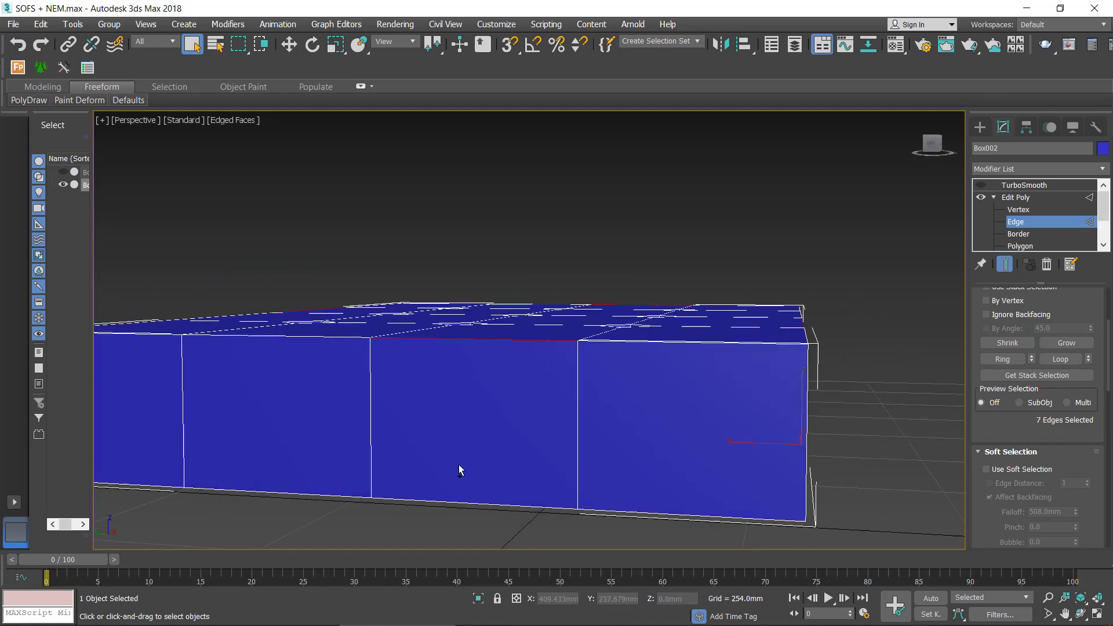
left_click(454, 503, "ctrl")
left_click(1060, 359)
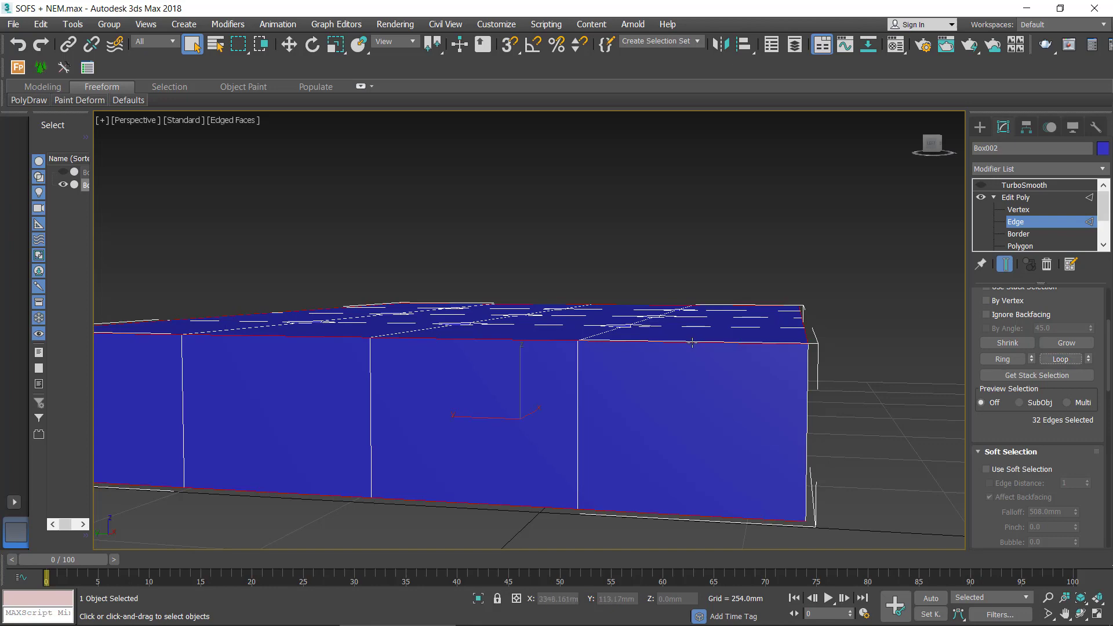
mouse_move(579, 371)
middle_mouse_down("alt")
mouse_move(634, 384)
mouse_move(671, 355)
mouse_move(654, 242)
mouse_move(634, 299)
mouse_move(641, 335)
middle_mouse_up("alt")
scroll(633, 384, "up", 3)
scroll(670, 355, "up", 3)
scroll(642, 335, "down", 2)
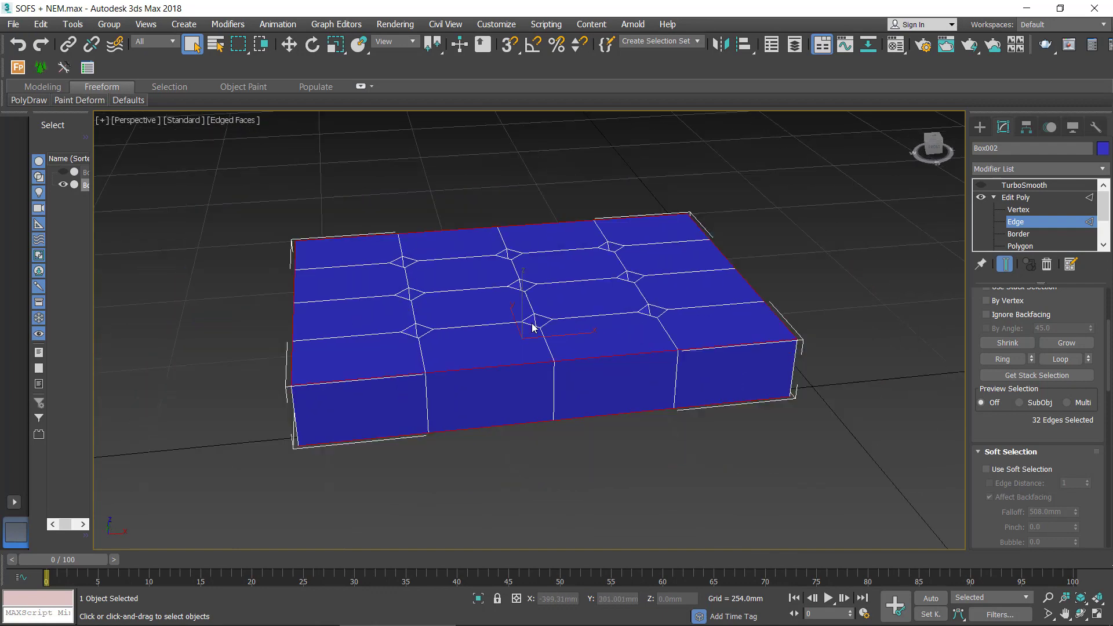
scroll(644, 337, "up", 2)
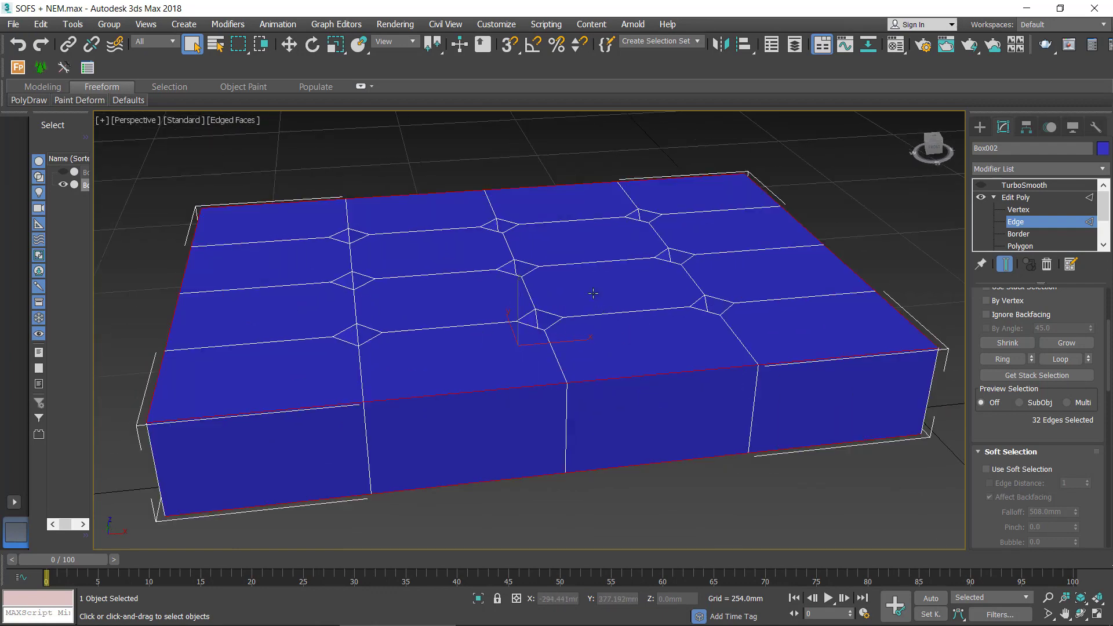
middle_click_drag(574, 385, 574, 372, "alt")
right_click(567, 364)
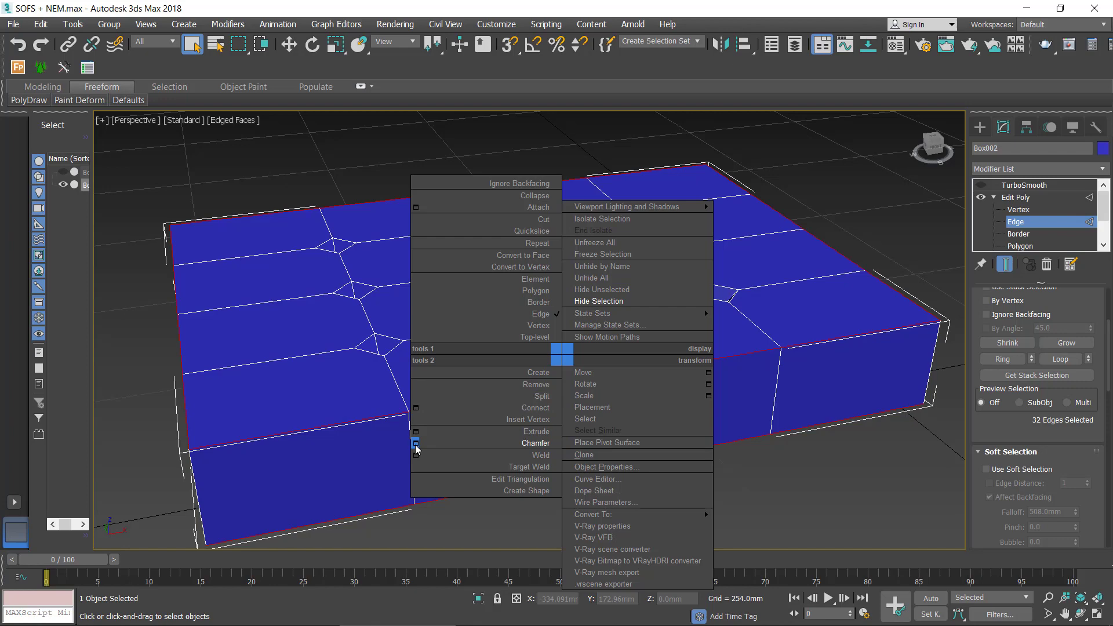
left_click(416, 445)
middle_click_drag(356, 435, 357, 428, "alt")
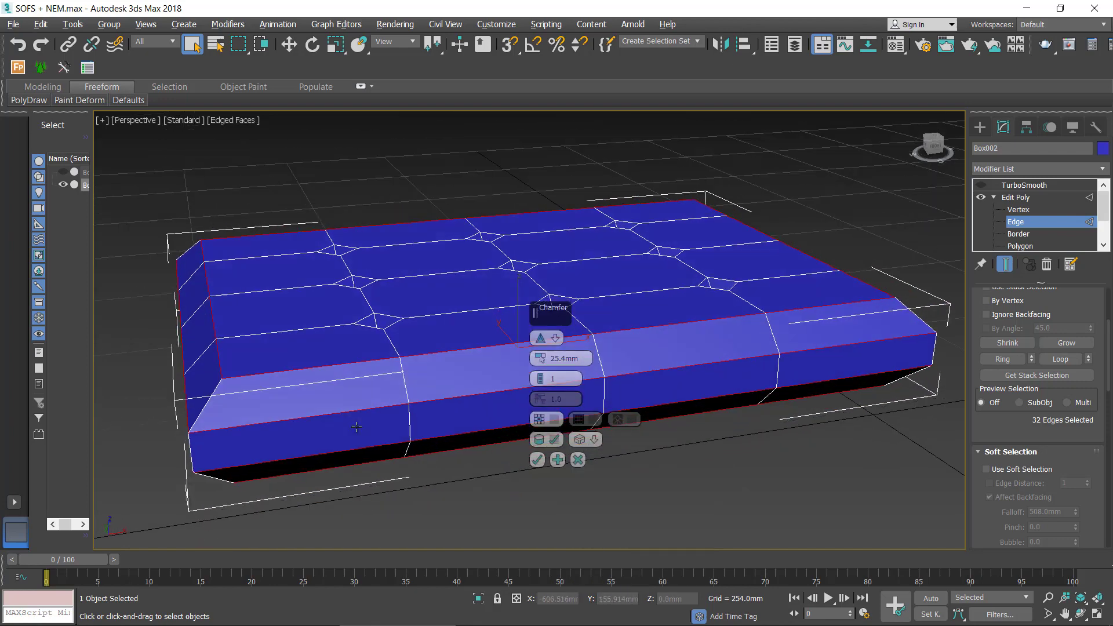
left_click_drag(539, 363, 543, 362)
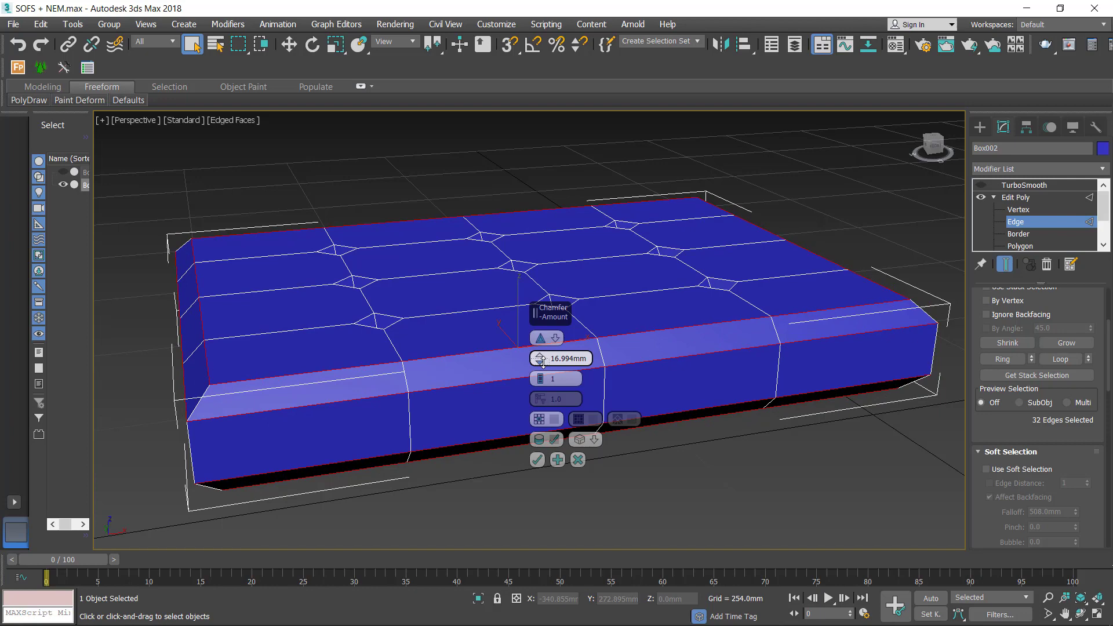
left_click_drag(546, 362, 558, 363)
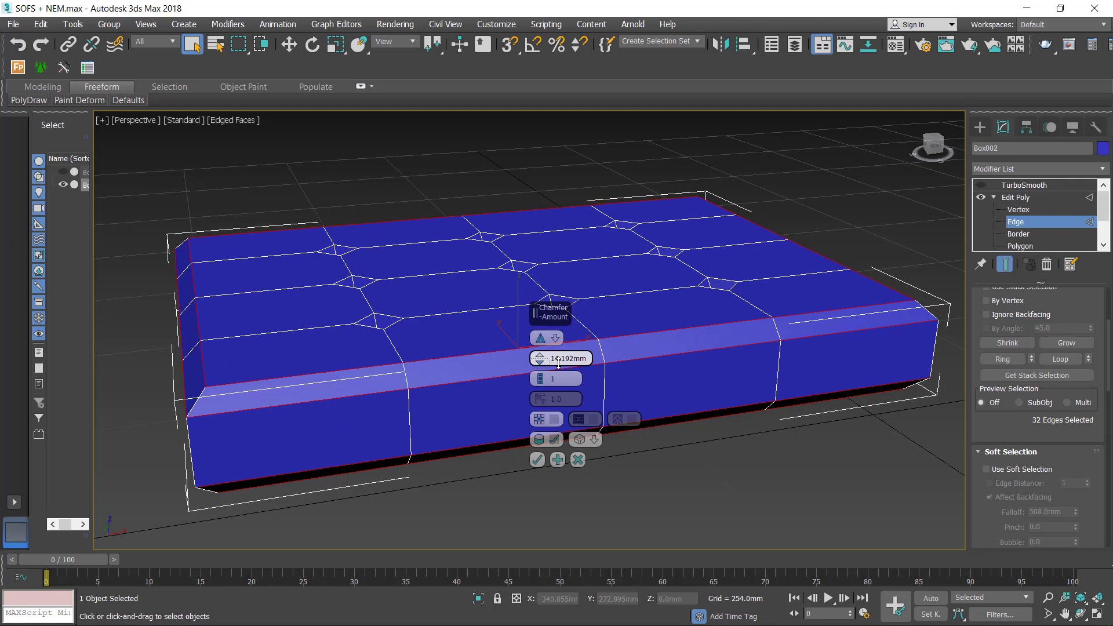
left_click(537, 460)
mouse_move(691, 399)
middle_mouse_down("alt")
mouse_move(656, 404)
mouse_move(655, 389)
mouse_move(670, 396)
mouse_move(698, 368)
mouse_move(672, 409)
middle_mouse_up("alt")
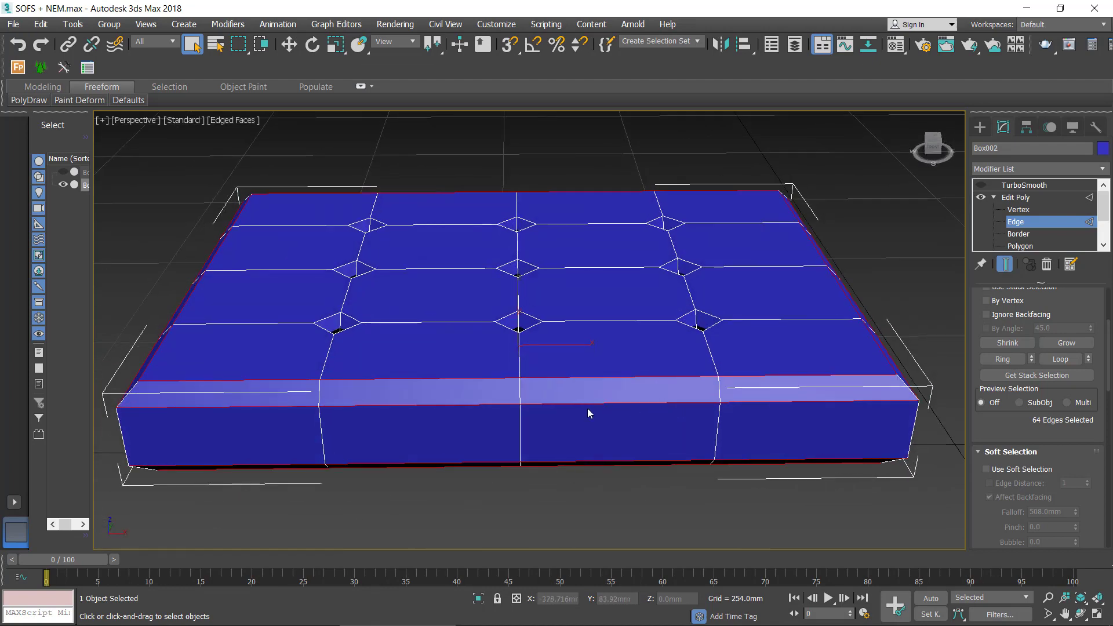
scroll(649, 363, "up", 2)
scroll(647, 363, "up", 2)
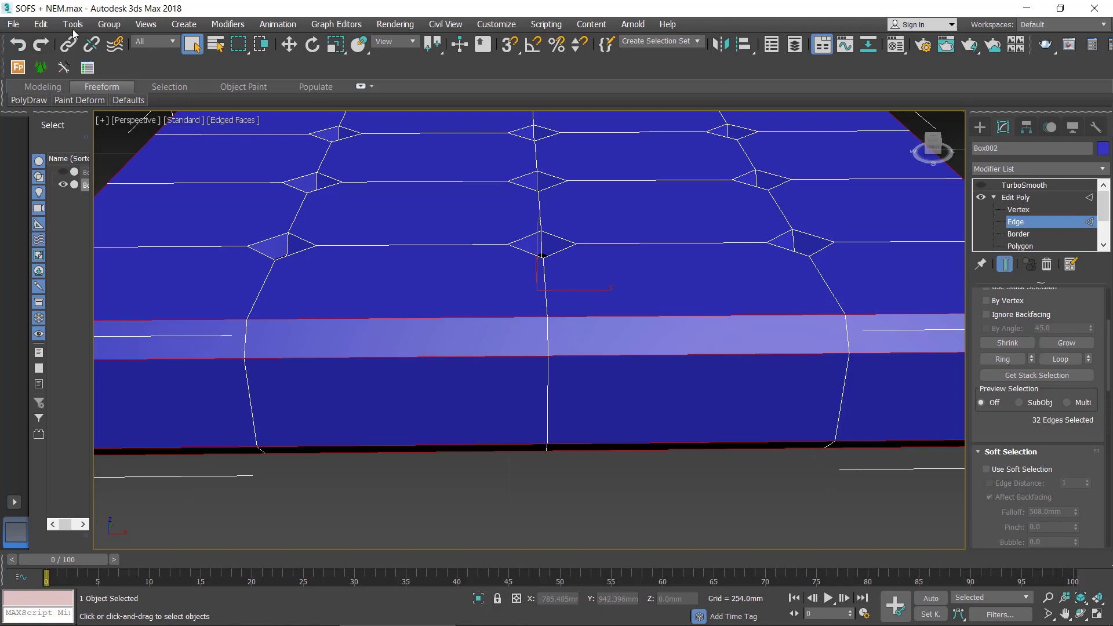
left_click(18, 47)
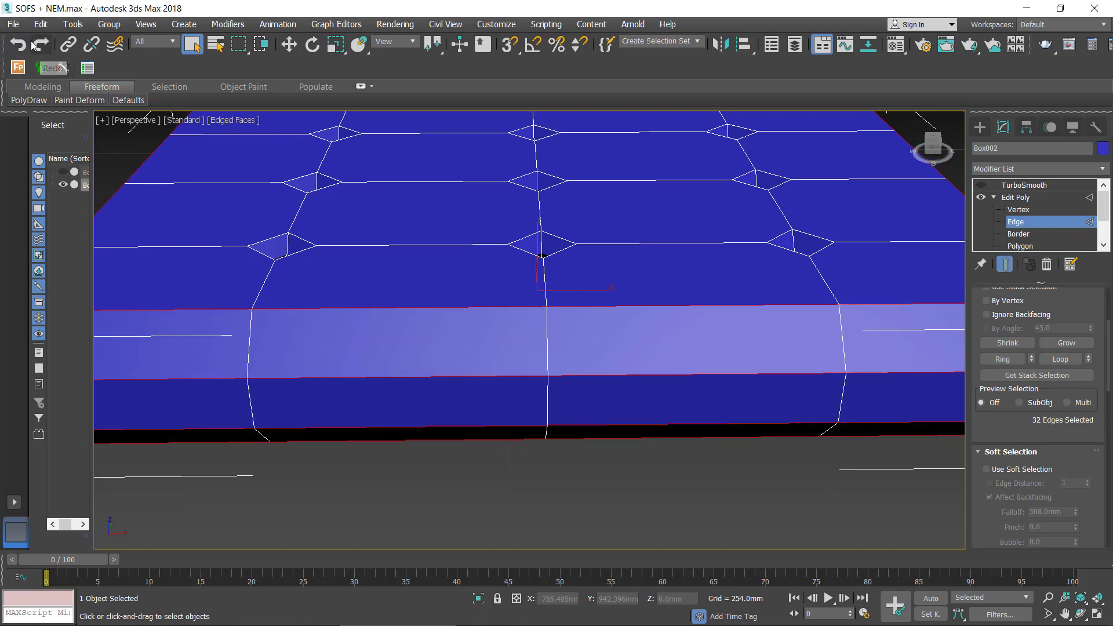
middle_click_drag(576, 314, 603, 298, "alt")
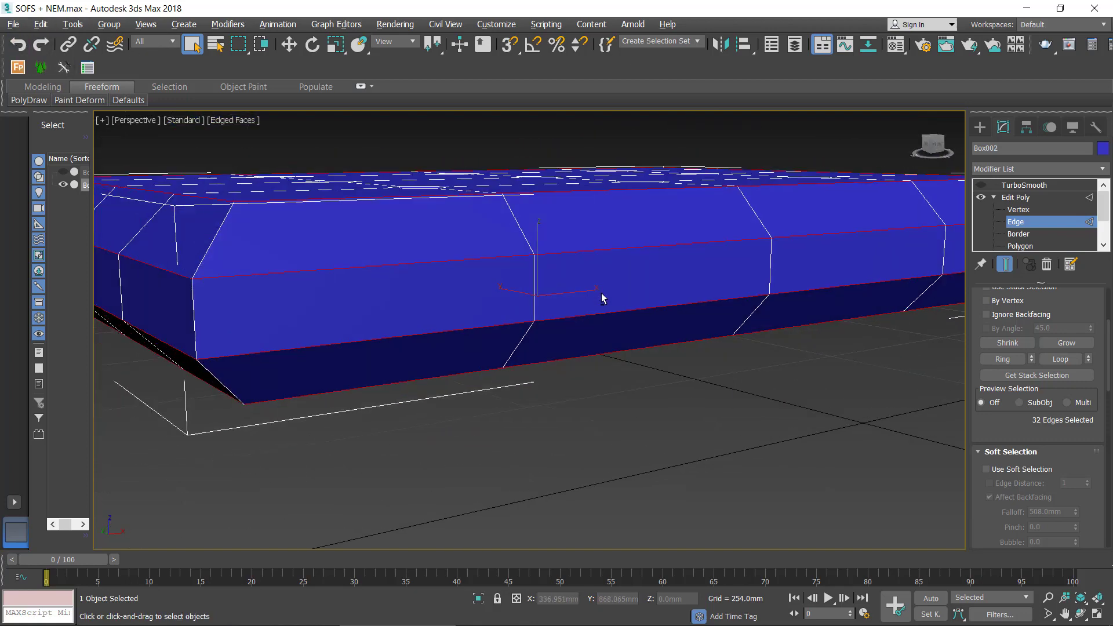
scroll(261, 200, "up", 3)
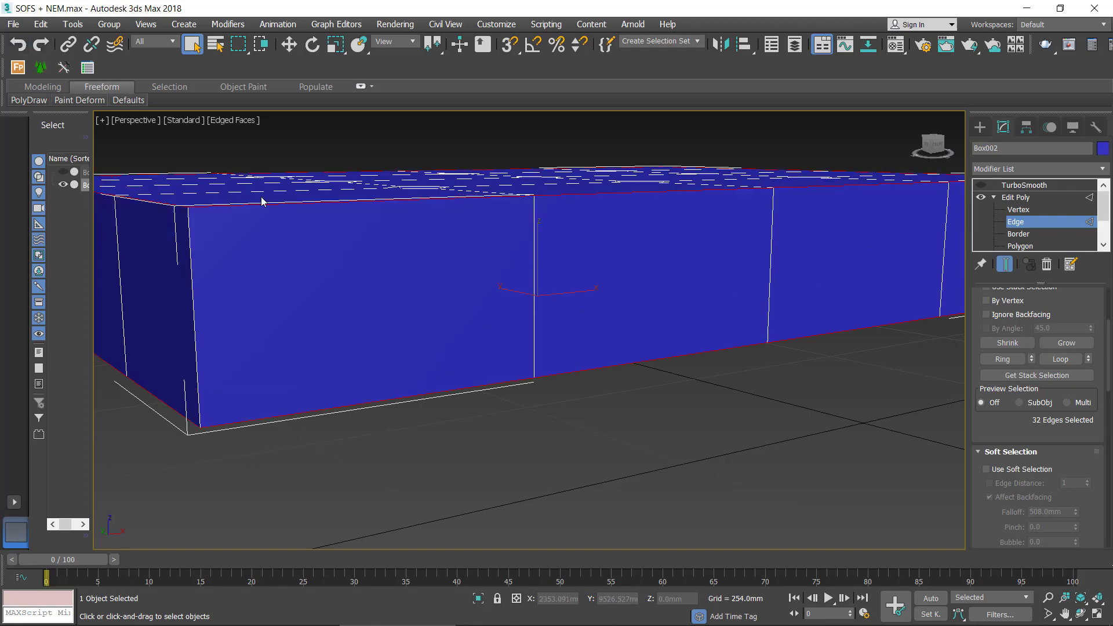
middle_click_drag(264, 202, 600, 280, "alt")
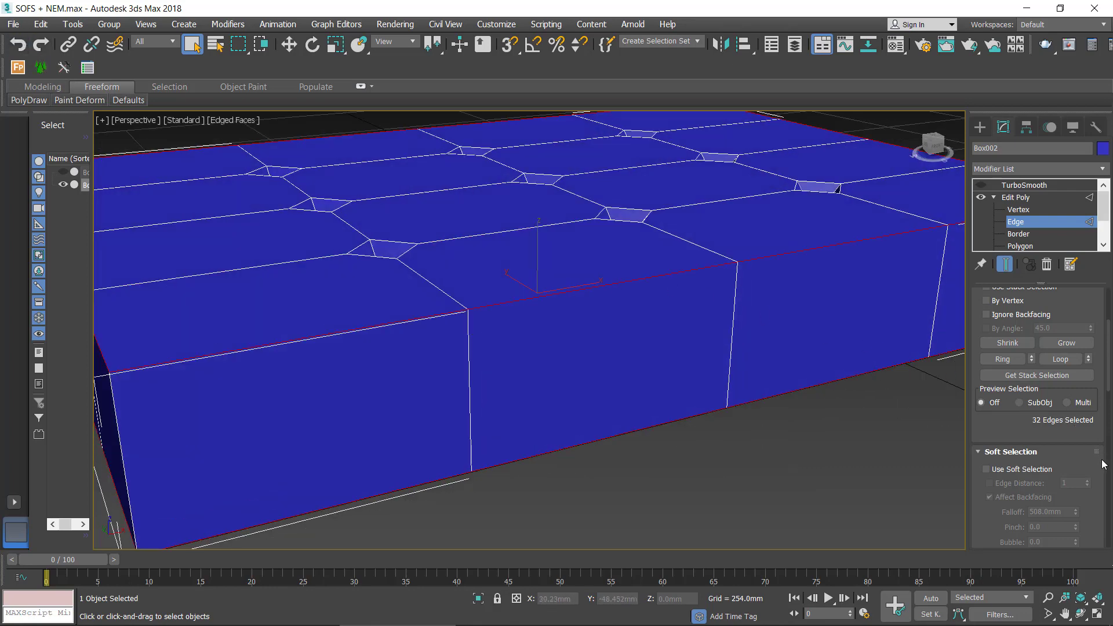
scroll(1103, 463, "down", 2)
scroll(1103, 463, "down", 1)
scroll(1103, 464, "down", 1)
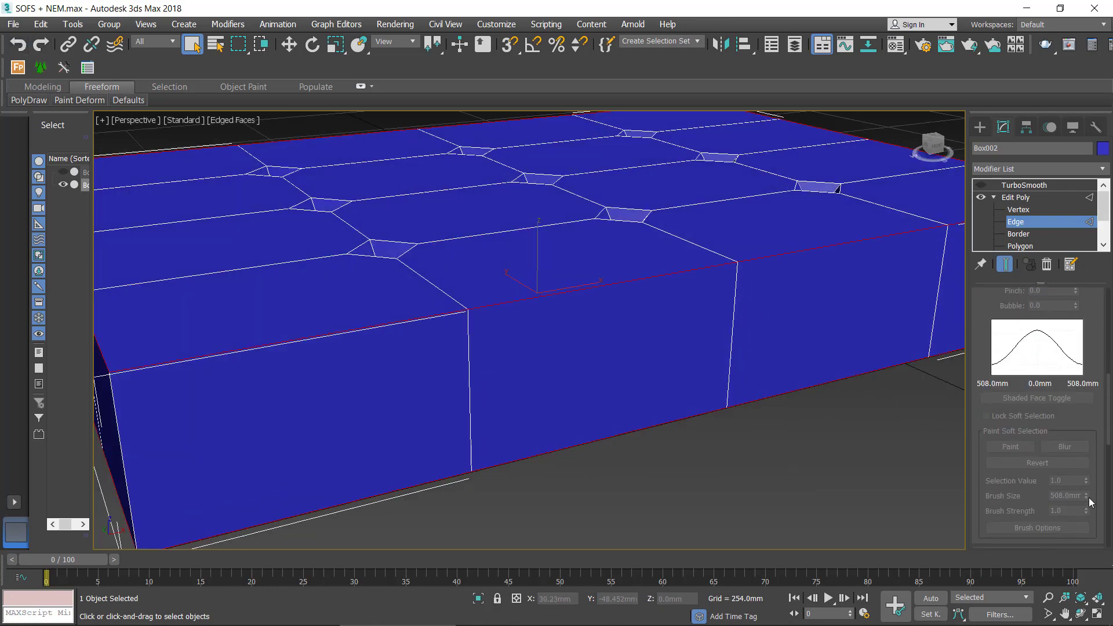
Extrude the selected rim edges with Height 7.136 mm and Width 6.358 mm
right_click(481, 231)
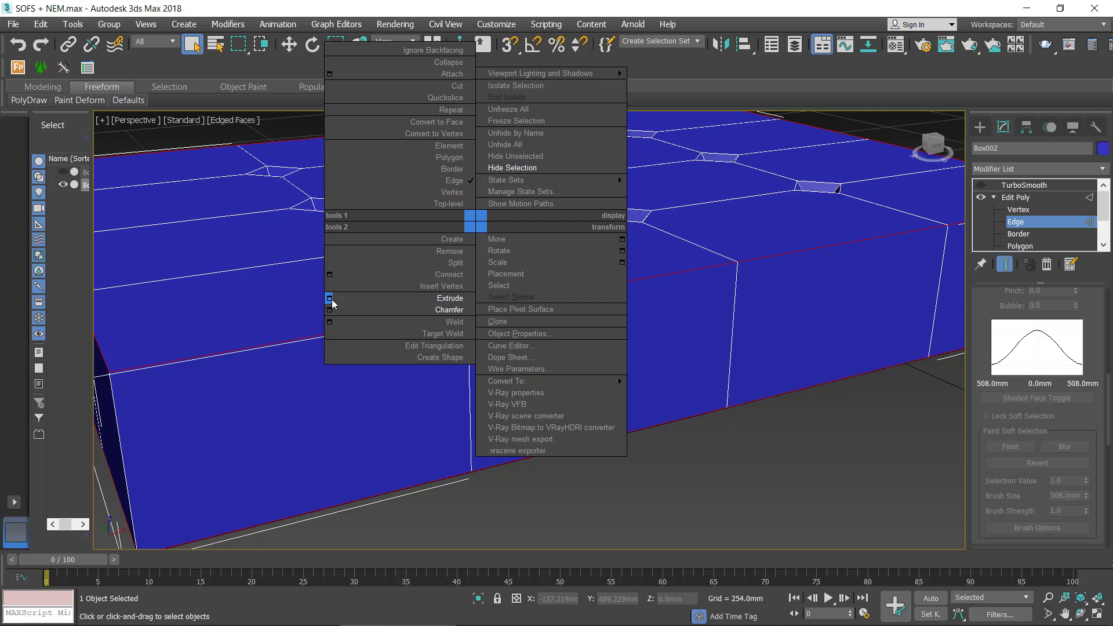
left_click(330, 299)
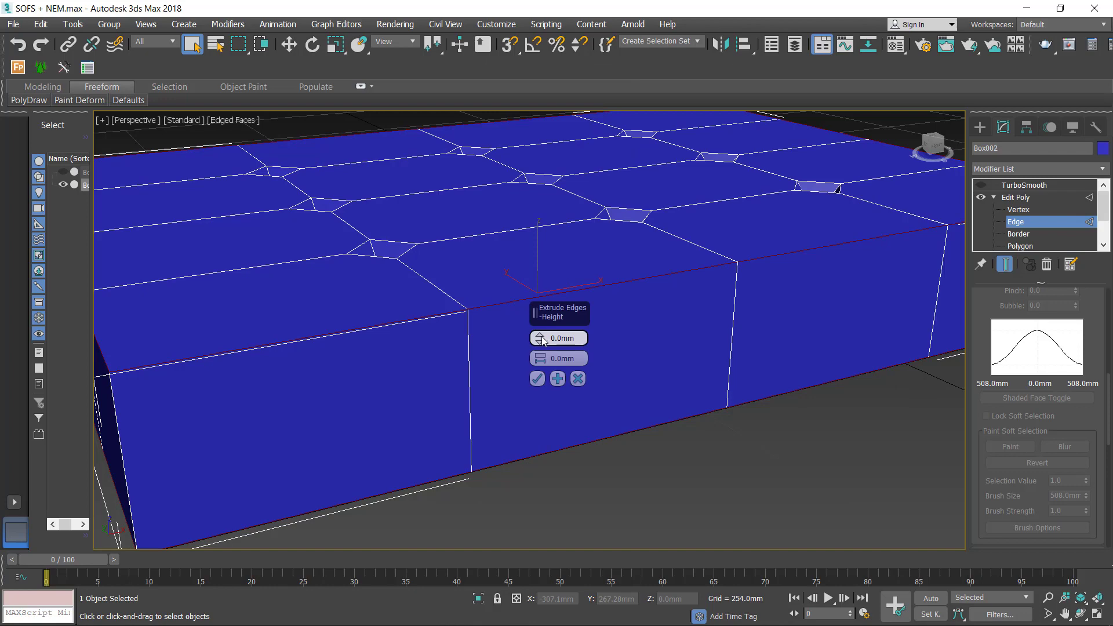
mouse_move(537, 339)
left_mouse_down()
mouse_move(545, 331)
mouse_move(545, 363)
left_mouse_up()
mouse_move(580, 371)
middle_mouse_down("alt")
mouse_move(677, 369)
mouse_move(666, 341)
middle_mouse_up("alt")
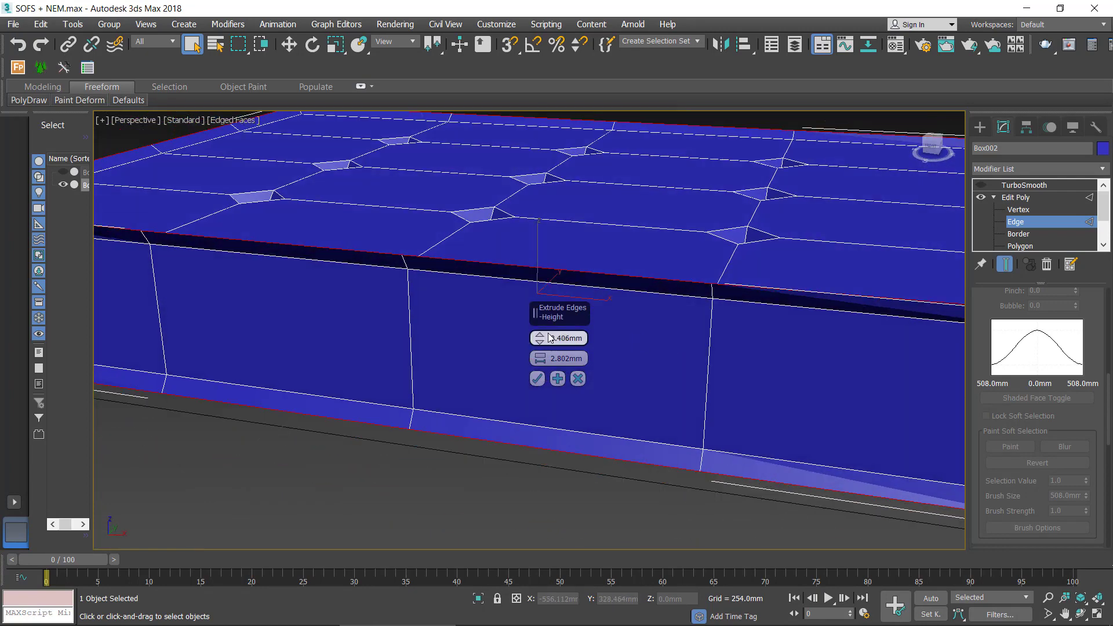
left_click_drag(550, 338, 541, 357)
middle_click_drag(557, 400, 583, 398, "alt")
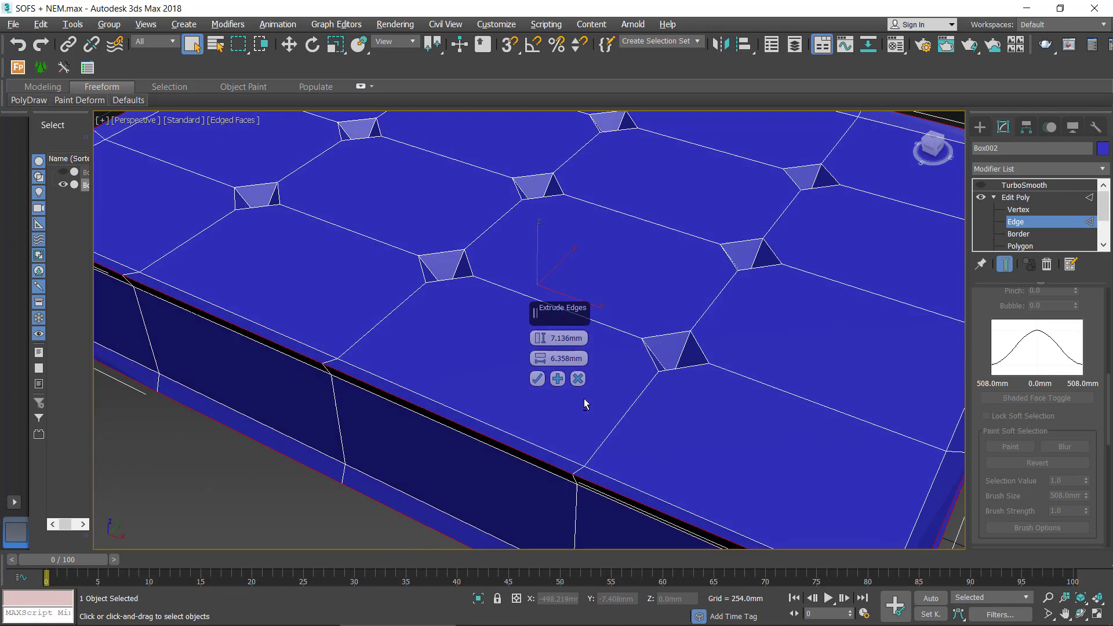
left_click(536, 379)
Orbit over the cushion to inspect the new seams on its top and sides
mouse_move(479, 398)
middle_mouse_down("alt")
mouse_move(446, 416)
mouse_move(547, 373)
mouse_move(483, 357)
mouse_move(487, 311)
mouse_move(478, 308)
middle_mouse_up("alt")
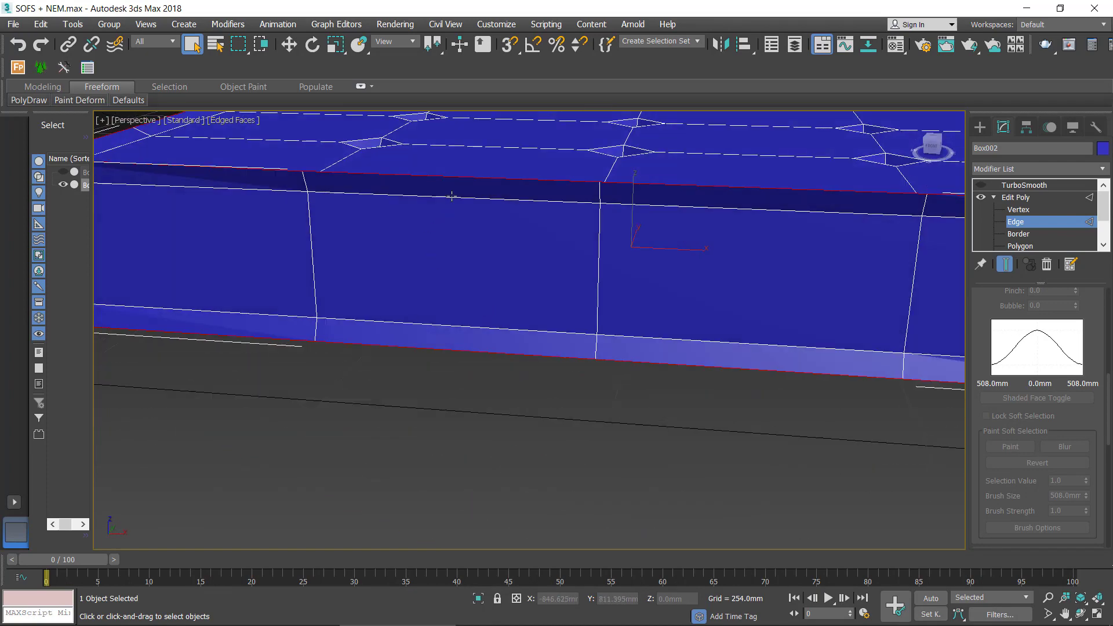
mouse_move(452, 197)
middle_mouse_down("alt")
mouse_move(420, 315)
mouse_move(467, 185)
middle_mouse_up("alt")
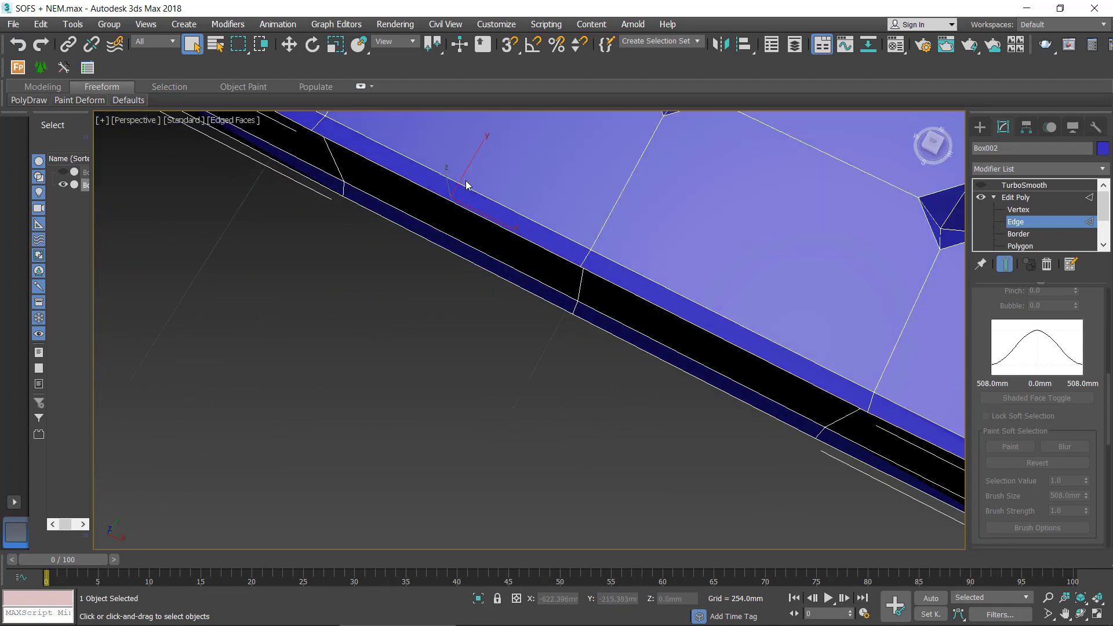
left_click(482, 196)
middle_click_drag(652, 251, 506, 250, "alt")
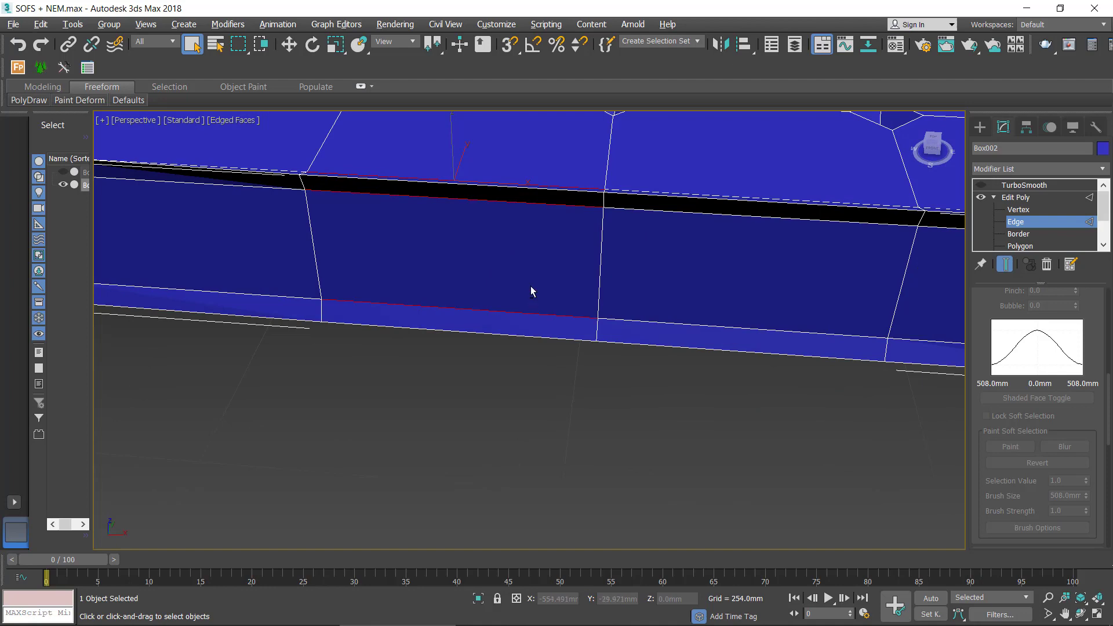
mouse_move(530, 289)
middle_mouse_down("alt")
mouse_move(552, 209)
mouse_move(480, 296)
mouse_move(562, 325)
mouse_move(537, 368)
mouse_move(658, 276)
mouse_move(493, 318)
middle_mouse_up("alt")
left_click(472, 323)
middle_click_drag(726, 363, 715, 375, "alt")
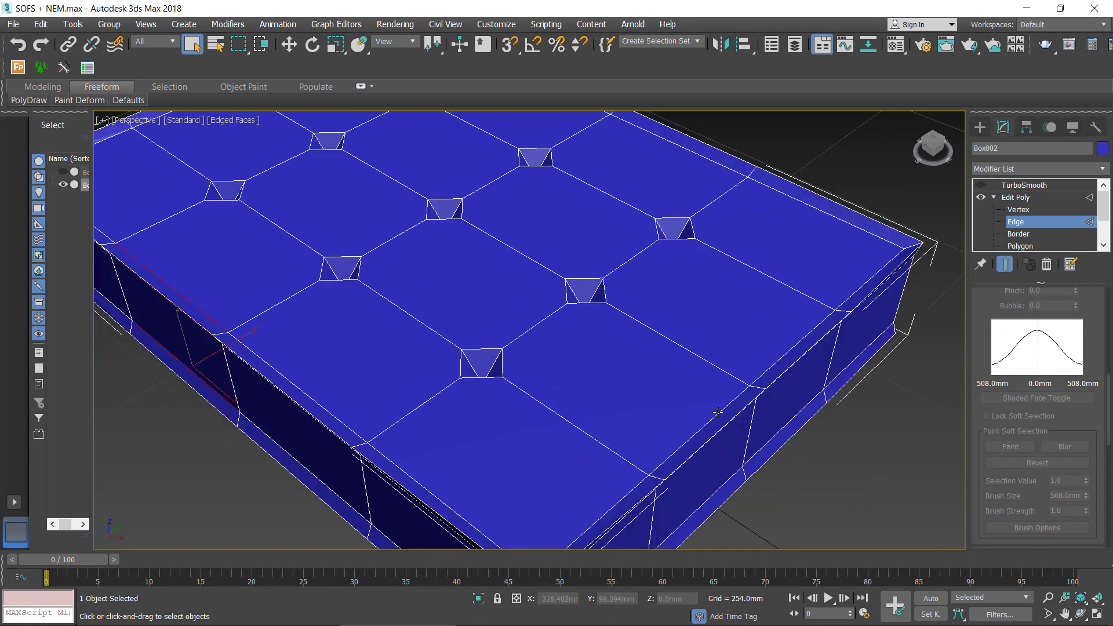
middle_click_drag(746, 423, 733, 398, "alt")
scroll(719, 400, "up", 3)
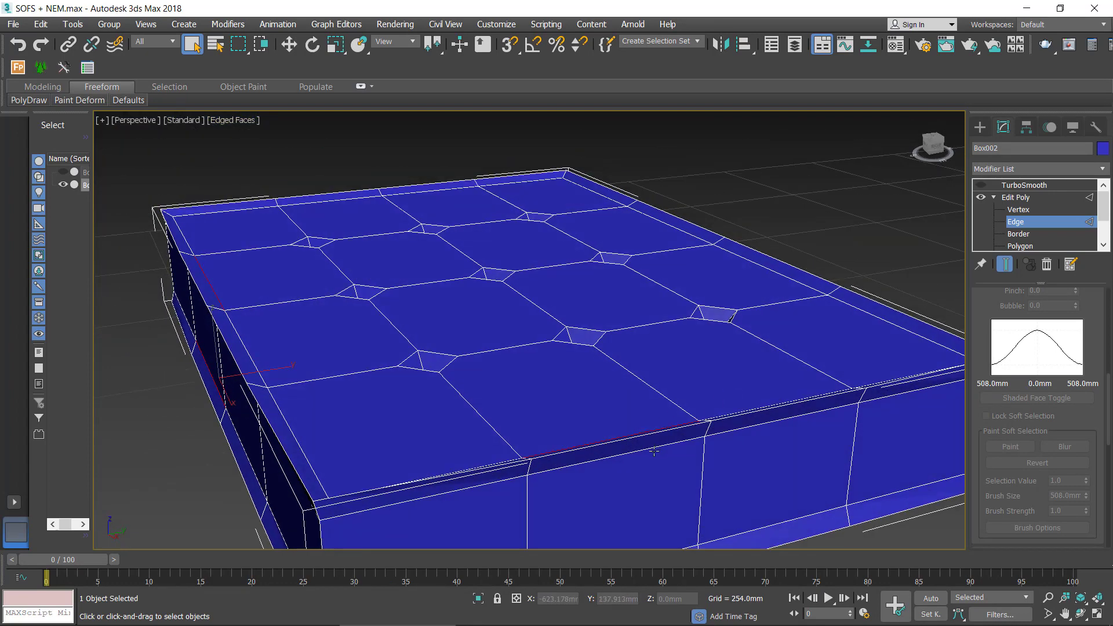
middle_click_drag(768, 456, 734, 313)
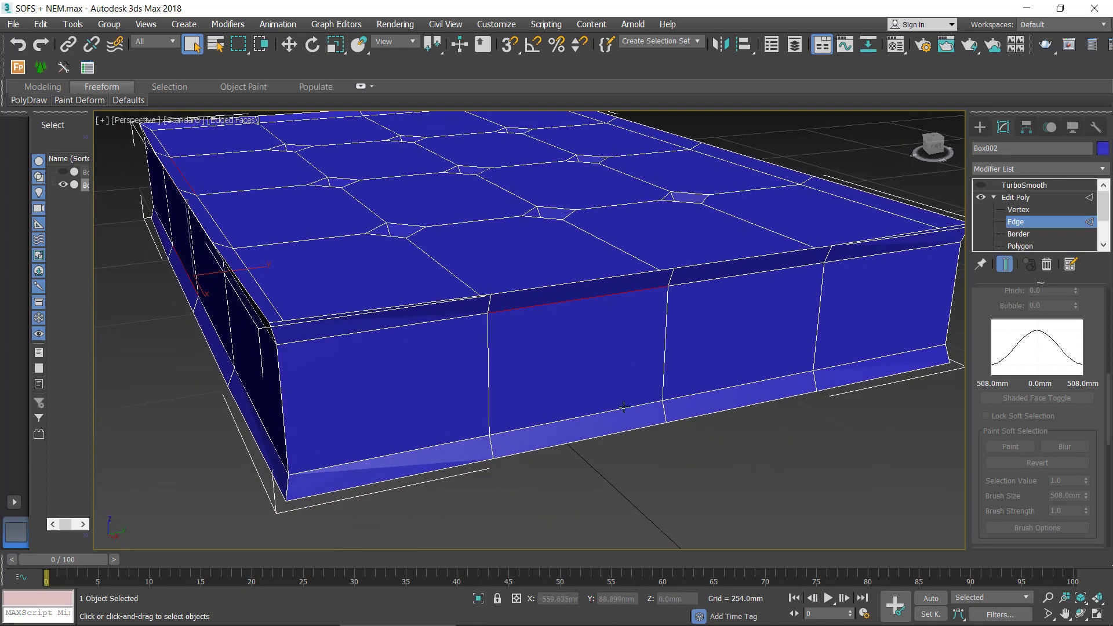
Orbit beneath and around the cushion to check the seams on its underside
mouse_move(624, 408)
middle_mouse_down("alt")
mouse_move(638, 342)
mouse_move(581, 277)
mouse_move(639, 251)
middle_mouse_up("alt")
middle_click_drag(621, 204, 628, 243, "alt")
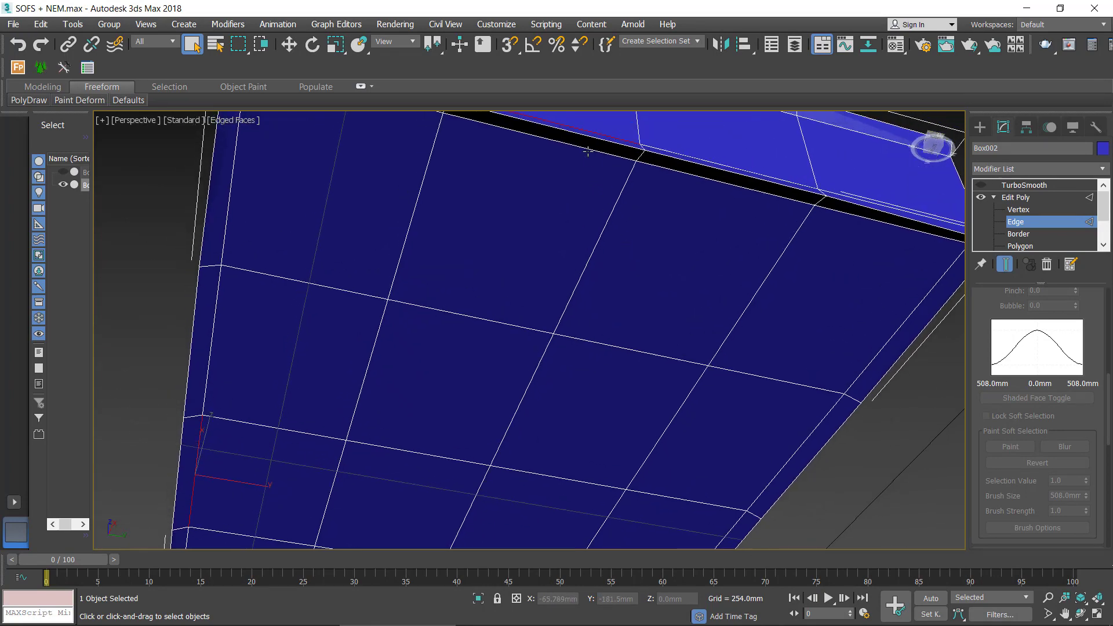
middle_click_drag(587, 151, 652, 268, "alt")
scroll(642, 298, "down", 5)
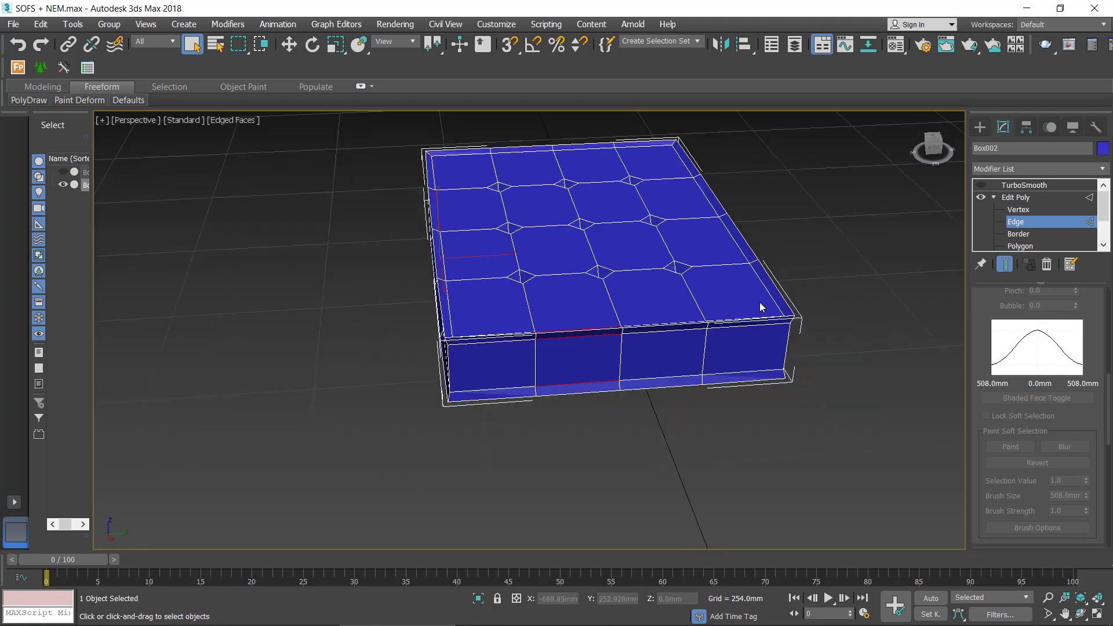
mouse_move(761, 307)
middle_mouse_down("alt")
mouse_move(684, 286)
mouse_move(684, 316)
middle_mouse_up("alt")
scroll(674, 324, "up", 3)
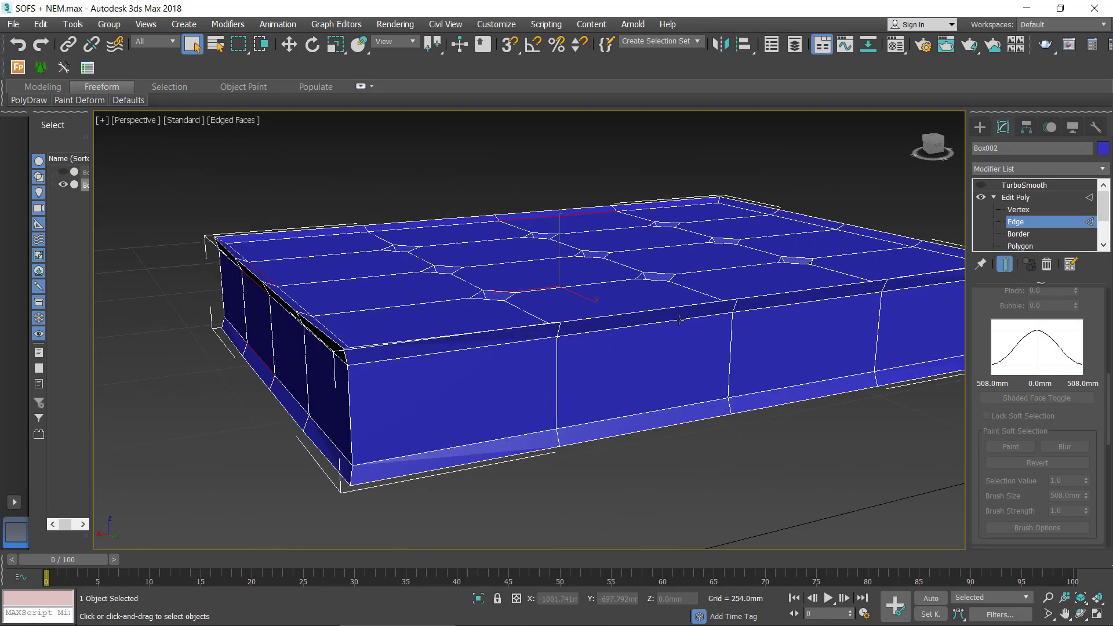
middle_click_drag(670, 355, 669, 388, "alt")
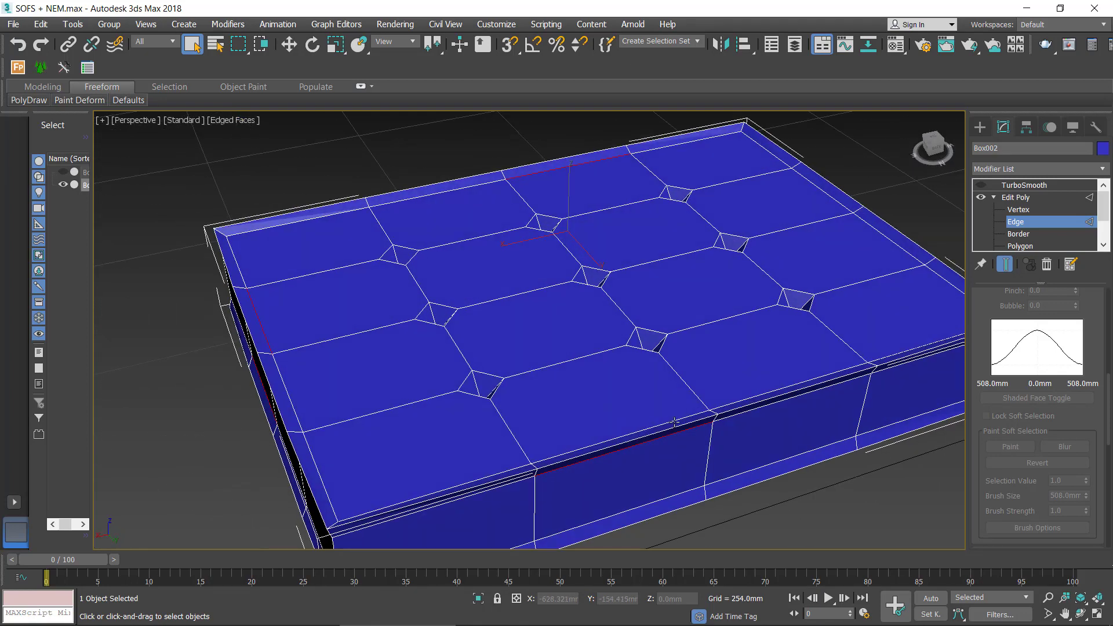
mouse_move(776, 437)
middle_mouse_down("alt")
mouse_move(750, 338)
mouse_move(679, 374)
mouse_move(701, 303)
mouse_move(634, 199)
mouse_move(638, 308)
mouse_move(654, 246)
mouse_move(584, 181)
middle_mouse_up("alt")
mouse_move(673, 270)
middle_mouse_down("alt")
mouse_move(683, 208)
mouse_move(604, 356)
mouse_move(596, 298)
middle_mouse_up("alt")
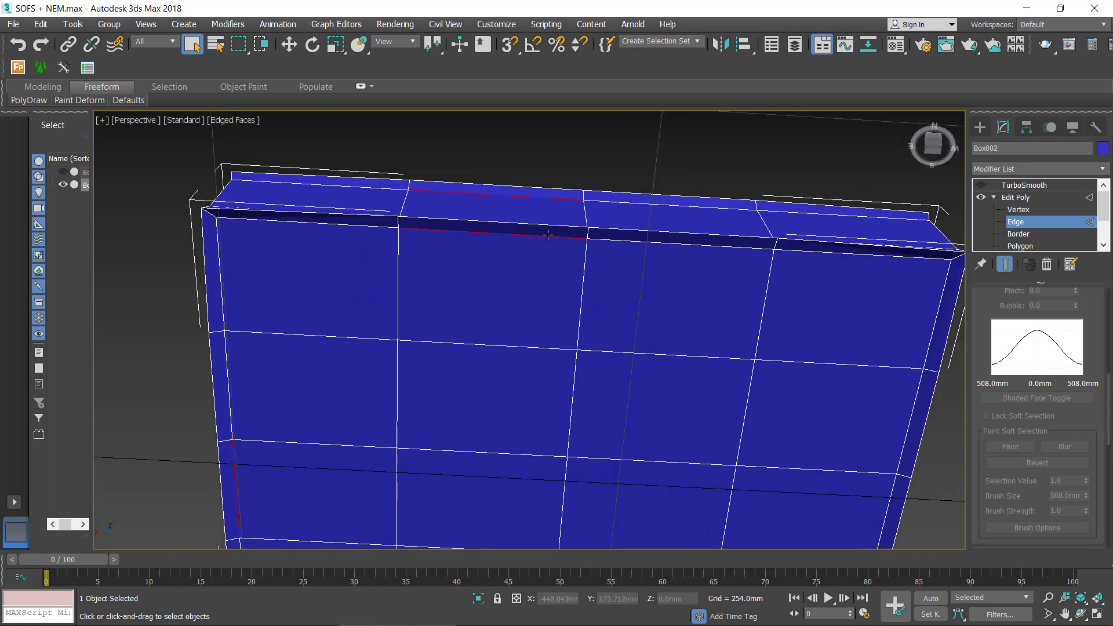
mouse_move(547, 235)
middle_mouse_down("alt")
mouse_move(778, 373)
mouse_move(770, 393)
mouse_move(771, 380)
mouse_move(632, 377)
mouse_move(682, 380)
middle_mouse_up("alt")
scroll(682, 380, "up", 4)
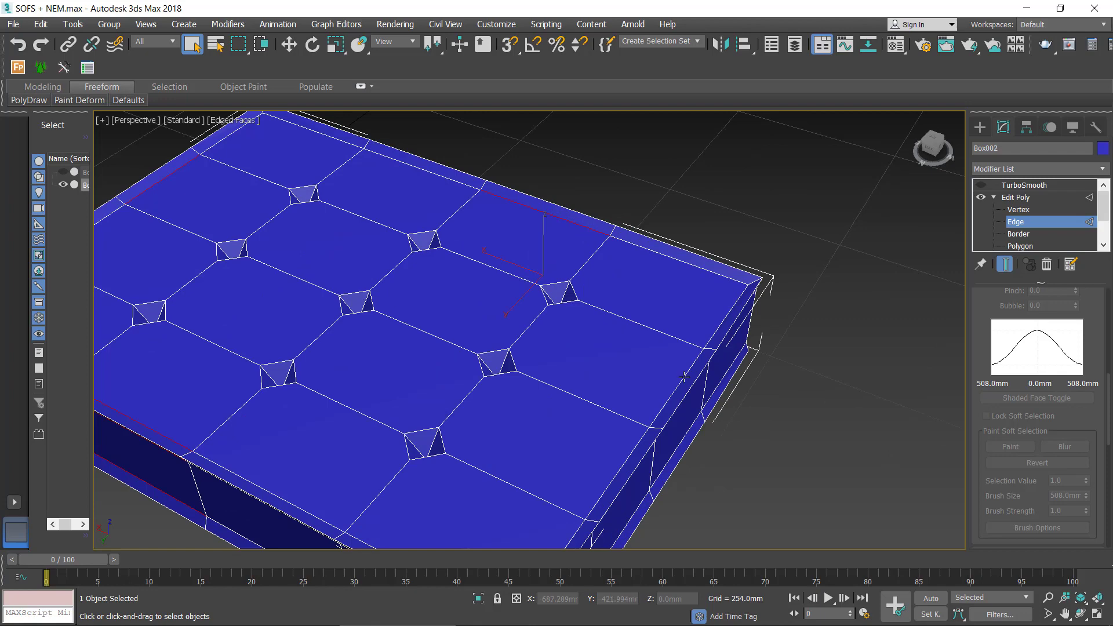
middle_click_drag(684, 377, 663, 366, "alt")
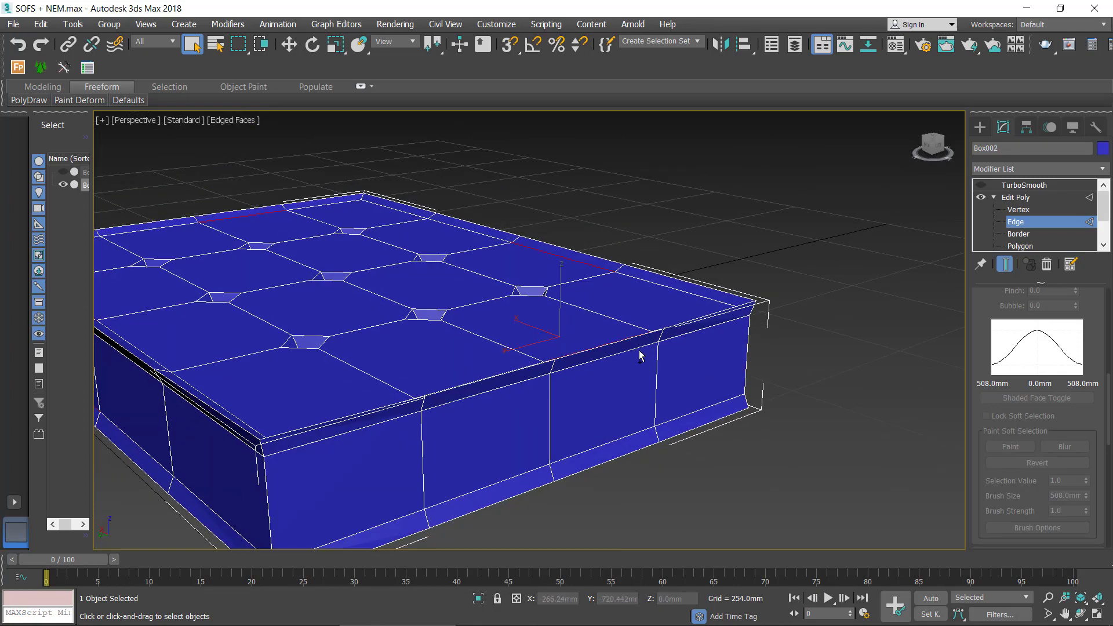
middle_click_drag(680, 446, 652, 387, "alt")
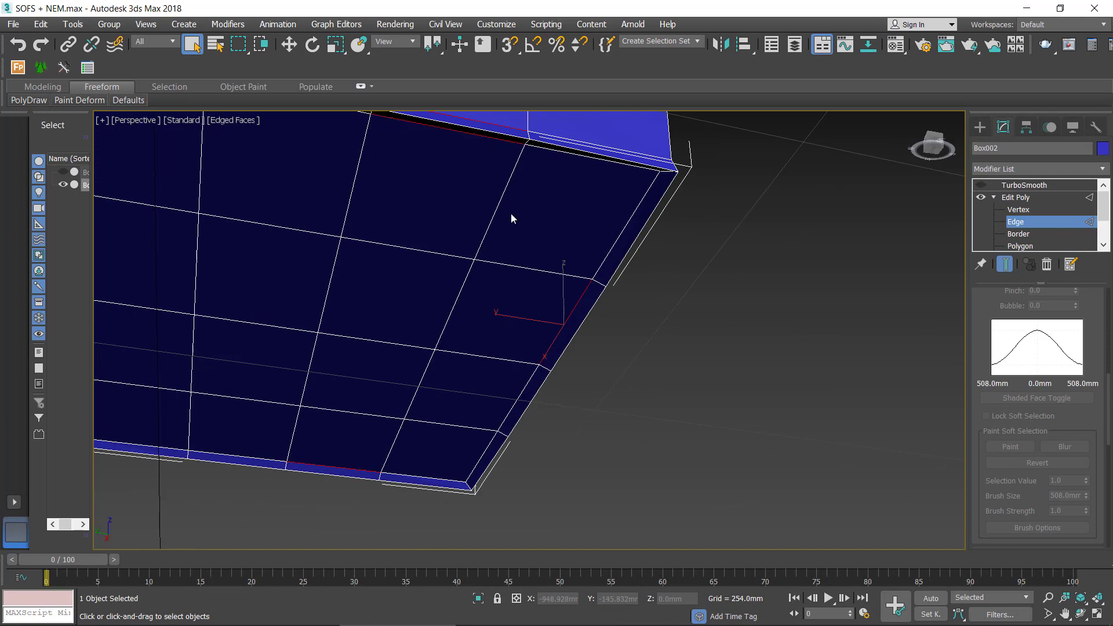
middle_click_drag(514, 219, 547, 301, "alt")
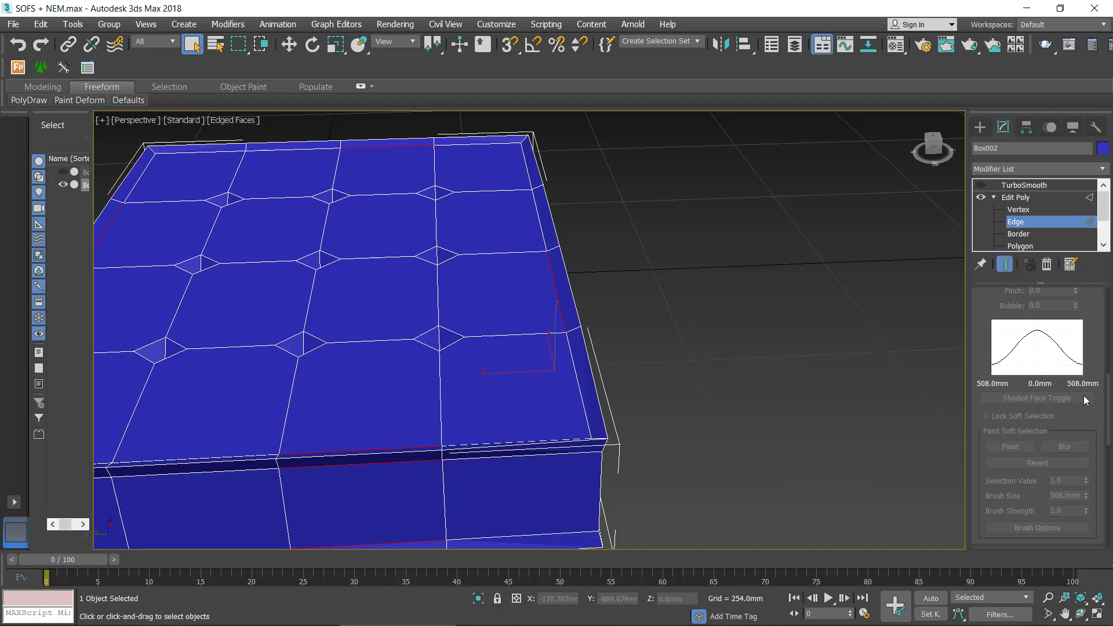
Extend the edge selection into the box's full perimeter loops (64 edges)
scroll(1096, 415, "up", 5)
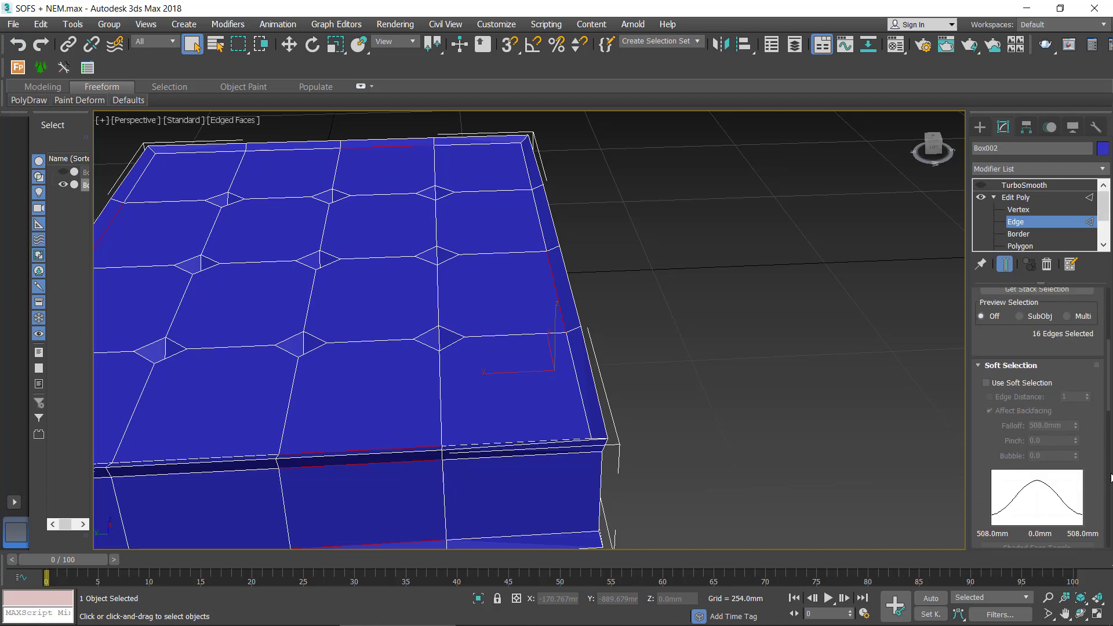
scroll(1074, 416, "up", 2)
scroll(1074, 416, "up", 1)
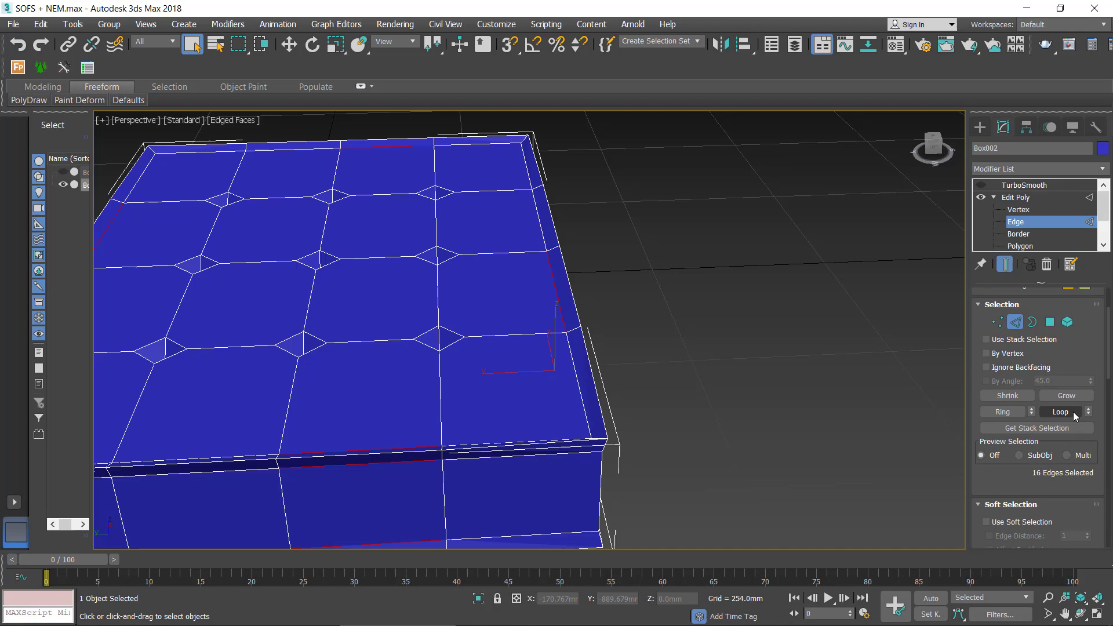
left_click(1061, 412)
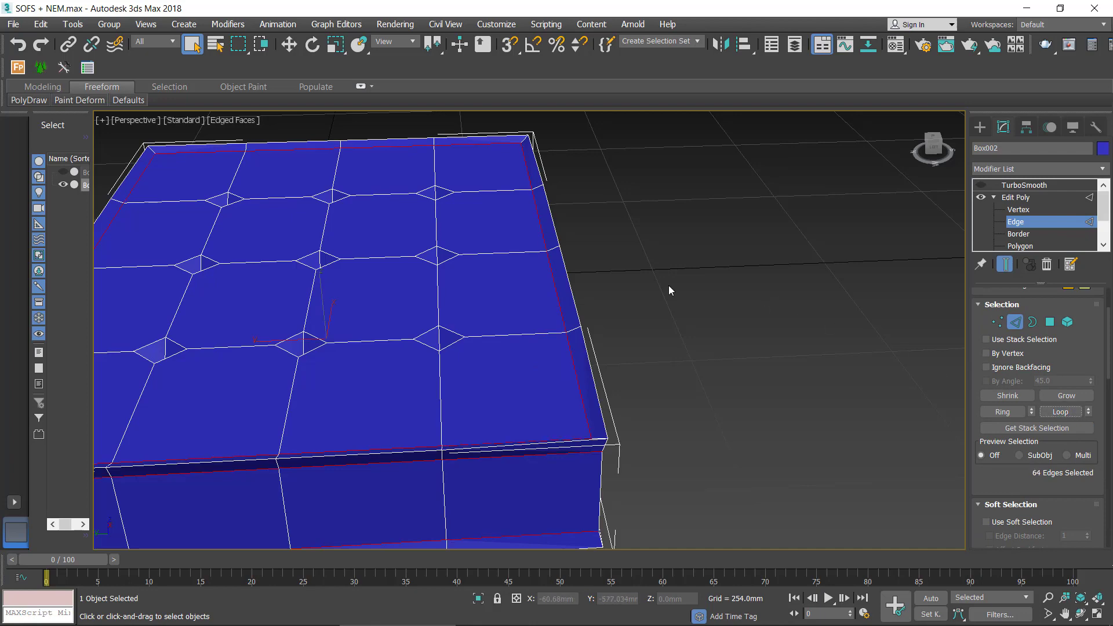
mouse_move(669, 286)
middle_mouse_down("alt")
mouse_move(578, 313)
mouse_move(684, 339)
middle_mouse_up("alt")
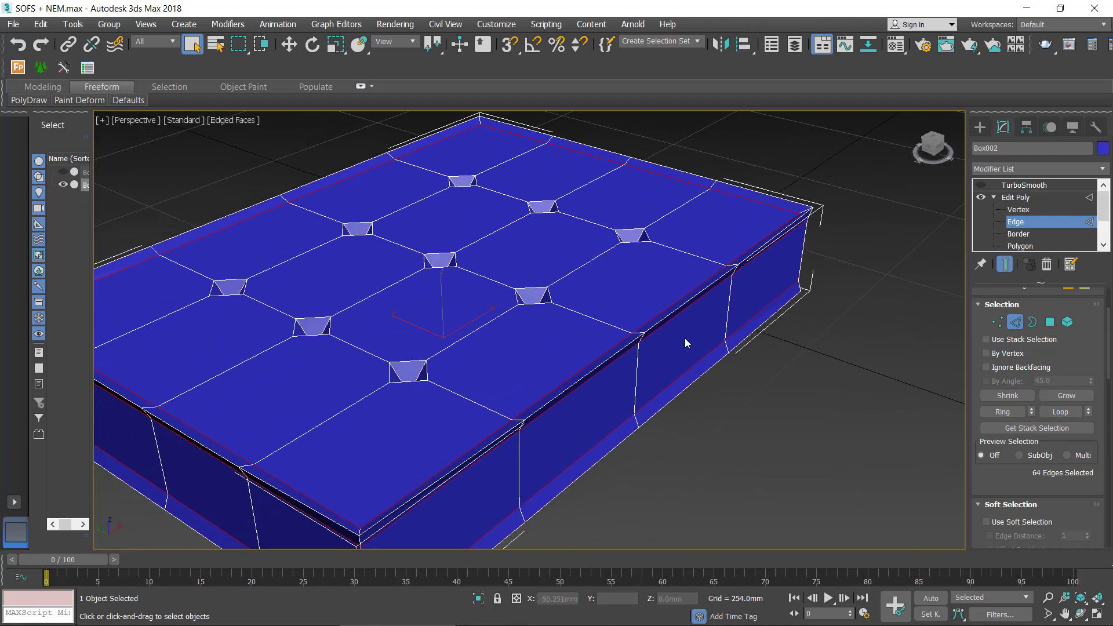
scroll(653, 356, "up", 3)
scroll(653, 356, "down", 3)
scroll(719, 308, "up", 1)
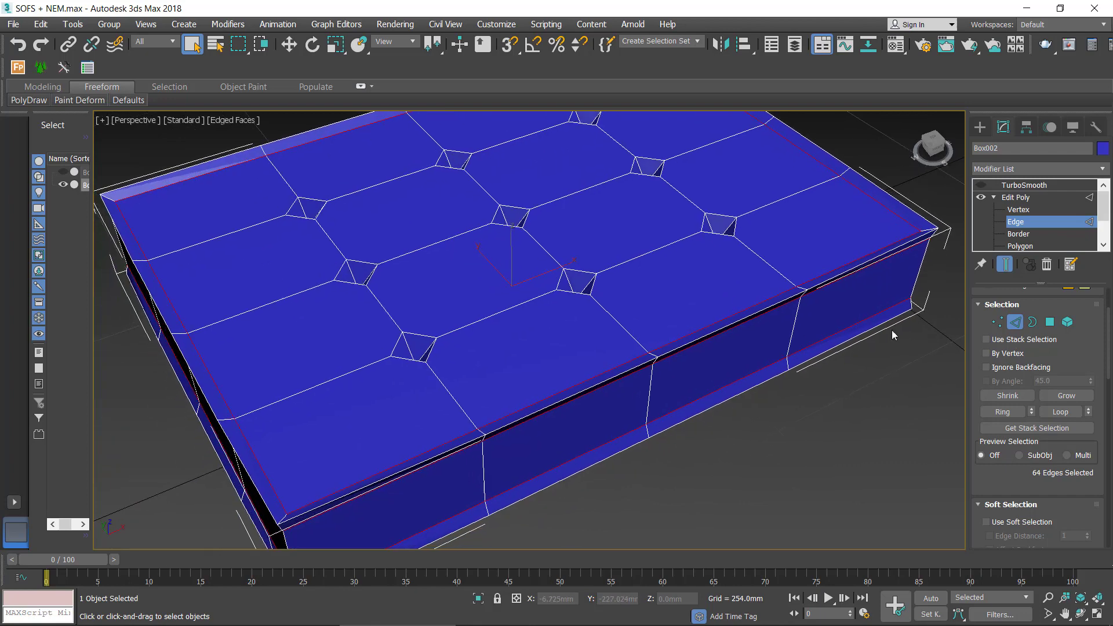
Extrude the perimeter loops with Height -2.047 mm and Width 3.564 mm
right_click(730, 276)
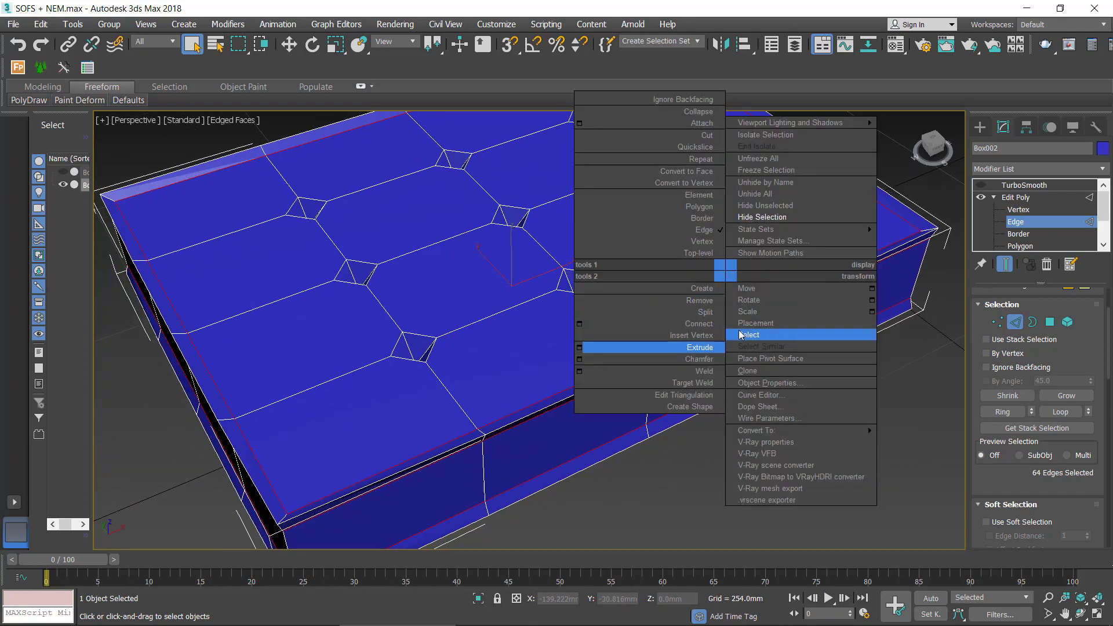
left_click(579, 348)
scroll(603, 365, "up", 1)
scroll(629, 360, "up", 4)
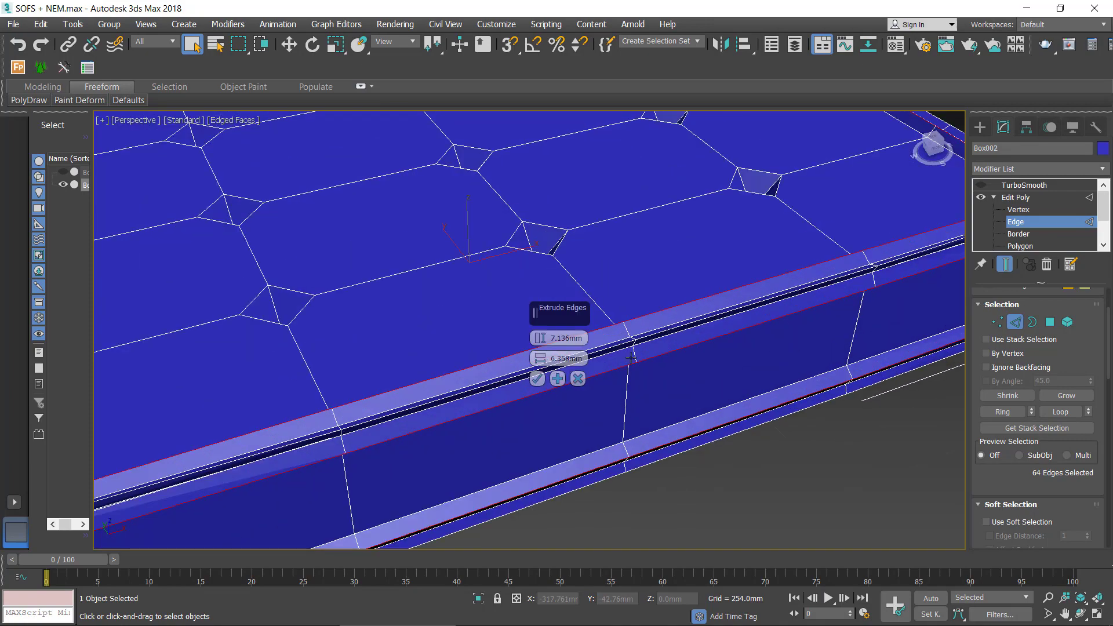
scroll(631, 358, "down", 5)
middle_click_drag(666, 352, 675, 348, "alt")
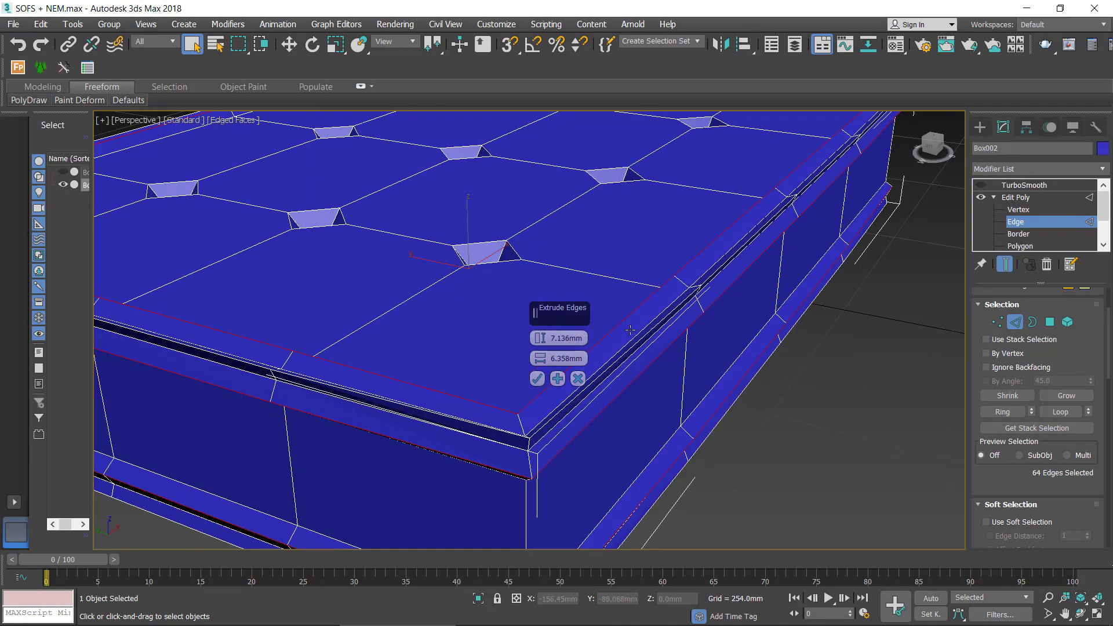
left_click_drag(540, 341, 539, 362)
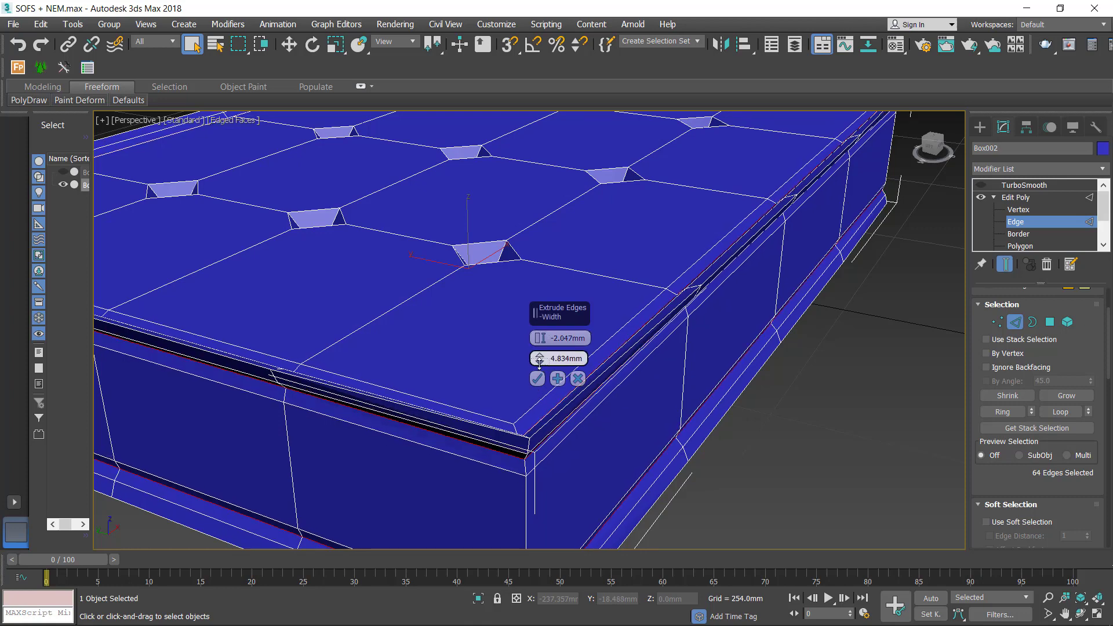
left_click_drag(539, 362, 539, 368)
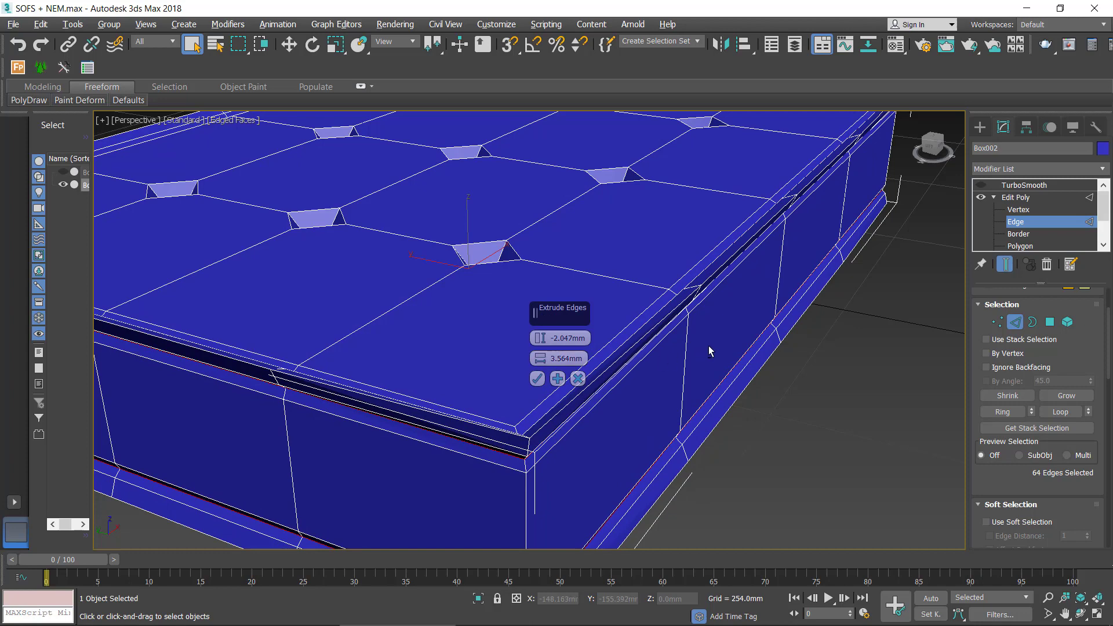
middle_click_drag(709, 351, 720, 352, "alt")
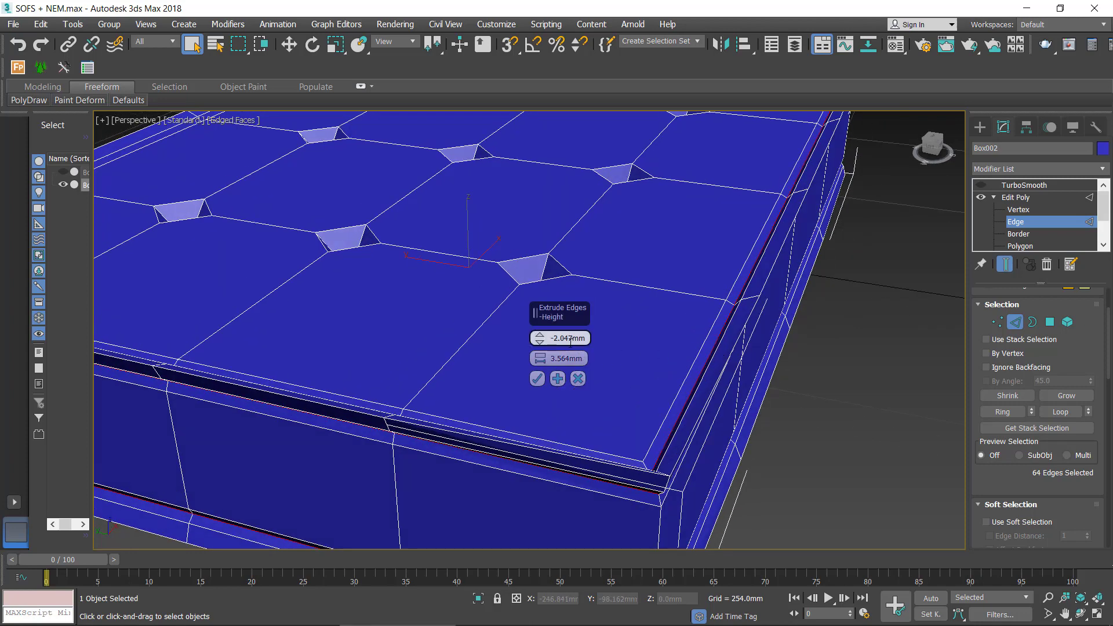
left_click(537, 379)
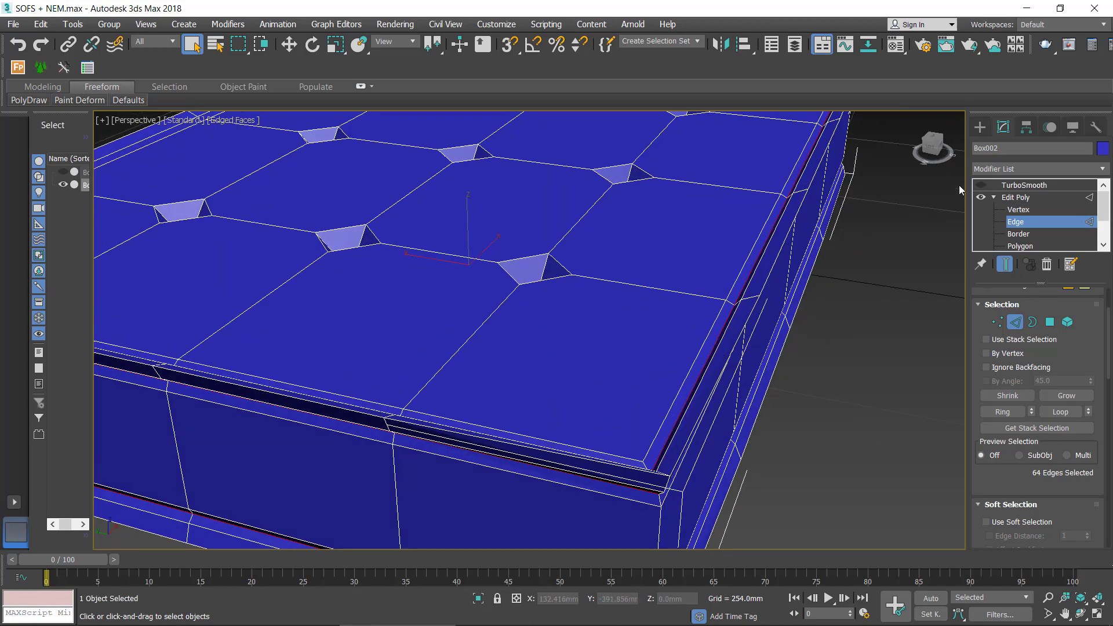
Turn TurboSmooth back on and raise its Iterations to 2
left_click(1024, 185)
left_click(981, 186)
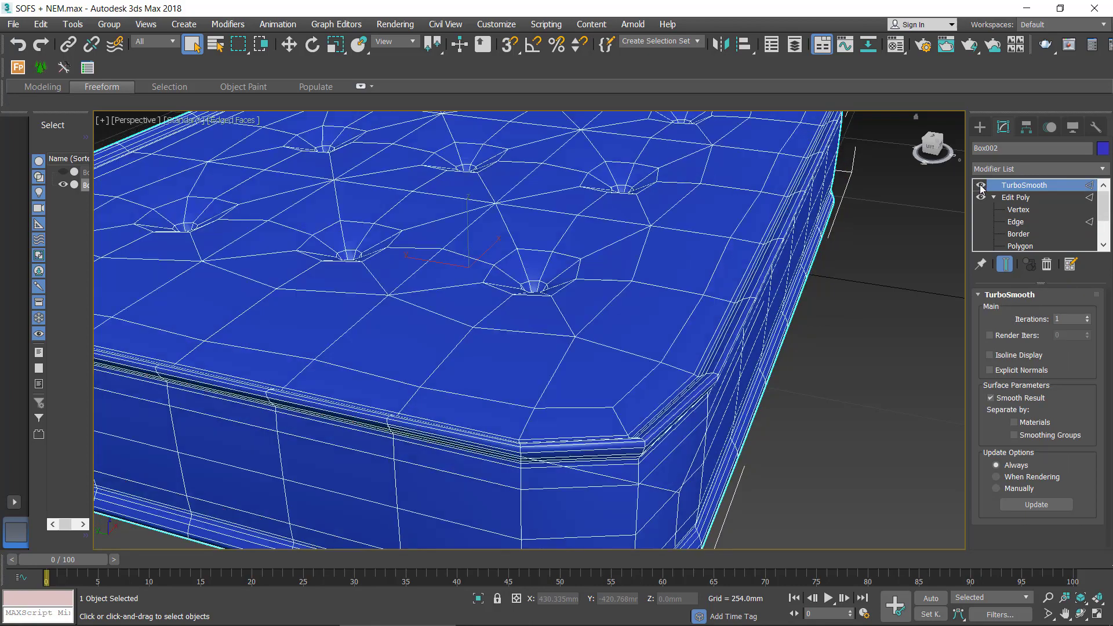
left_click(788, 308)
scroll(684, 348, "down", 3)
scroll(633, 347, "down", 2)
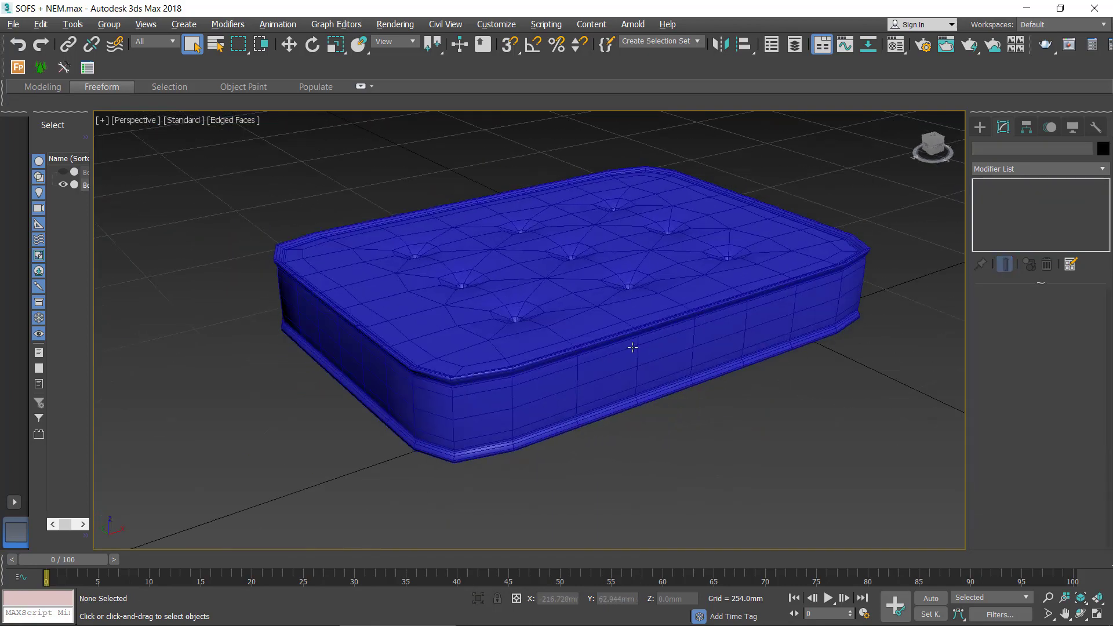
mouse_move(632, 348)
middle_mouse_down("alt")
mouse_move(626, 406)
mouse_move(622, 323)
middle_mouse_up("alt")
left_click(626, 323)
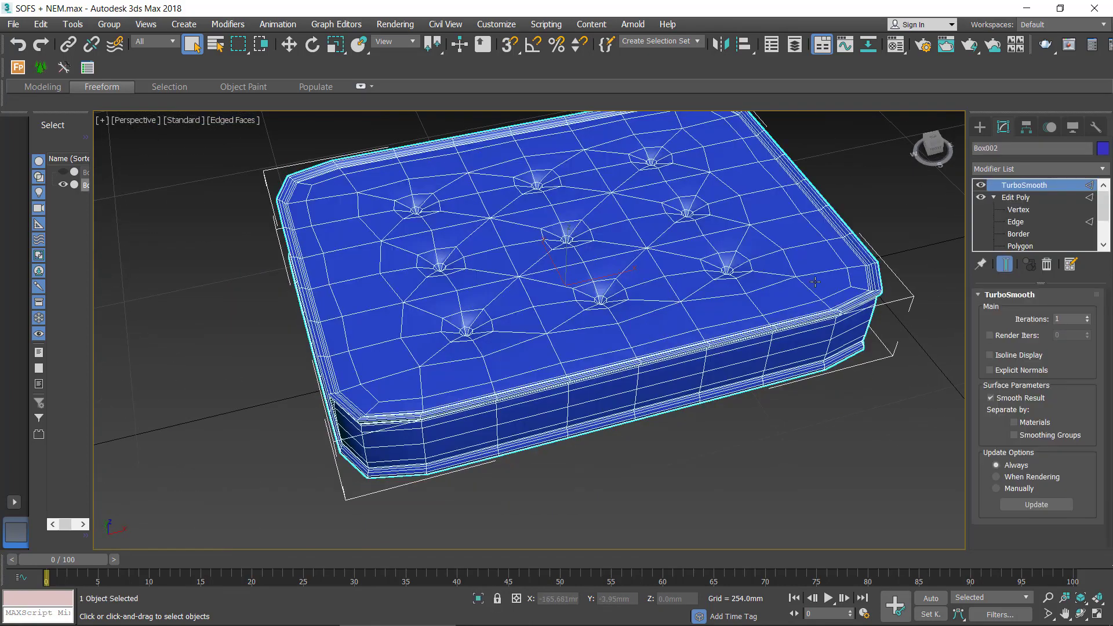
left_click(1089, 317)
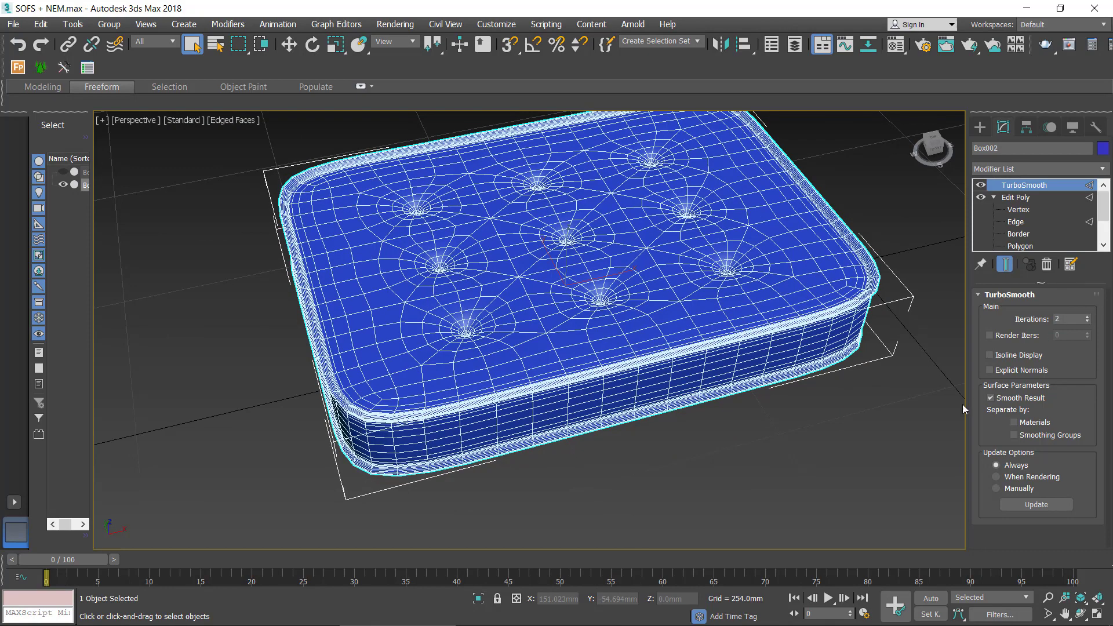
left_click(829, 415)
mouse_move(829, 415)
middle_mouse_down("alt")
mouse_move(750, 382)
mouse_move(746, 361)
mouse_move(728, 387)
mouse_move(737, 391)
middle_mouse_up("alt")
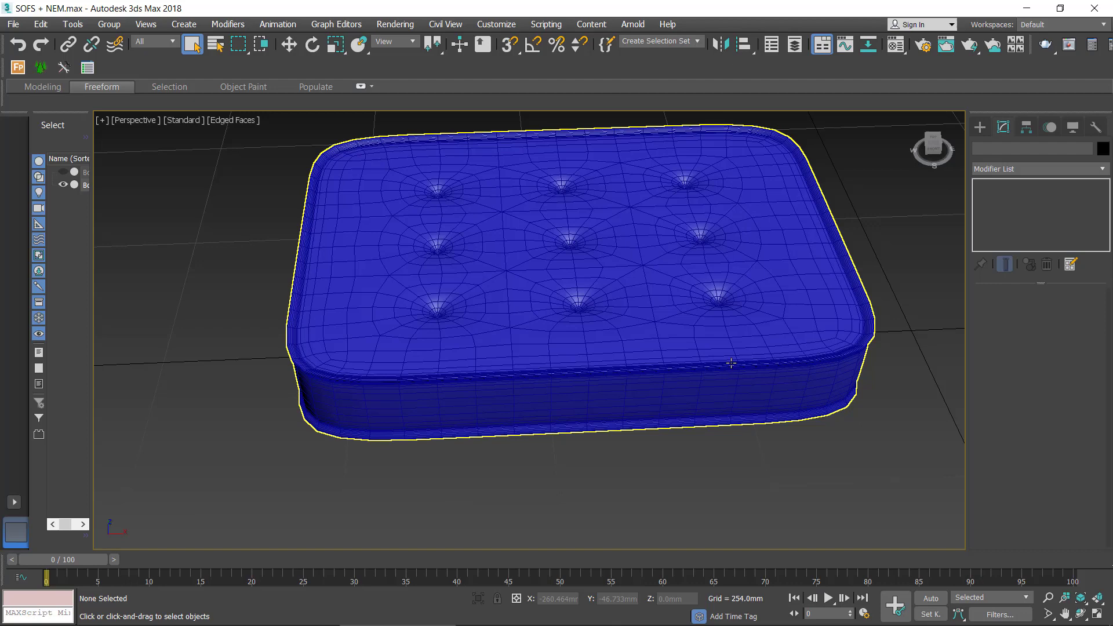
scroll(732, 363, "up", 3)
left_click(743, 364)
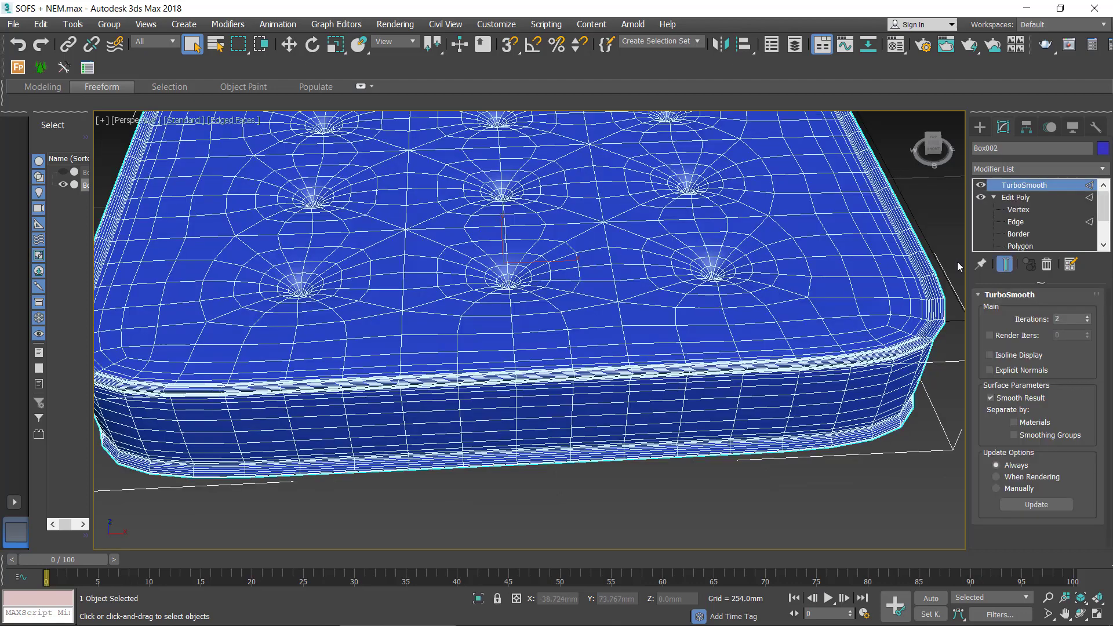
Hide TurboSmooth, switch Edit Poly to Vertex level, and go to the LAB 2 InDesign document
left_click(981, 186)
left_click(1020, 212)
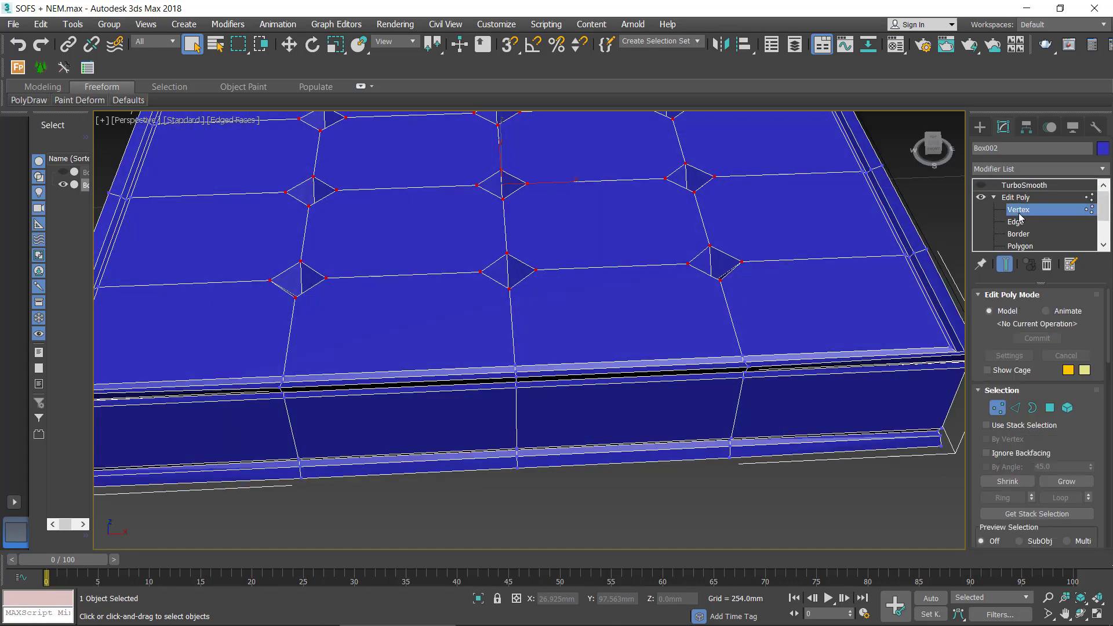
scroll(757, 287, "down", 5)
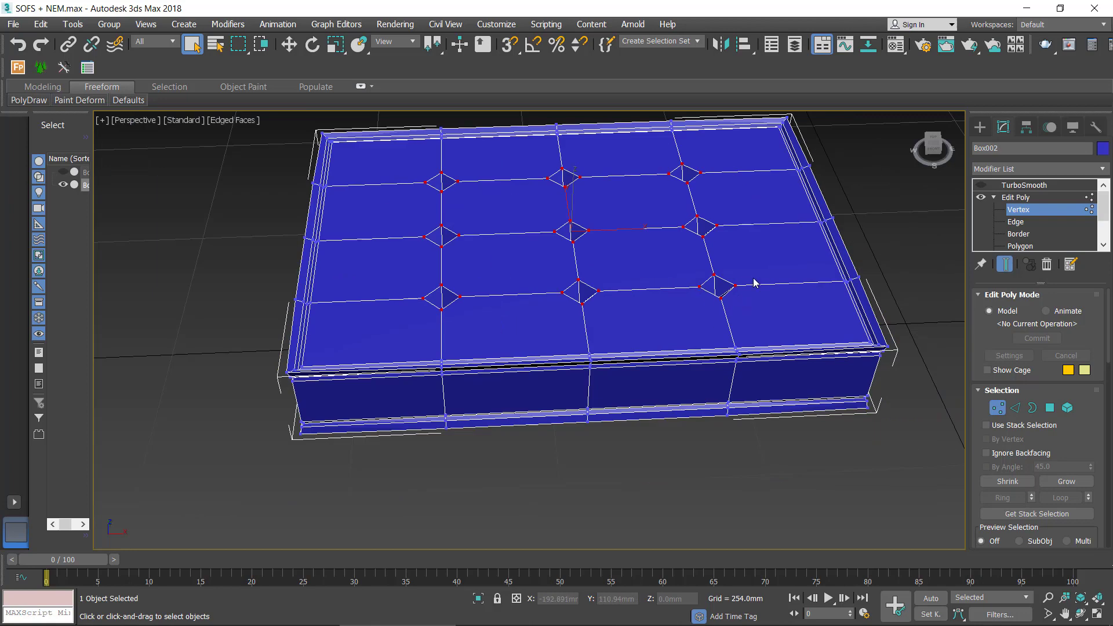
middle_click_drag(754, 282, 755, 357, "alt")
middle_click_drag(589, 353, 550, 346, "alt")
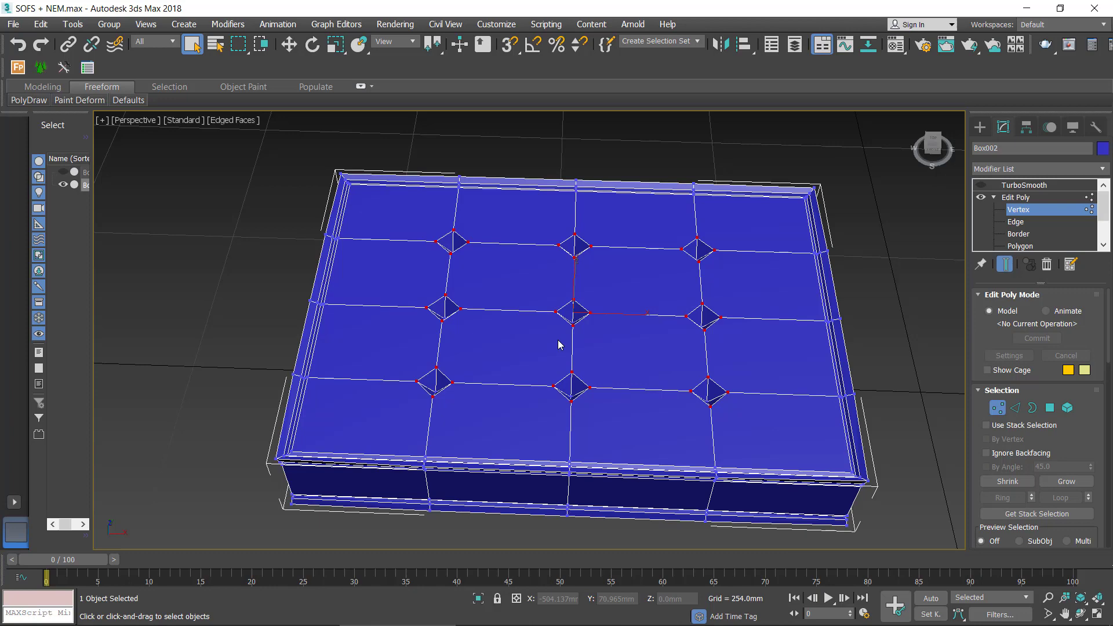
key("alt+Tab")
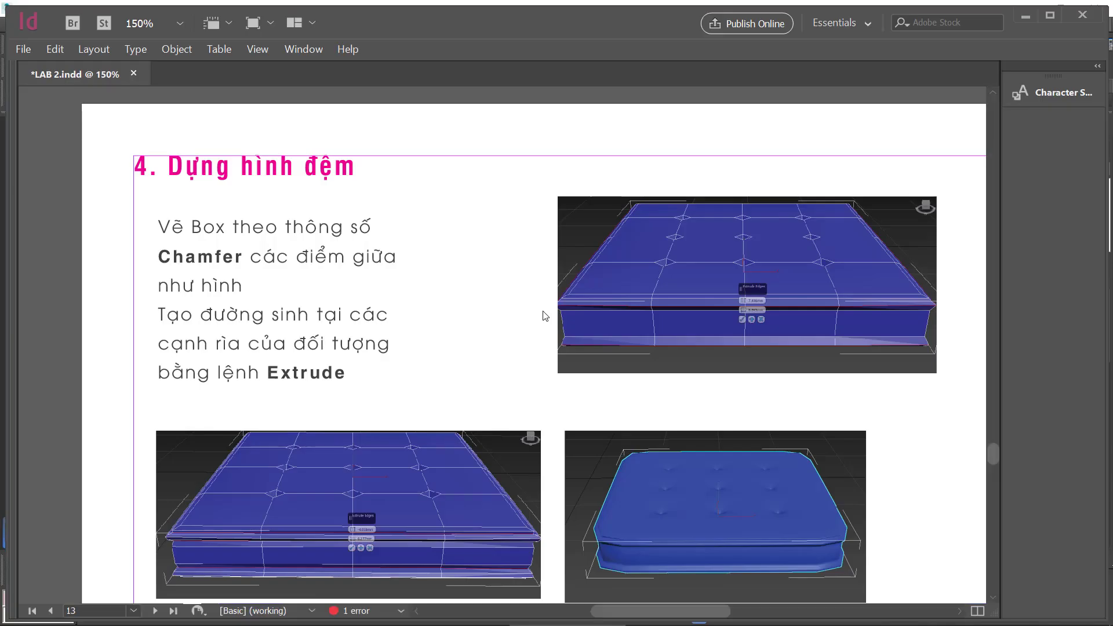
Scroll the LAB 2 guide to page 14 and view the seam Extrude reference images
scroll(545, 315, "down", 2)
scroll(562, 321, "down", 3)
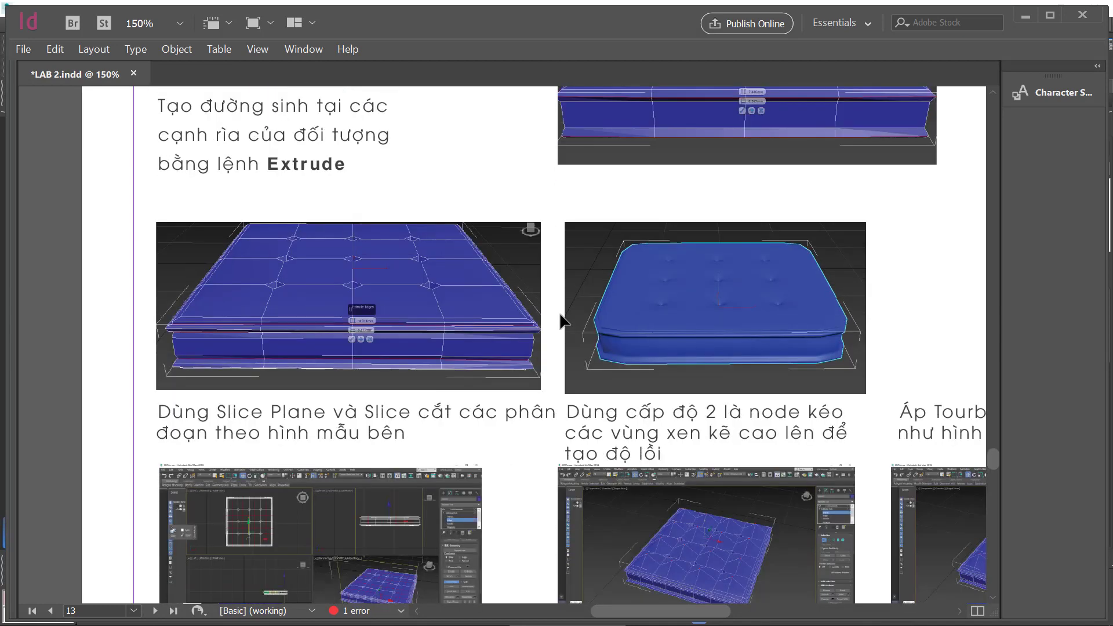
scroll(561, 321, "down", 4)
scroll(561, 320, "down", 2)
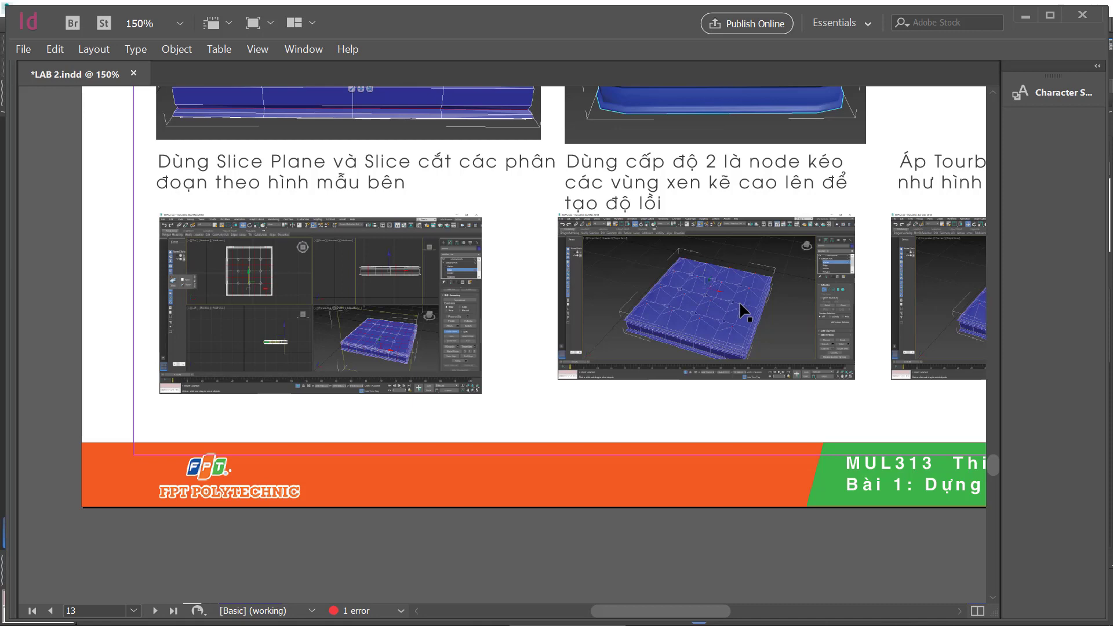
scroll(741, 303, "down", 2)
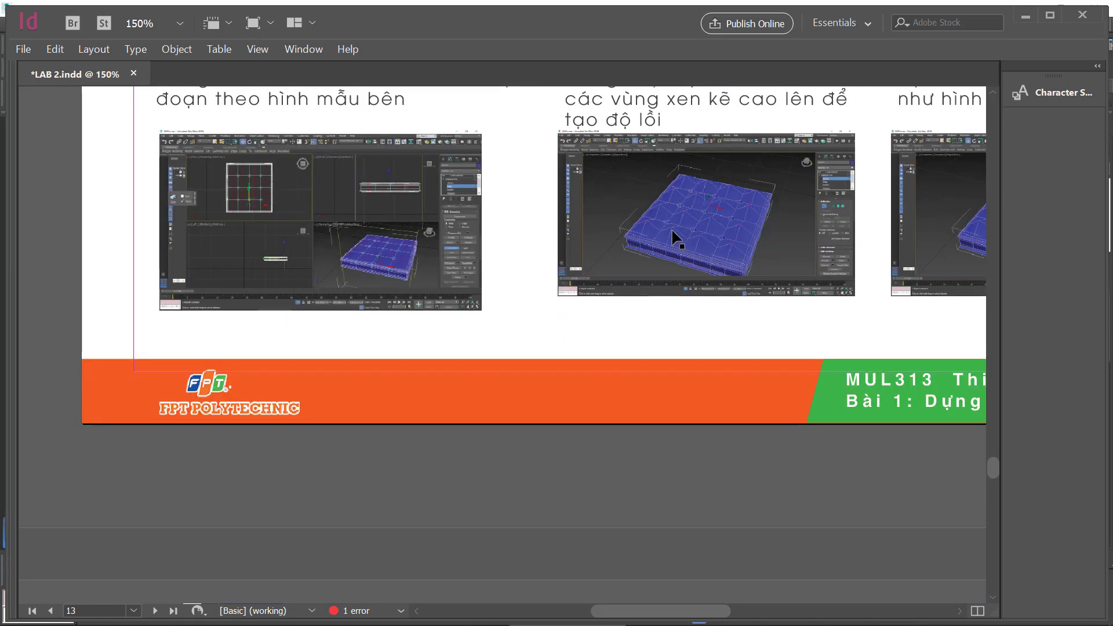
scroll(702, 249, "up", 1)
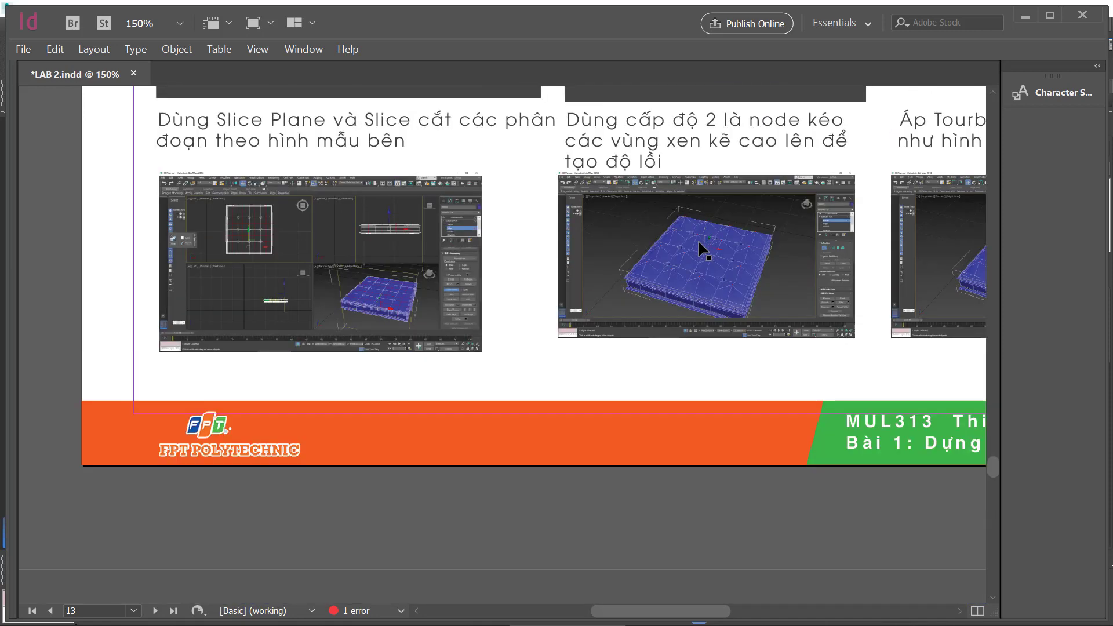
scroll(699, 246, "up", 1)
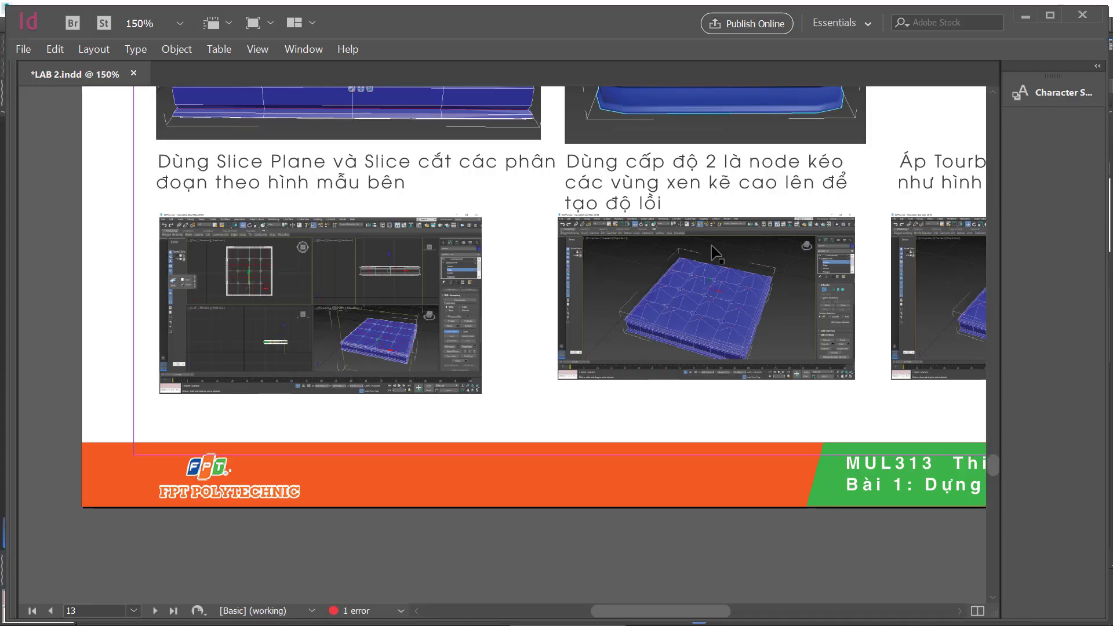
left_click_drag(820, 198, 687, 242)
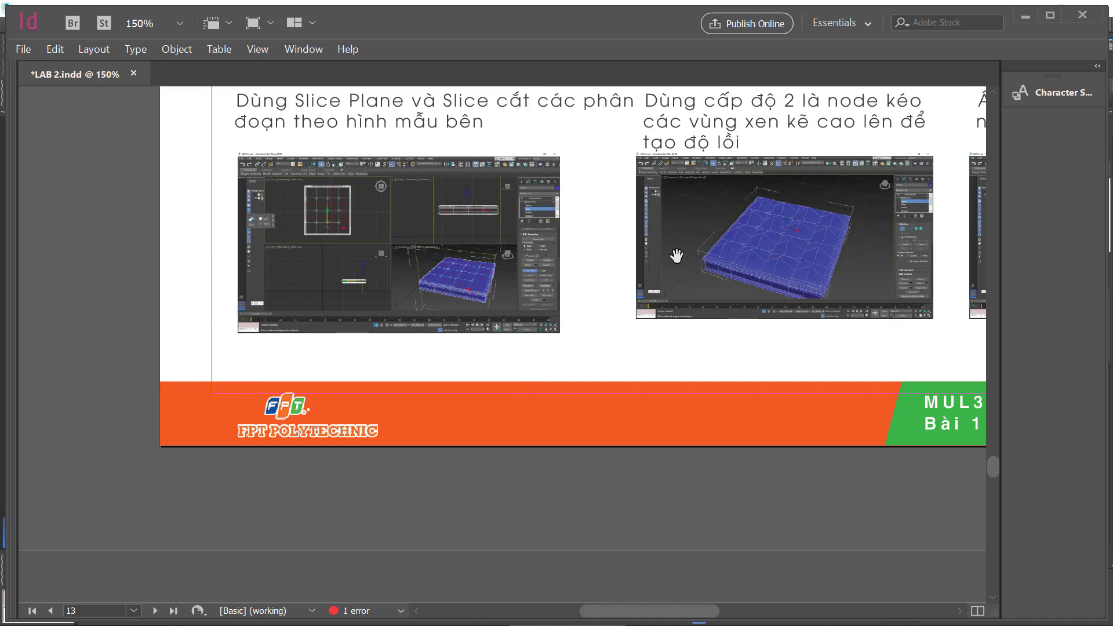
mouse_move(814, 243)
left_mouse_down()
mouse_move(661, 271)
mouse_move(683, 201)
left_mouse_up()
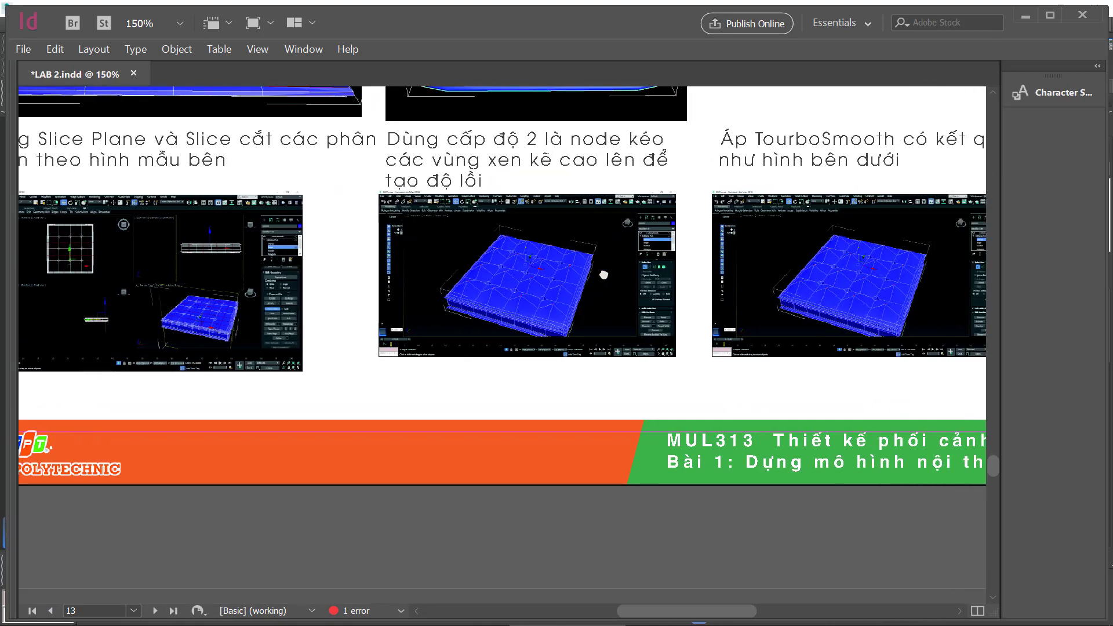
Look over the 'Tạo 1 Sphere' button reference images, then return to the 3ds Max scene
scroll(687, 226, "down", 2)
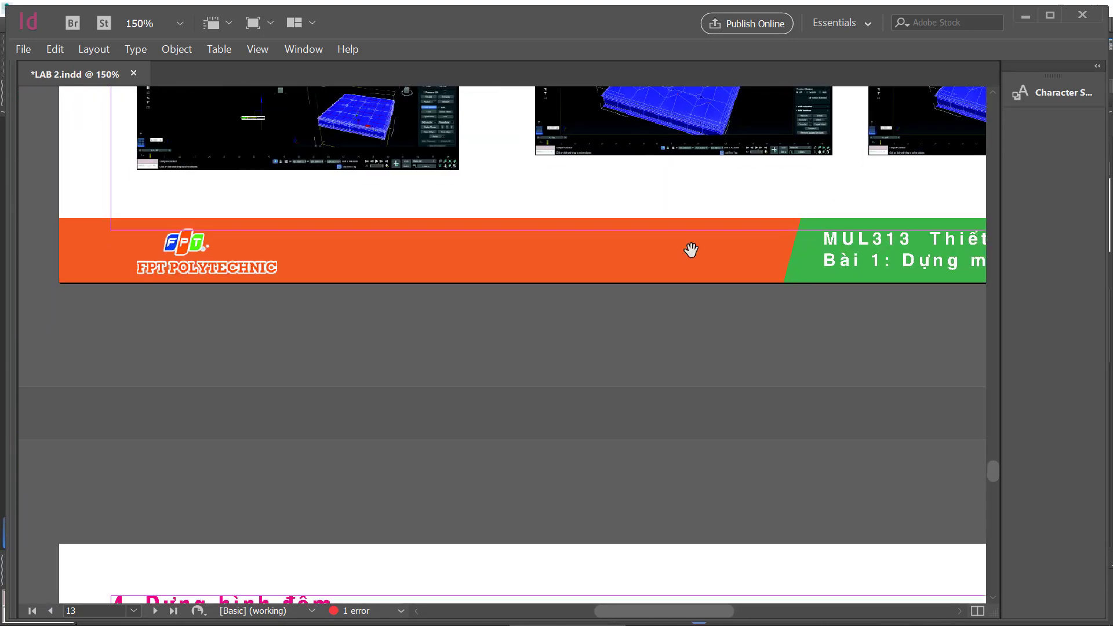
scroll(691, 248, "down", 3)
scroll(552, 393, "down", 4)
left_click_drag(703, 373, 580, 273)
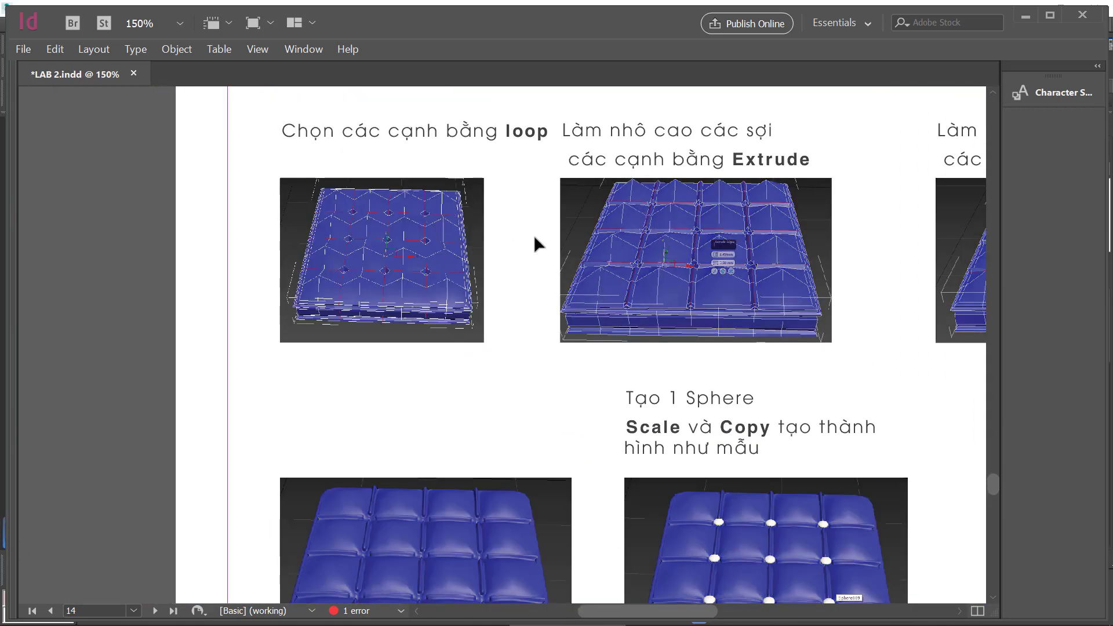
left_click_drag(819, 284, 705, 261)
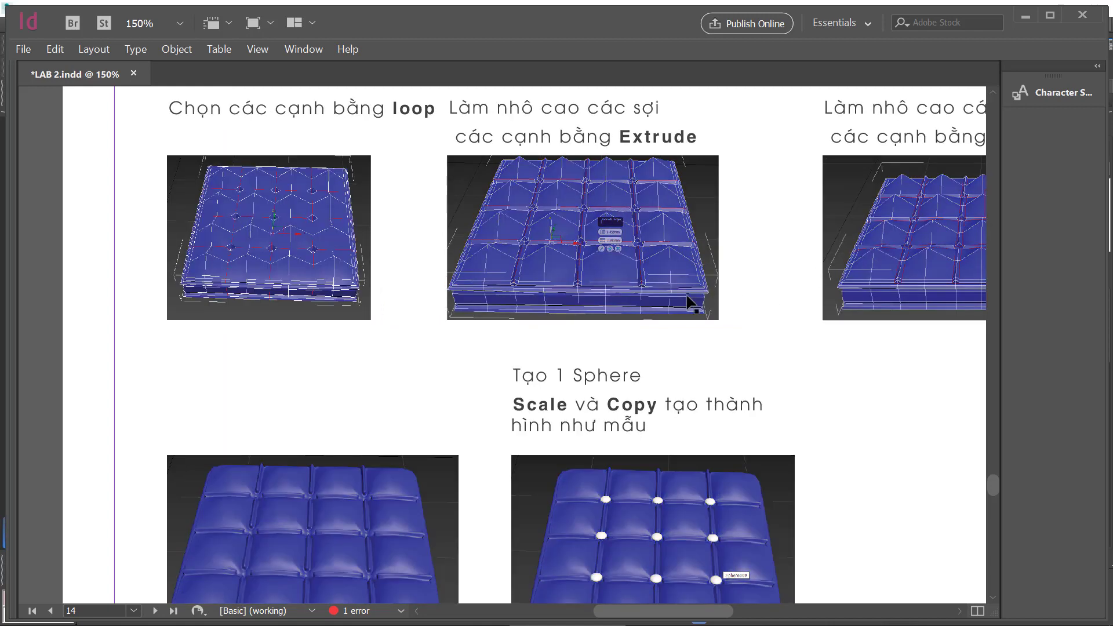
key("alt+Tab")
key("alt+Tab")
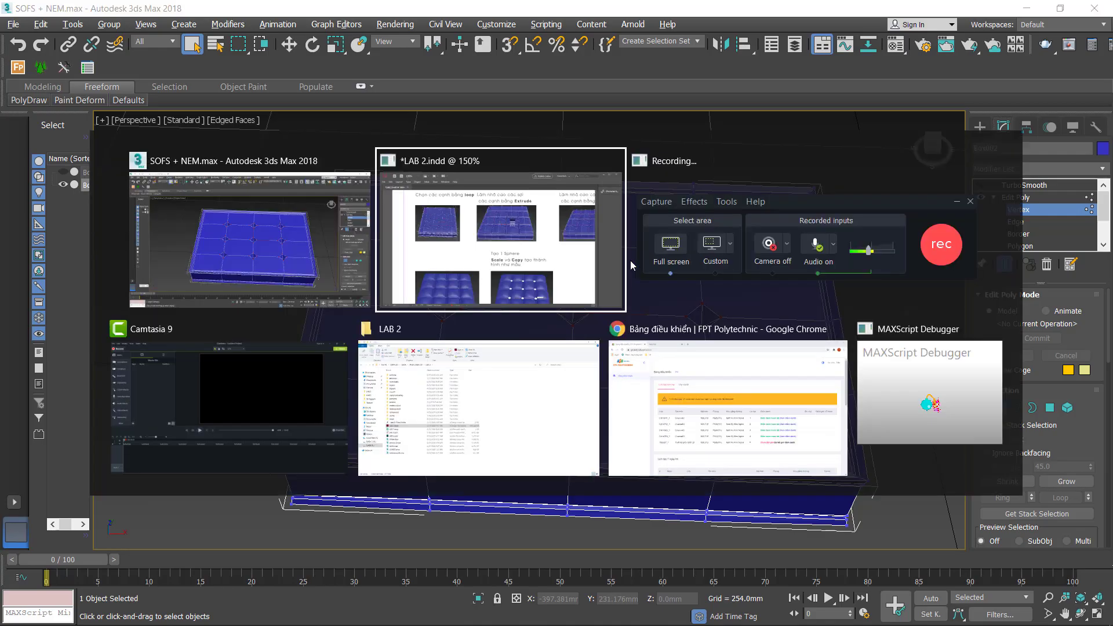
scroll(613, 355, "down", 2)
scroll(521, 371, "down", 1)
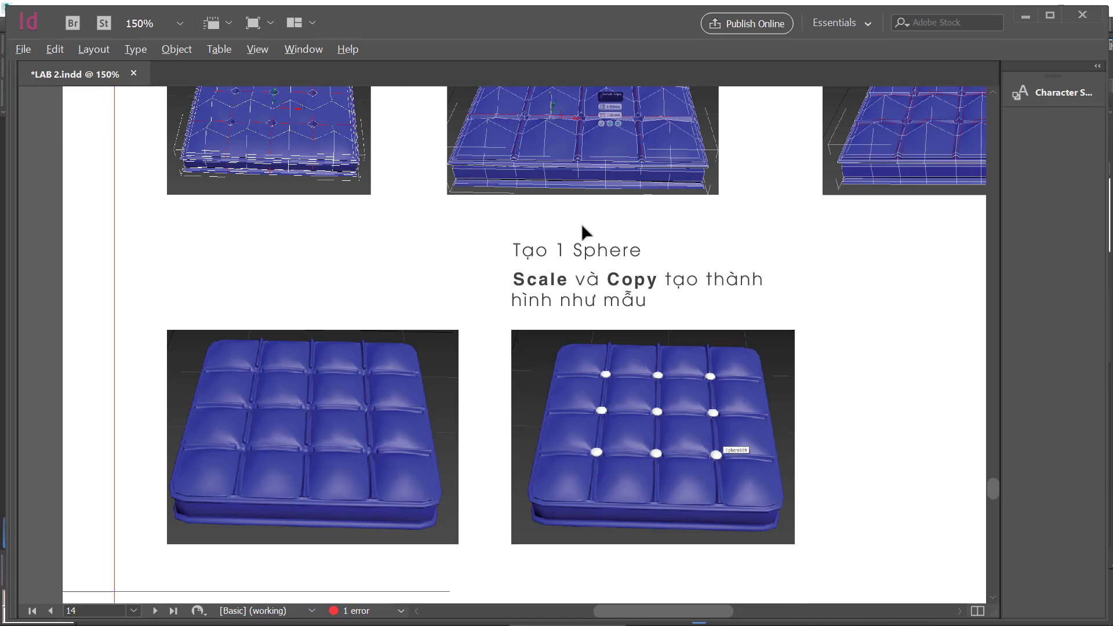
key("alt+Tab")
middle_click_drag(493, 287, 496, 298, "alt")
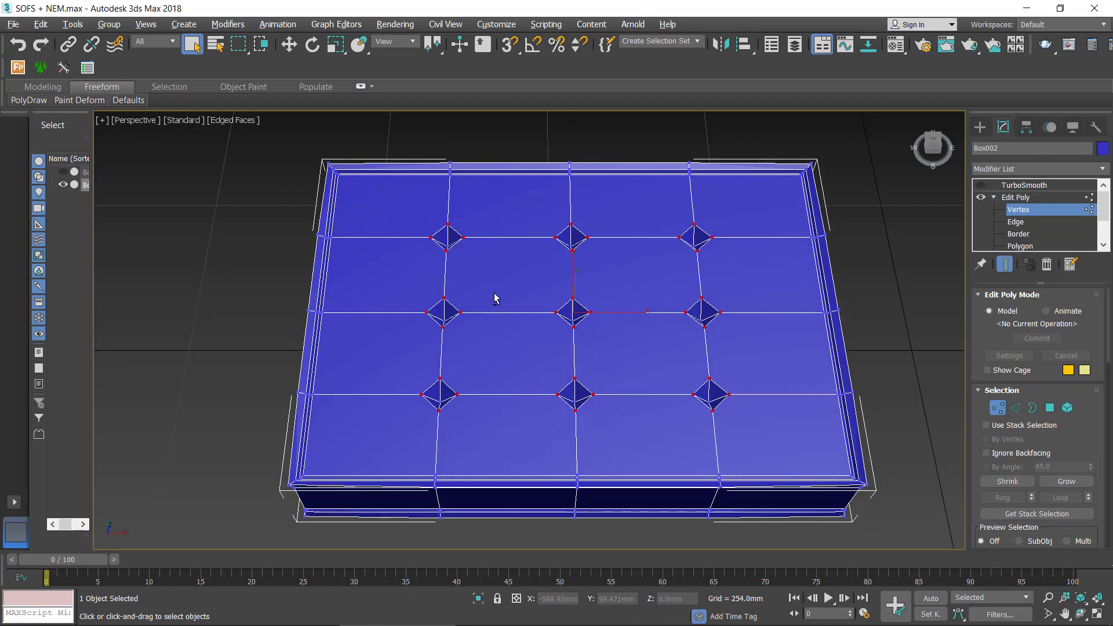
Switch the Edit Poly modifier to Edge level and clear the rim edge selection
left_click(1015, 223)
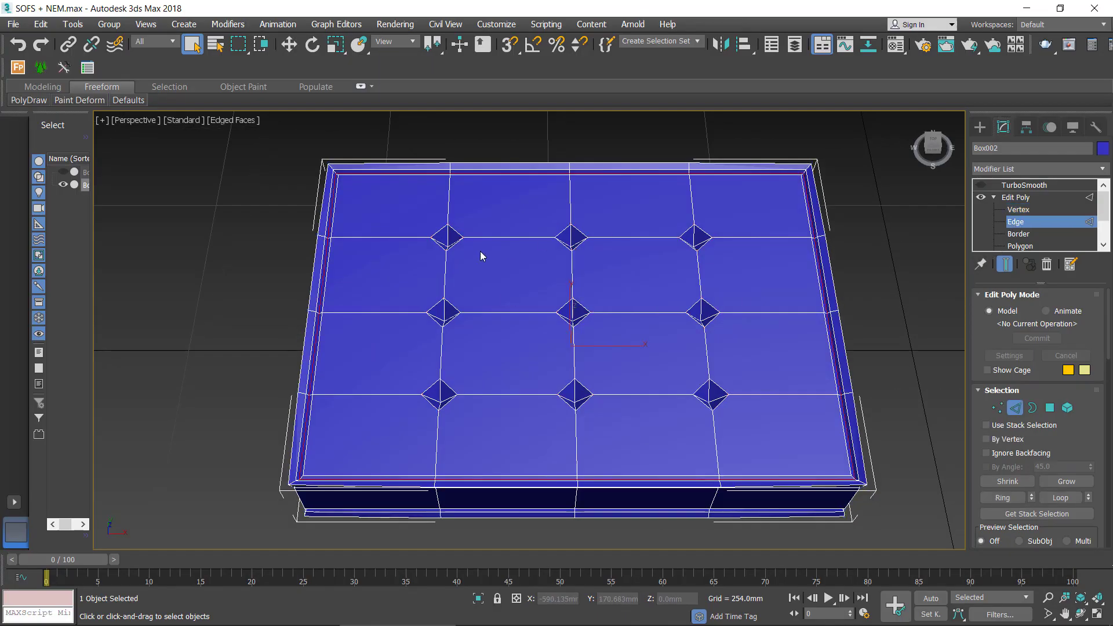
left_click(381, 239)
scroll(412, 258, "up", 2)
scroll(412, 270, "up", 3)
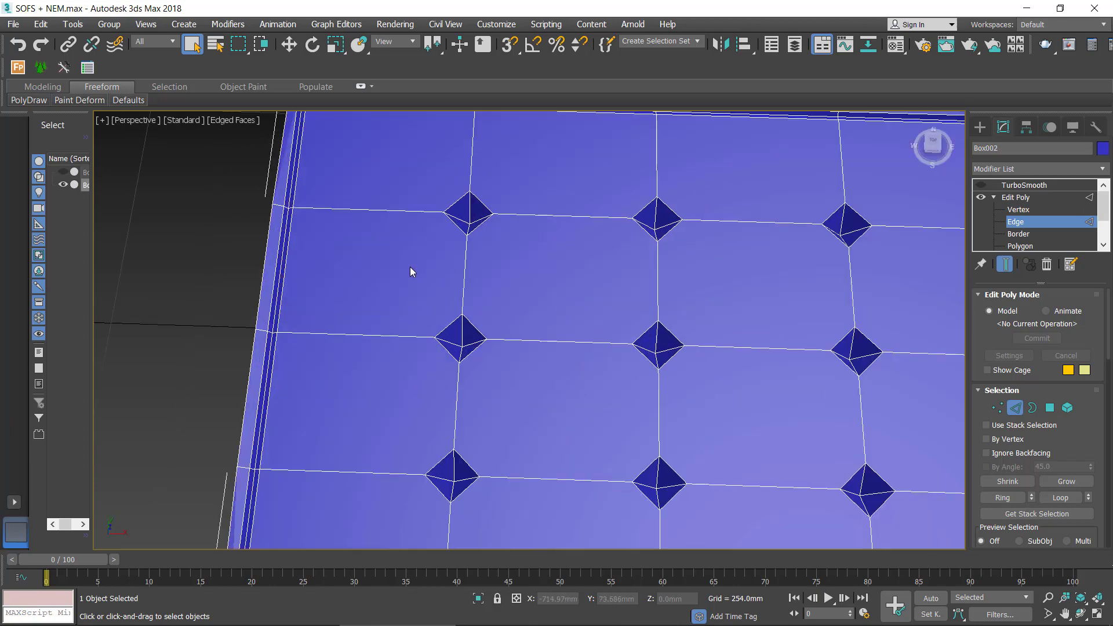
Ctrl-select the grid edges around the left and middle tufting diamonds
left_click(381, 210)
left_click(509, 214, "ctrl")
left_click(472, 151, "ctrl")
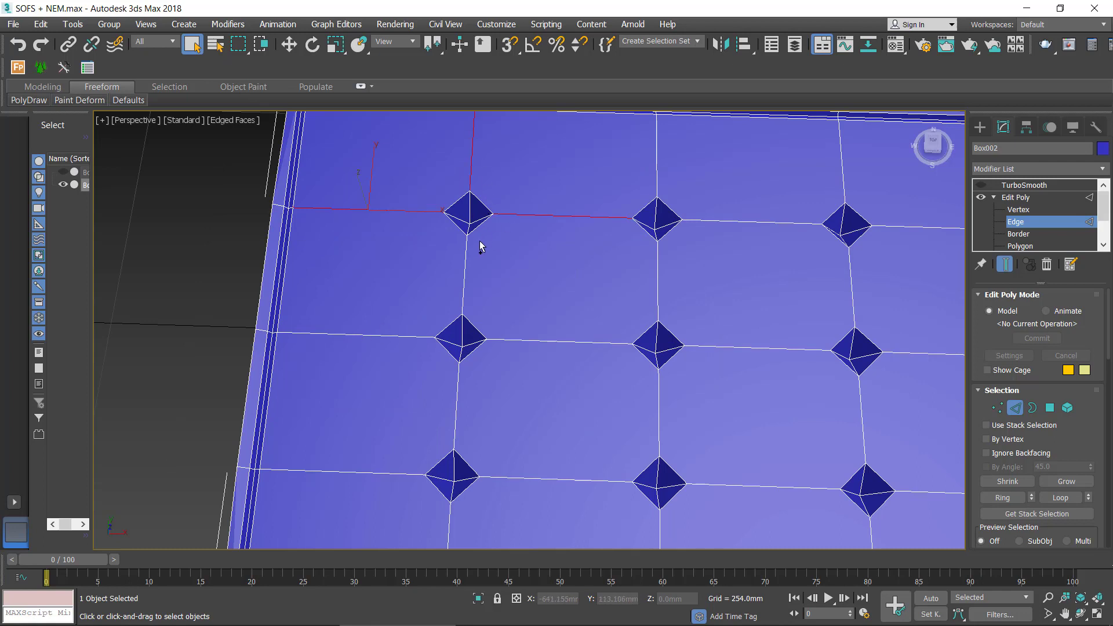
left_click(466, 259, "ctrl")
left_click(384, 334, "ctrl")
left_click(378, 471, "ctrl")
left_click(454, 406, "ctrl")
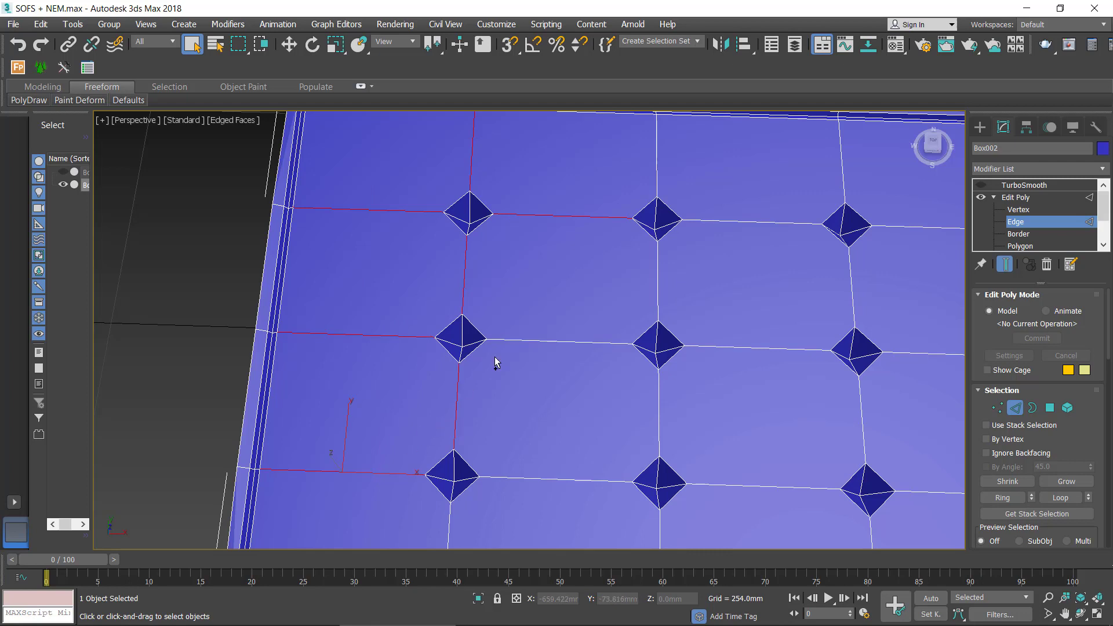
left_click(519, 341, "ctrl")
left_click(538, 483, "ctrl")
left_click(448, 521, "ctrl")
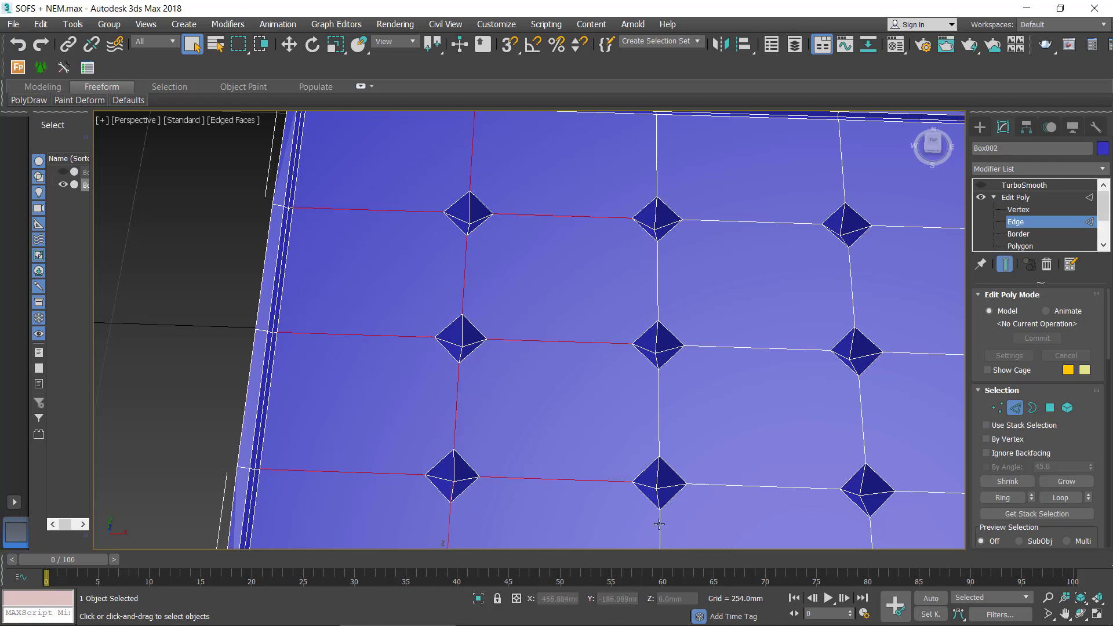
left_click(659, 518, "ctrl")
left_click(659, 429, "ctrl")
Add the grid edges around the right-hand diamonds, panning to reach the cushion's right side
left_click(736, 348, "ctrl")
left_click(763, 488, "ctrl")
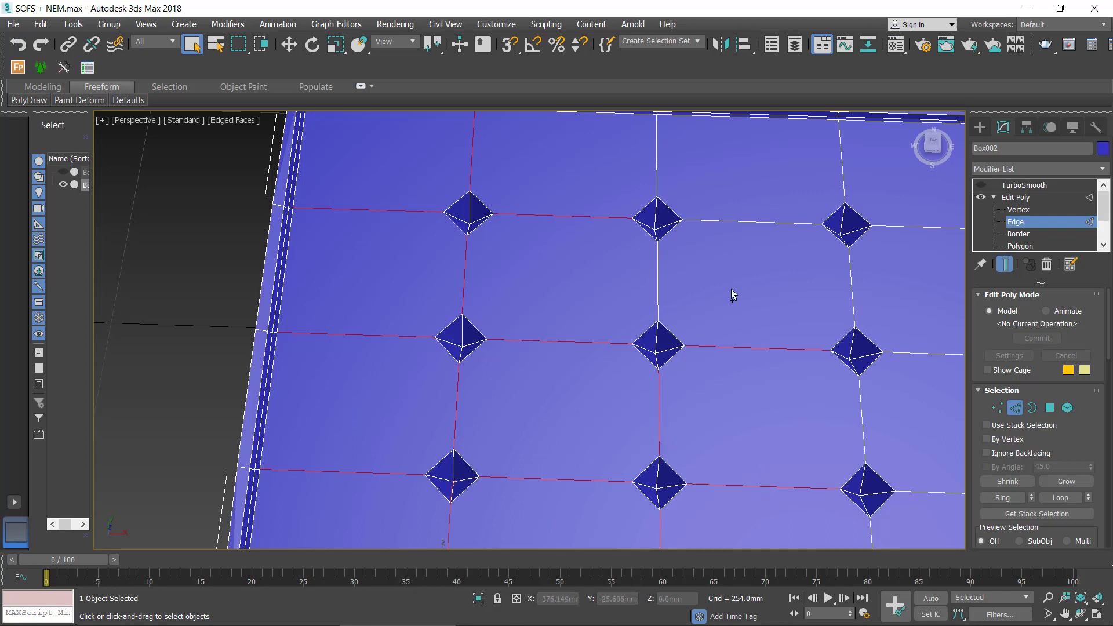
left_click(744, 224, "ctrl")
left_click(657, 156, "ctrl")
left_click(842, 155, "ctrl")
left_click(852, 272, "ctrl")
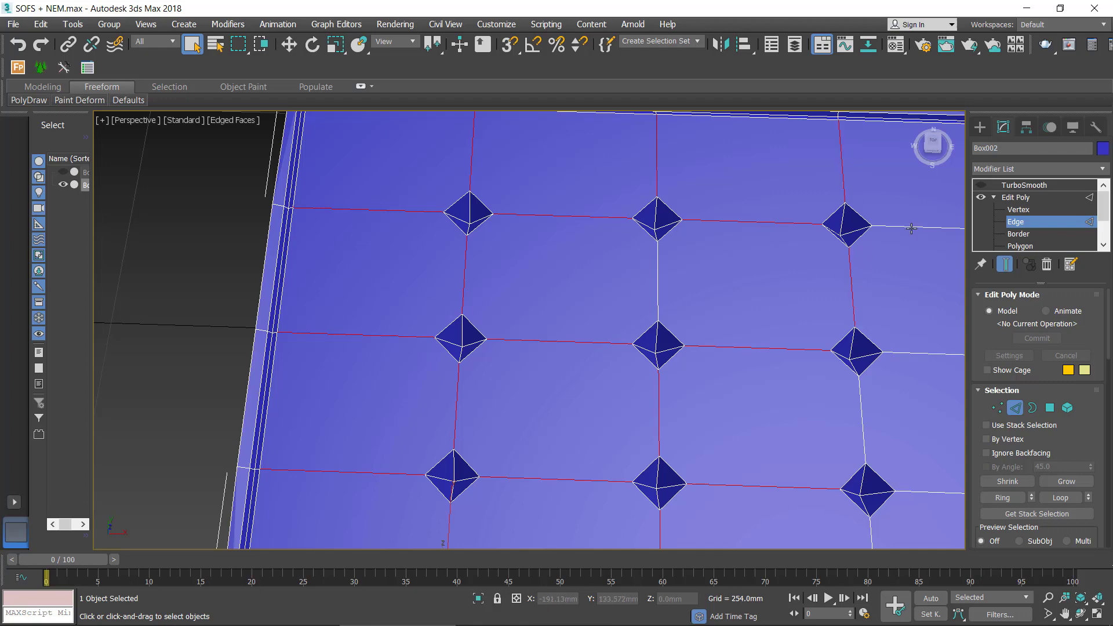
left_click(910, 227, "ctrl")
middle_click_drag(929, 335, 729, 358)
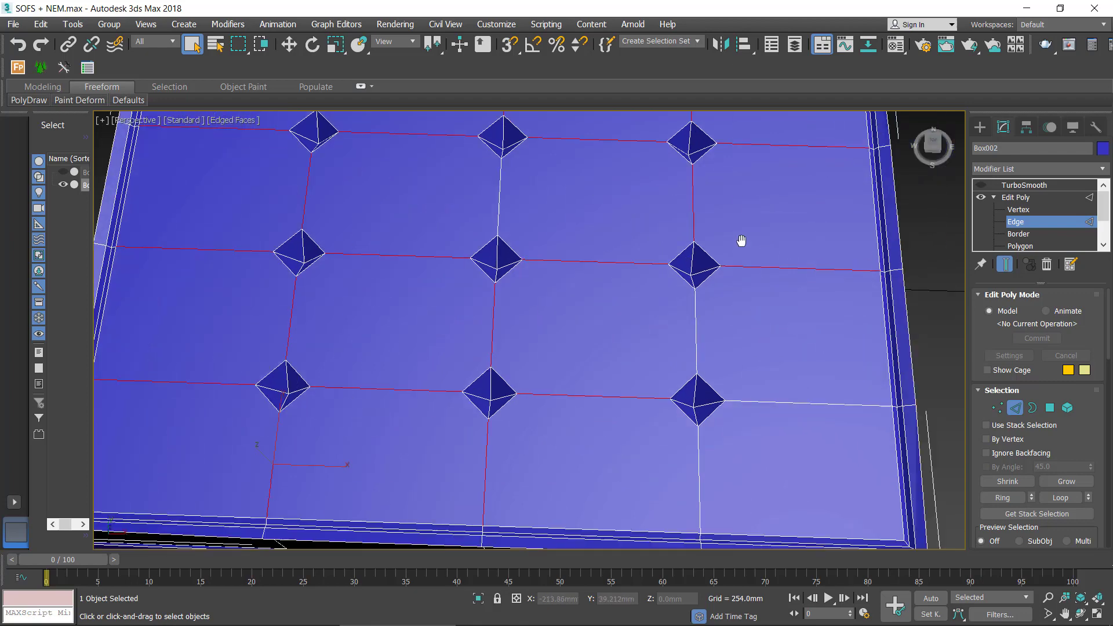
left_click(728, 381, "ctrl")
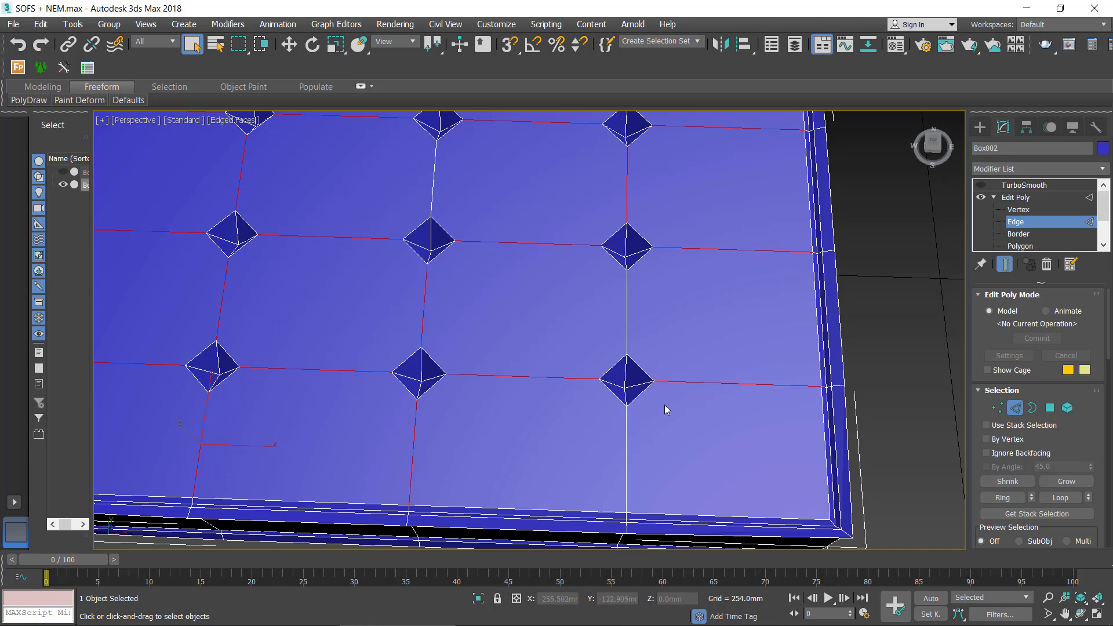
left_click(624, 436, "ctrl")
left_click(624, 313, "ctrl")
scroll(662, 312, "down", 2)
scroll(662, 312, "down", 2)
scroll(662, 316, "down", 2)
scroll(565, 300, "up", 6)
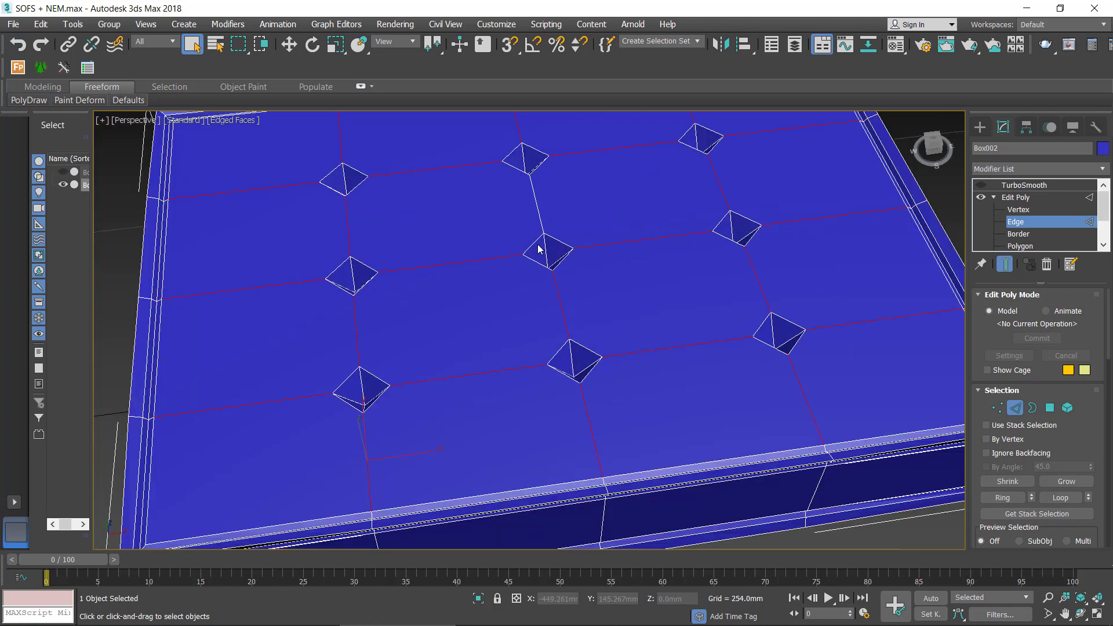
scroll(671, 323, "down", 1)
scroll(709, 376, "down", 2)
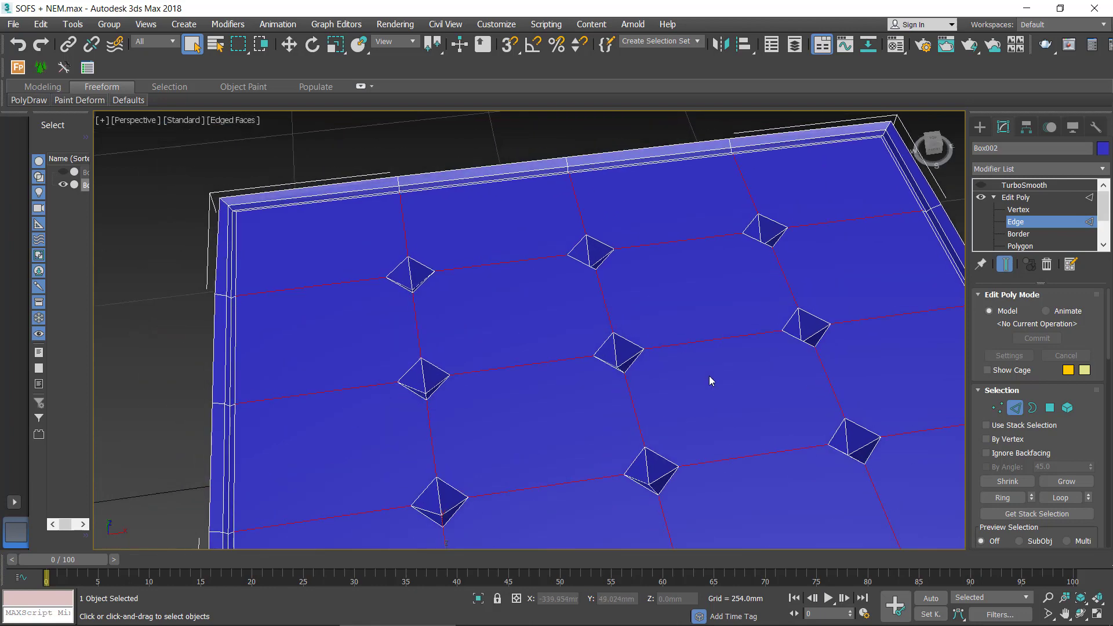
scroll(709, 374, "down", 2)
scroll(708, 377, "up", 4)
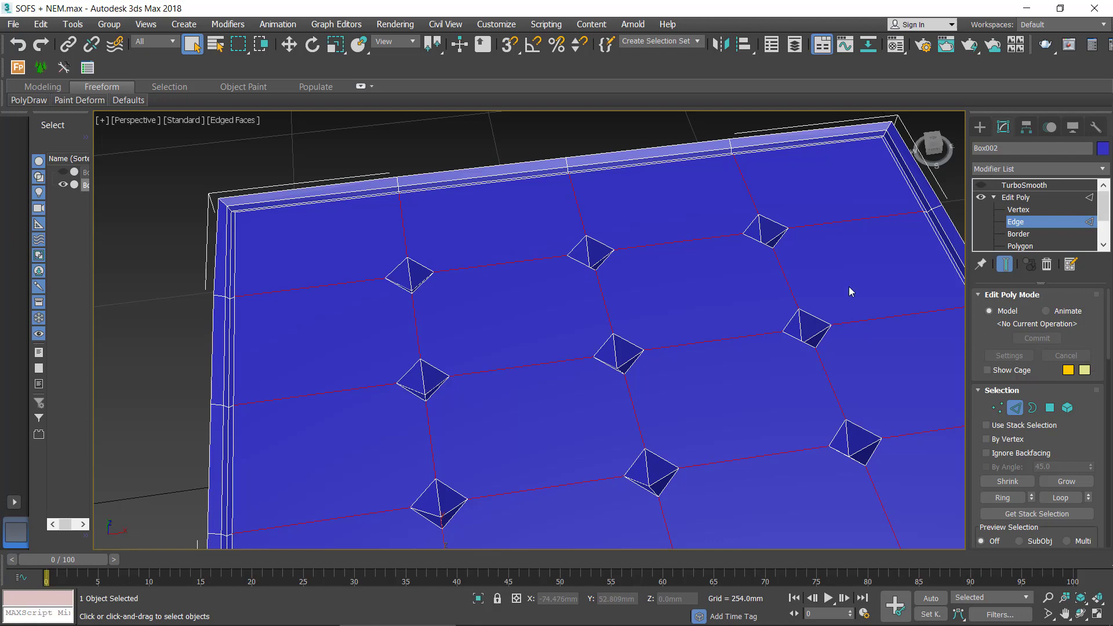
Extrude the selected grid edges with Height 6.359mm and Width 4.834mm
right_click(713, 263)
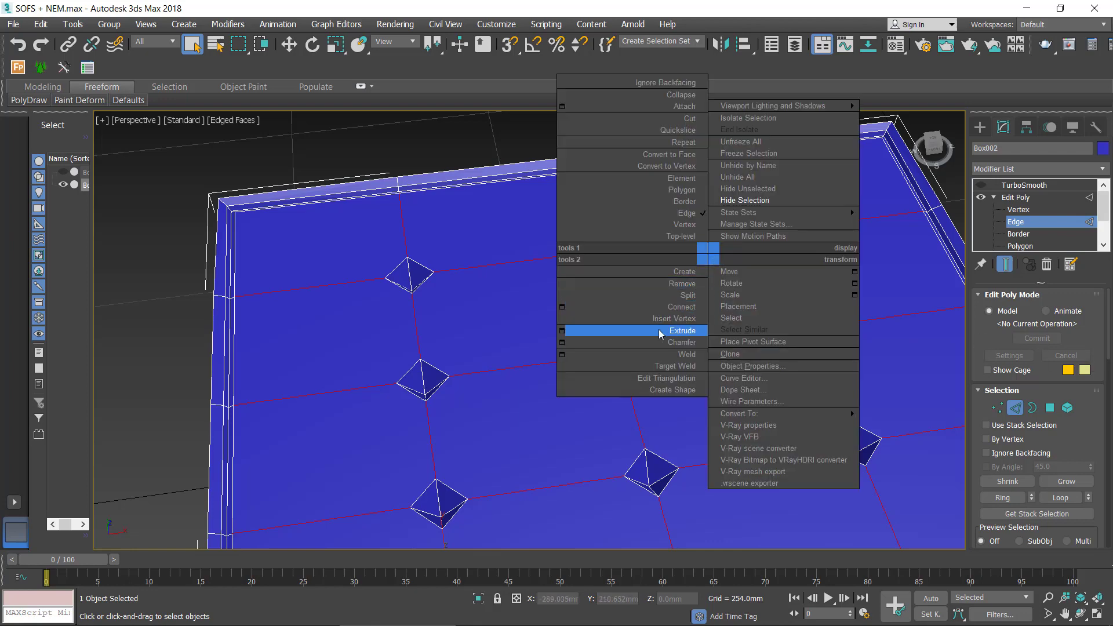
left_click(566, 331)
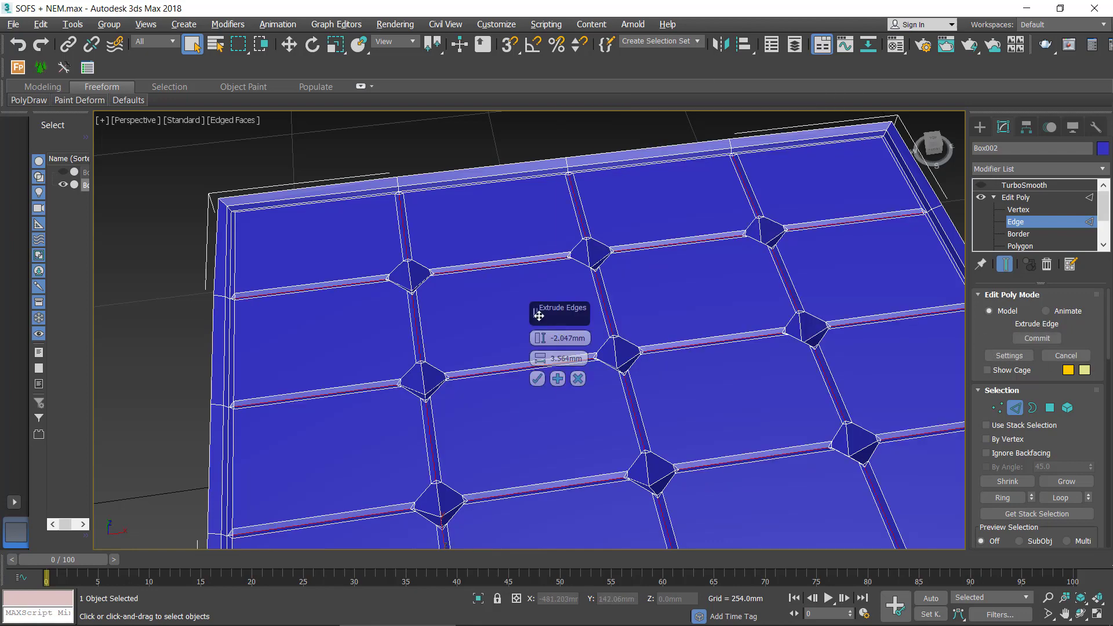
scroll(617, 300, "down", 3)
middle_click_drag(580, 238, 579, 287, "alt")
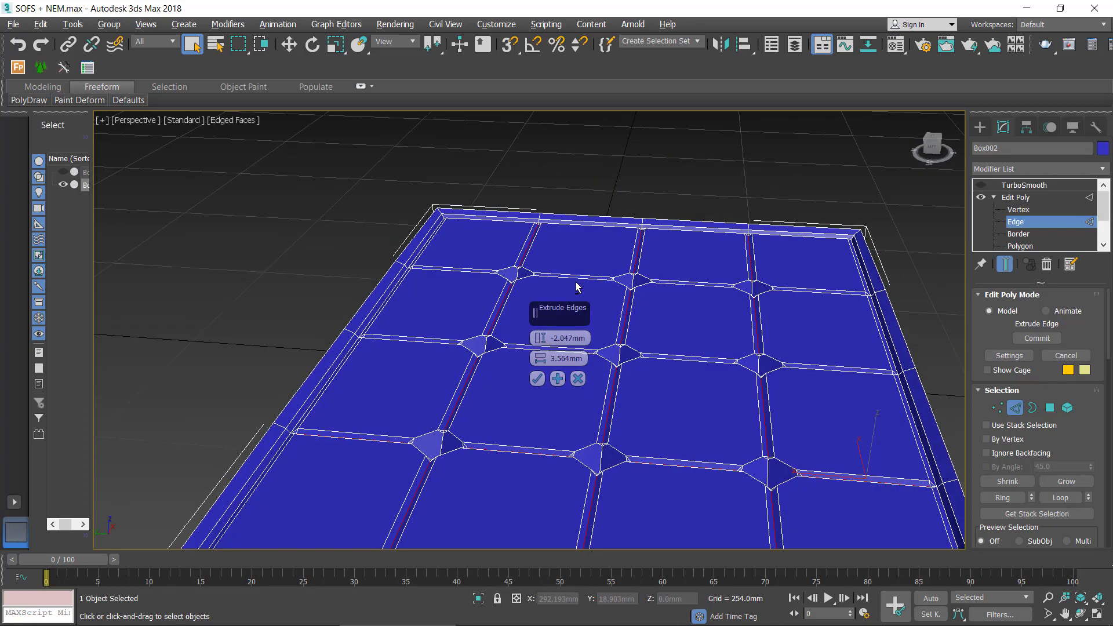
scroll(584, 301, "up", 5)
scroll(584, 301, "up", 2)
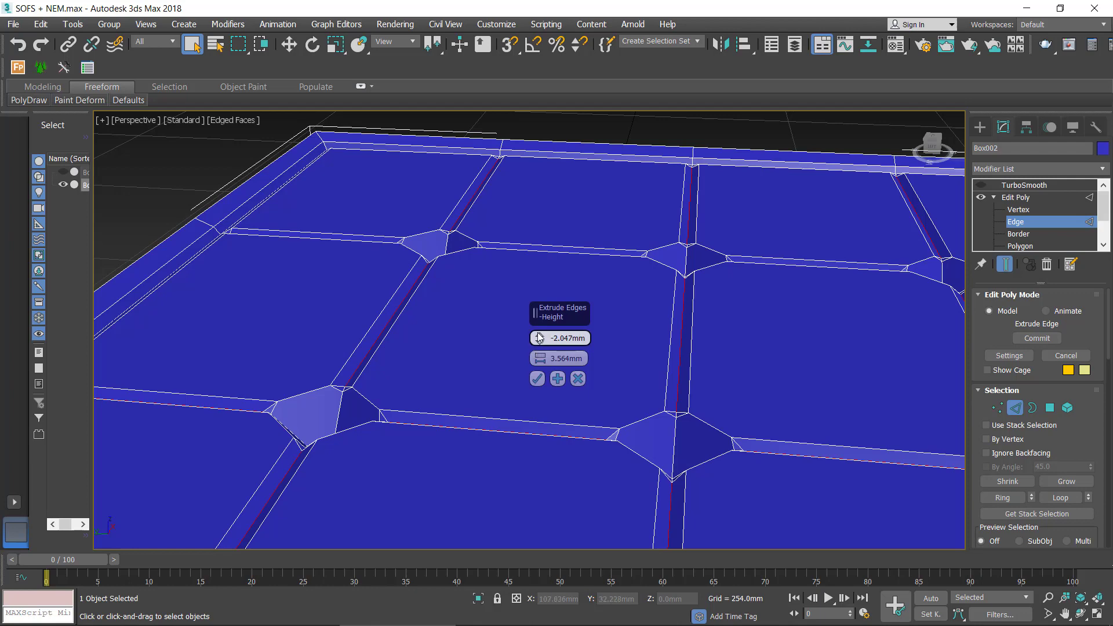
left_click_drag(538, 334, 538, 332)
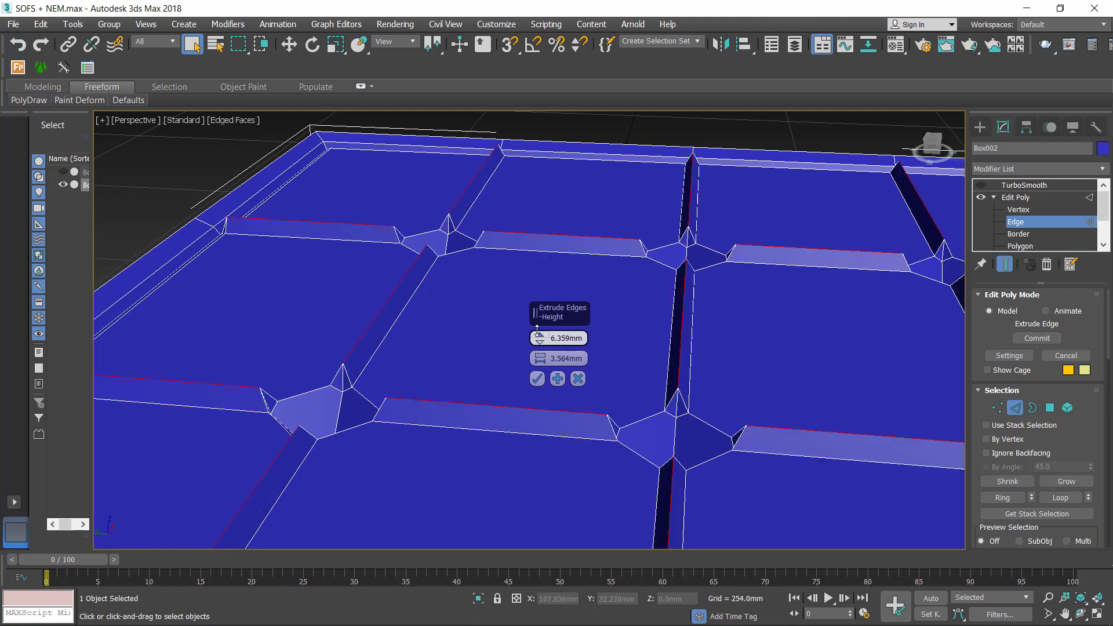
mouse_move(454, 360)
middle_mouse_down("alt")
mouse_move(443, 354)
mouse_move(474, 347)
middle_mouse_up("alt")
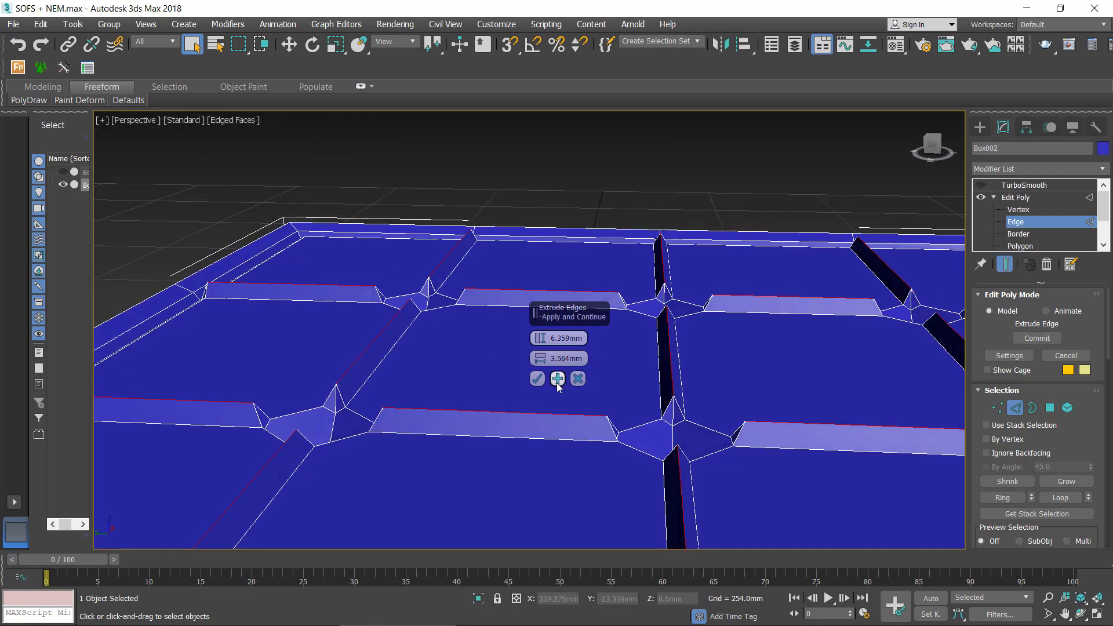
left_click_drag(542, 363, 541, 343)
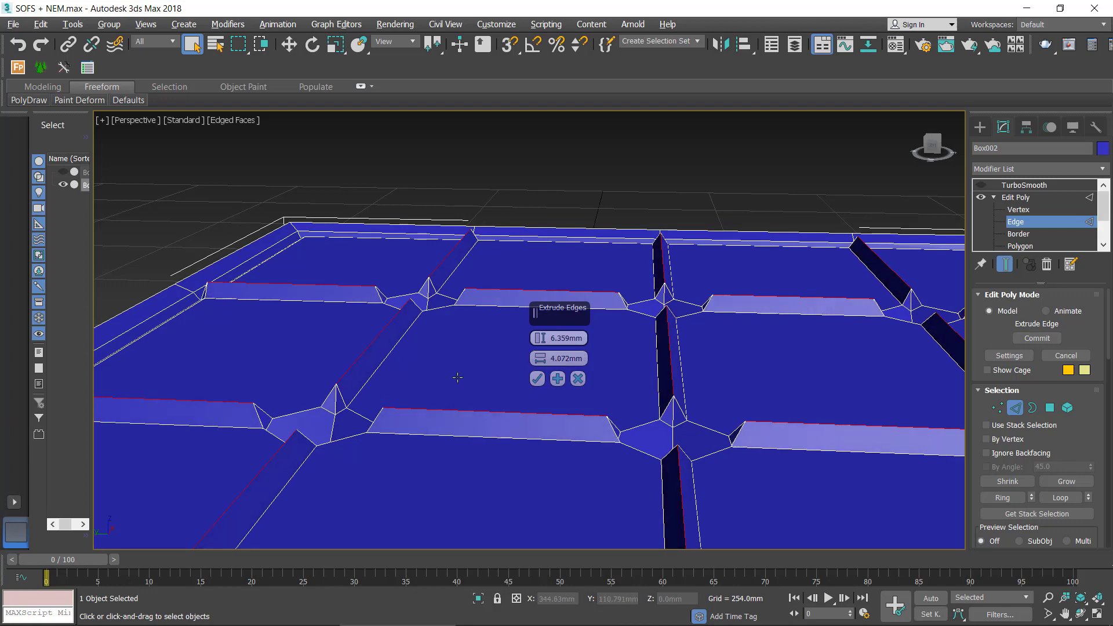
middle_click_drag(522, 366, 476, 383, "alt")
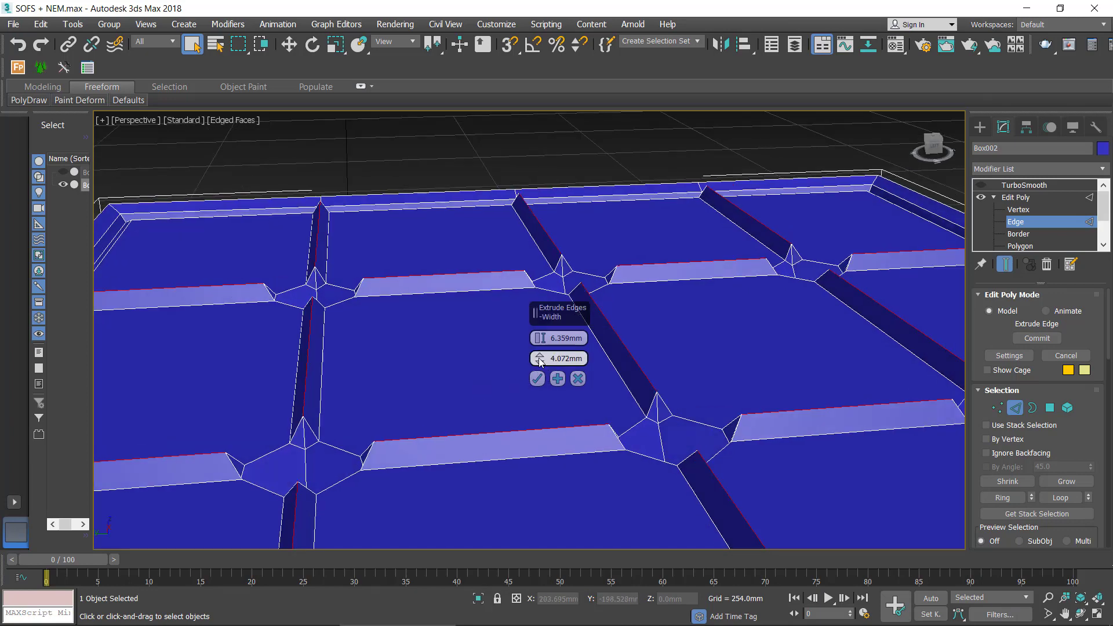
left_click_drag(539, 361, 540, 351)
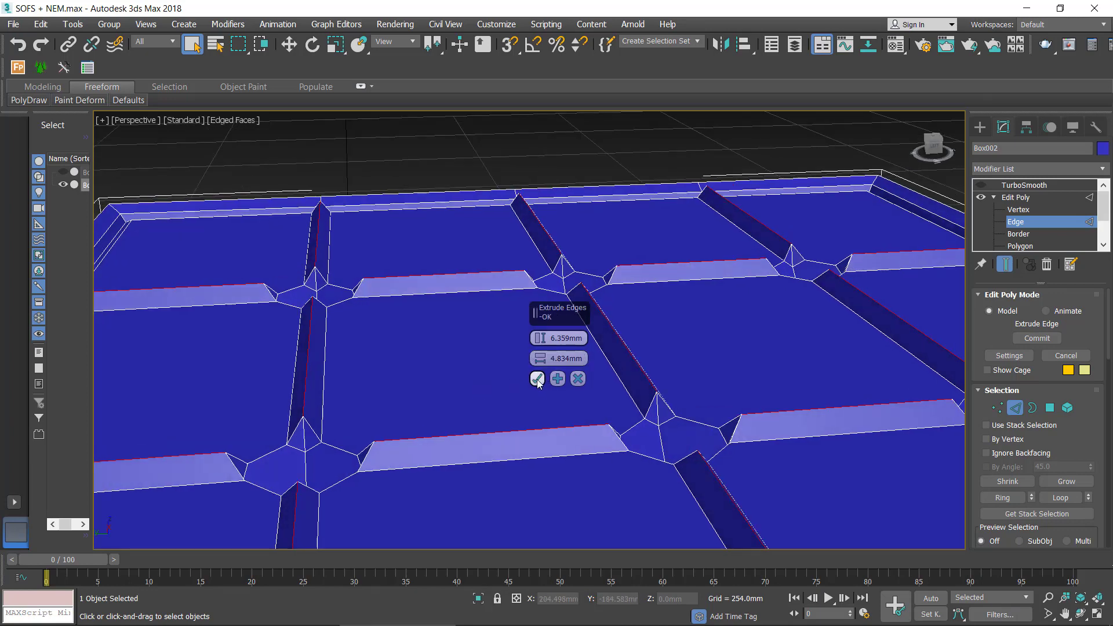
left_click(538, 379)
scroll(377, 458, "up", 3)
mouse_move(430, 440)
middle_mouse_down()
mouse_move(442, 502)
mouse_move(493, 497)
mouse_move(510, 417)
mouse_move(495, 342)
middle_mouse_up()
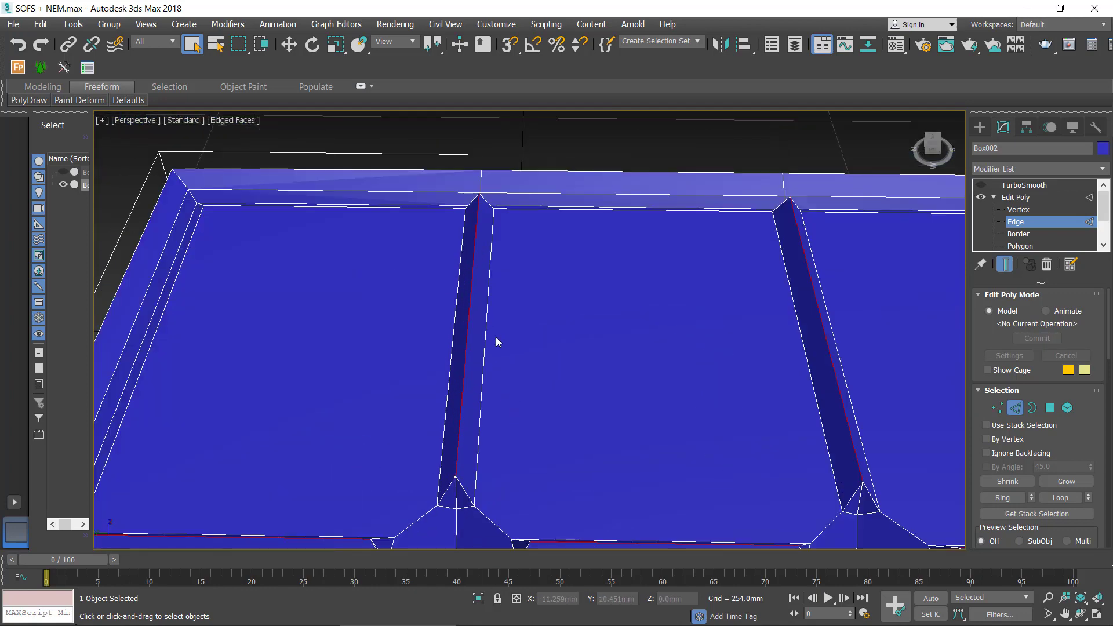
Select both edges of two horizontal grooves and the right vertical groove
left_click(487, 329)
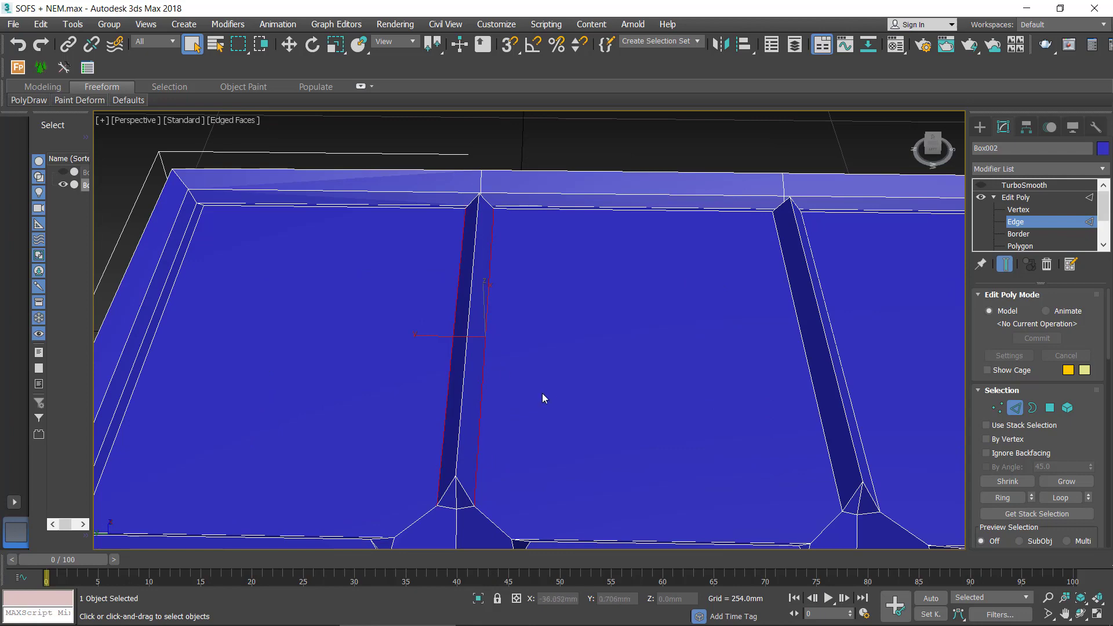
scroll(544, 397, "up", 2)
middle_click_drag(544, 398, 651, 288)
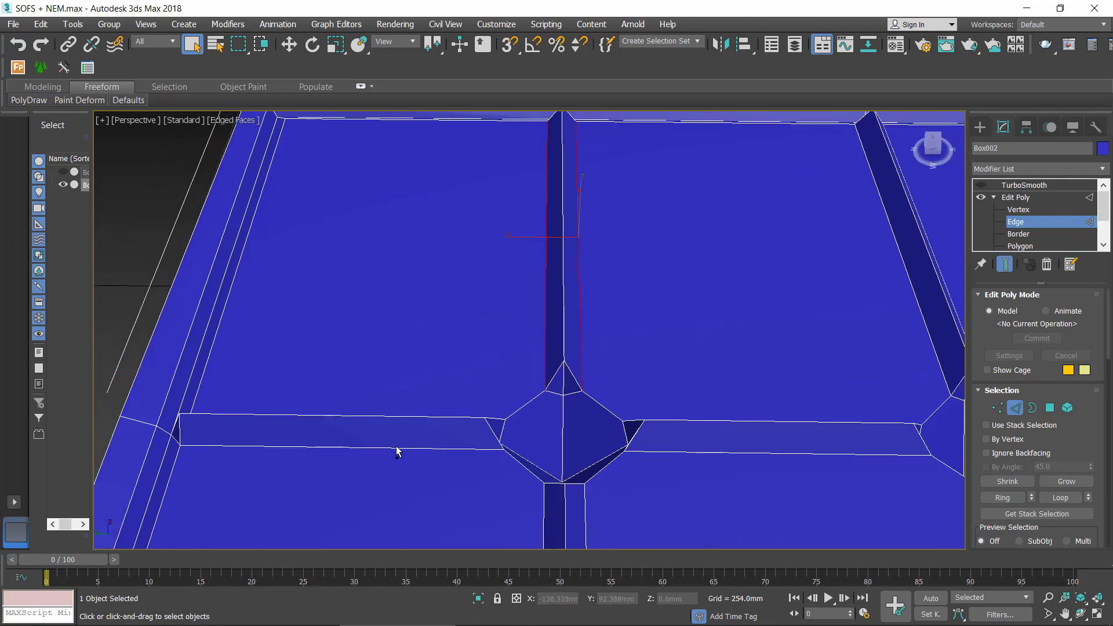
middle_click_drag(450, 449, 436, 472, "alt")
left_click(363, 425, "ctrl")
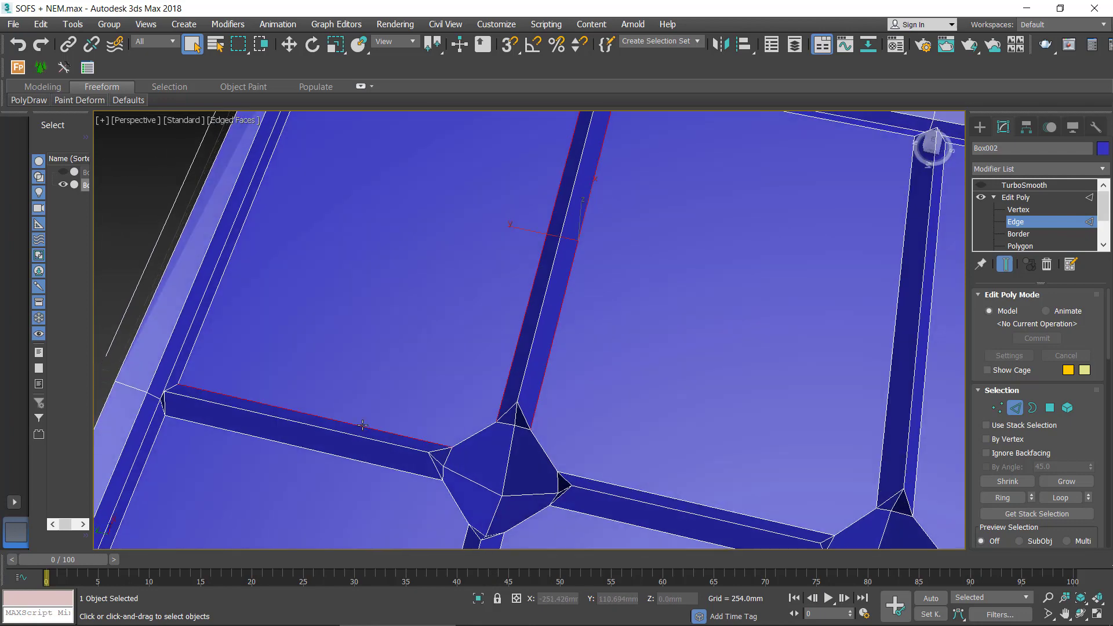
left_click(352, 459, "ctrl")
left_click(591, 482, "ctrl")
left_click(584, 513, "ctrl")
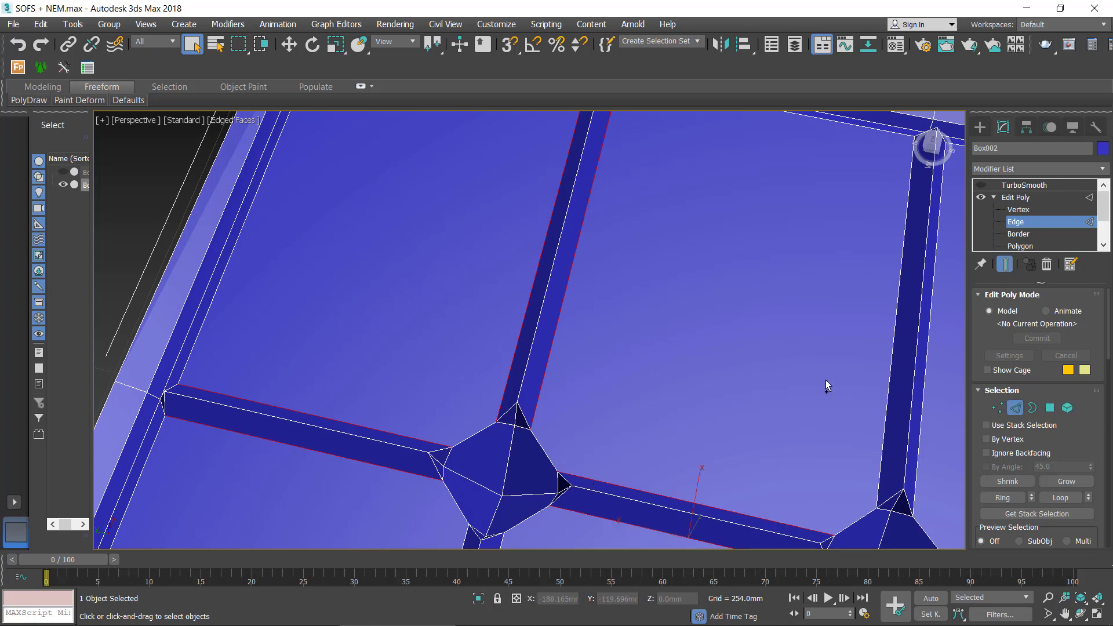
left_click(892, 353, "ctrl")
left_click(926, 359, "ctrl")
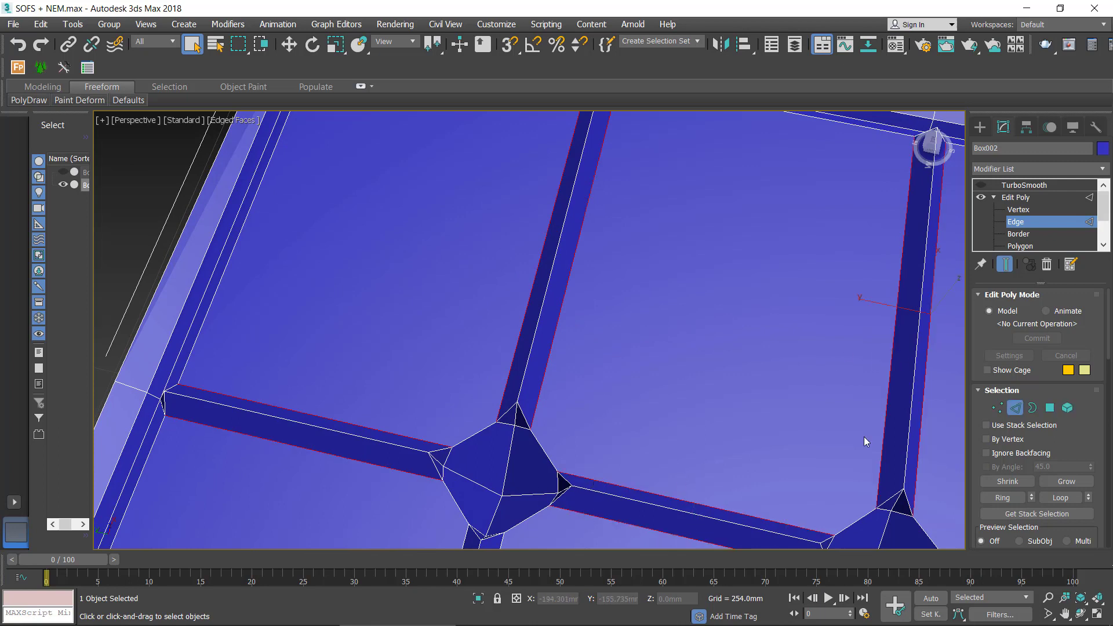
Add the edges of the middle and right vertical grooves
middle_click_drag(866, 440, 754, 258)
scroll(712, 336, "down", 4)
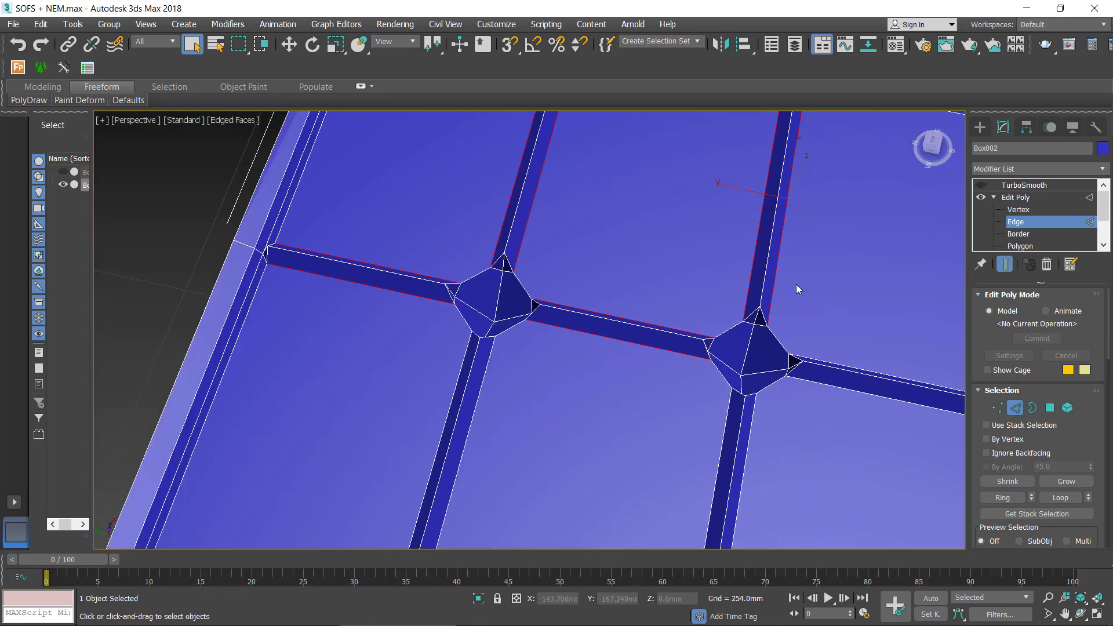
mouse_move(798, 288)
middle_mouse_down("alt")
mouse_move(576, 355)
mouse_move(588, 314)
middle_mouse_up("alt")
left_click(559, 304, "ctrl")
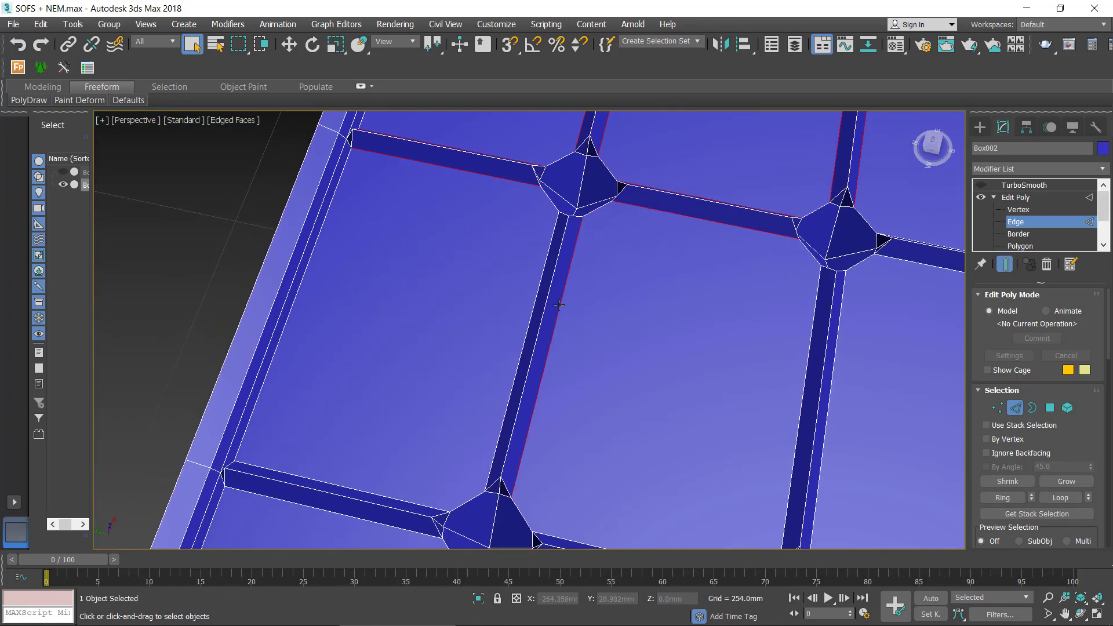
left_click(537, 296, "ctrl")
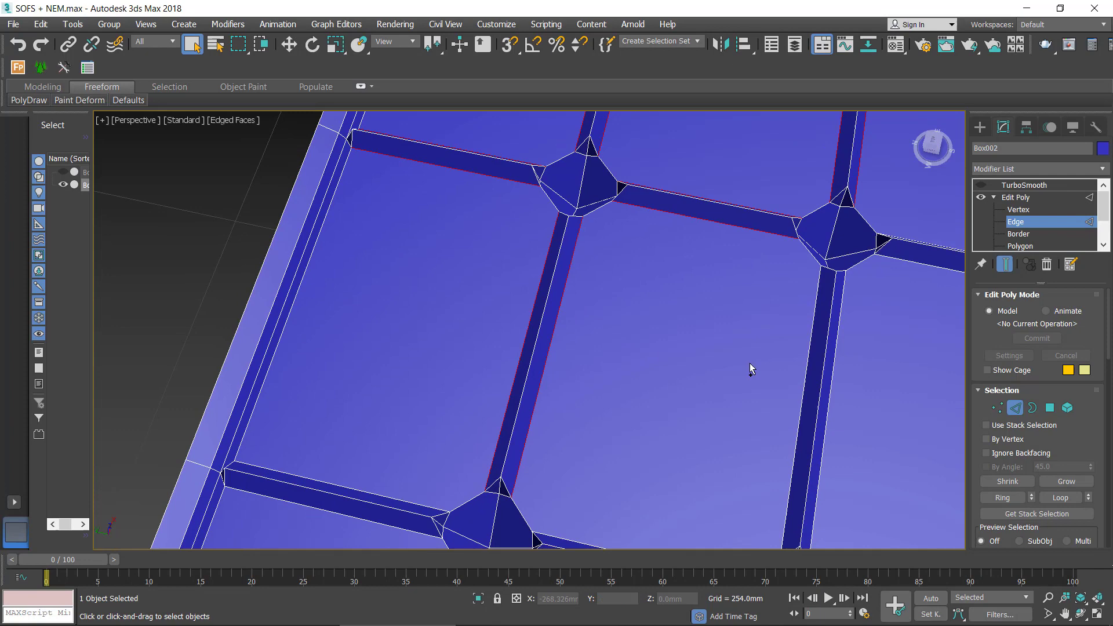
left_click(803, 392, "ctrl")
Add both edges of the middle, left and right horizontal grooves
mouse_move(829, 397)
middle_mouse_down("alt")
mouse_move(768, 290)
mouse_move(733, 386)
middle_mouse_up("alt")
scroll(726, 323, "up", 1)
scroll(726, 323, "up", 1)
scroll(522, 348, "up", 1)
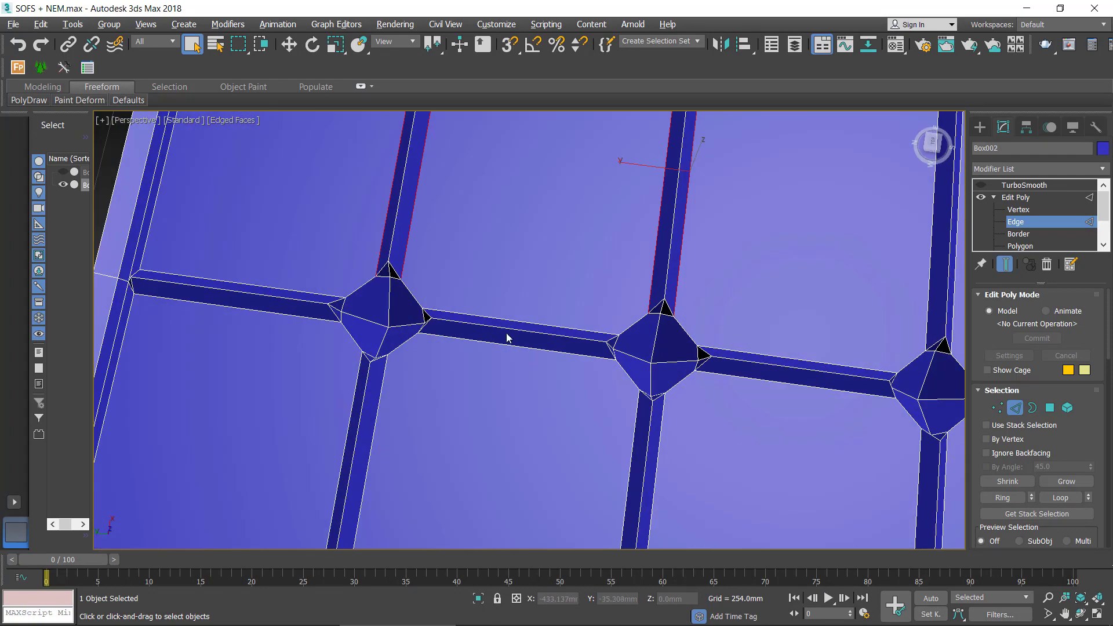
left_click(510, 320, "ctrl")
left_click(512, 345, "ctrl")
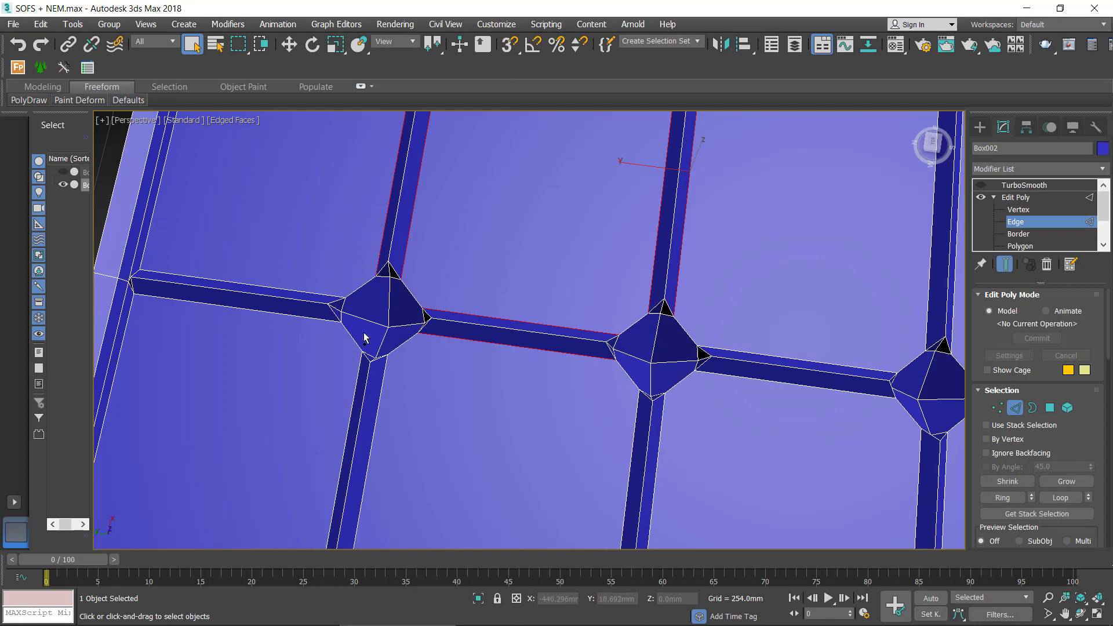
left_click(296, 299, "ctrl")
left_click(298, 317, "ctrl")
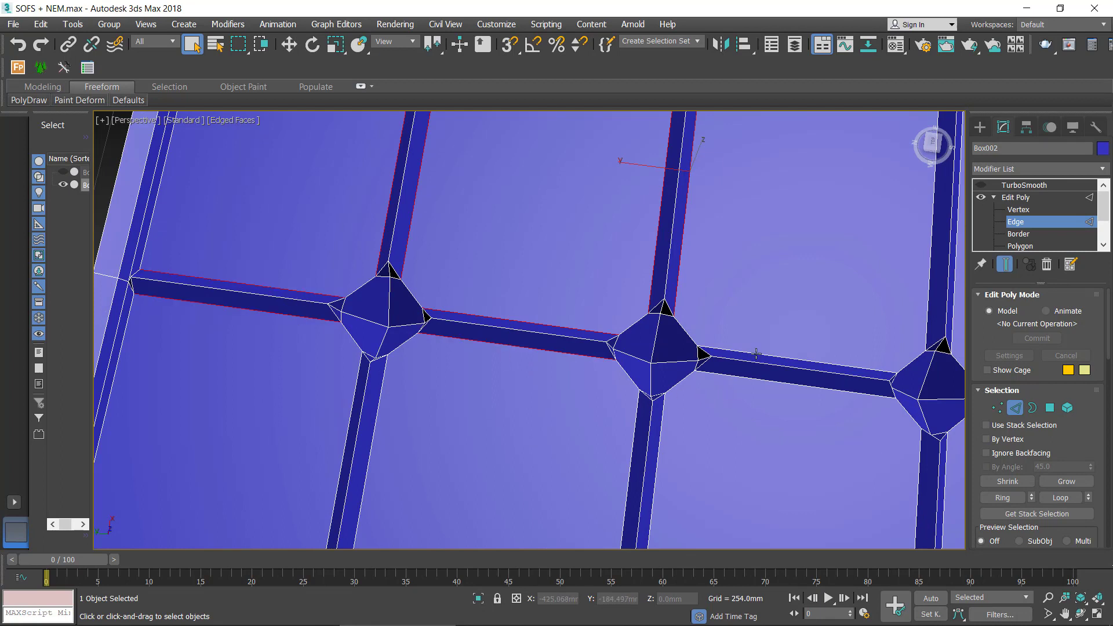
left_click(759, 355, "ctrl")
left_click(749, 381, "ctrl")
Add further groove edges seen from an oblique view of the box
scroll(777, 374, "down", 5)
mouse_move(802, 367)
middle_mouse_down("alt")
mouse_move(832, 294)
mouse_move(780, 263)
mouse_move(802, 302)
middle_mouse_up("alt")
scroll(779, 264, "up", 4)
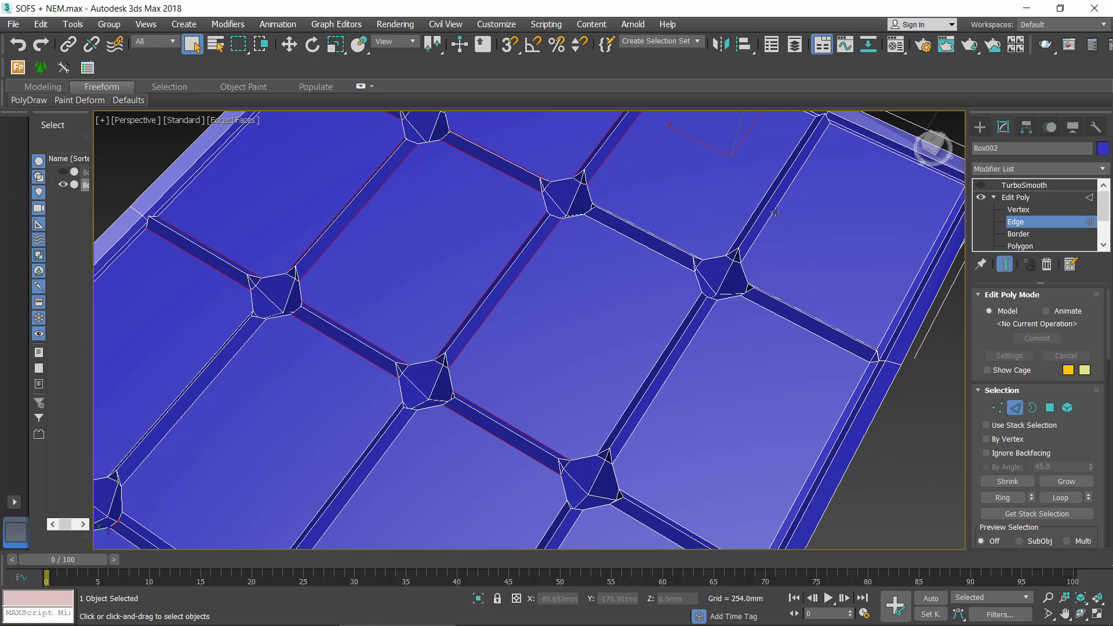
left_click(773, 212, "ctrl")
left_click(761, 198, "ctrl")
left_click(776, 317, "ctrl")
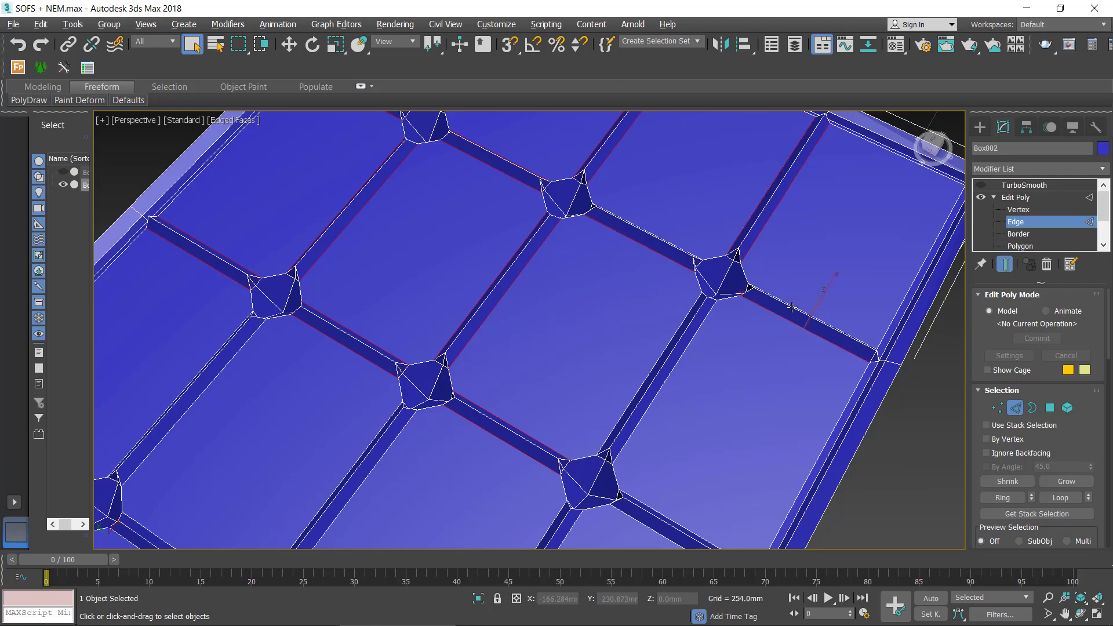
middle_click_drag(662, 257, 475, 328, "alt")
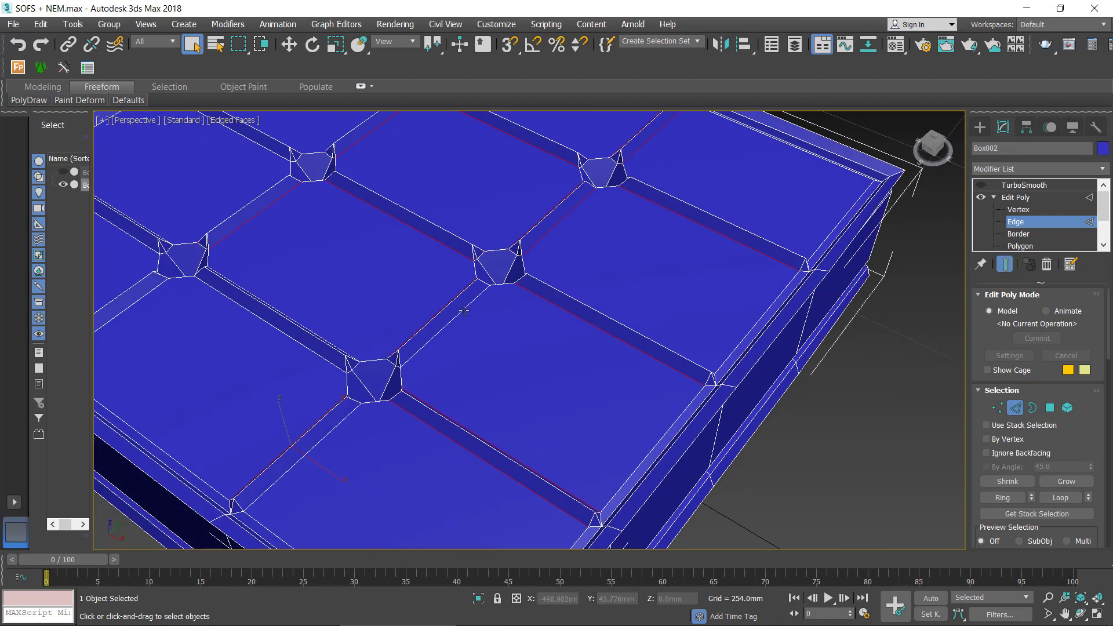
left_click(464, 311, "ctrl")
left_click(352, 411, "ctrl")
Add the remaining lower and left-side groove edges from a steeper angle
mouse_move(308, 347)
middle_mouse_down("alt")
mouse_move(299, 333)
mouse_move(487, 402)
mouse_move(654, 368)
middle_mouse_up("alt")
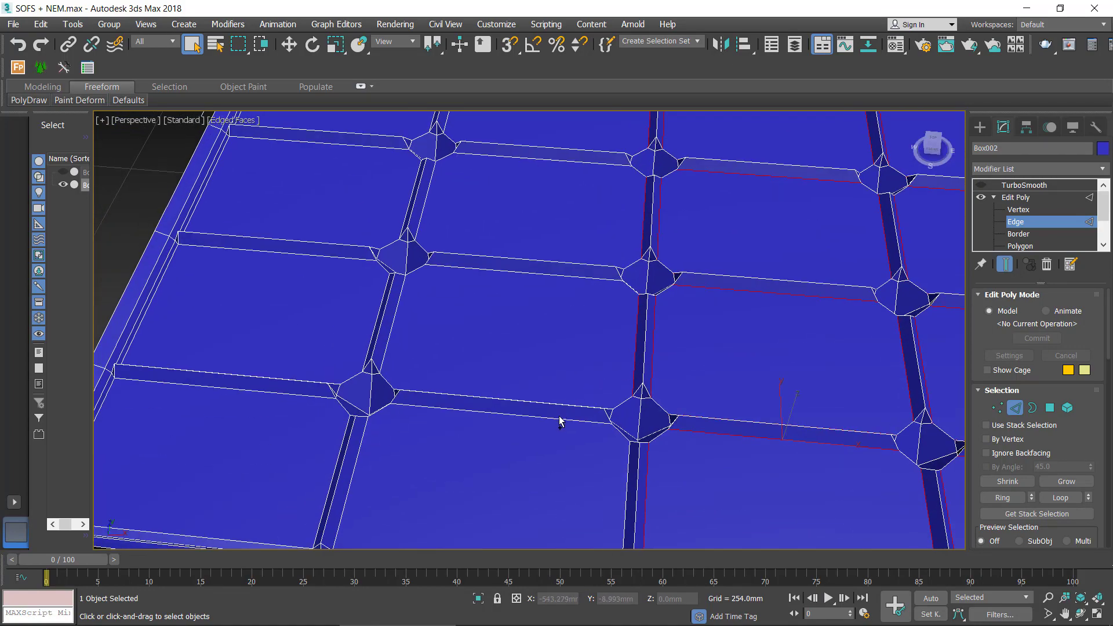
left_click(559, 418)
middle_click_drag(600, 439, 624, 388)
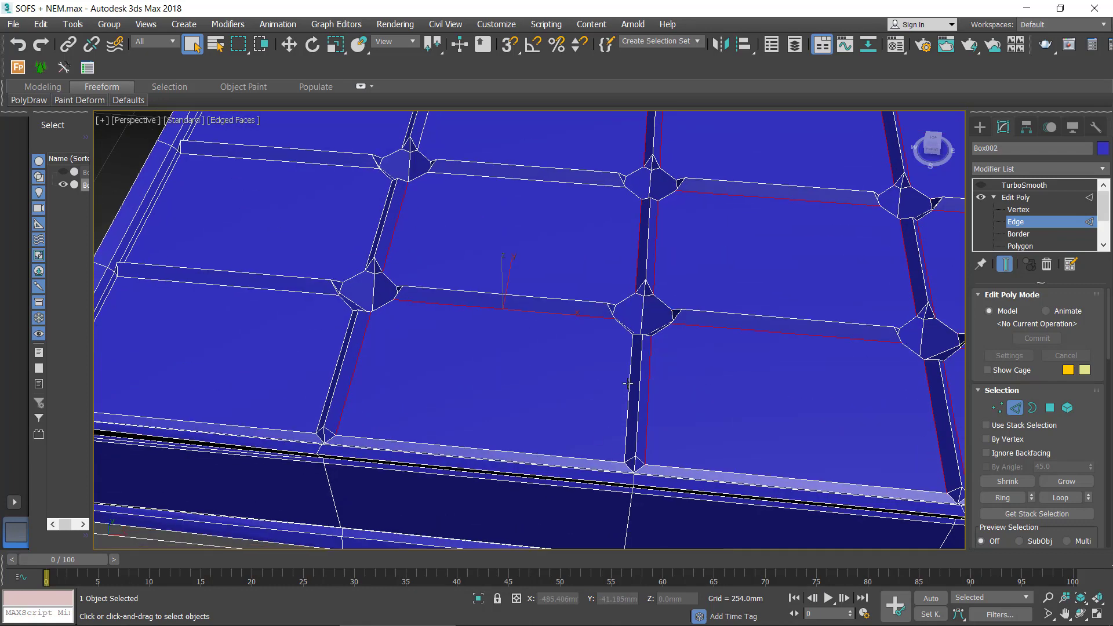
middle_click_drag(429, 398, 480, 372, "alt")
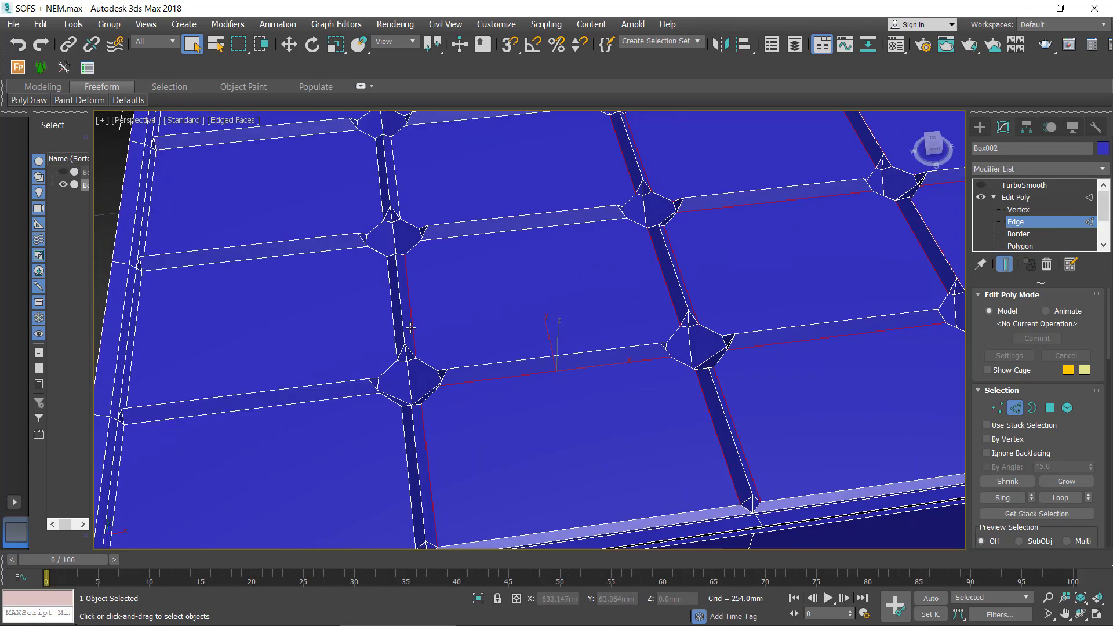
left_click(390, 302, "ctrl")
left_click(314, 250, "ctrl")
left_click(304, 403, "ctrl")
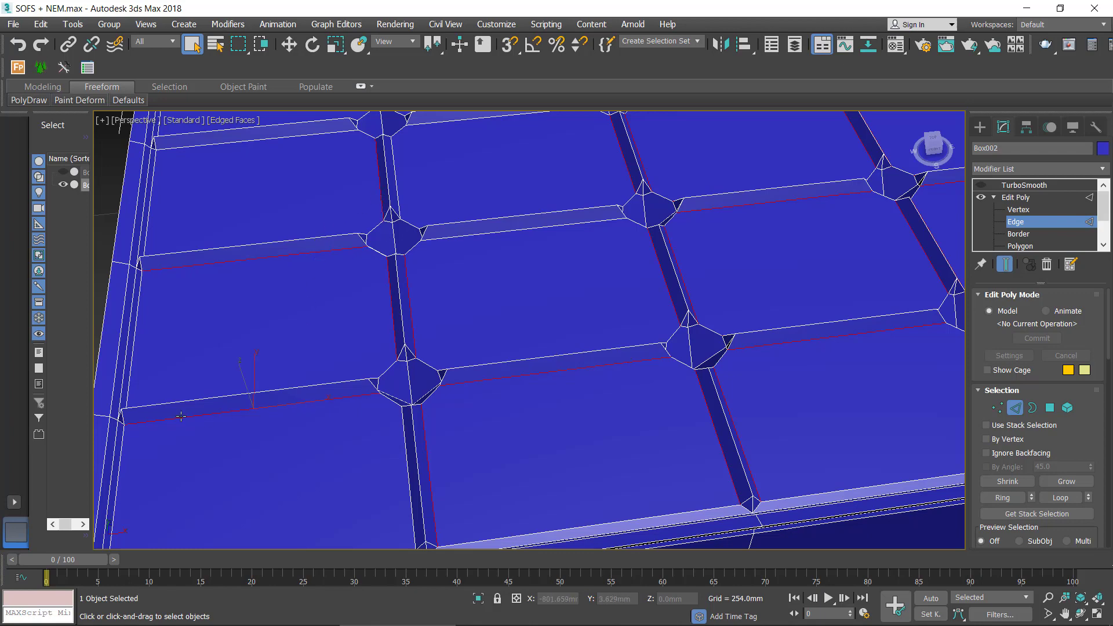
scroll(427, 396, "down", 3)
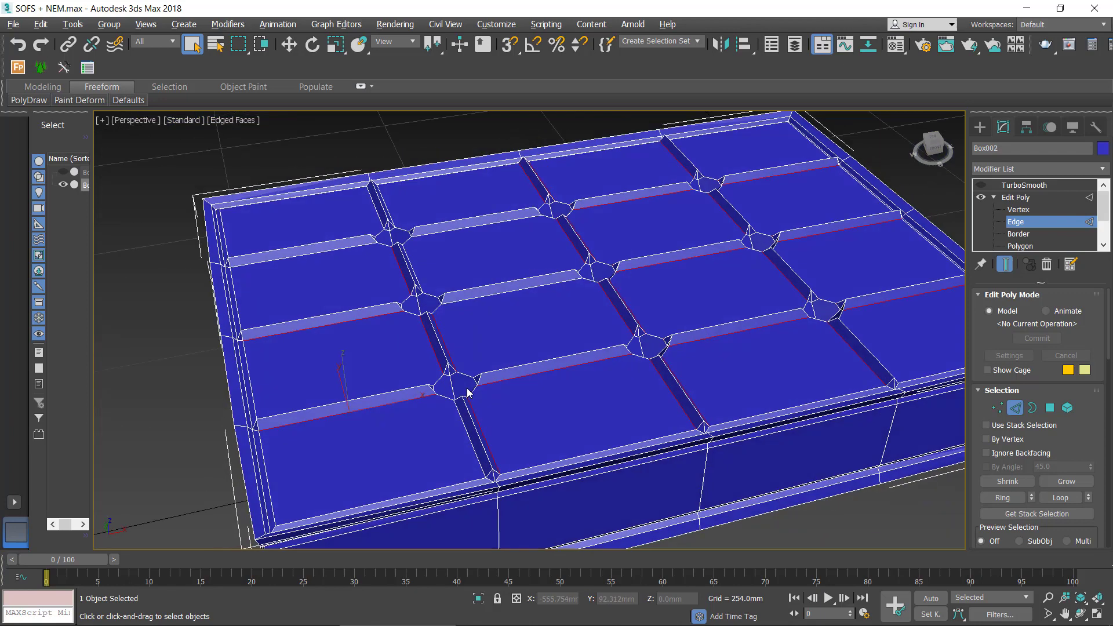
Add another groove edge from a top-down view of the grooves
scroll(460, 385, "down", 2)
scroll(460, 378, "down", 2)
mouse_move(456, 394)
middle_mouse_down("alt")
mouse_move(453, 413)
mouse_move(619, 465)
middle_mouse_up("alt")
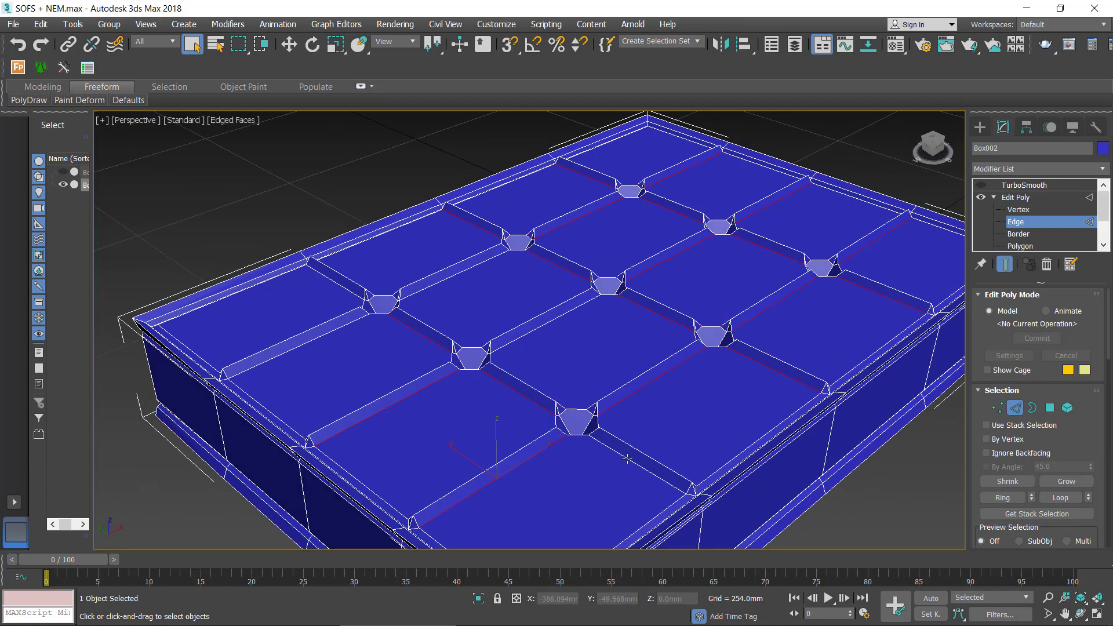
left_click(332, 330, "ctrl")
Inspect the selection from several angles and add the one missed groove edge
mouse_move(419, 345)
middle_mouse_down("alt")
mouse_move(462, 350)
mouse_move(477, 310)
middle_mouse_up("alt")
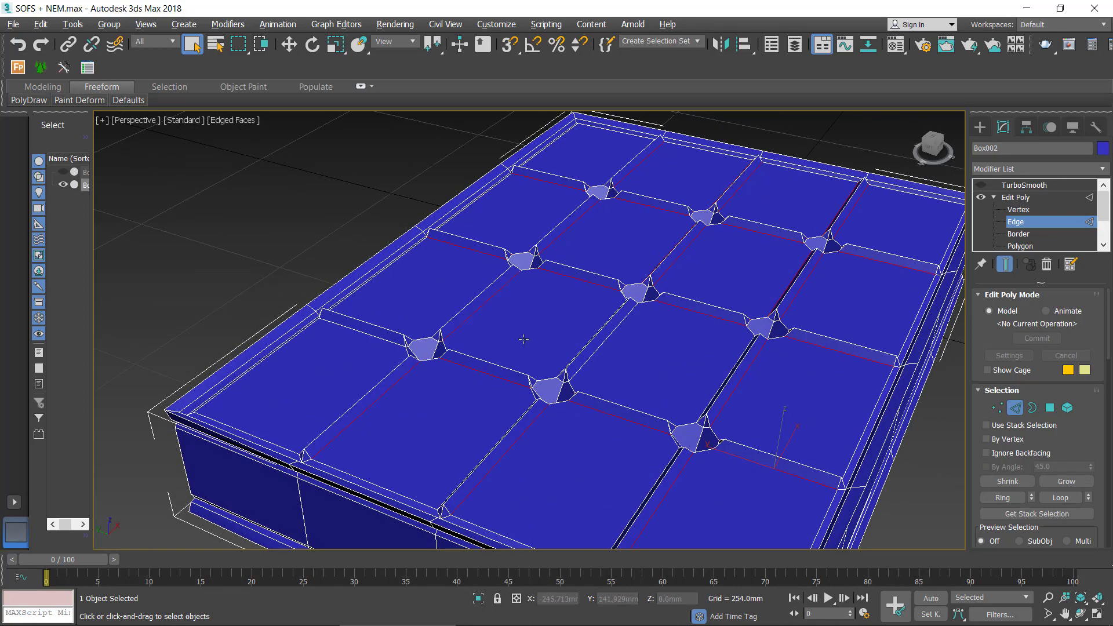
middle_click_drag(524, 339, 618, 360, "alt")
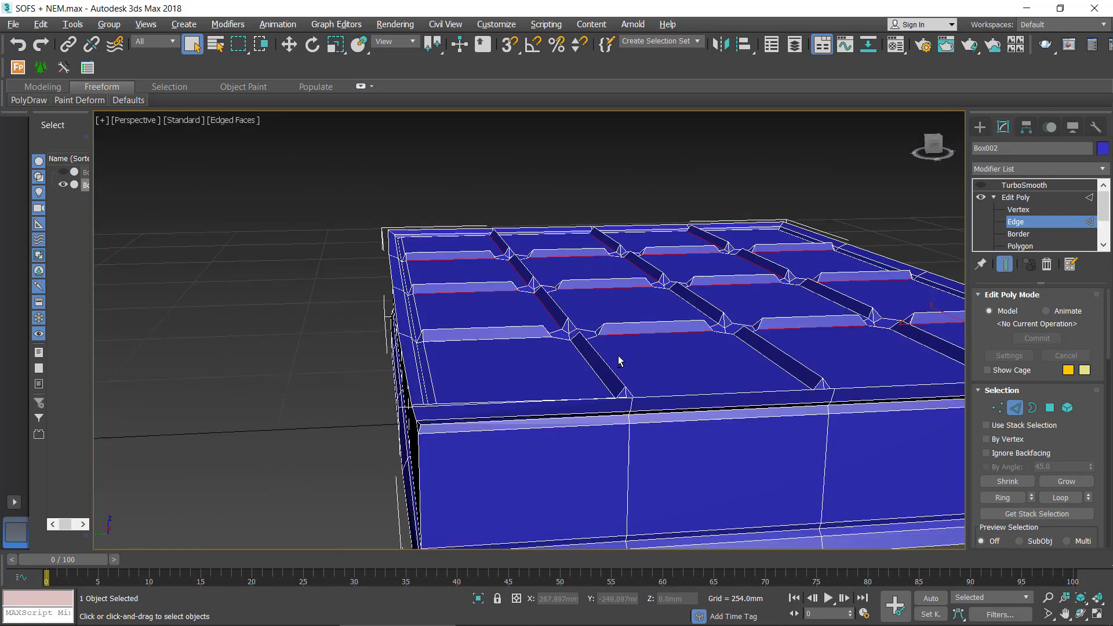
mouse_move(657, 394)
middle_mouse_down("alt")
mouse_move(653, 415)
mouse_move(490, 418)
middle_mouse_up("alt")
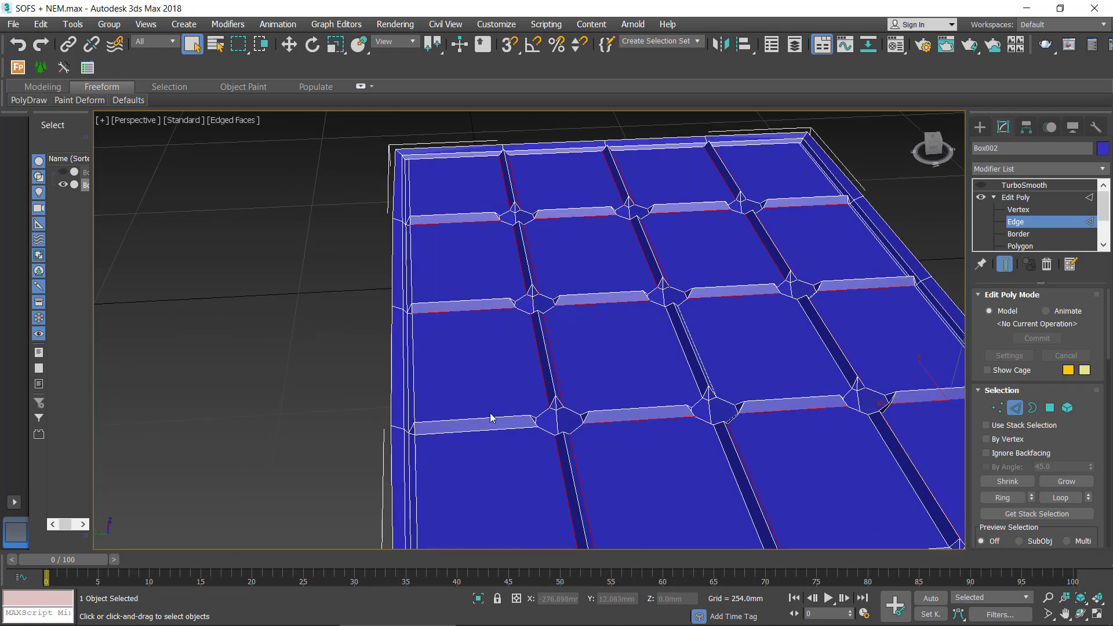
mouse_move(625, 446)
middle_mouse_down("alt")
mouse_move(541, 447)
mouse_move(591, 432)
mouse_move(536, 380)
mouse_move(502, 393)
mouse_move(561, 423)
mouse_move(490, 347)
middle_mouse_up("alt")
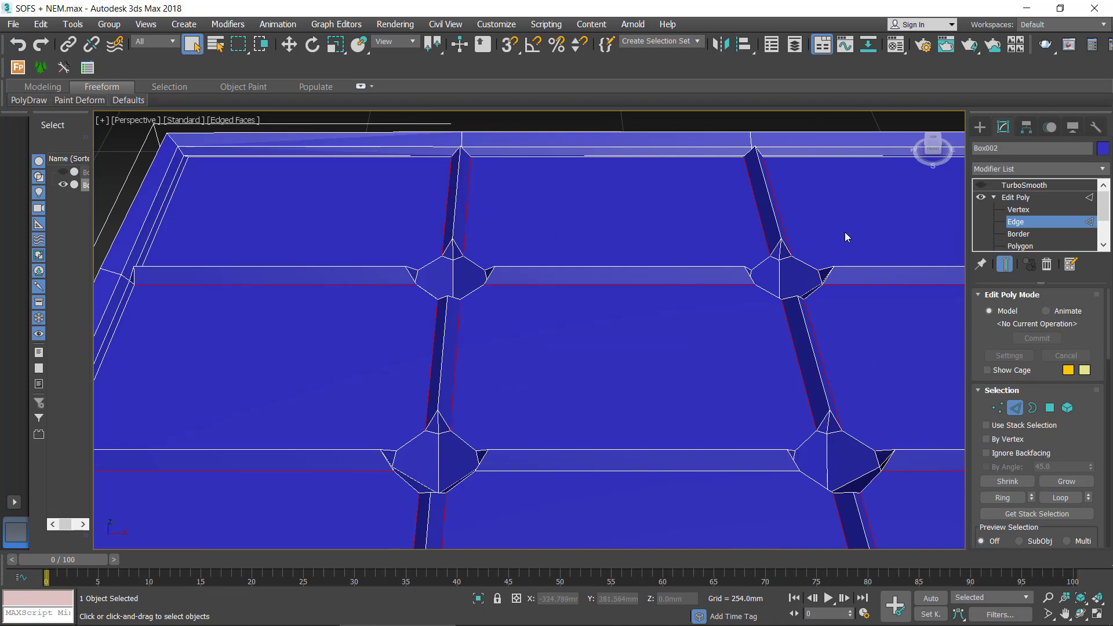
scroll(845, 231, "down", 5)
mouse_move(870, 288)
middle_mouse_down()
mouse_move(584, 309)
mouse_move(764, 360)
mouse_move(850, 346)
mouse_move(805, 374)
mouse_move(734, 350)
middle_mouse_up()
mouse_move(609, 373)
middle_mouse_down("alt")
mouse_move(516, 360)
mouse_move(530, 409)
mouse_move(542, 367)
mouse_move(597, 316)
mouse_move(616, 388)
mouse_move(604, 377)
mouse_move(802, 416)
middle_mouse_up("alt")
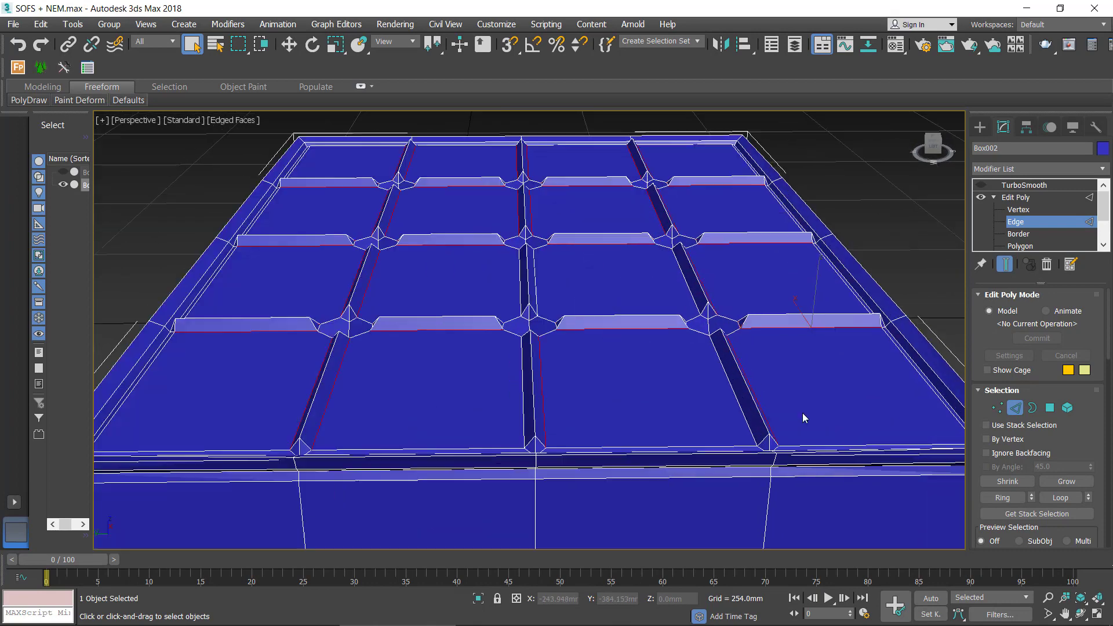
left_click(731, 392, "ctrl")
mouse_move(646, 332)
middle_mouse_down("alt")
mouse_move(608, 325)
mouse_move(672, 348)
mouse_move(537, 359)
mouse_move(826, 353)
middle_mouse_up("alt")
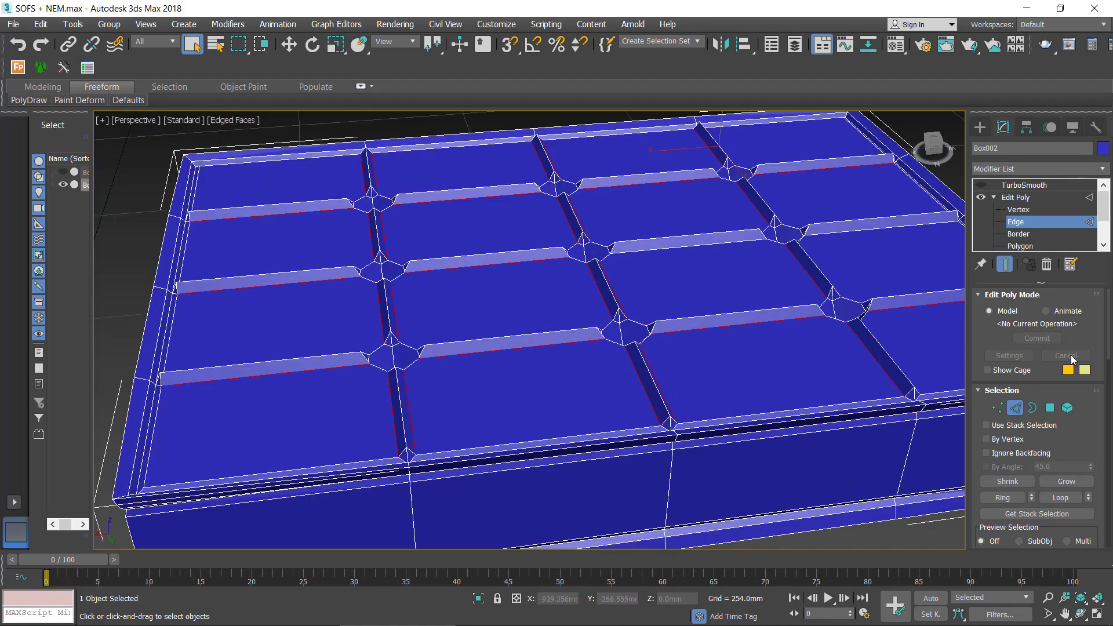
Extrude the groove edges inward with Height -2.293mm and Width 2.04mm
right_click(665, 285)
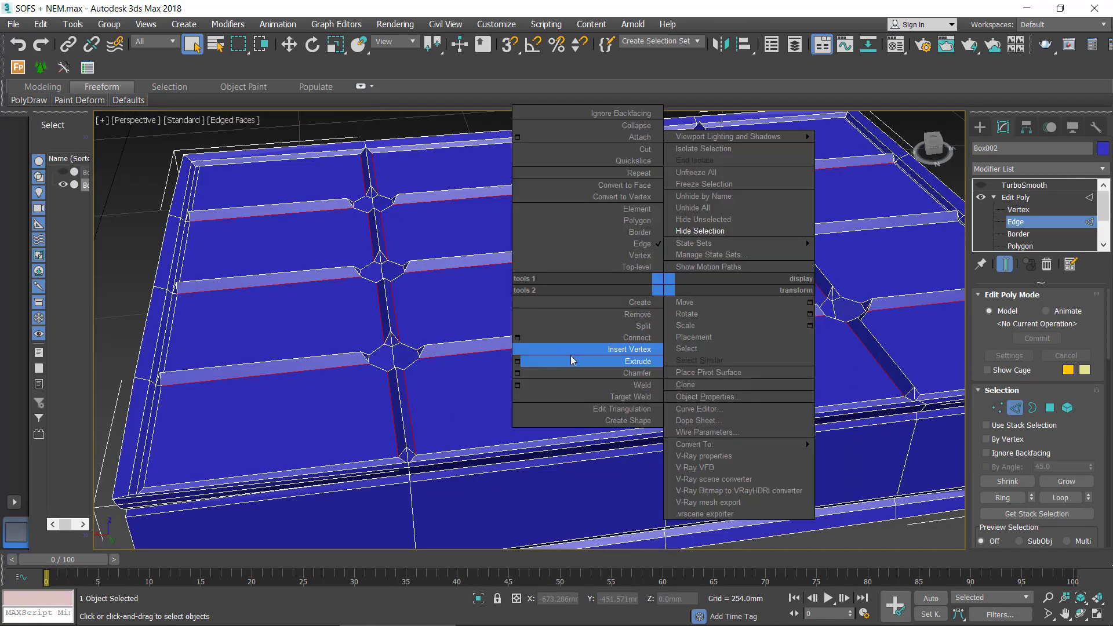
left_click(517, 361)
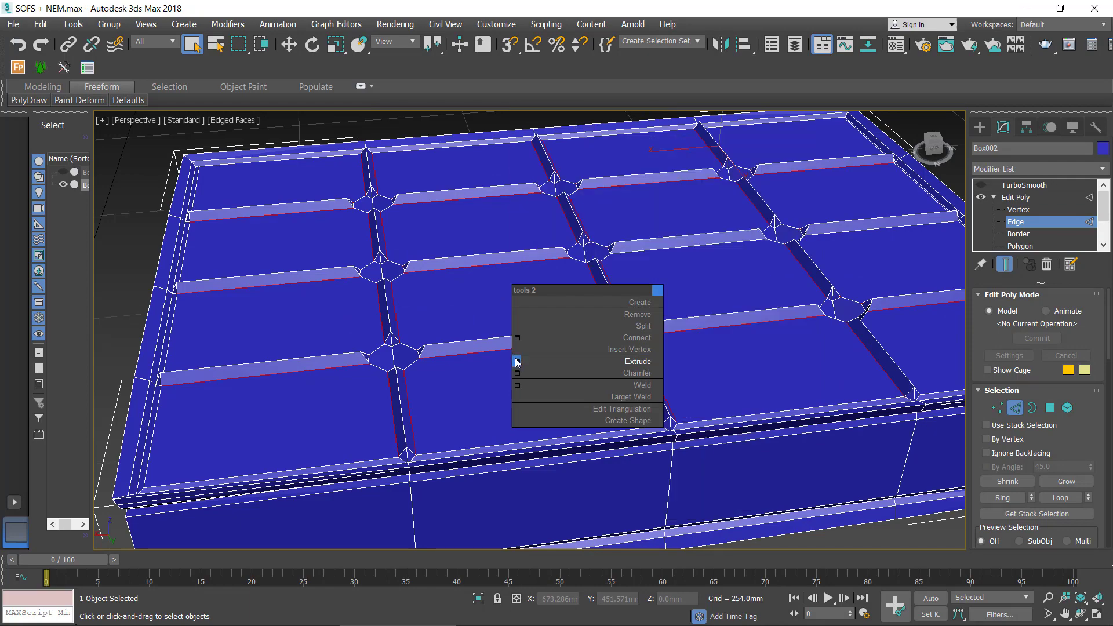
scroll(472, 377, "up", 1)
scroll(464, 374, "up", 1)
scroll(444, 363, "up", 2)
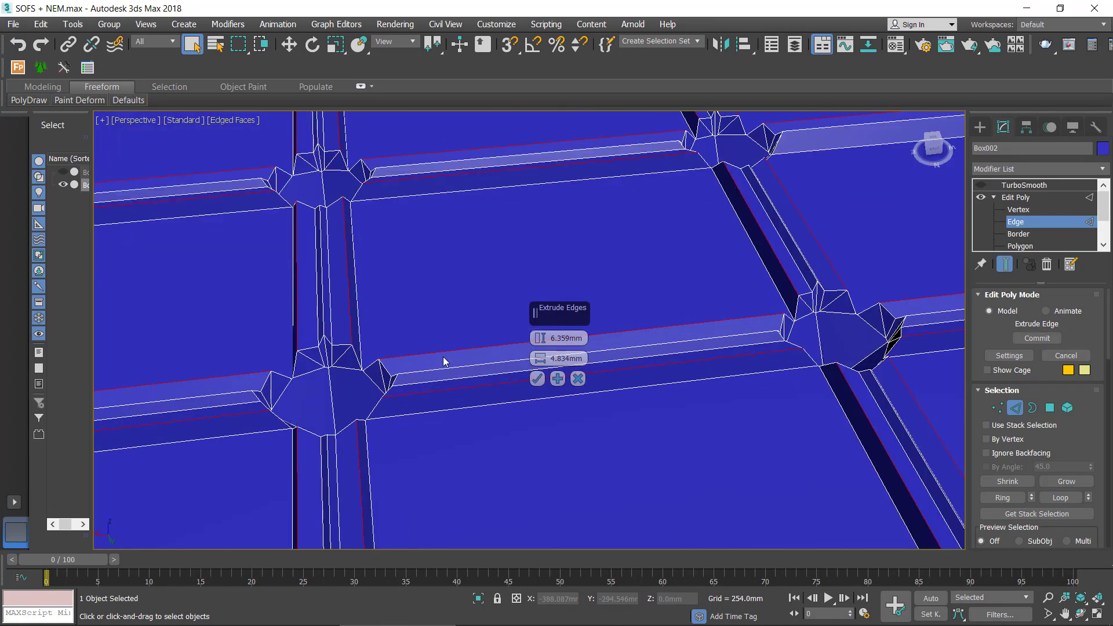
middle_click_drag(456, 326, 463, 304, "alt")
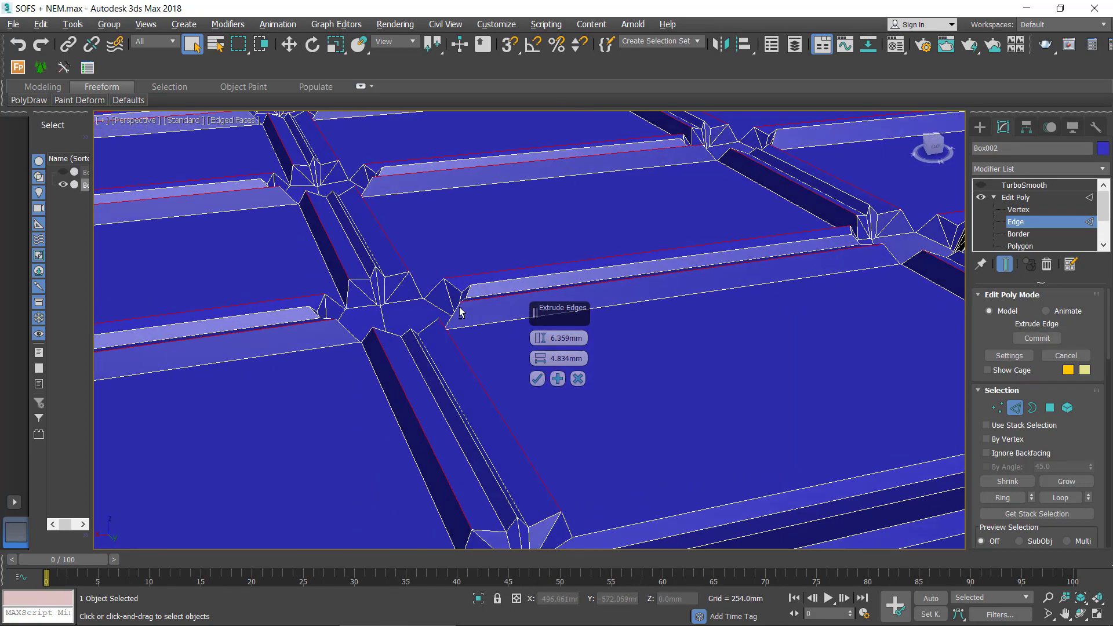
left_click_drag(539, 342, 538, 362)
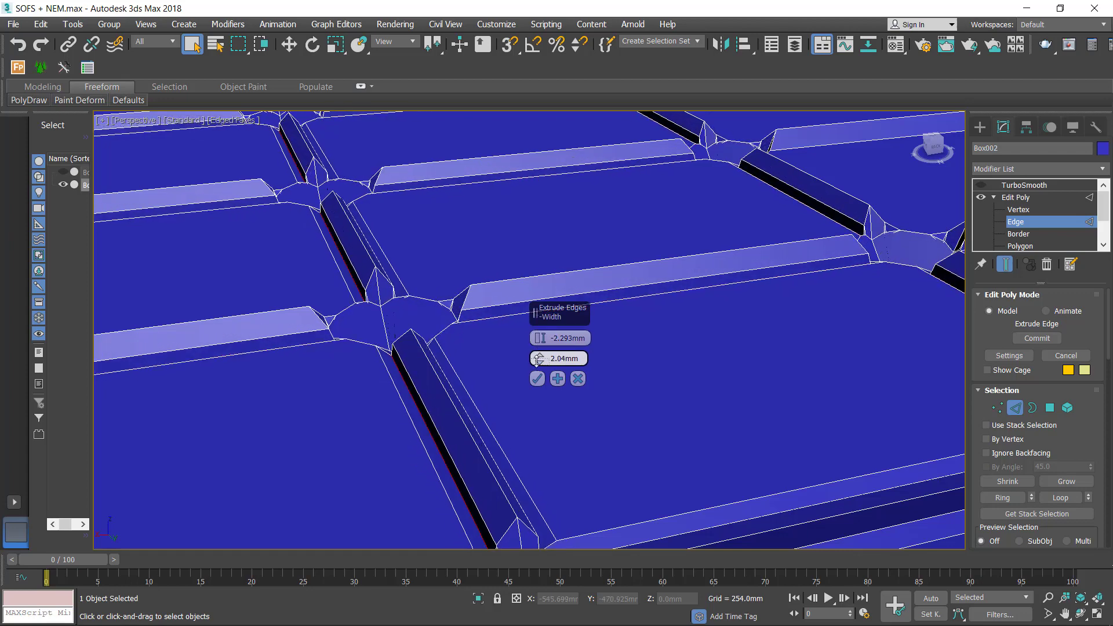
left_click(536, 378)
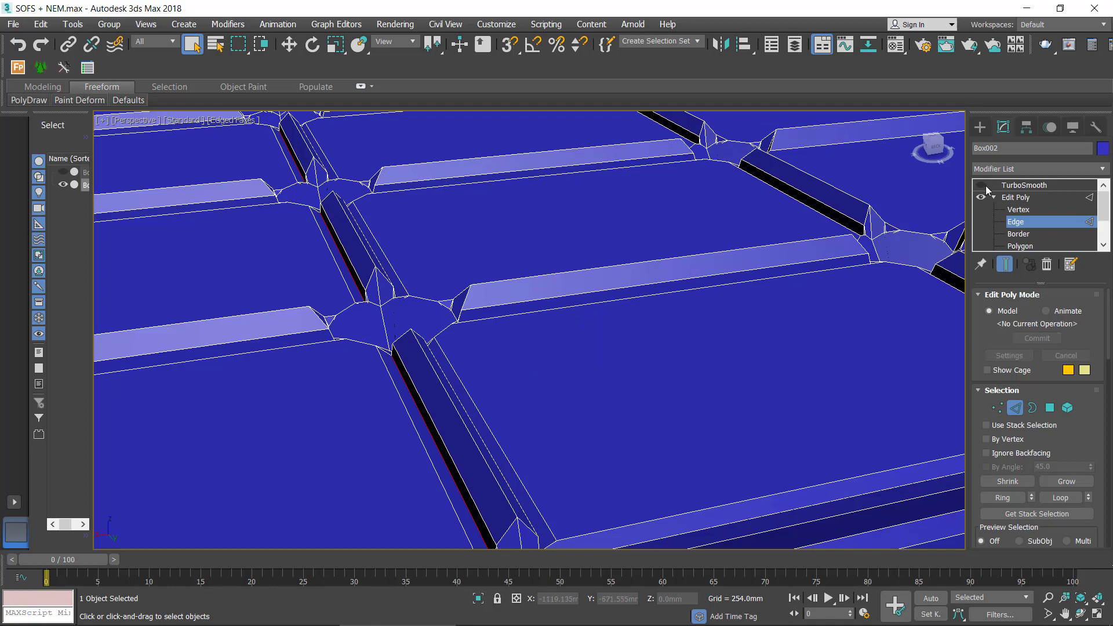
Show the TurboSmooth result and deselect the cushion
left_click(1009, 186)
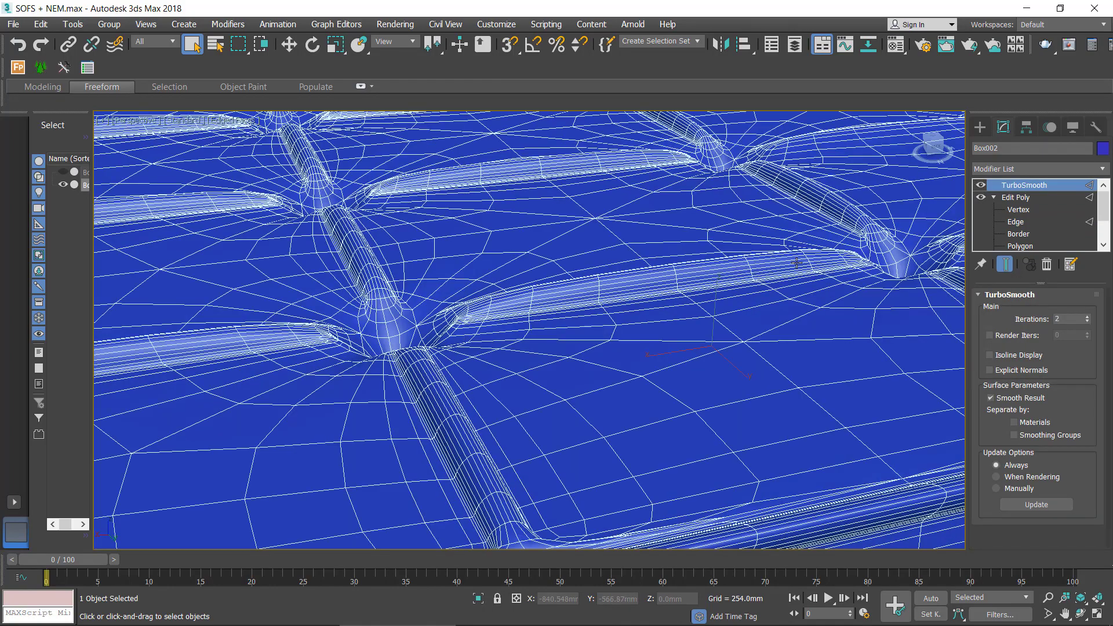
scroll(785, 322, "down", 5)
left_click(353, 224)
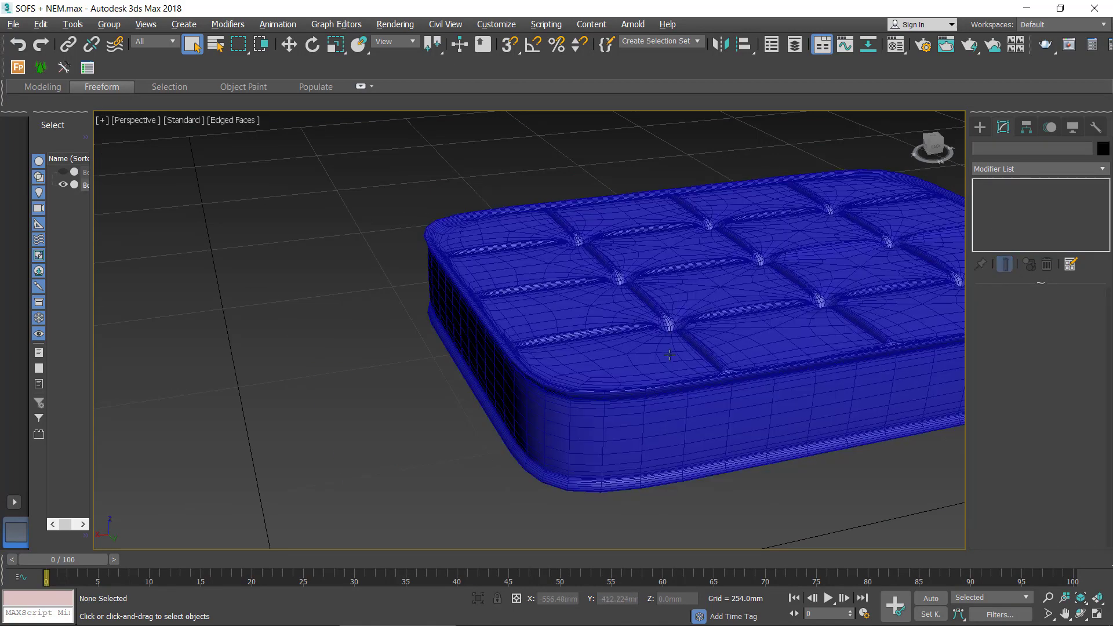
mouse_move(665, 350)
middle_mouse_down()
mouse_move(686, 406)
mouse_move(710, 251)
mouse_move(768, 412)
mouse_move(751, 316)
middle_mouse_up()
scroll(764, 342, "up", 3)
Start creating a Sphere from the Standard Primitives
scroll(753, 317, "down", 5)
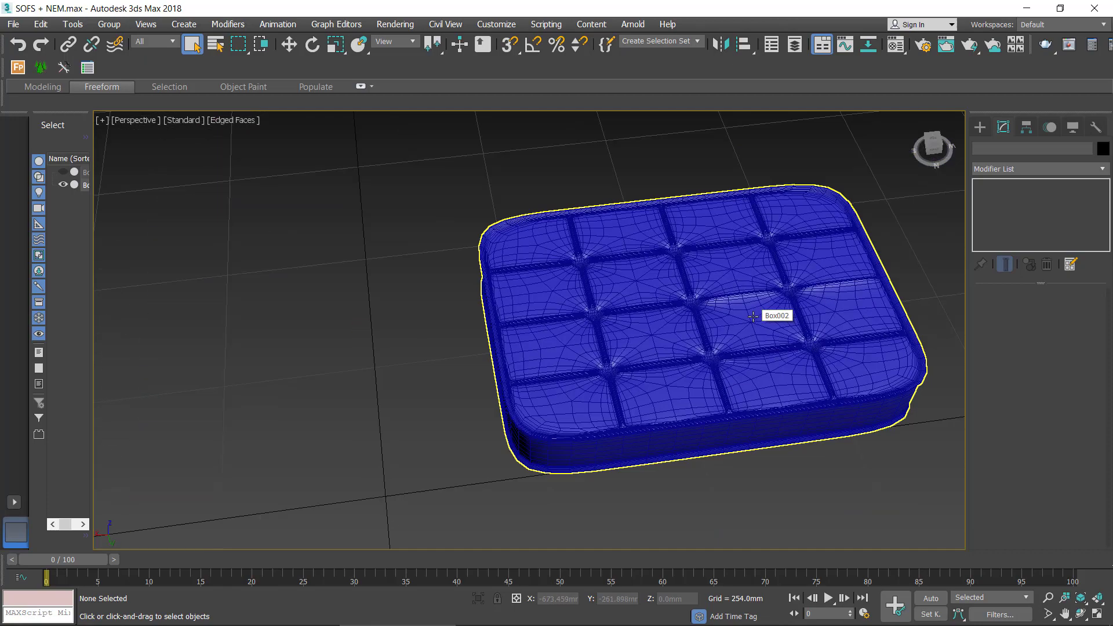
scroll(754, 316, "up", 3)
left_click(984, 134)
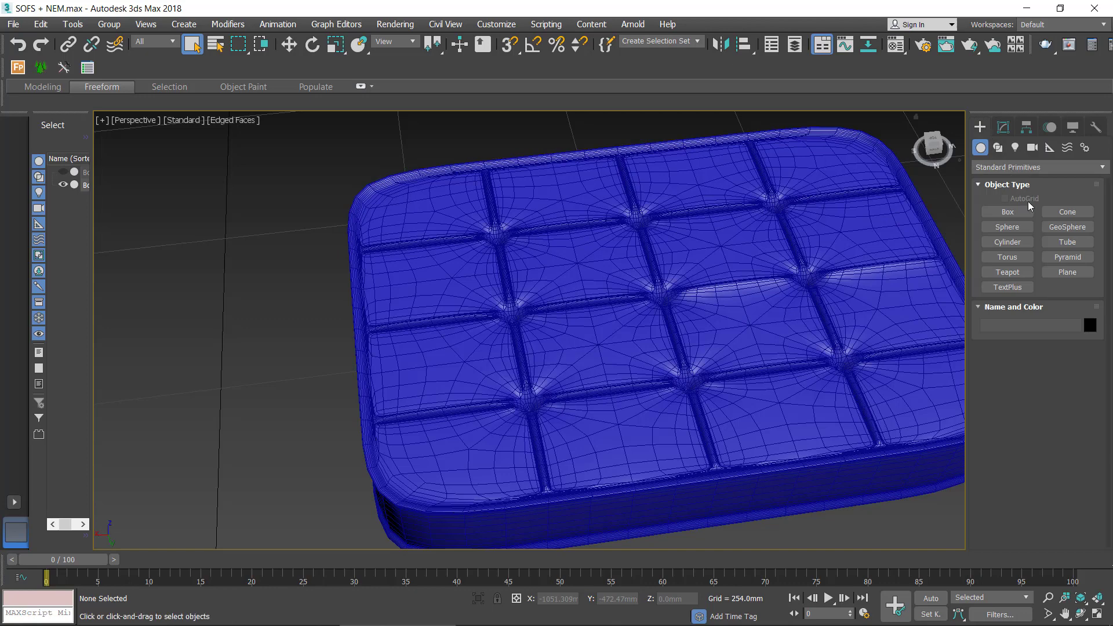
left_click(1021, 228)
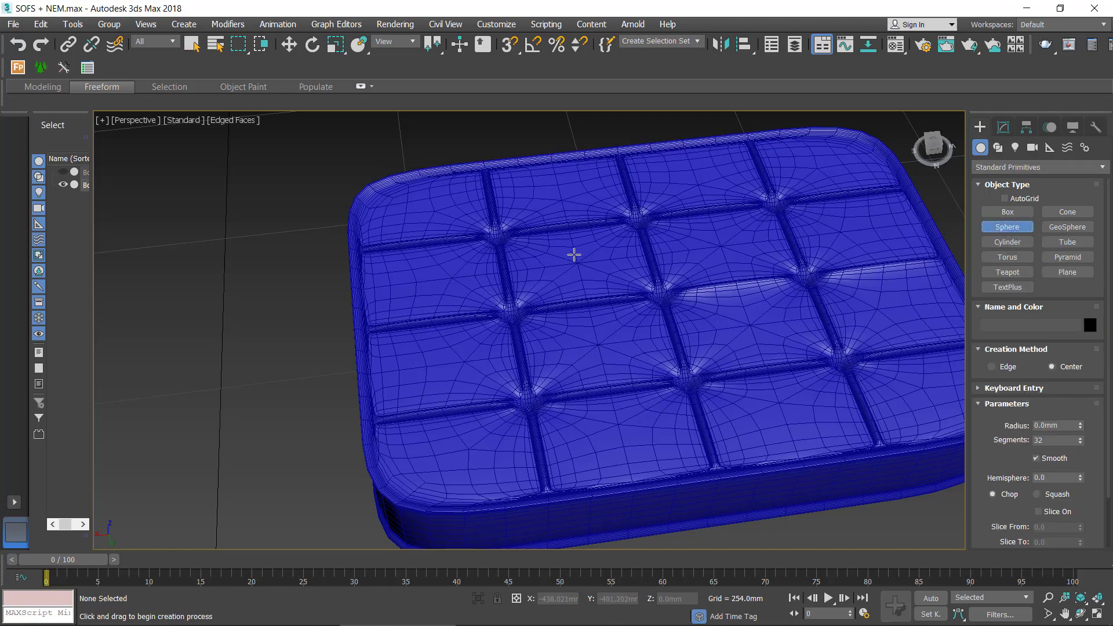
Draw a sphere at a cushion tufting point in the Top view
key("alt+w")
scroll(374, 217, "up", 5)
middle_click_drag(288, 225, 336, 243)
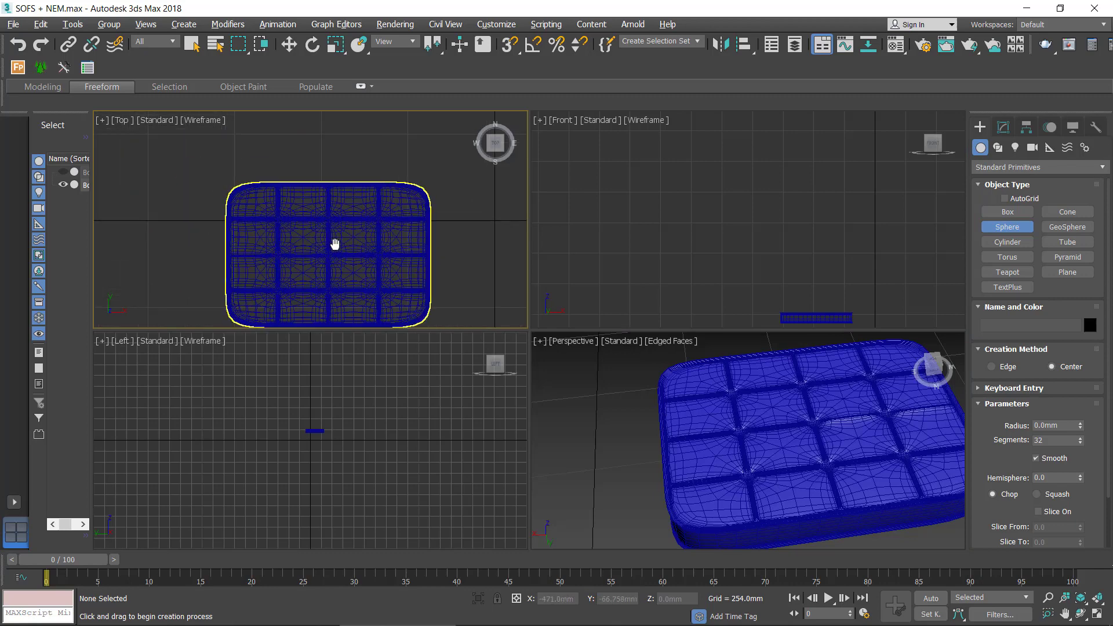
scroll(335, 244, "up", 4)
left_click_drag(222, 195, 232, 196)
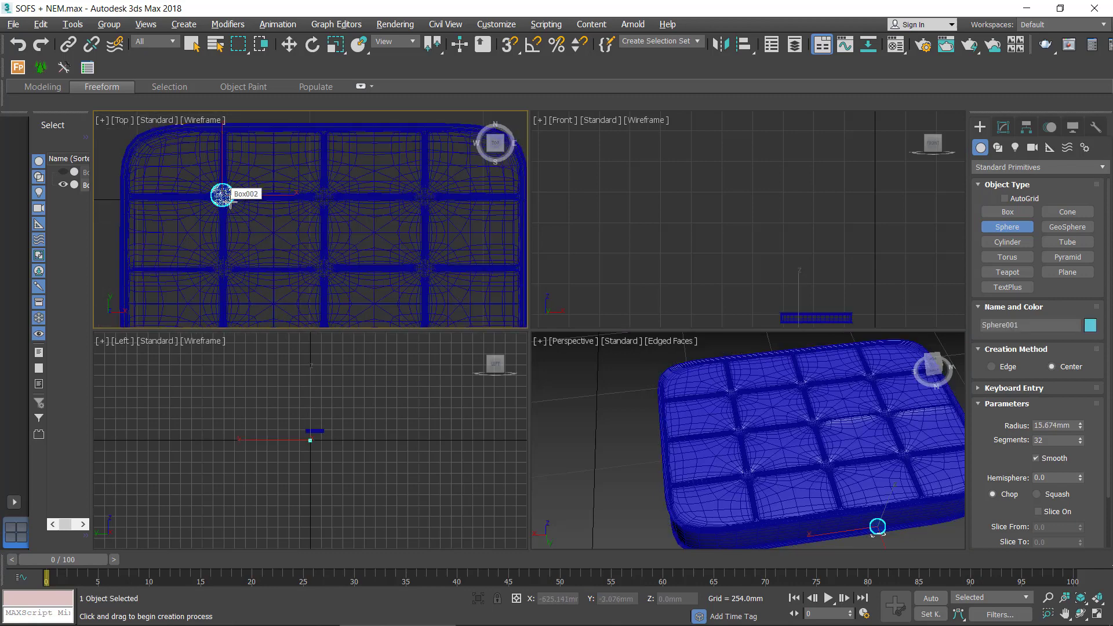
Raise the sphere in the Front view up onto the cushion top
key("w")
right_click(691, 210)
scroll(799, 169, "down", 2)
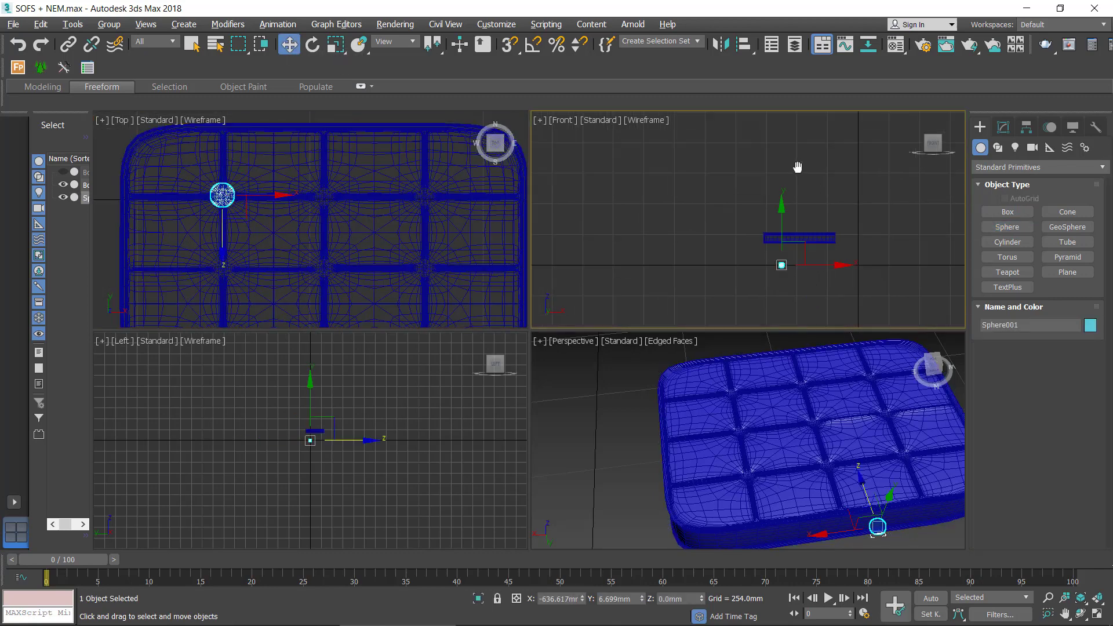
scroll(763, 232, "up", 3)
left_click_drag(763, 208, 765, 193)
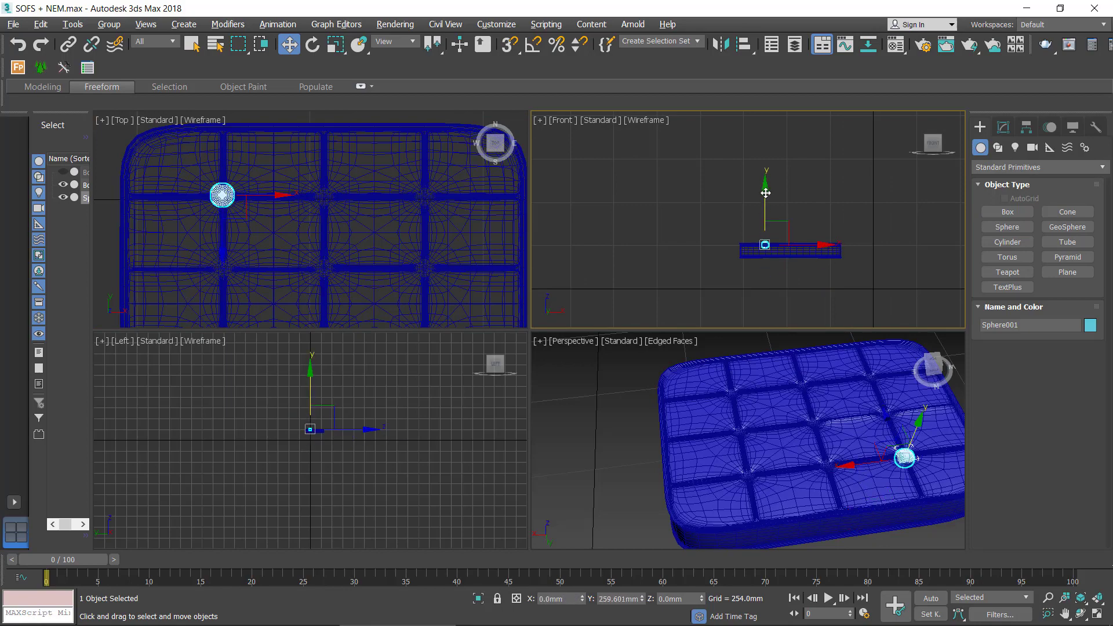
In a maximized Perspective view, scale the sphere down along Z to about 40% height
right_click(834, 392)
key("alt+w")
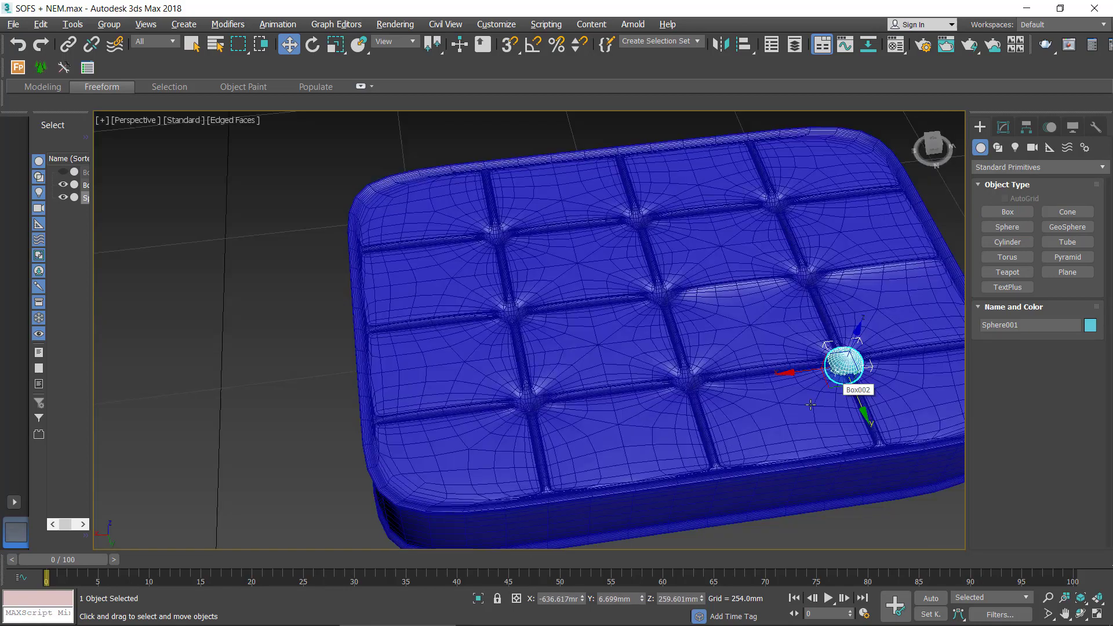
scroll(840, 371, "up", 3)
middle_click_drag(719, 328, 323, 215)
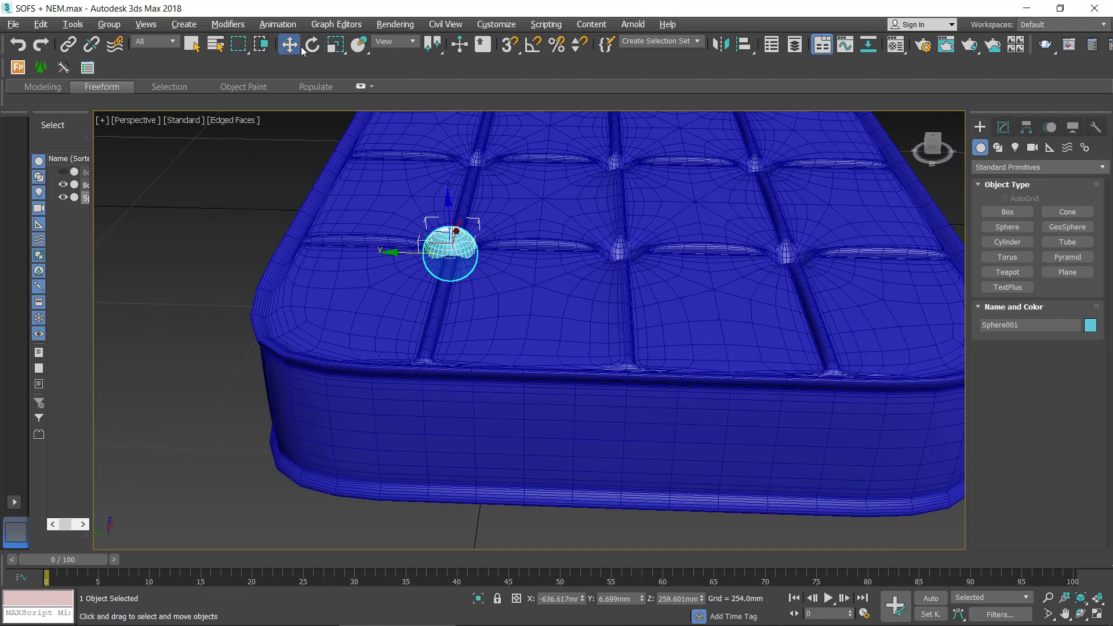
left_click(337, 46)
mouse_move(586, 220)
middle_mouse_down("alt")
mouse_move(613, 310)
mouse_move(580, 273)
middle_mouse_up("alt")
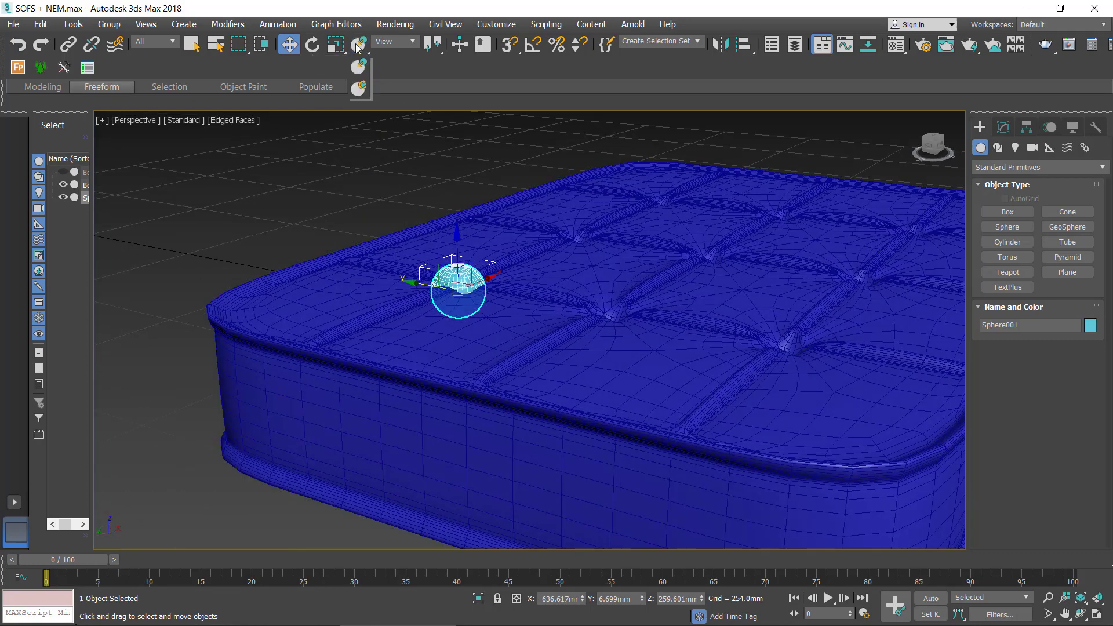
left_click(335, 45)
mouse_move(407, 139)
middle_mouse_down("alt")
mouse_move(454, 251)
mouse_move(455, 241)
middle_mouse_up("alt")
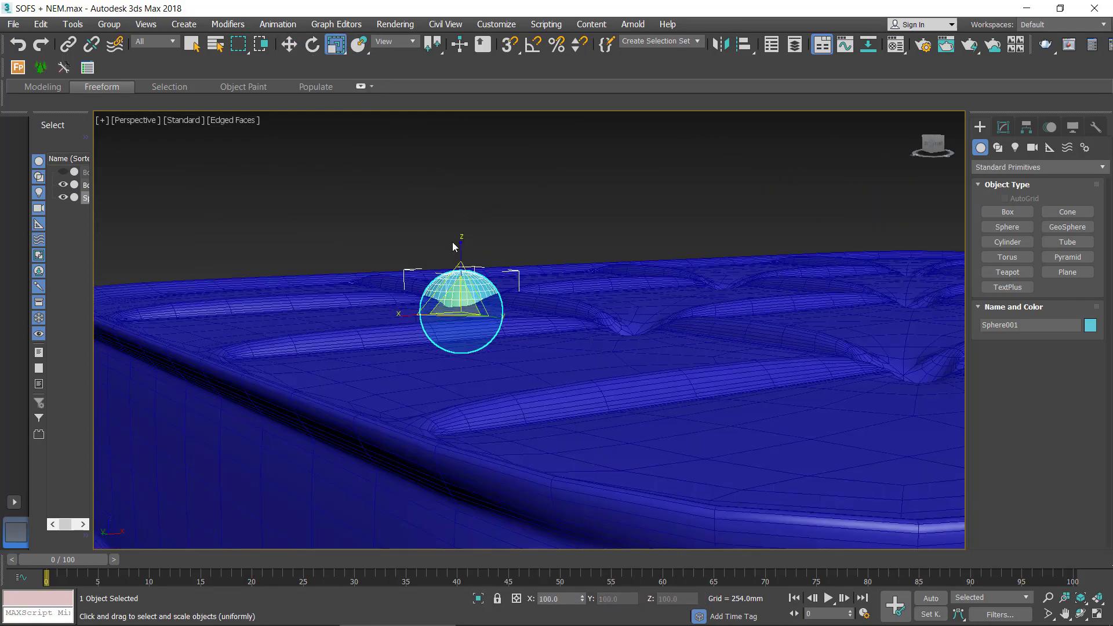
left_click_drag(454, 242, 462, 290)
middle_click_drag(462, 290, 472, 285, "alt")
Lift the flattened button onto the surface and set its radius to 10.734mm
key("w")
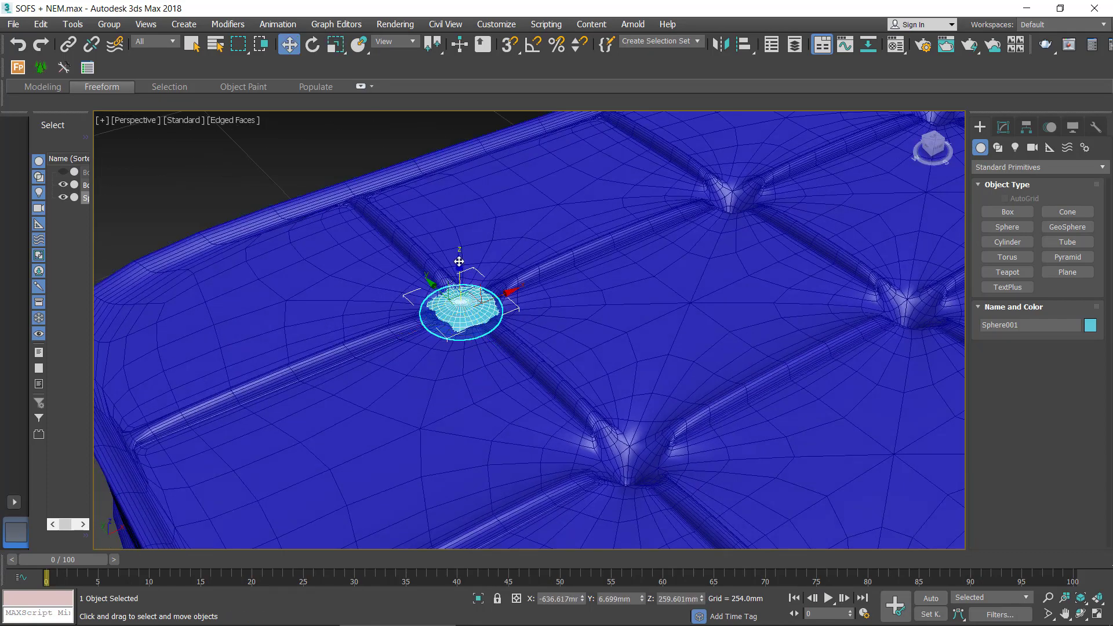
left_click_drag(458, 260, 459, 250)
left_click(1003, 127)
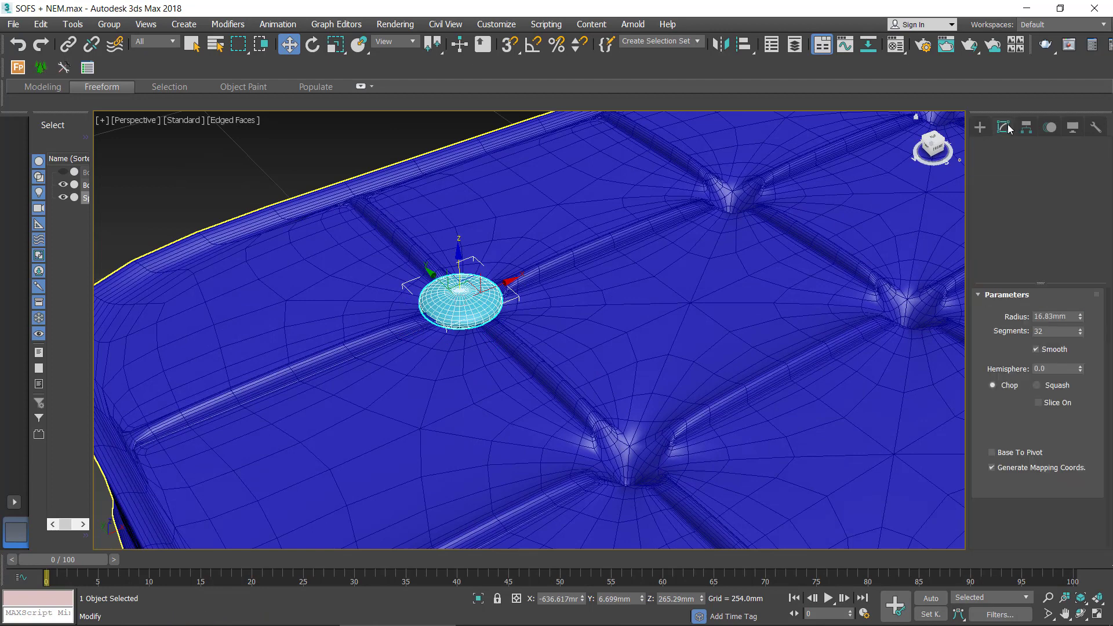
left_click_drag(1081, 322, 1073, 335)
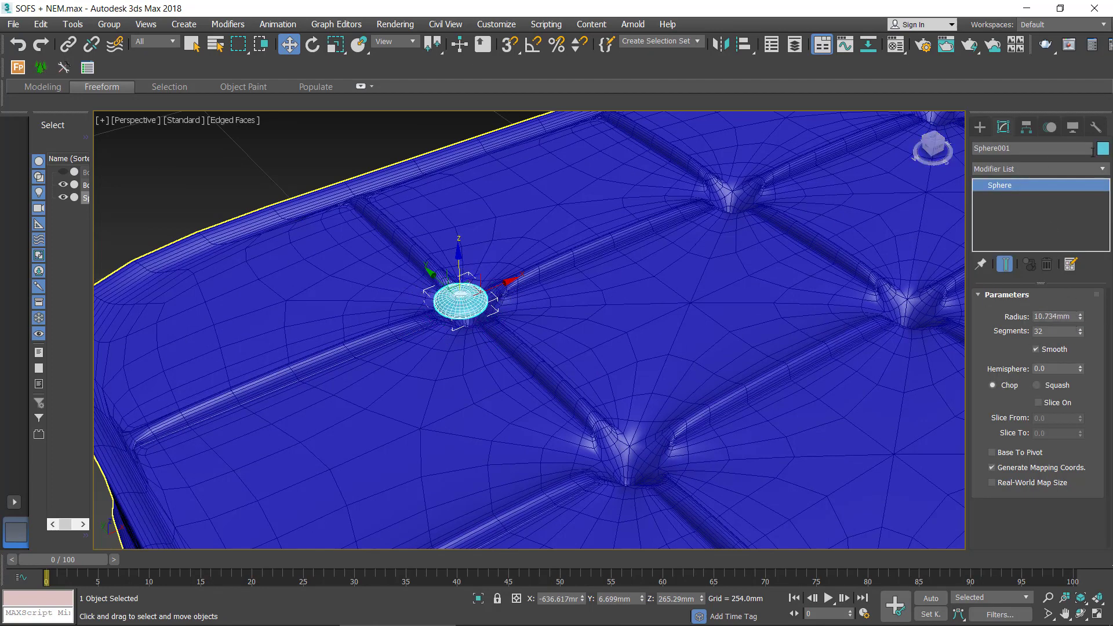
Make the button white, then deselect it
left_click(976, 253)
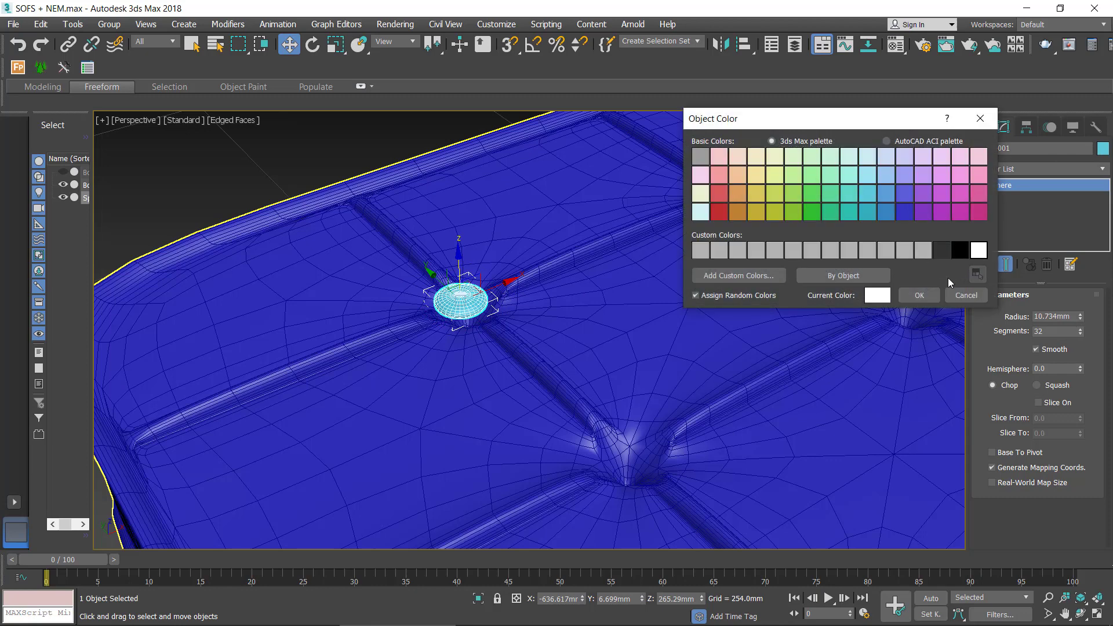
left_click(919, 295)
left_click(323, 182)
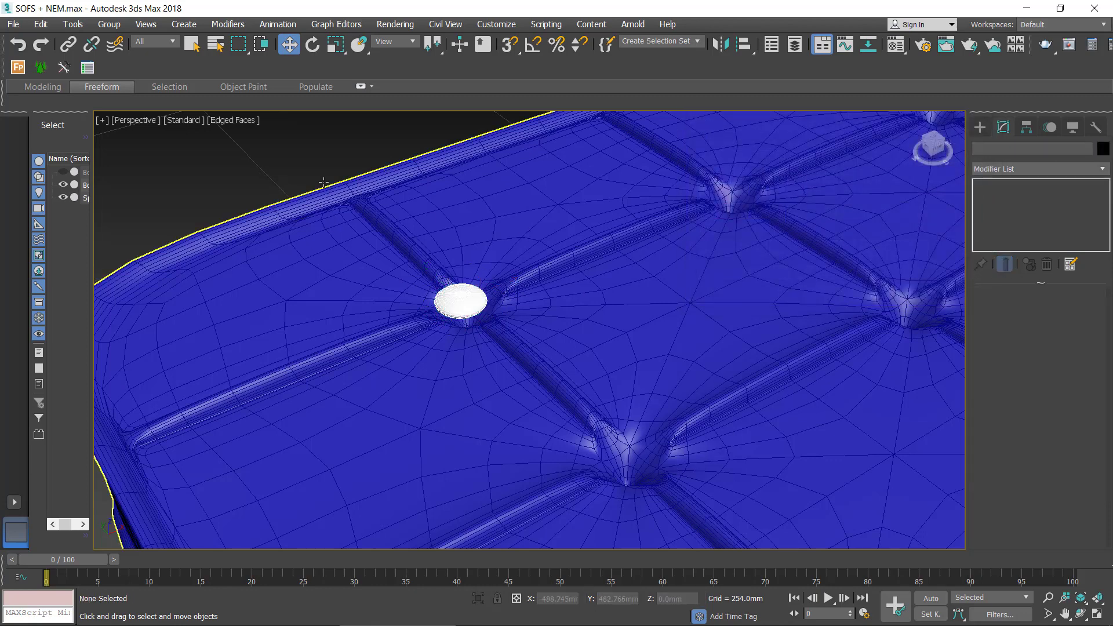
Switch the viewport from Edged Faces to Default Shading
left_click(232, 120)
left_click(259, 248)
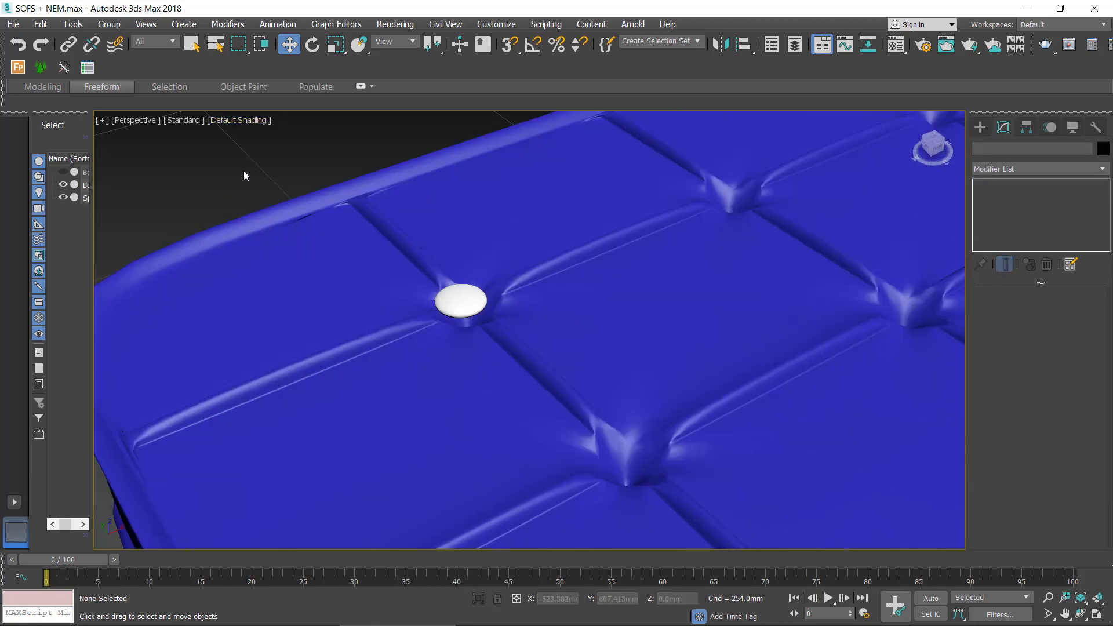
scroll(657, 381, "down", 3)
scroll(658, 381, "down", 2)
scroll(616, 378, "down", 2)
scroll(616, 378, "up", 2)
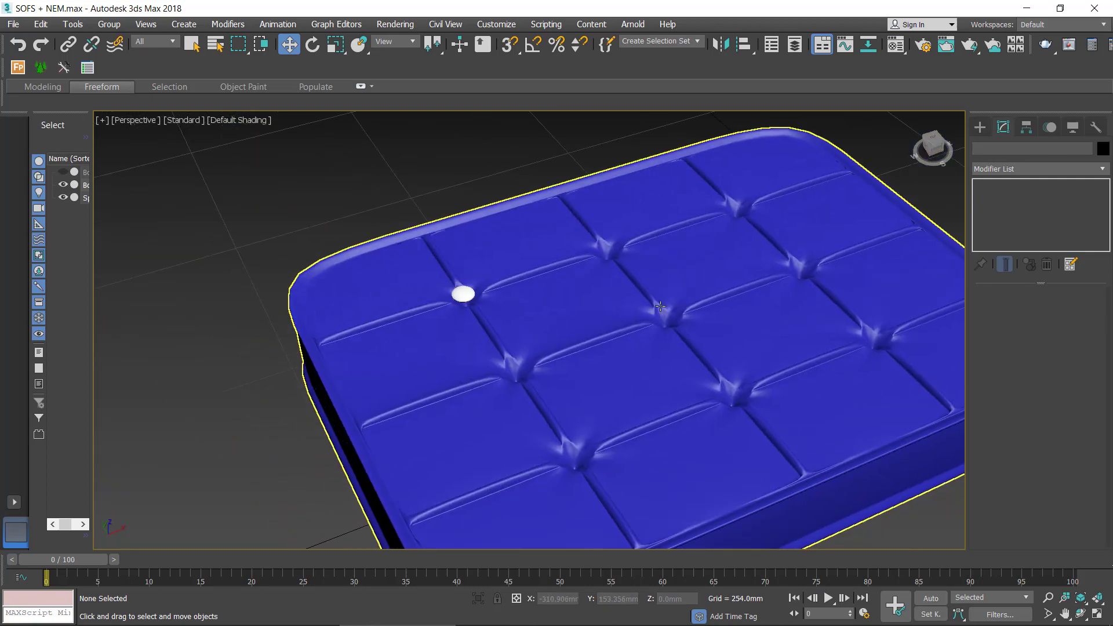
scroll(616, 378, "up", 2)
Enlarge the button sphere's radius to 13.782mm, then return to four viewports
left_click(364, 288)
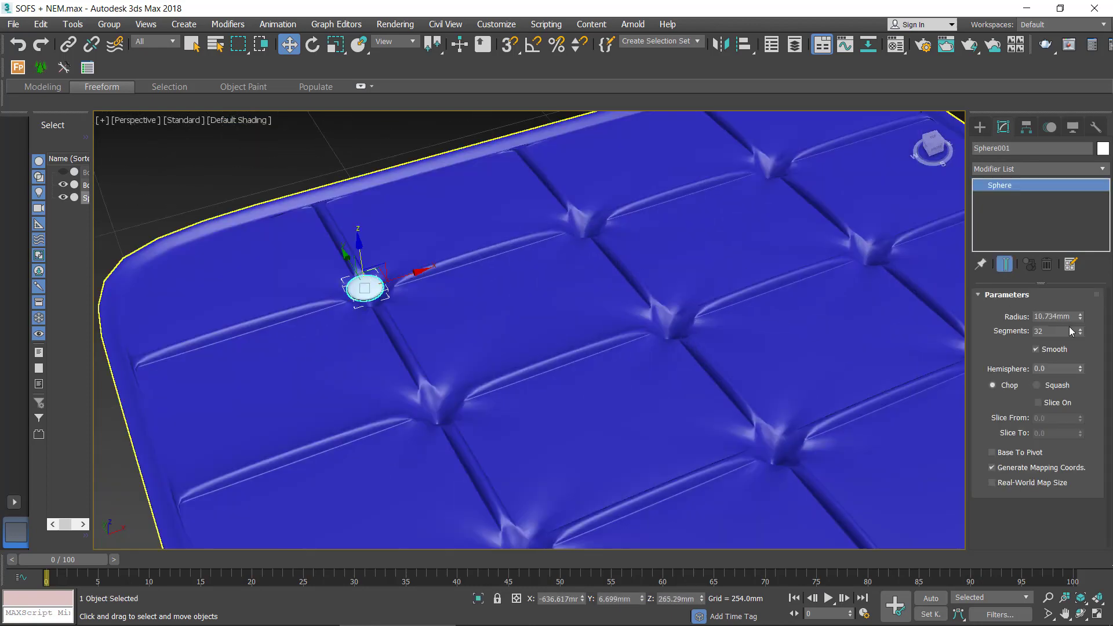
left_click_drag(1082, 319, 1081, 306)
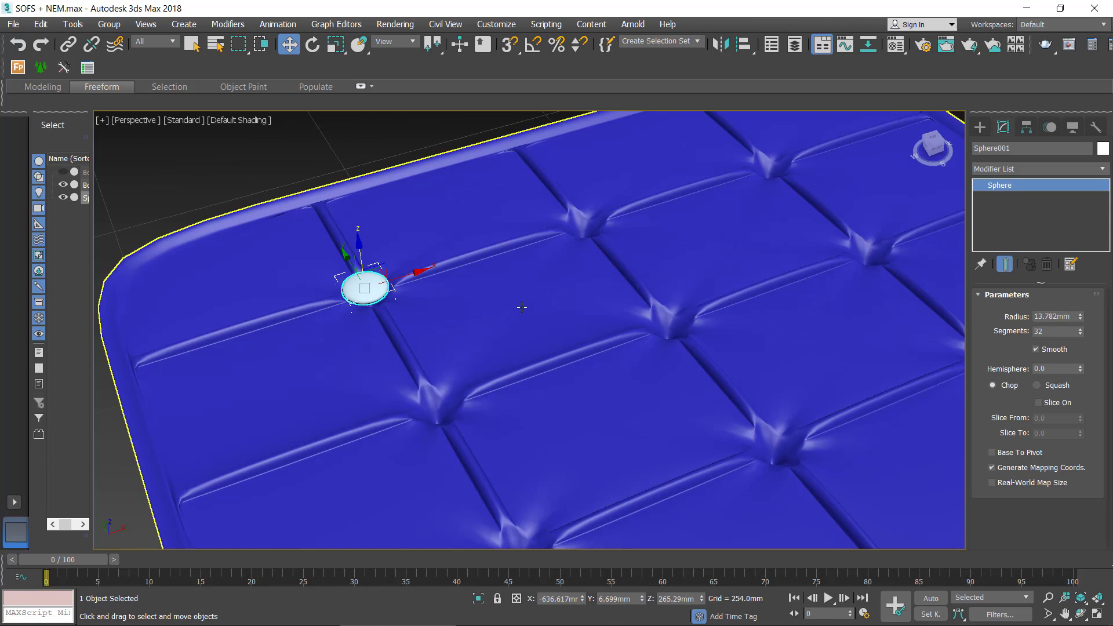
scroll(486, 300, "down", 2)
key("alt+w")
In a maximized Top view, Shift-drag the button along X to copy it onto the next tuft
scroll(486, 300, "down", 2)
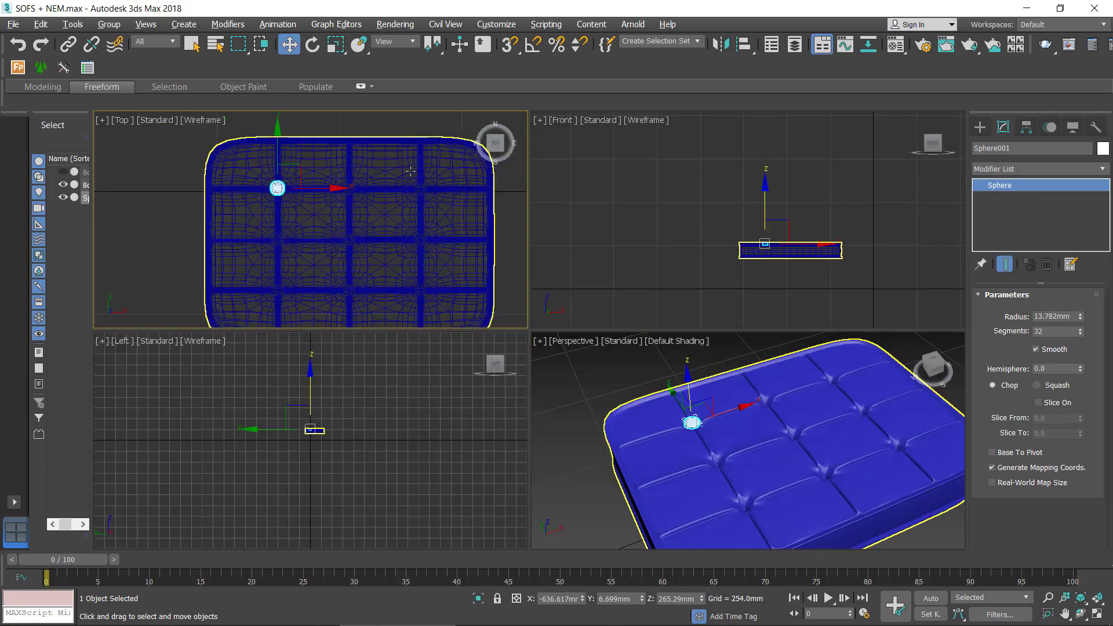
key("alt+w")
scroll(580, 187, "down", 3)
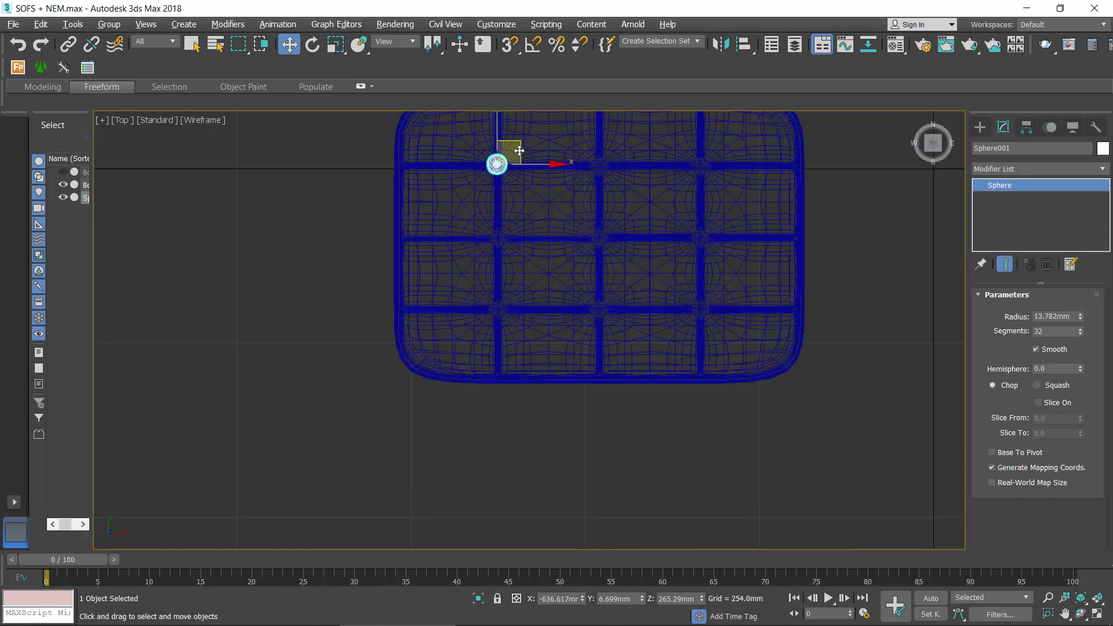
middle_click_drag(520, 198, 495, 251)
scroll(495, 251, "up", 2)
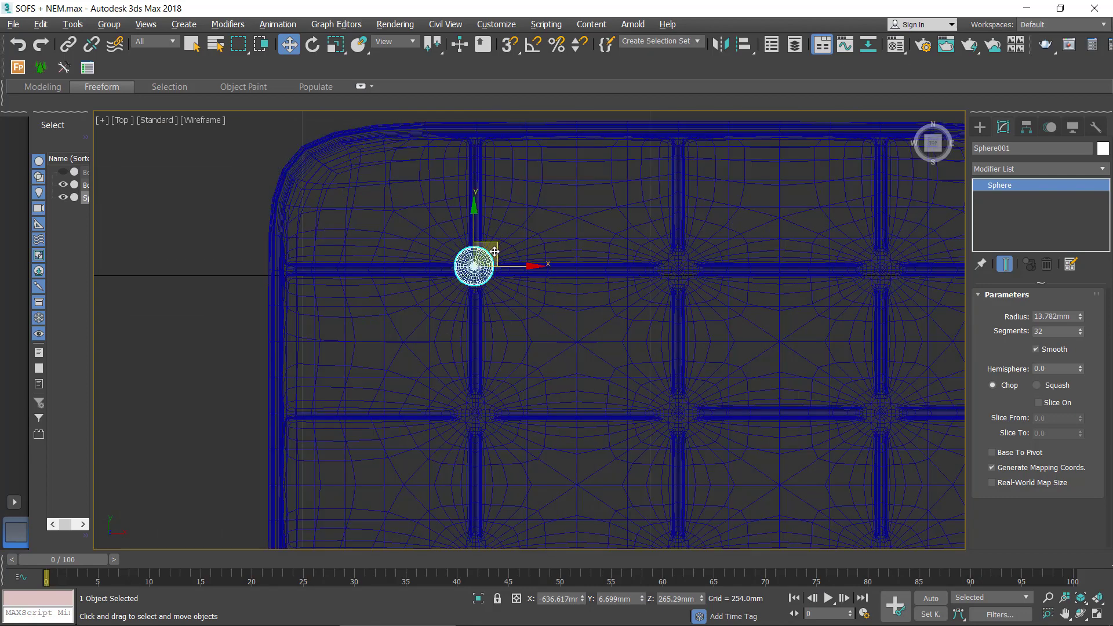
left_click_drag(494, 243, 732, 255)
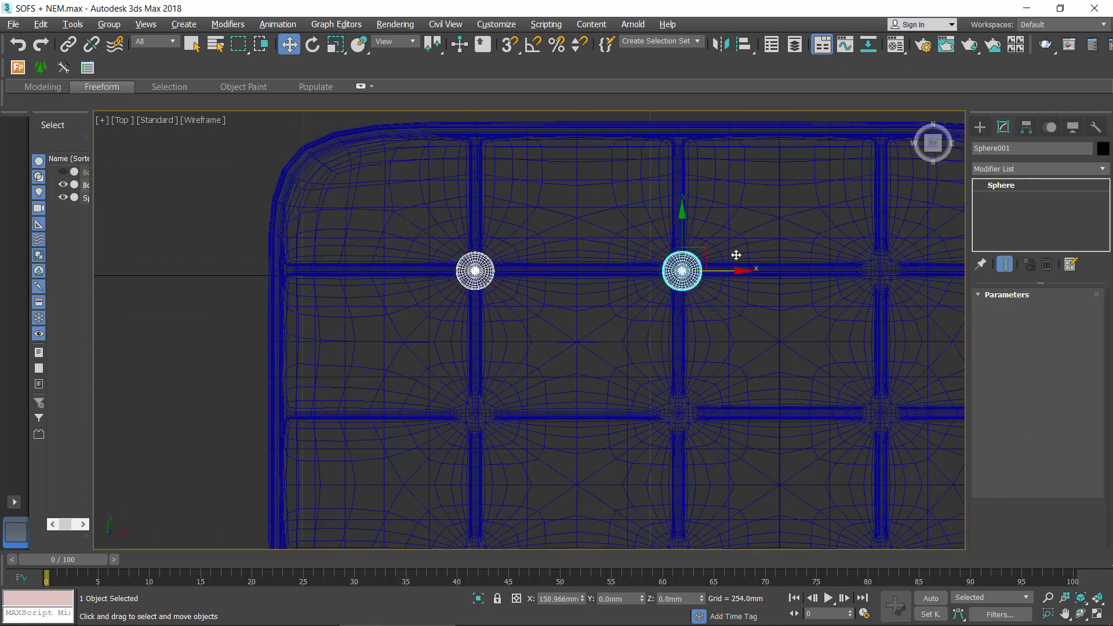
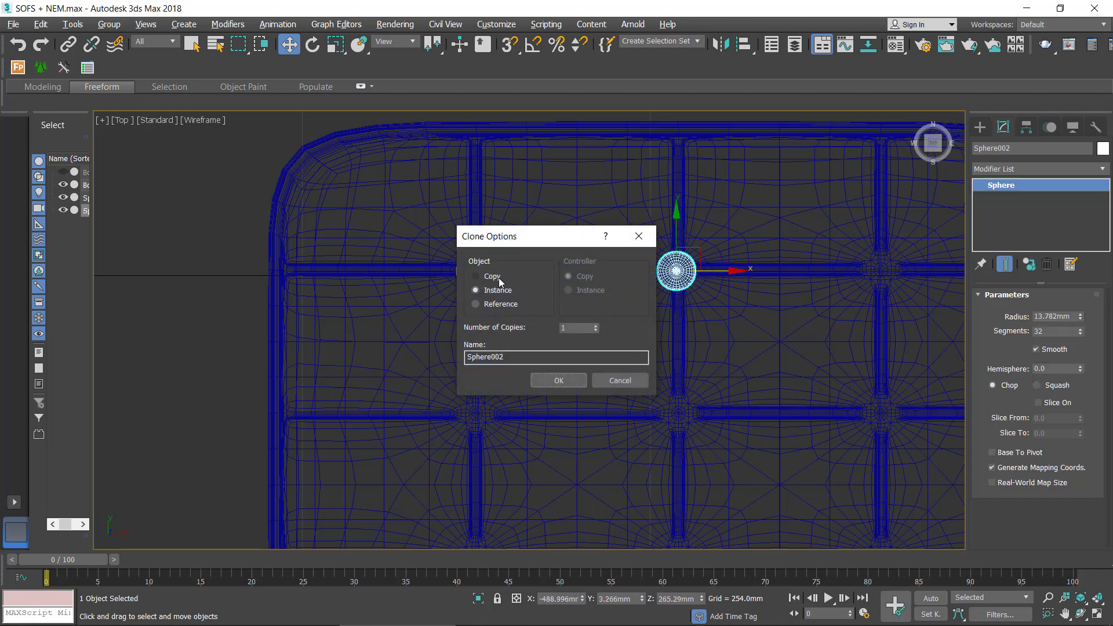
Finish the third button sphere and select the full row of three buttons
left_click(559, 380)
left_click(475, 271, "ctrl")
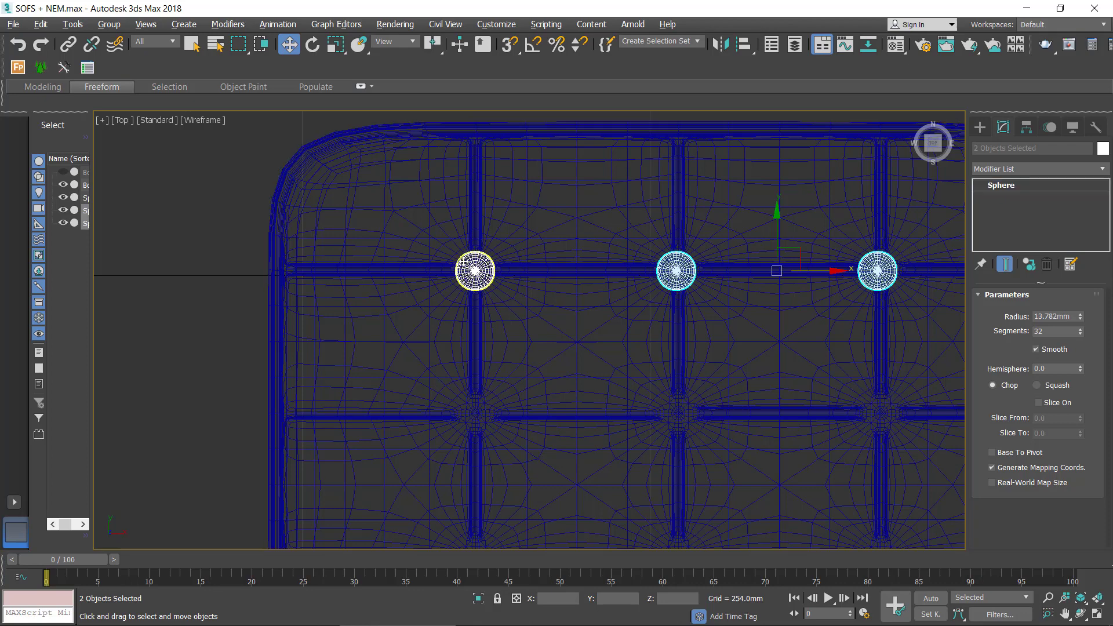
scroll(696, 336, "down", 3)
middle_click_drag(702, 336, 647, 238)
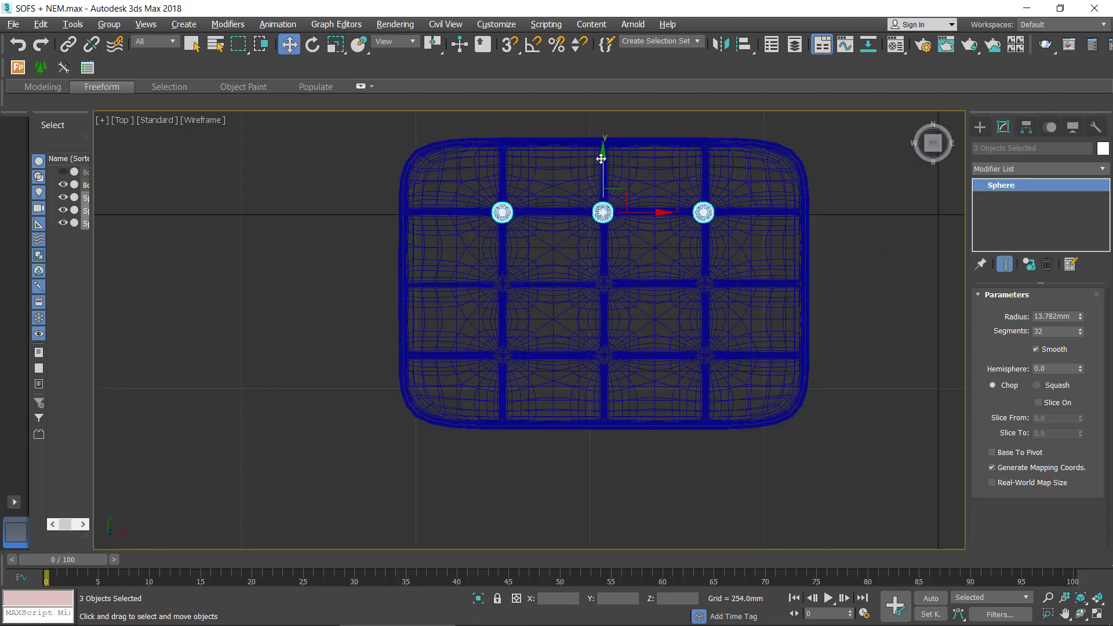
Instance the button row into 2 more rows for a 3×3 grid, then select the cushion and spheres
left_click_drag(606, 163, 590, 227, "shift")
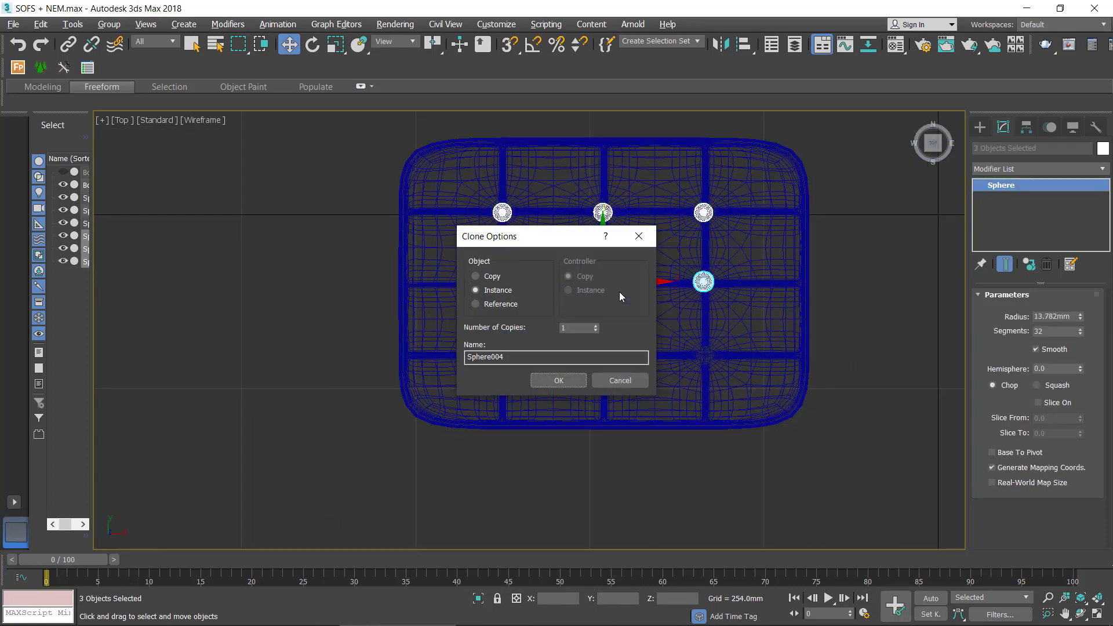
left_click(596, 326)
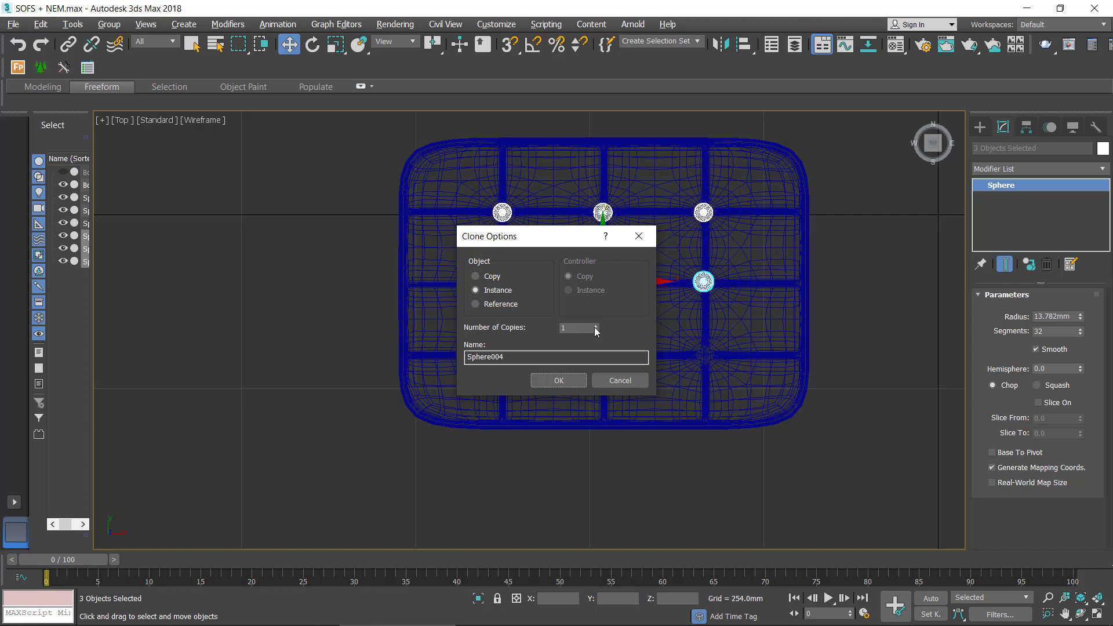
left_click(560, 380)
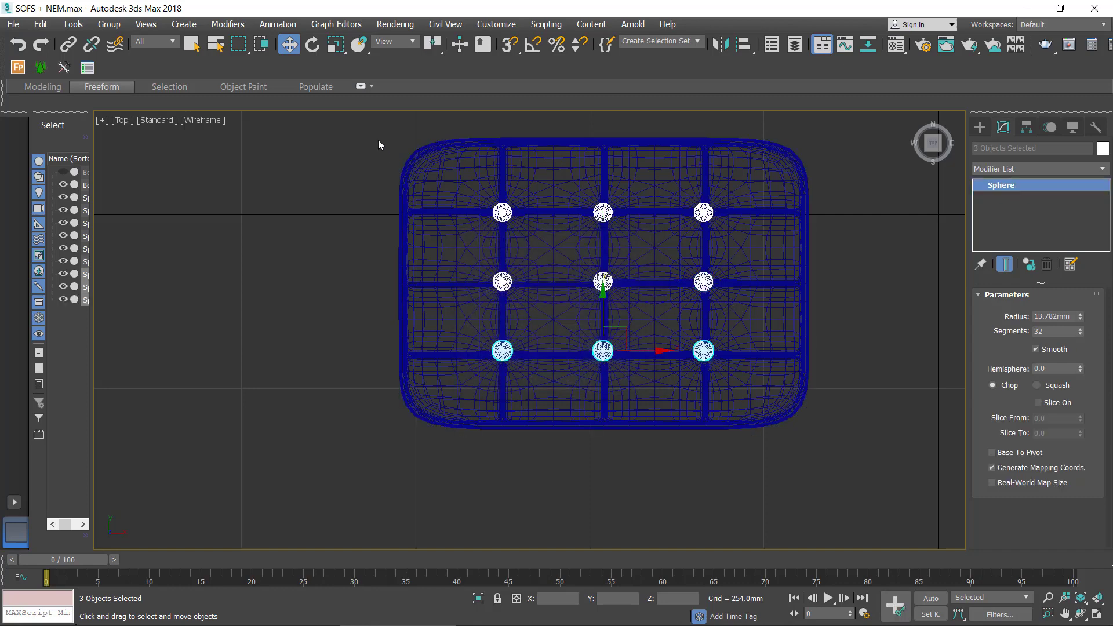
left_click_drag(375, 127, 673, 274)
left_click_drag(861, 452, 839, 405)
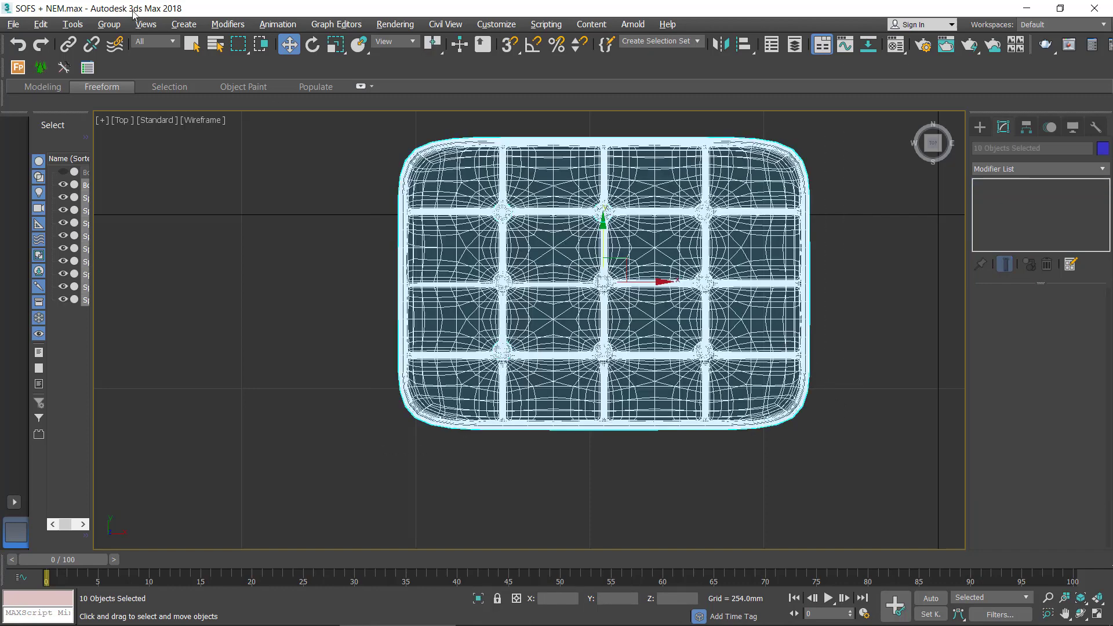
Group the cushion and its nine buttons as Group001
left_click(109, 24)
left_click(139, 52)
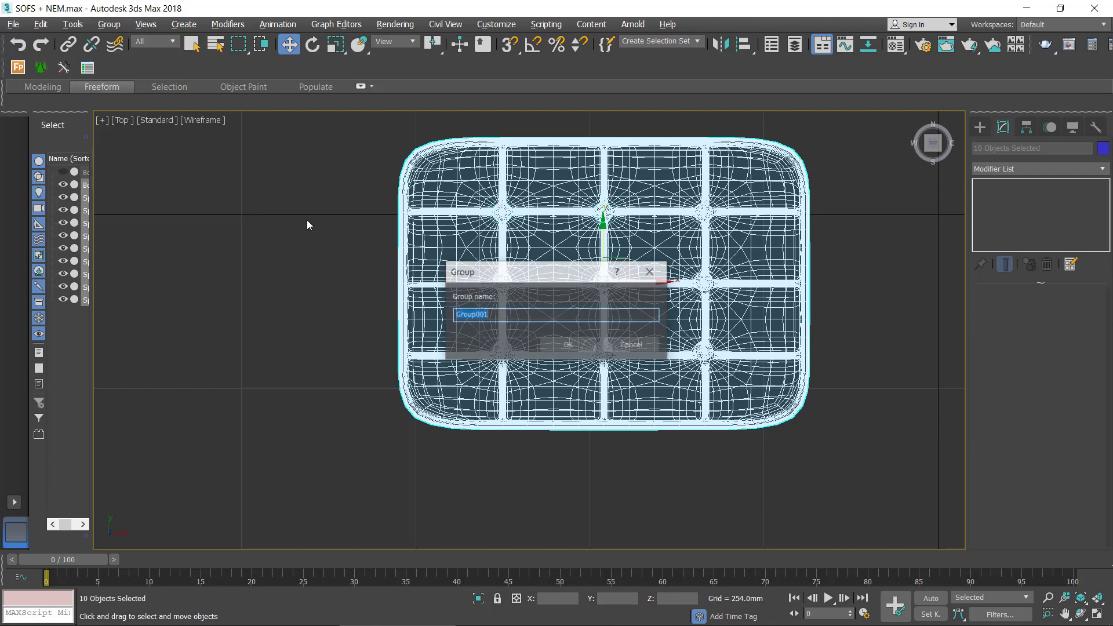
key("Return")
Unhide all other sofa parts and maximize the Perspective viewport
right_click(283, 189)
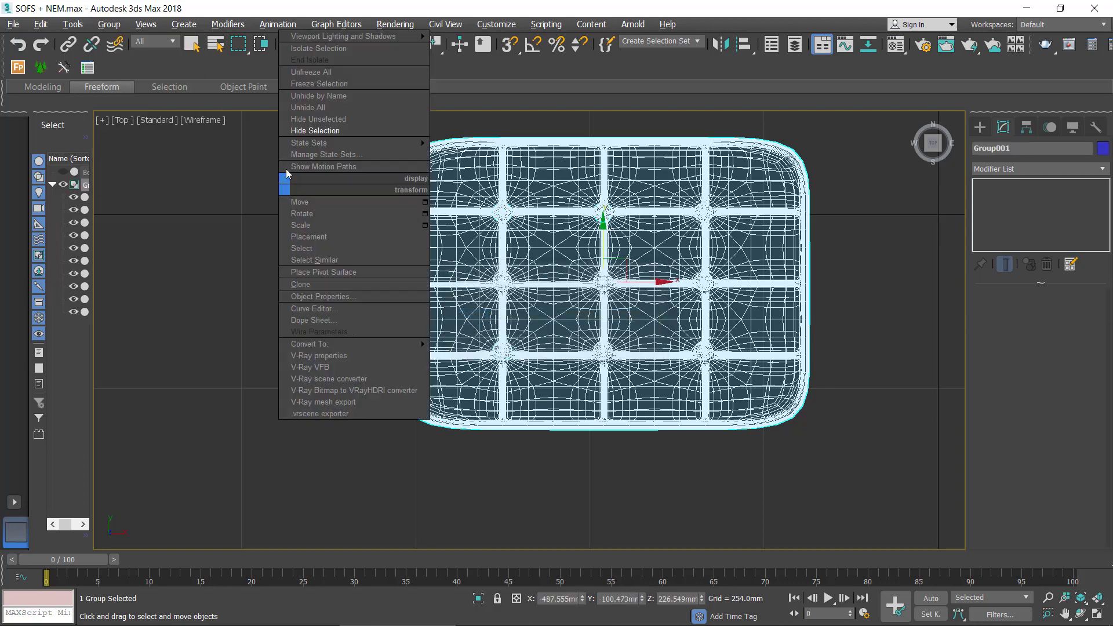
left_click(319, 107)
key("alt+w")
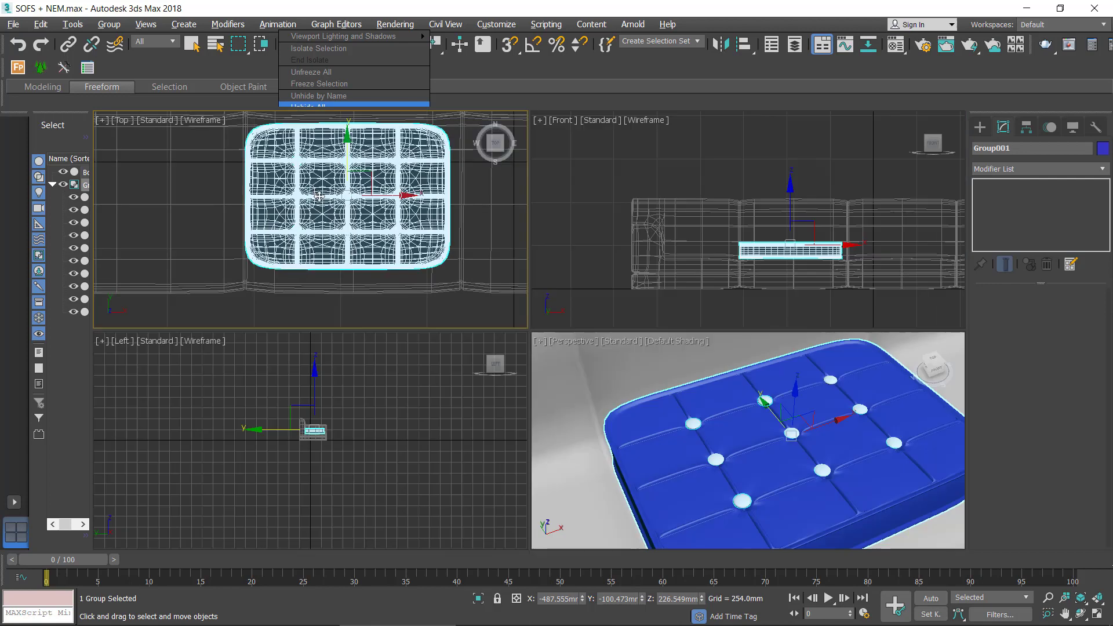
scroll(690, 352, "down", 3)
key("alt+w")
scroll(700, 353, "down", 4)
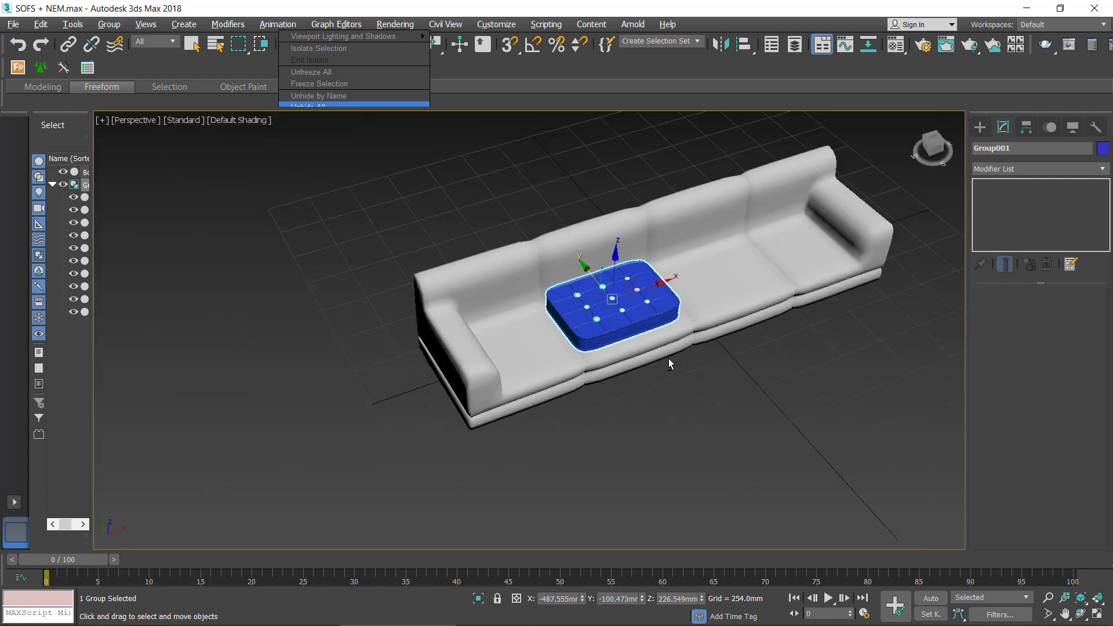
scroll(669, 359, "down", 1)
scroll(611, 324, "up", 2)
scroll(624, 341, "up", 2)
scroll(636, 350, "up", 2)
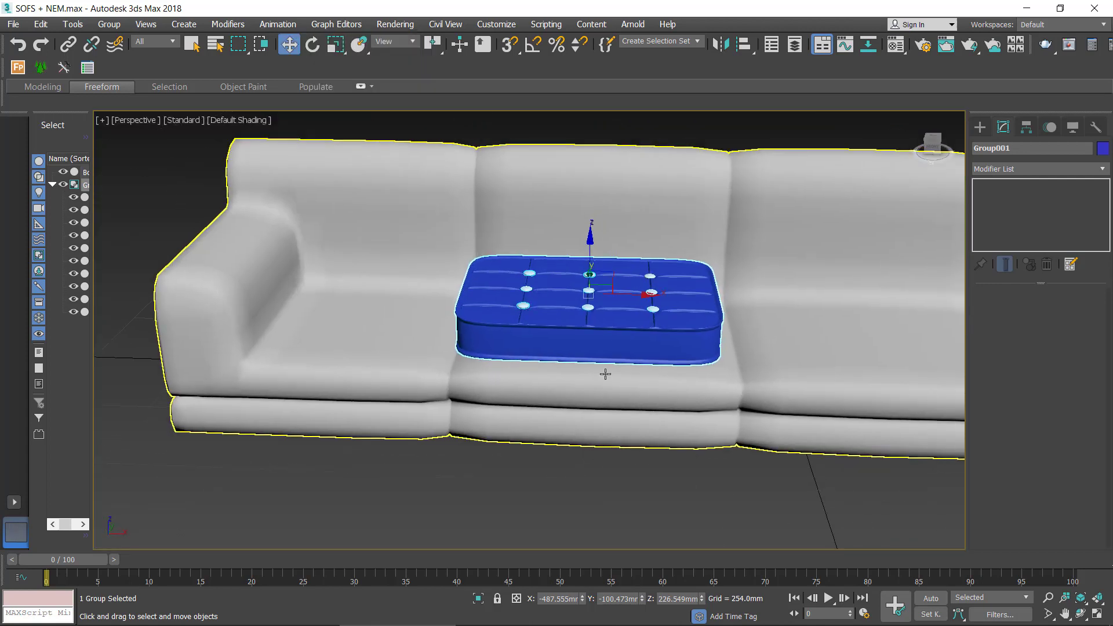
scroll(604, 372, "up", 3)
Scale Group001 along Y to about 121% to fill the seat depth
left_click_drag(638, 256, 649, 265)
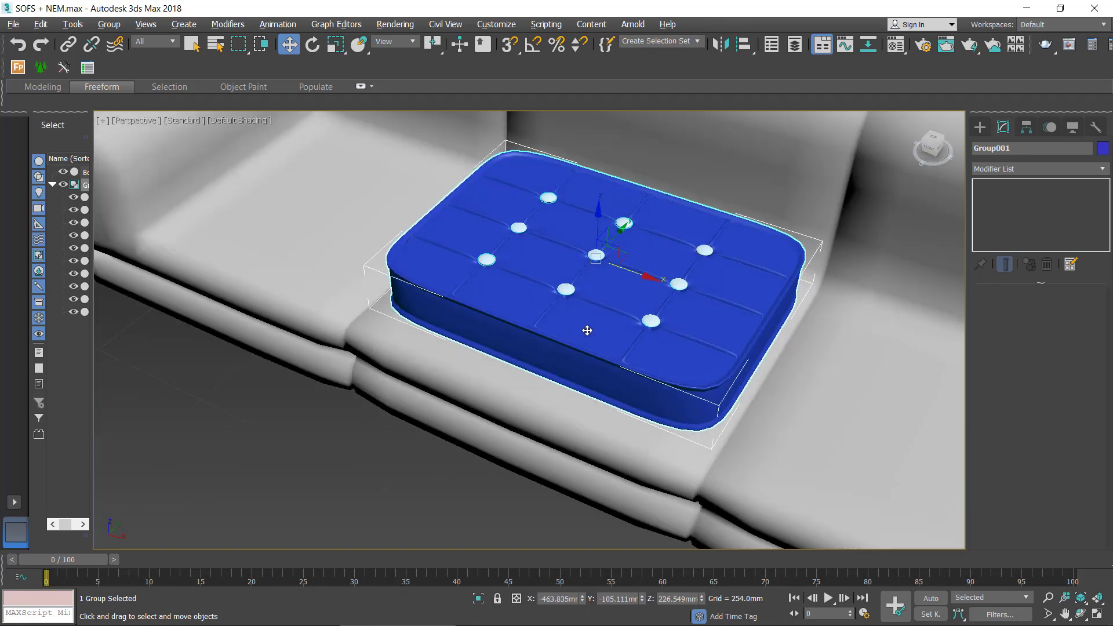
middle_click_drag(648, 264, 586, 337, "alt")
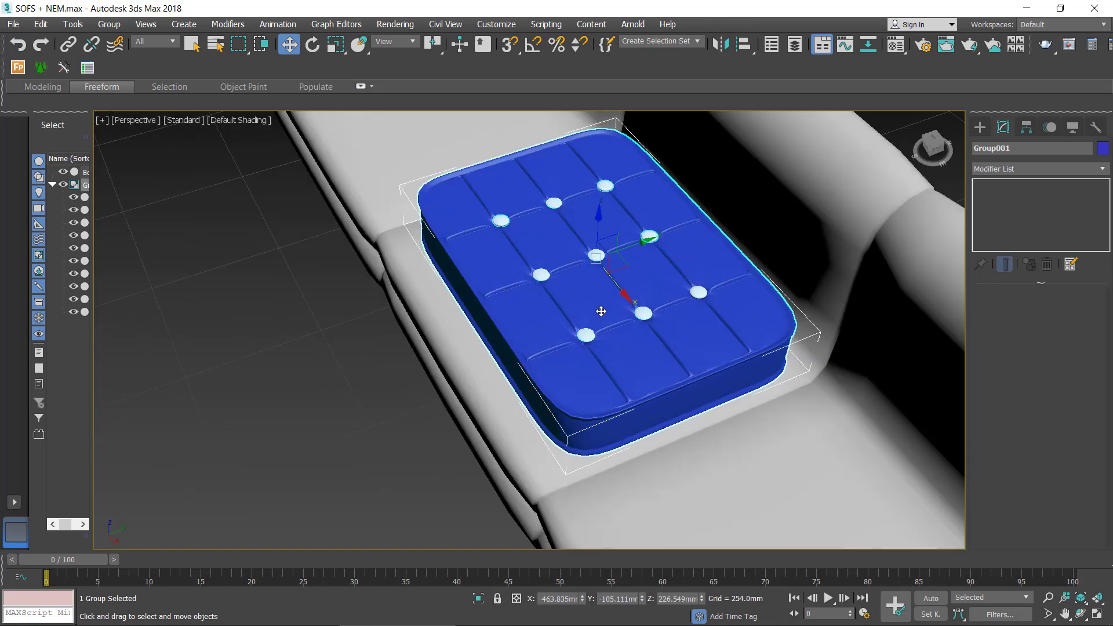
left_click(342, 46)
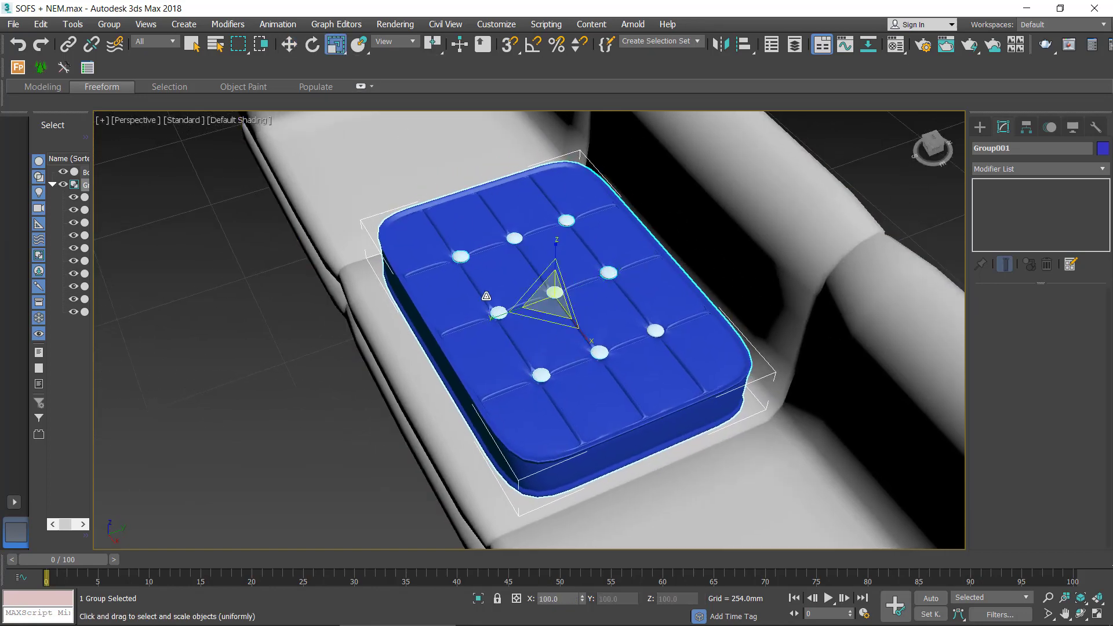
left_click_drag(487, 314, 484, 318)
mouse_move(484, 317)
middle_mouse_down("alt")
mouse_move(588, 283)
mouse_move(476, 273)
middle_mouse_up("alt")
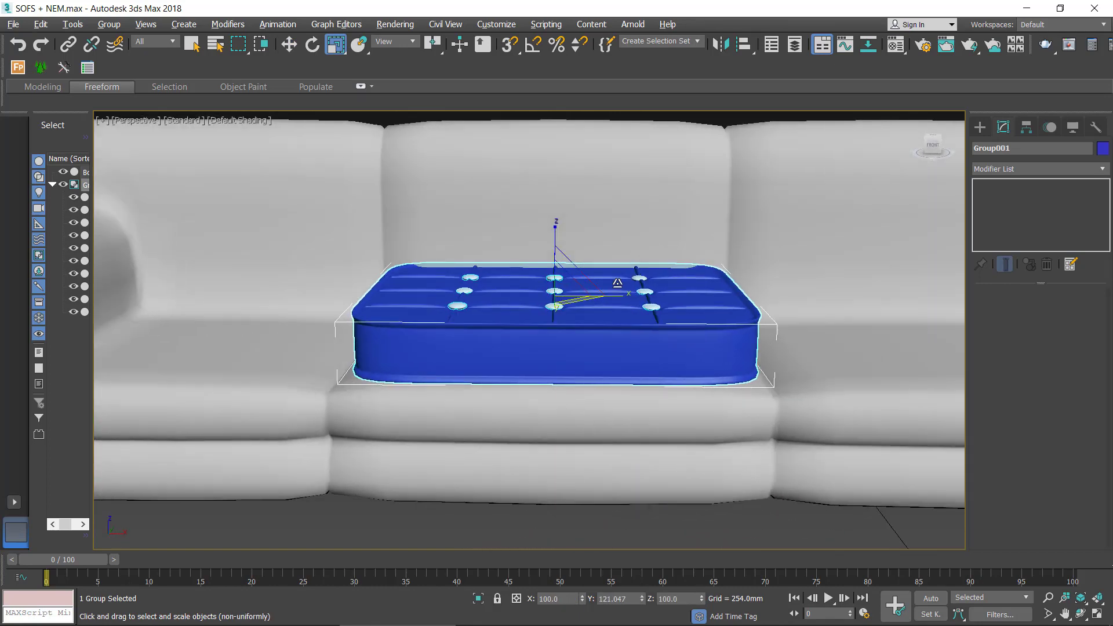
Shift-drag an instance of the cushion along X onto the neighbouring seat
left_click(291, 46)
middle_click_drag(579, 280, 378, 329, "alt")
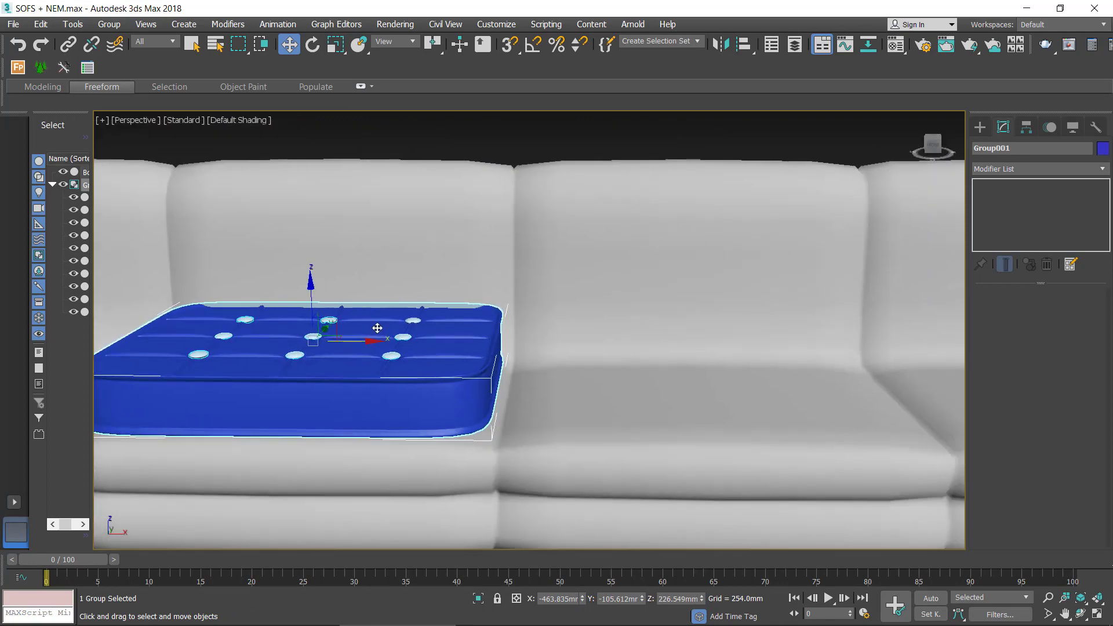
left_click_drag(368, 340, 749, 388, "shift")
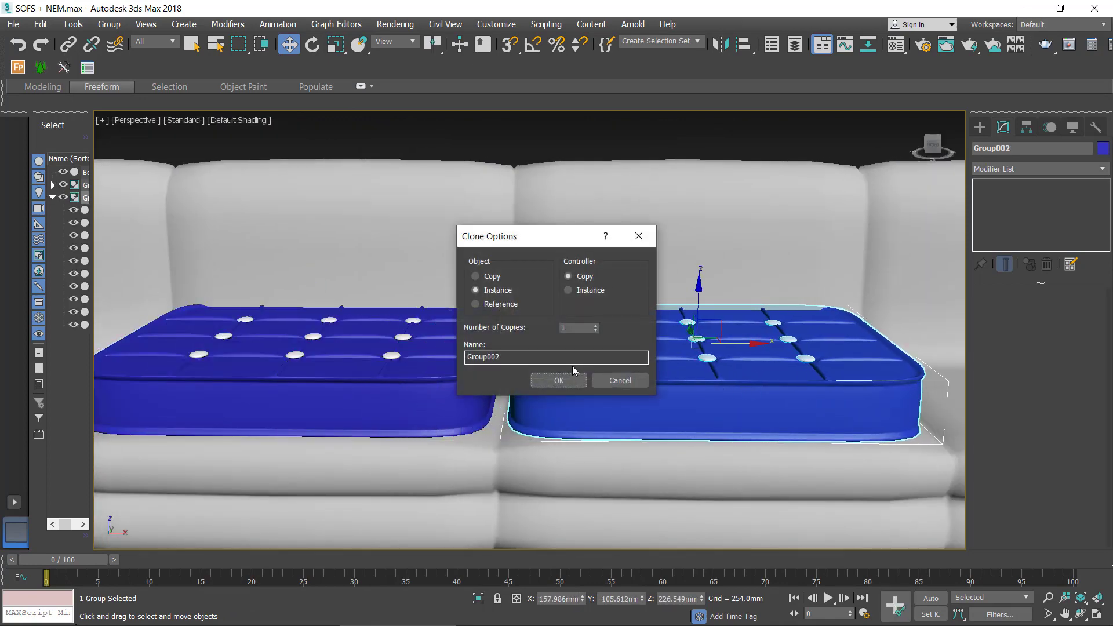
Confirm the Group002 instance and clone another instanced cushion onto the rightmost seat
left_click(584, 378)
middle_click_drag(584, 378, 489, 310, "alt")
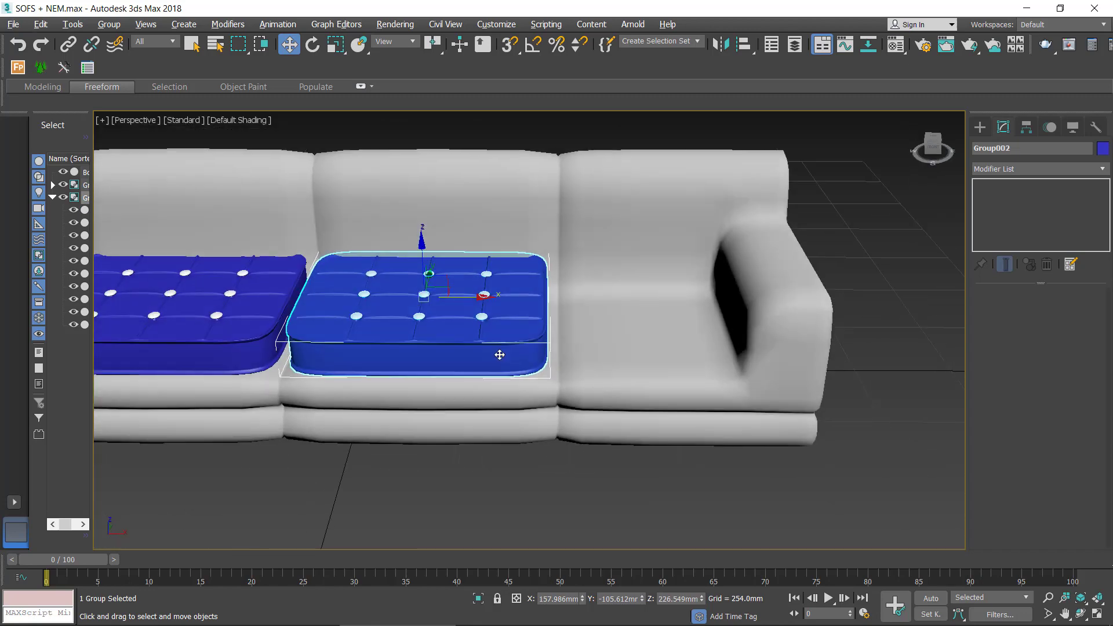
left_click_drag(466, 298, 734, 296, "shift")
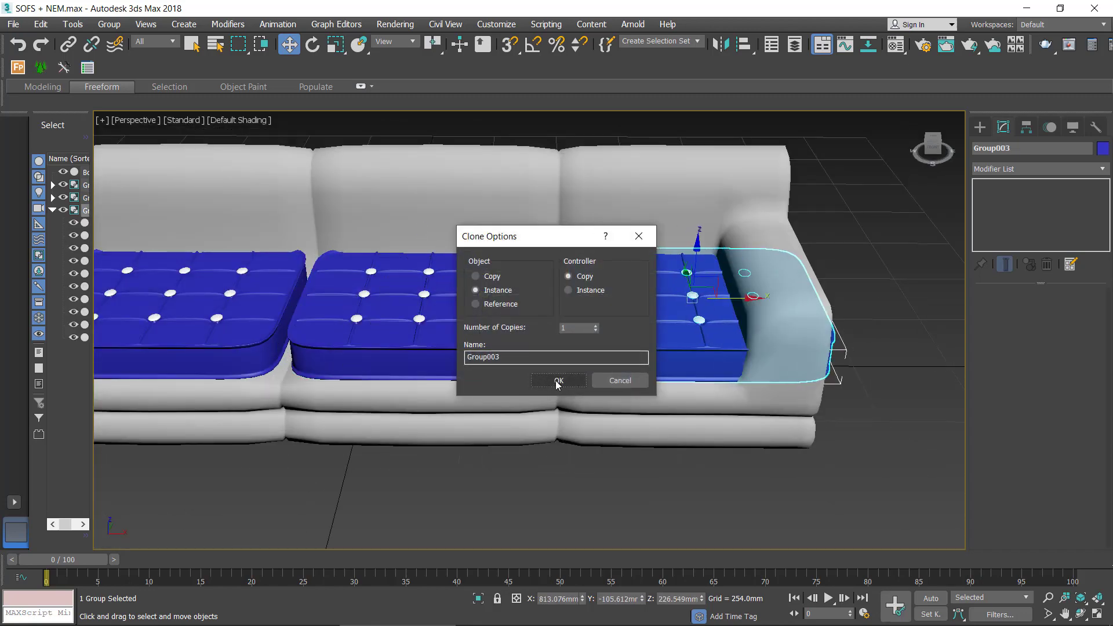
left_click(536, 380)
Narrow the rightmost cushion to 69% in X, reposition it, and clone one onto the left seat
key("r")
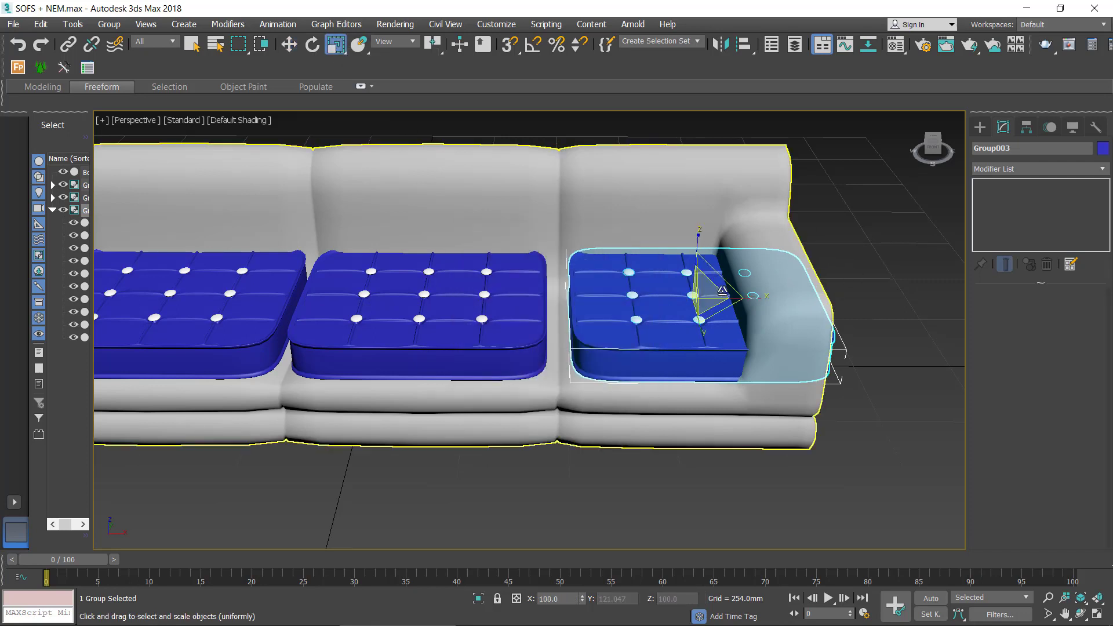
left_click_drag(758, 295, 705, 299)
key("w")
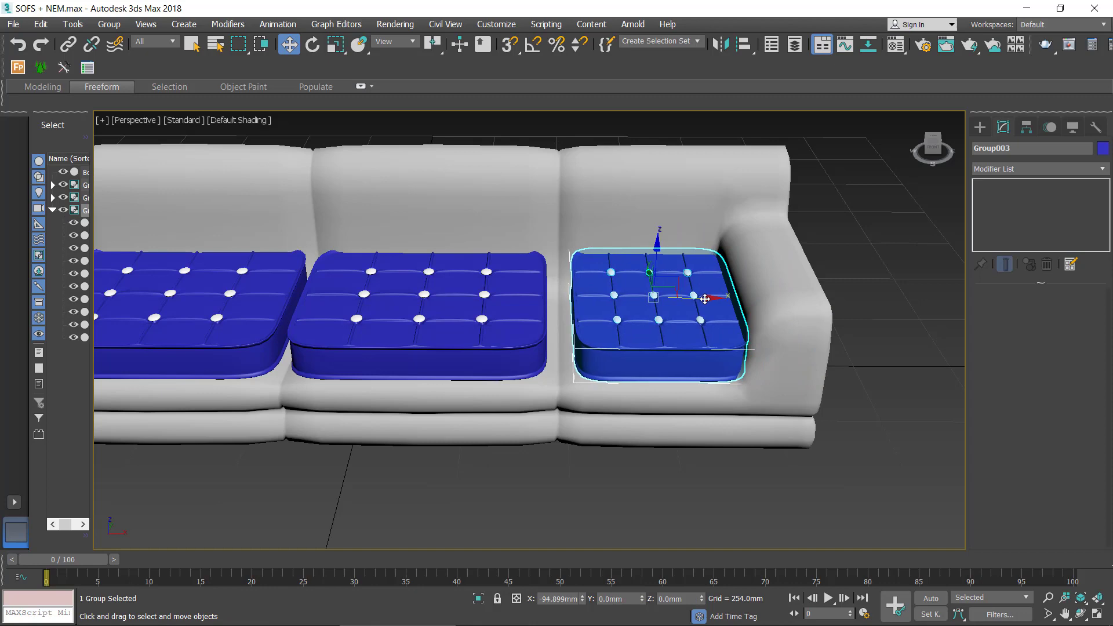
scroll(719, 298, "down", 4)
scroll(722, 297, "down", 1)
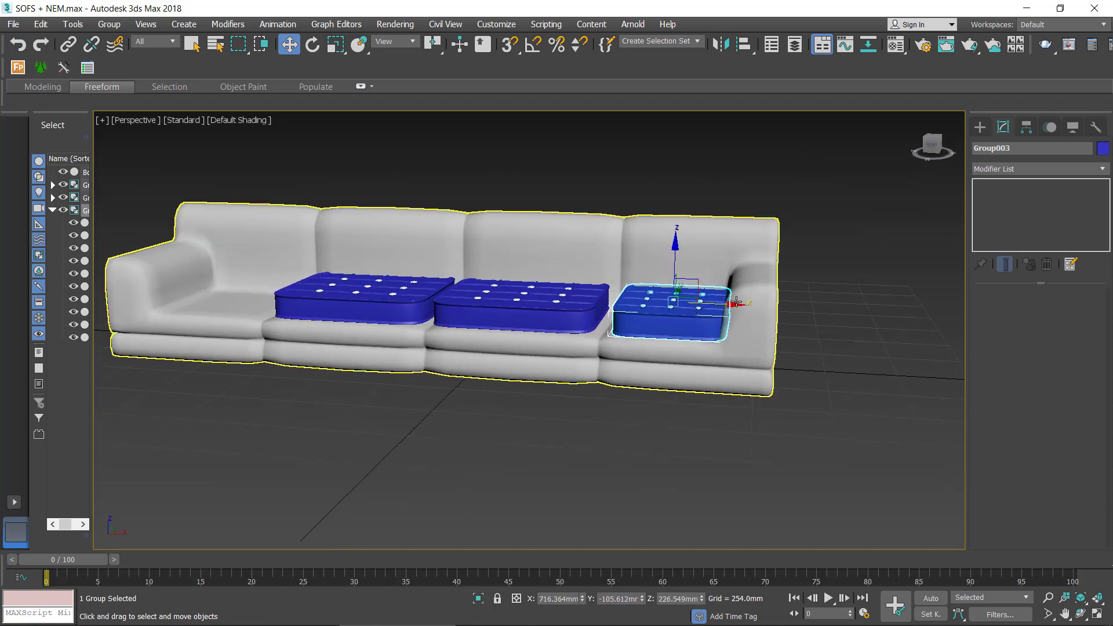
mouse_move(741, 306)
left_mouse_down()
mouse_move(297, 261)
mouse_move(306, 255)
left_mouse_up()
key("Return")
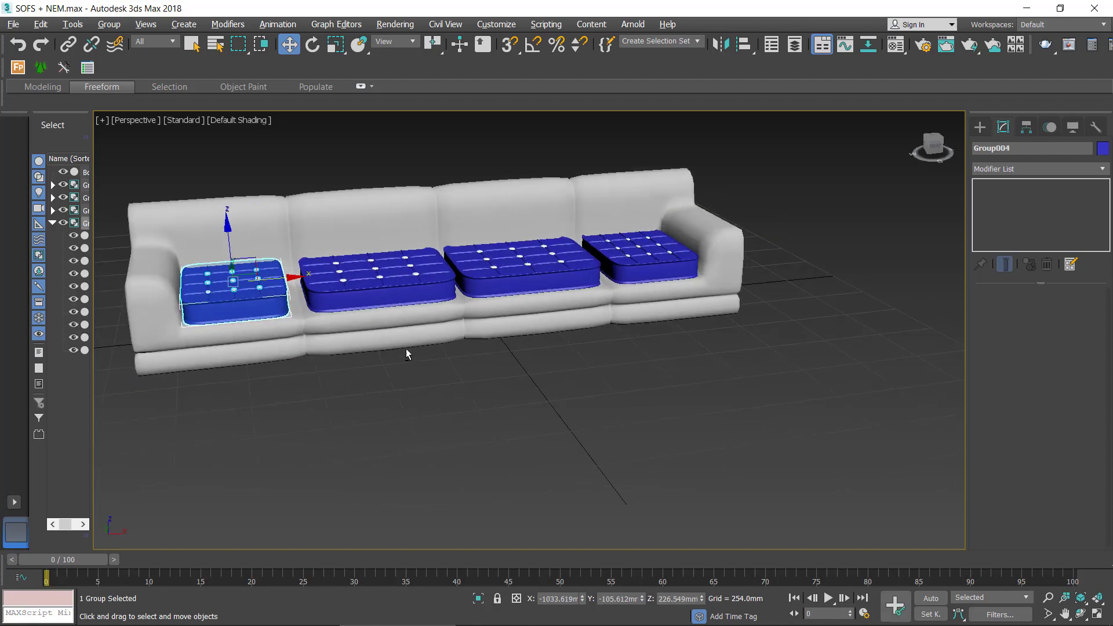
Nudge the left-seat cushion slightly to the right
scroll(406, 348, "up", 2)
scroll(418, 336, "up", 2)
scroll(428, 325, "up", 2)
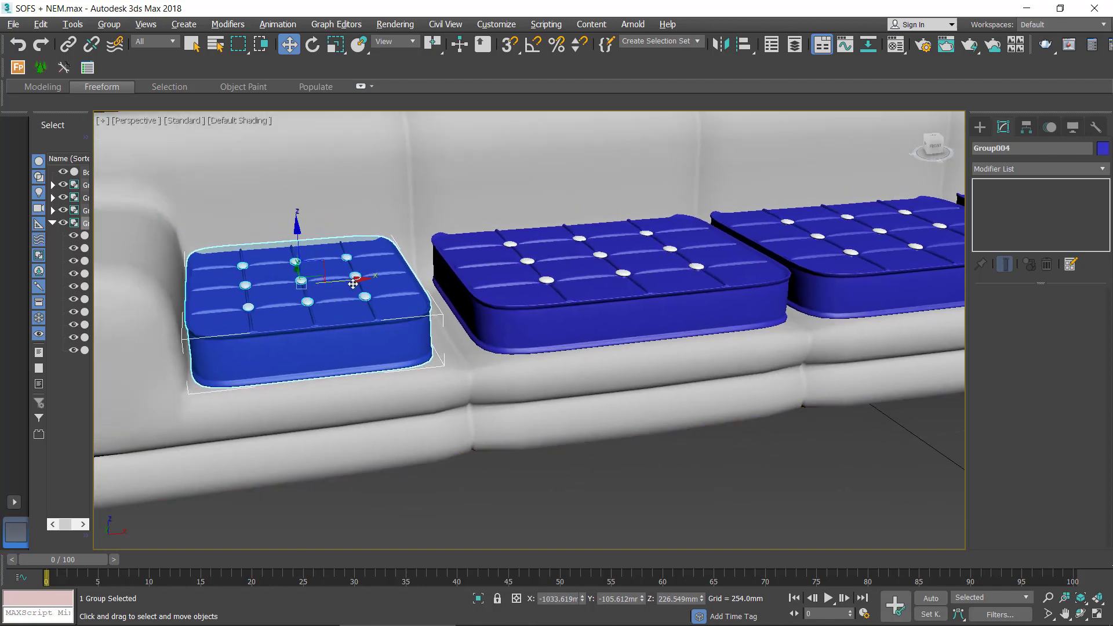
left_click_drag(350, 280, 366, 281)
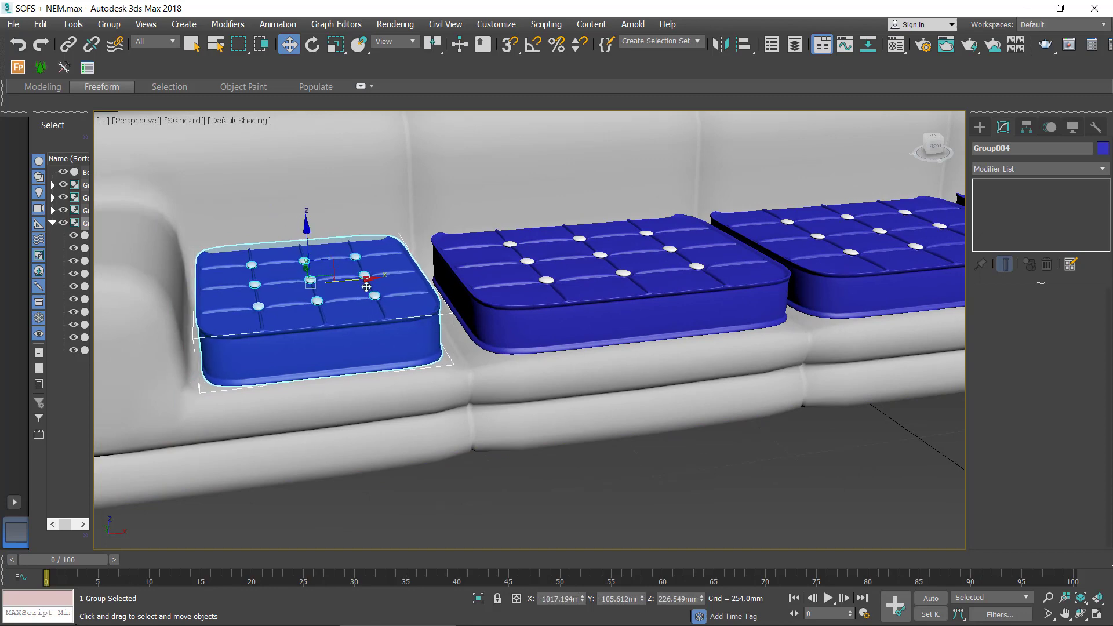
scroll(731, 370, "down", 5)
scroll(724, 371, "up", 2)
scroll(710, 373, "up", 2)
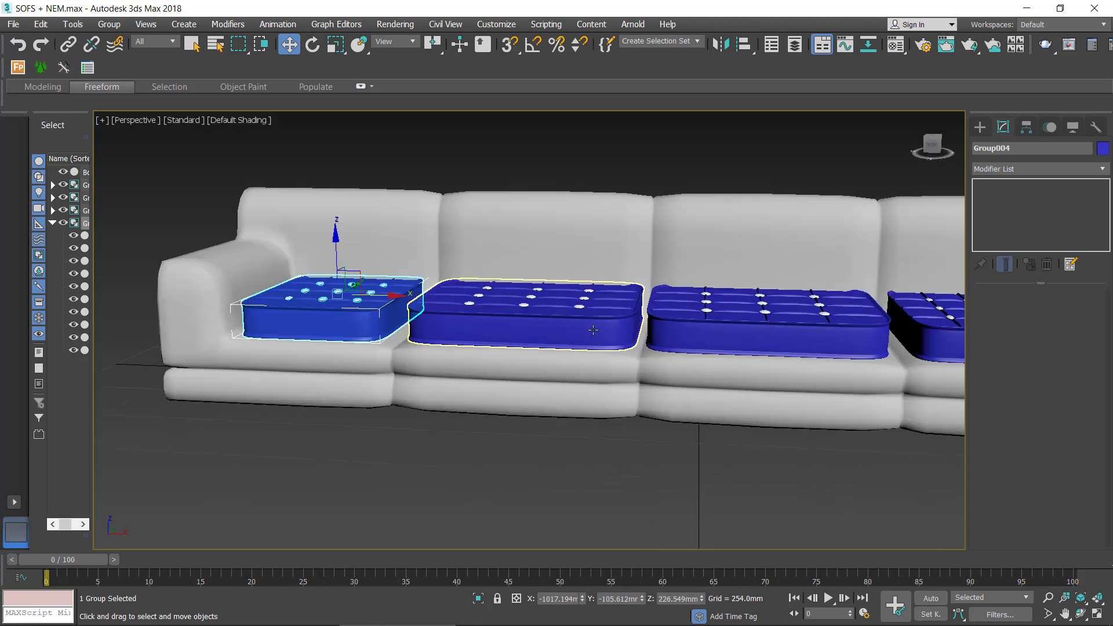
scroll(667, 418, "down", 2)
scroll(636, 453, "down", 3)
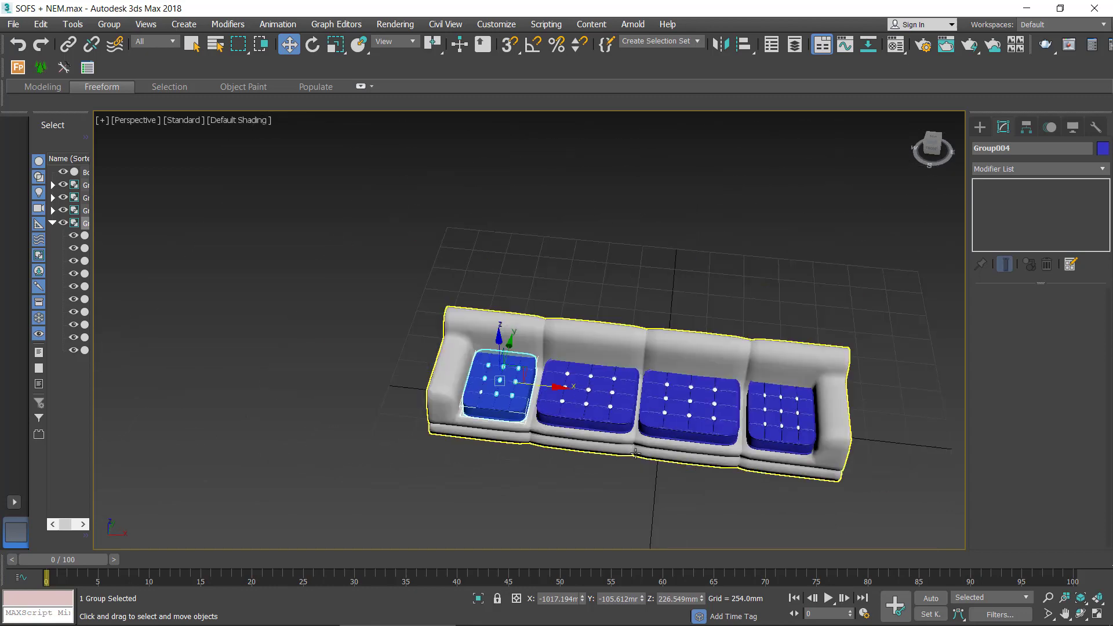
Scale the two middle cushions to about 106% along X, then deselect and view from the front
left_click(668, 398)
left_click(615, 389, "ctrl")
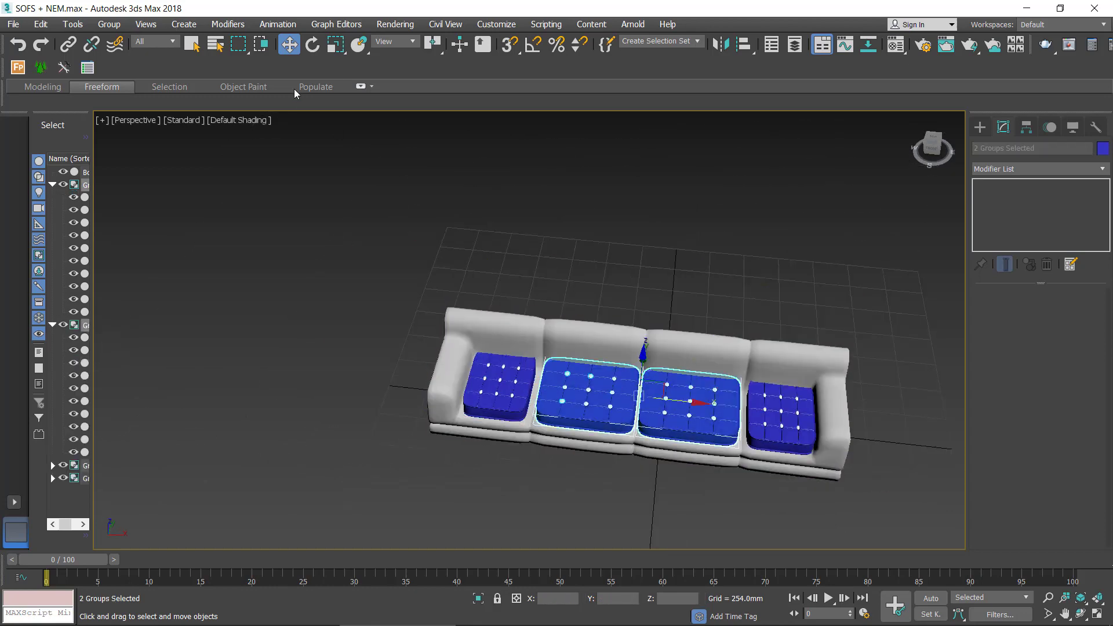
left_click(336, 45)
scroll(698, 272, "up", 2)
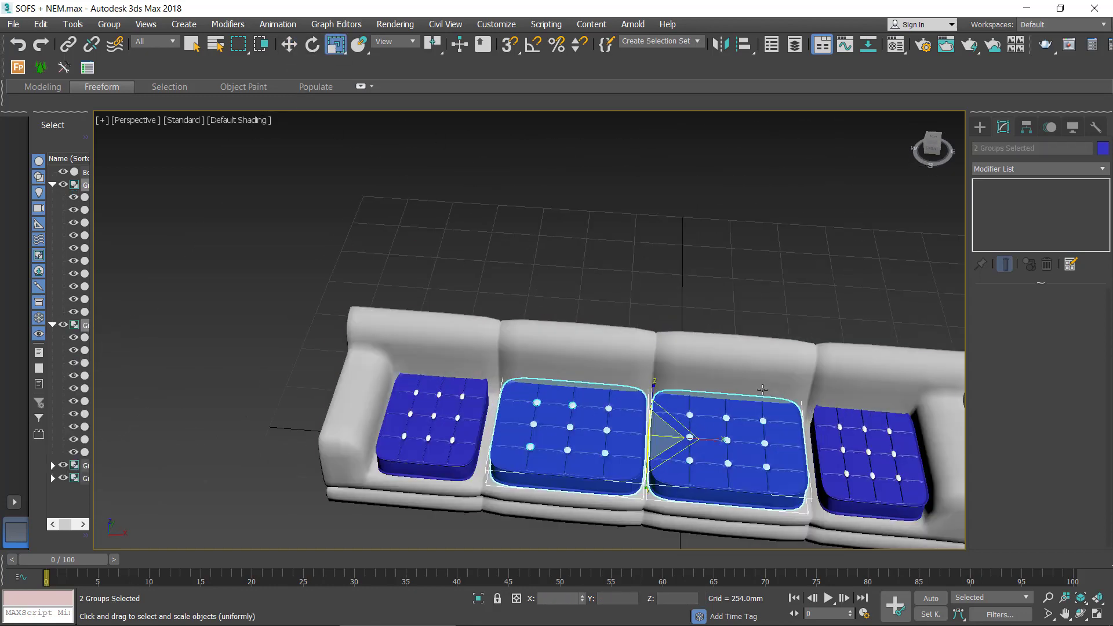
scroll(699, 271, "up", 2)
scroll(699, 271, "up", 2)
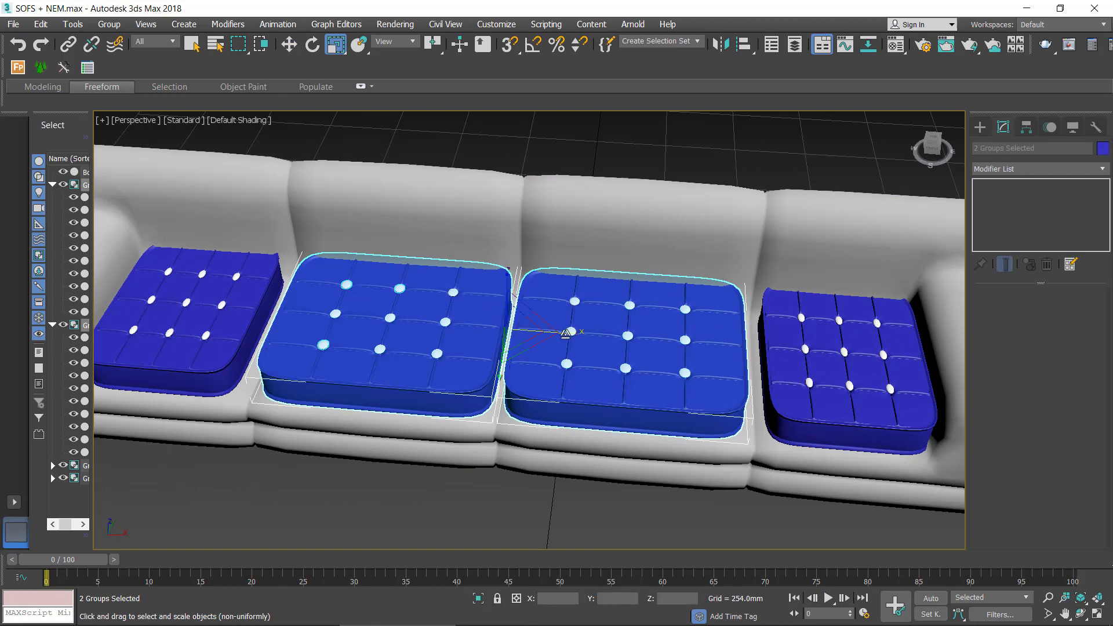
left_click_drag(565, 334, 568, 332)
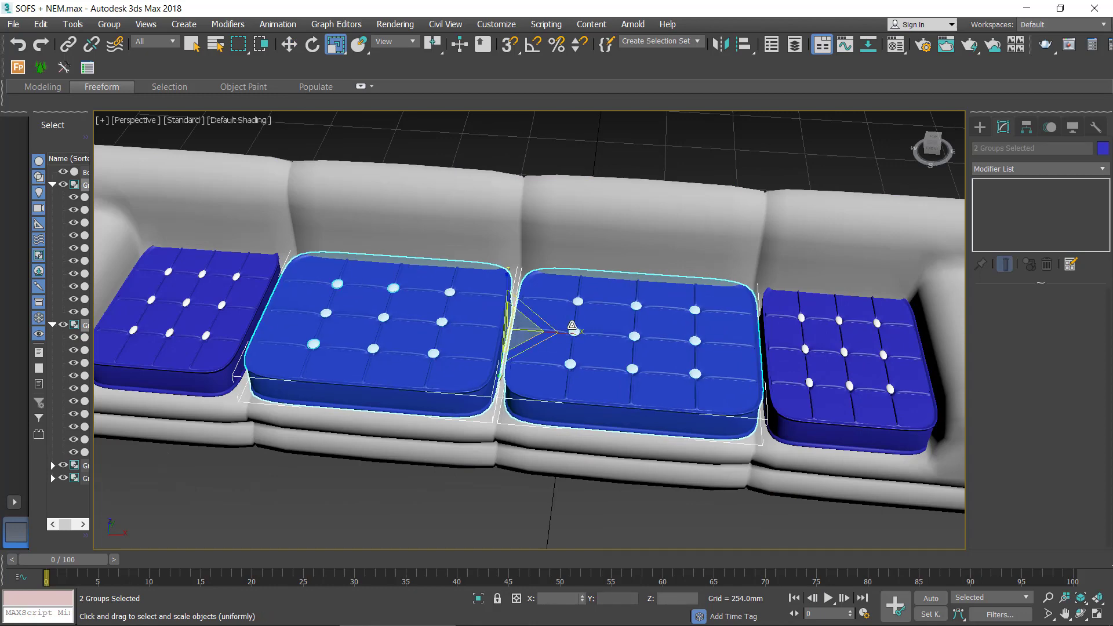
key("ctrl+d")
scroll(650, 387, "down", 5)
middle_click_drag(650, 387, 671, 315, "alt")
scroll(661, 356, "up", 2)
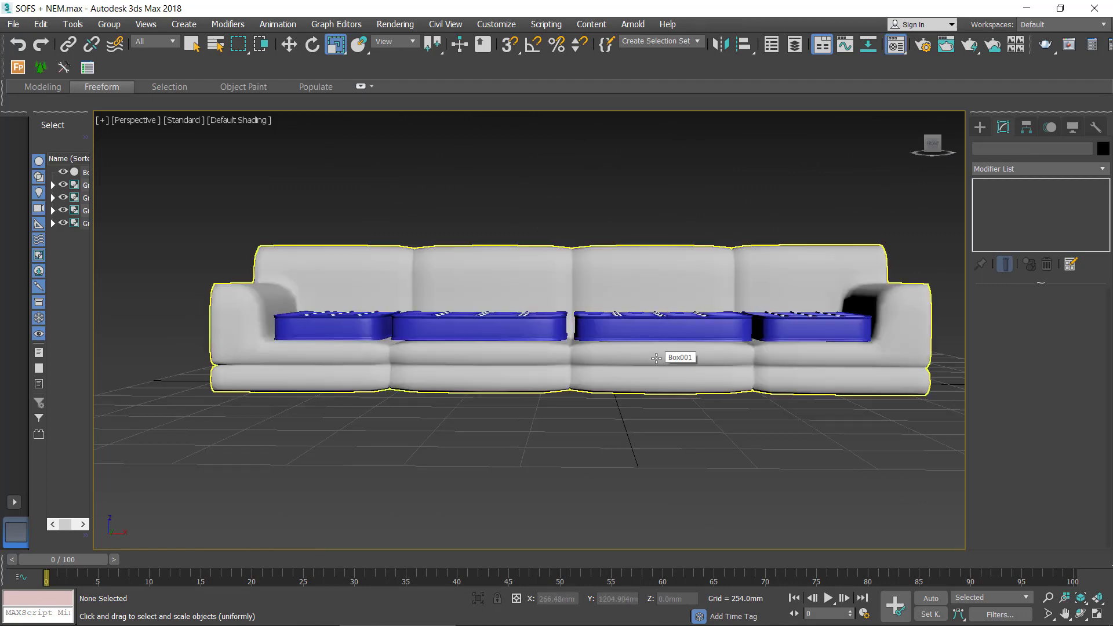
Assign the default grey material to every sofa part via the Material Editor
key("m")
key("ctrl+a")
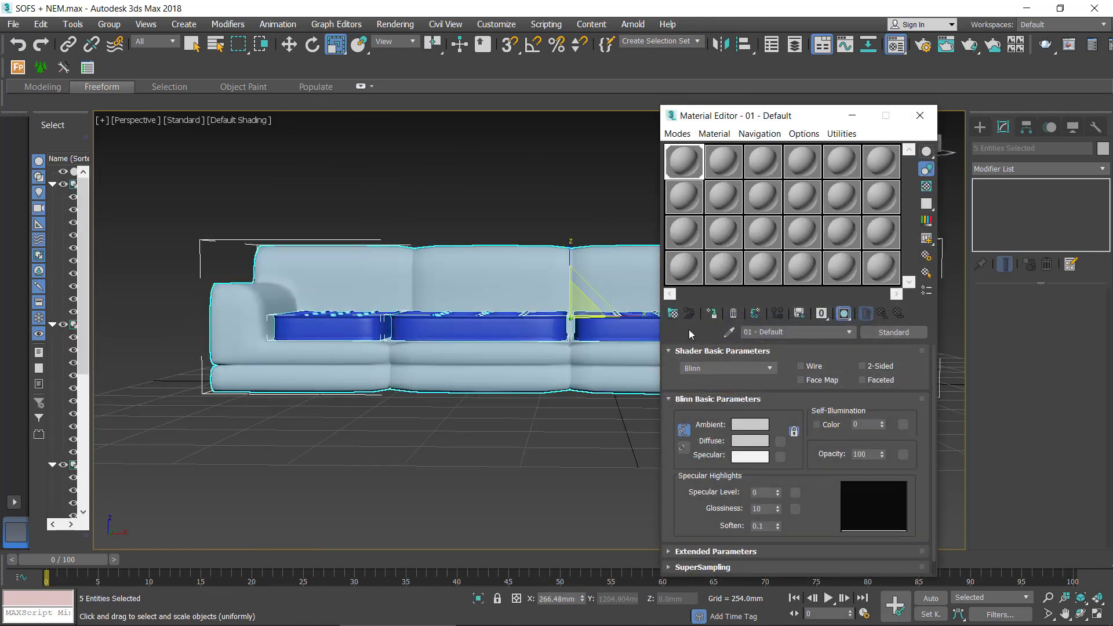
left_click(709, 314)
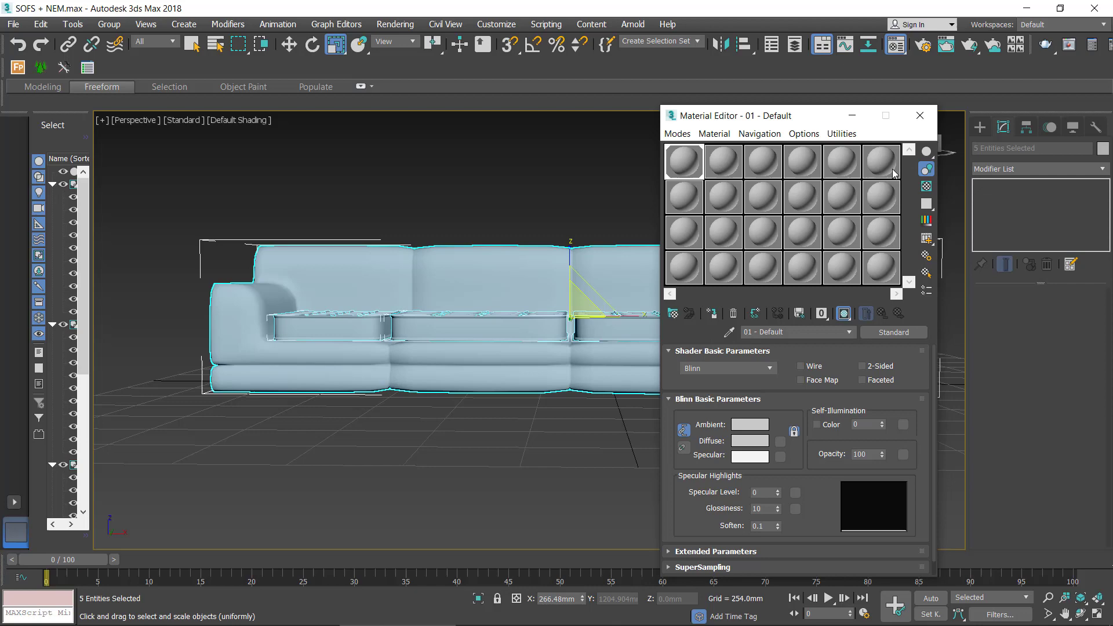
left_click(929, 116)
left_click(583, 166)
Orbit around the sofa to review it, then bring up the Standard Primitives list
middle_click_drag(584, 166, 652, 454, "alt")
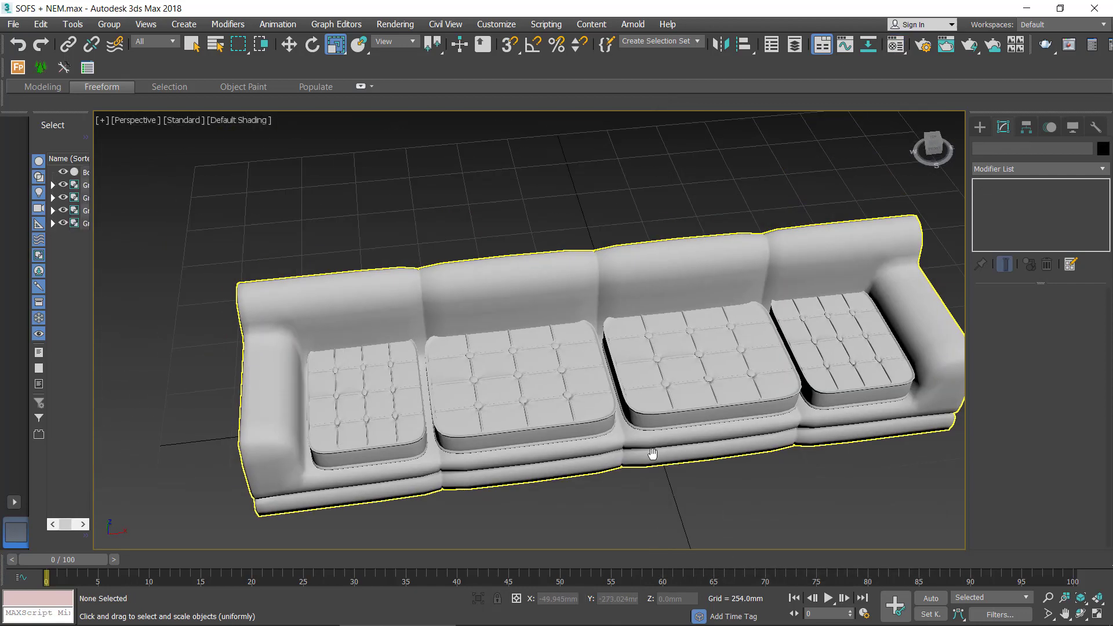
scroll(653, 454, "up", 3)
middle_click_drag(534, 360, 534, 335, "alt")
scroll(545, 304, "down", 5)
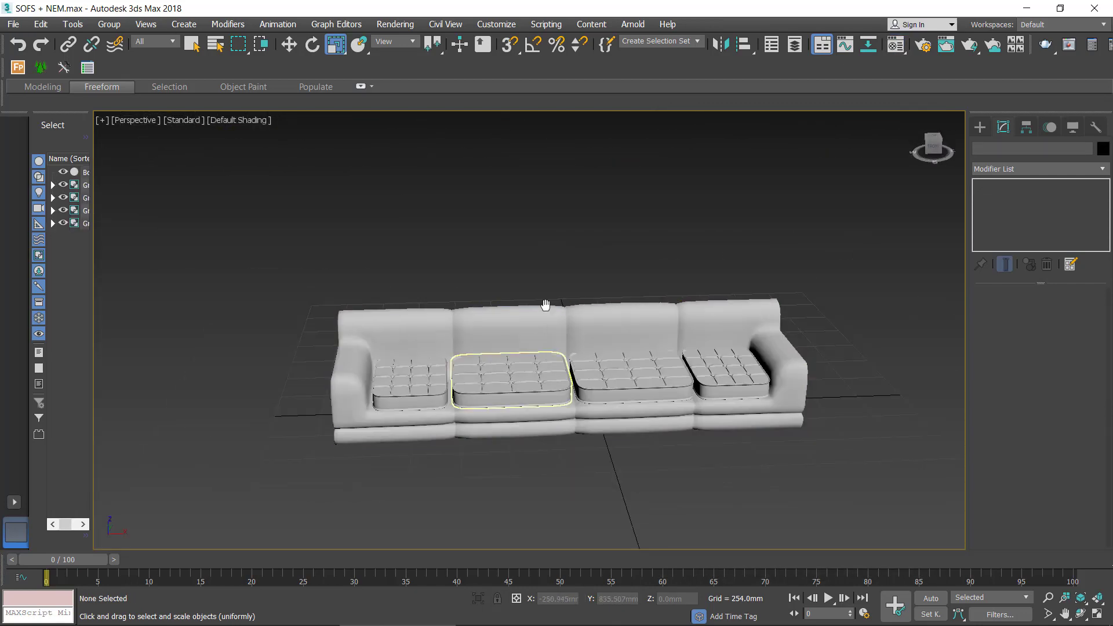
scroll(545, 305, "up", 3)
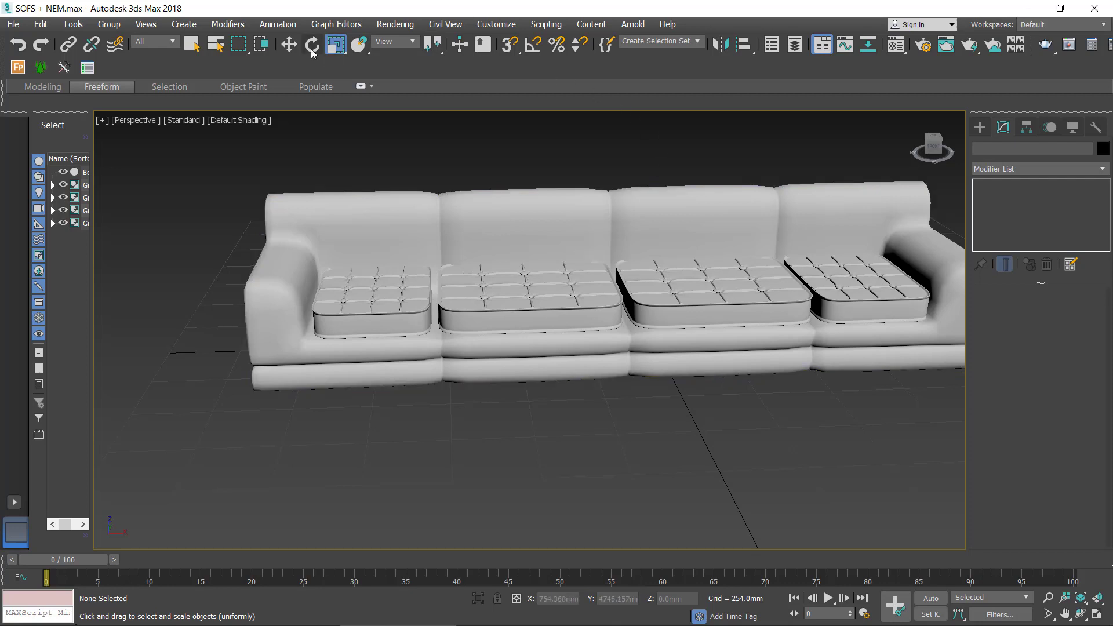
left_click(290, 45)
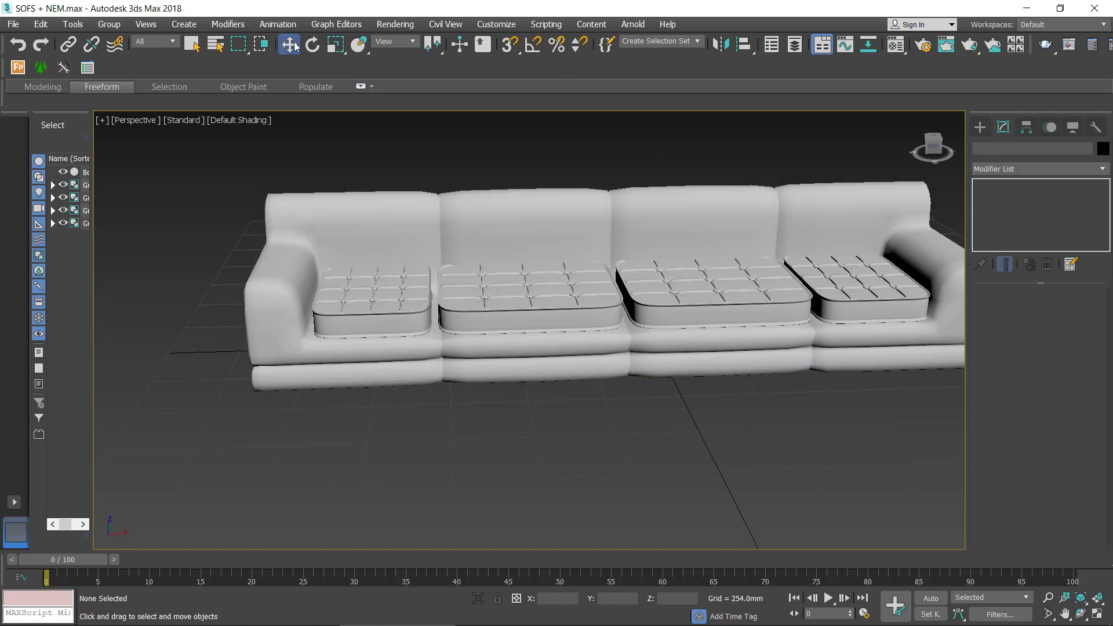
left_click(979, 128)
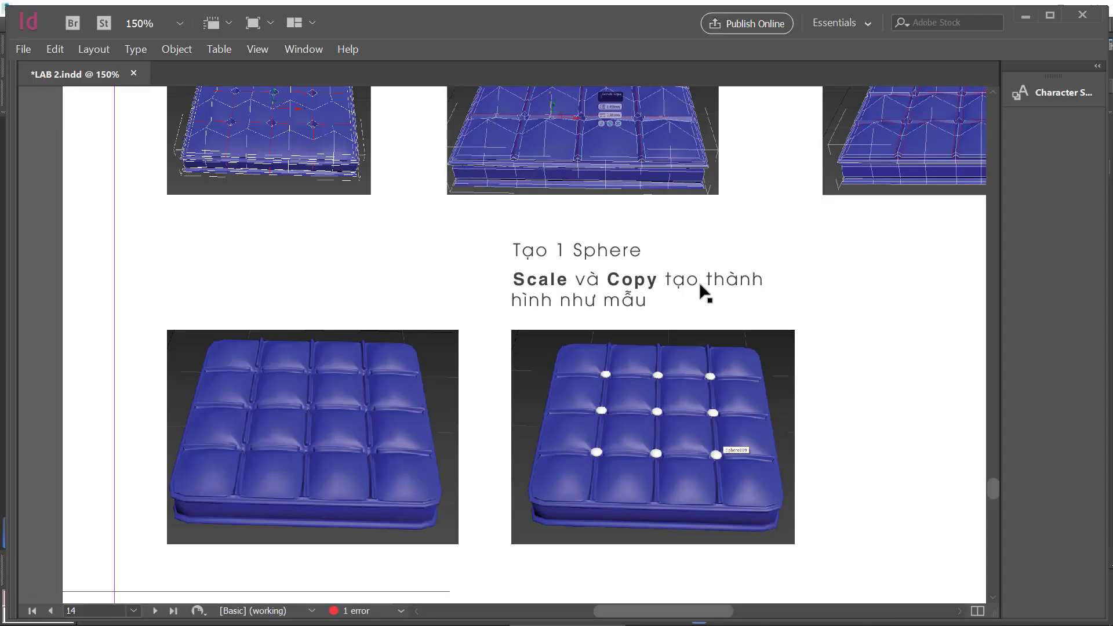
Scroll the LAB 2 handout to section '5. Dựng gối' and its 'Dựng cách 2' instructions
scroll(699, 282, "down", 5)
scroll(708, 307, "down", 5)
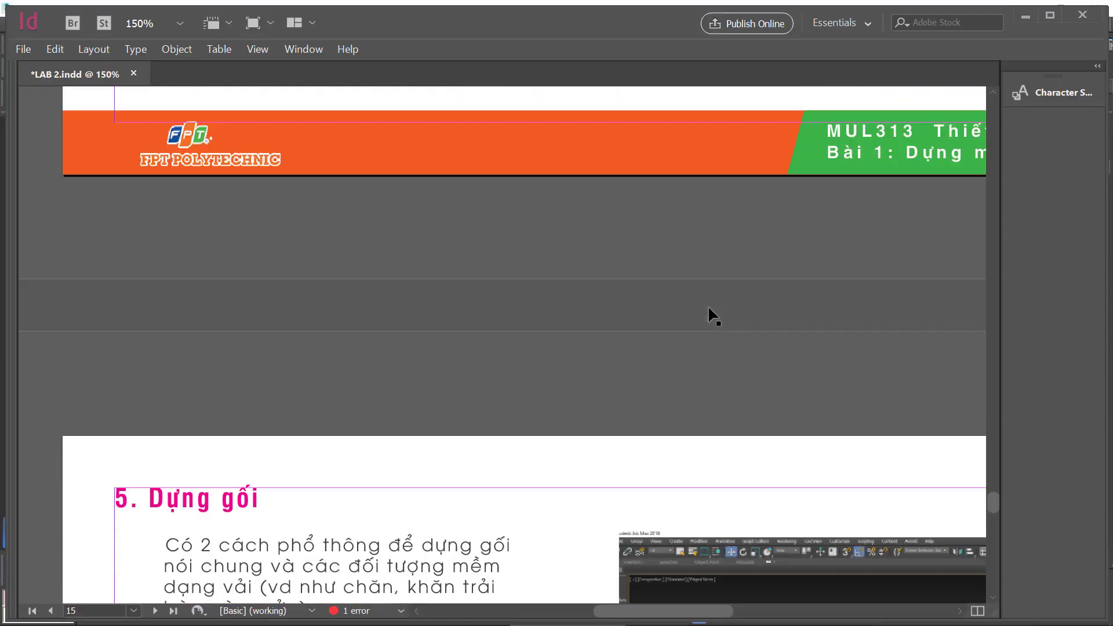
scroll(708, 306, "down", 3)
scroll(708, 307, "down", 5)
scroll(708, 306, "down", 2)
scroll(688, 273, "down", 1)
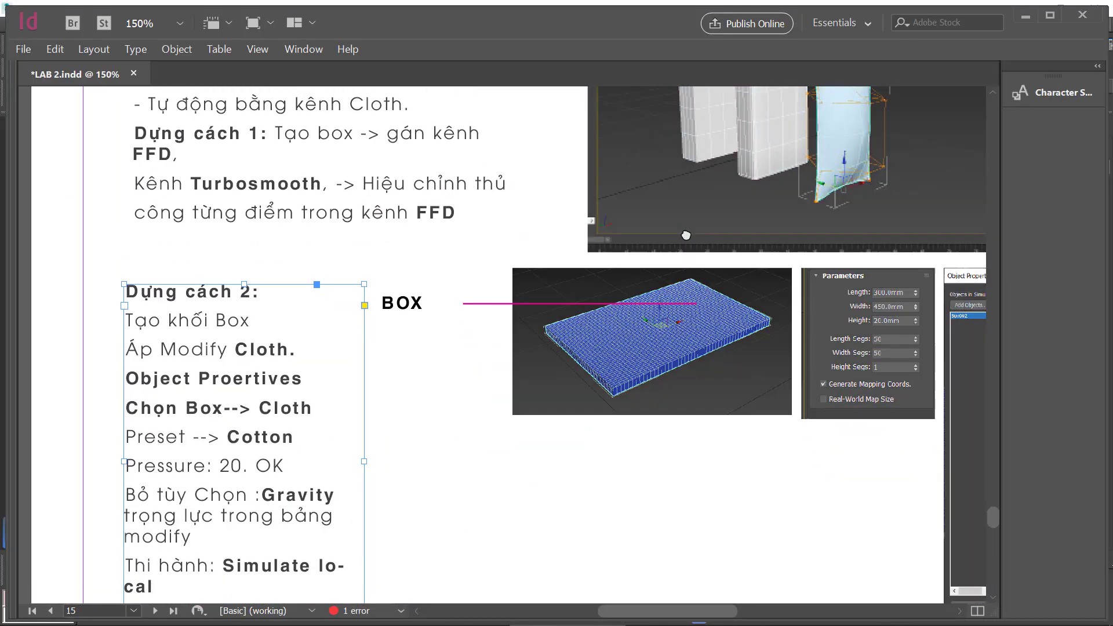
scroll(684, 278, "up", 3)
scroll(678, 283, "up", 3)
scroll(681, 348, "up", 5)
scroll(690, 343, "up", 5)
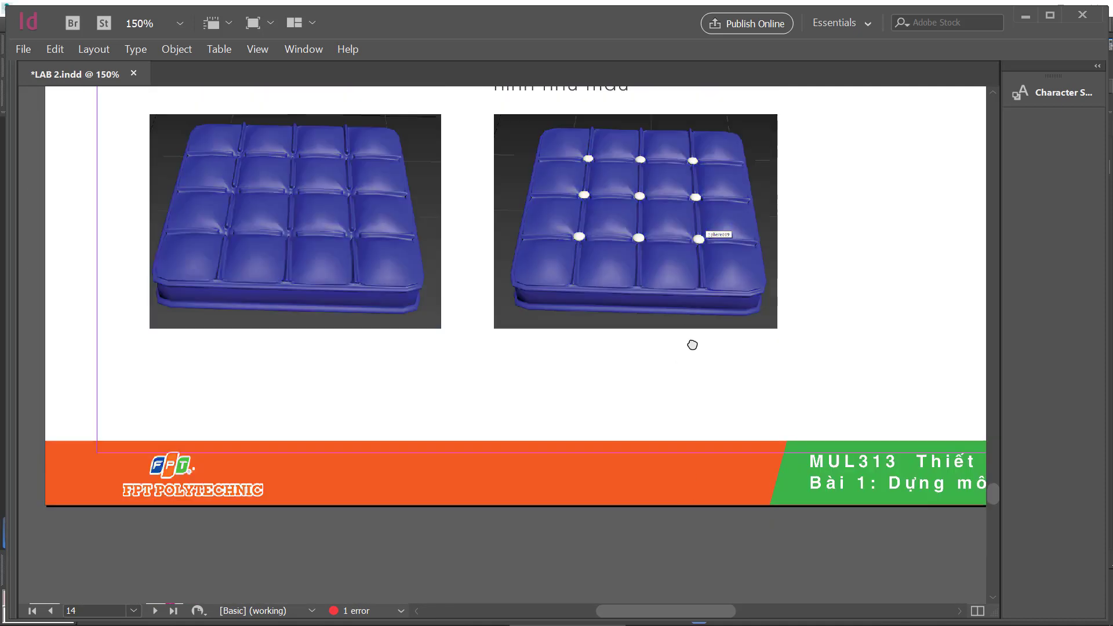
scroll(708, 442, "up", 2)
scroll(708, 317, "down", 3)
scroll(740, 499, "down", 4)
scroll(740, 499, "down", 5)
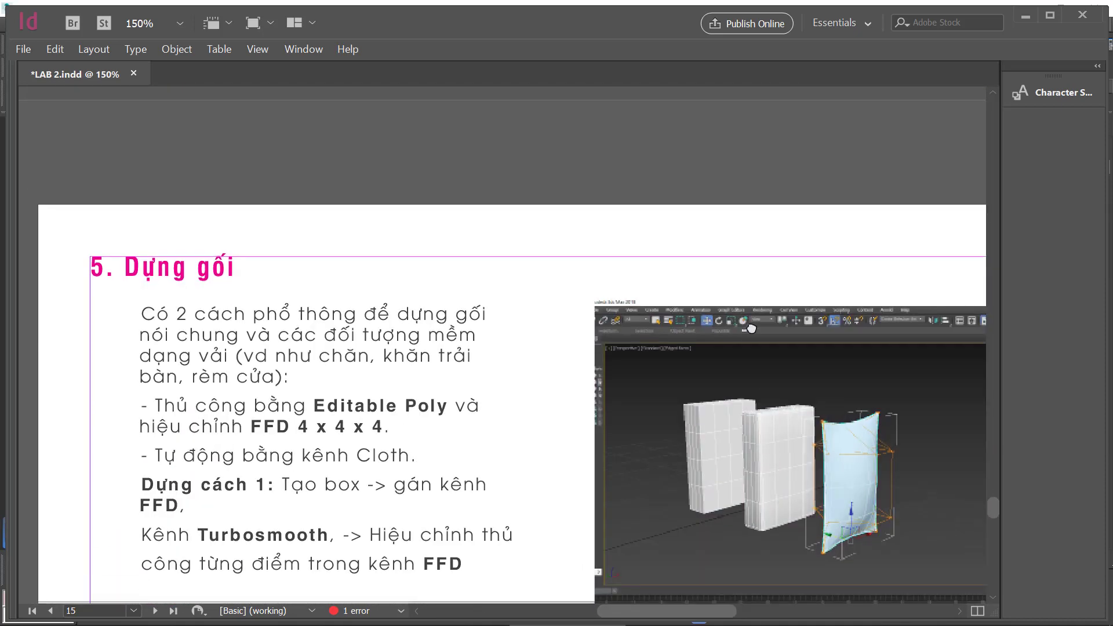
scroll(707, 324, "down", 6)
scroll(673, 139, "down", 5)
scroll(663, 339, "down", 4)
scroll(663, 339, "down", 6)
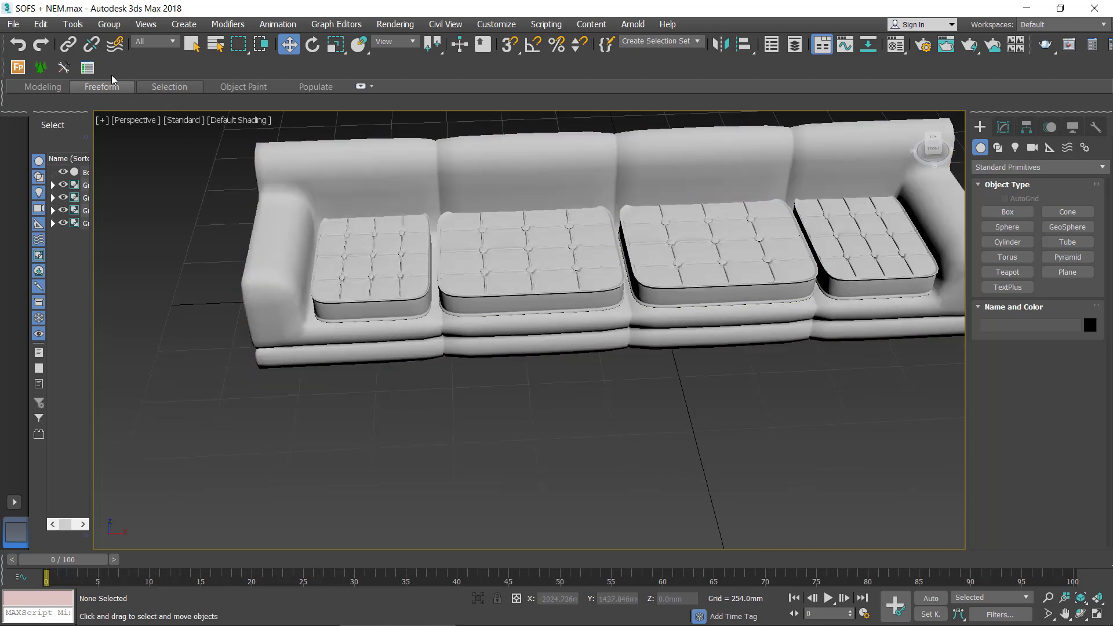
Reset 3ds Max to a new empty scene
left_click(13, 24)
left_click(32, 56)
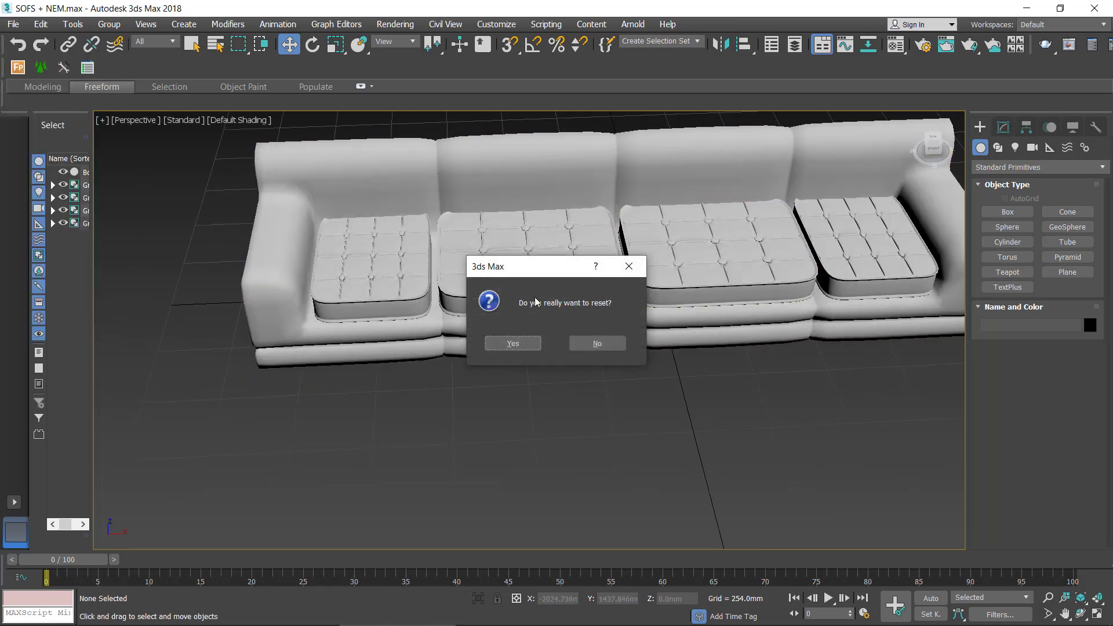
key("Return")
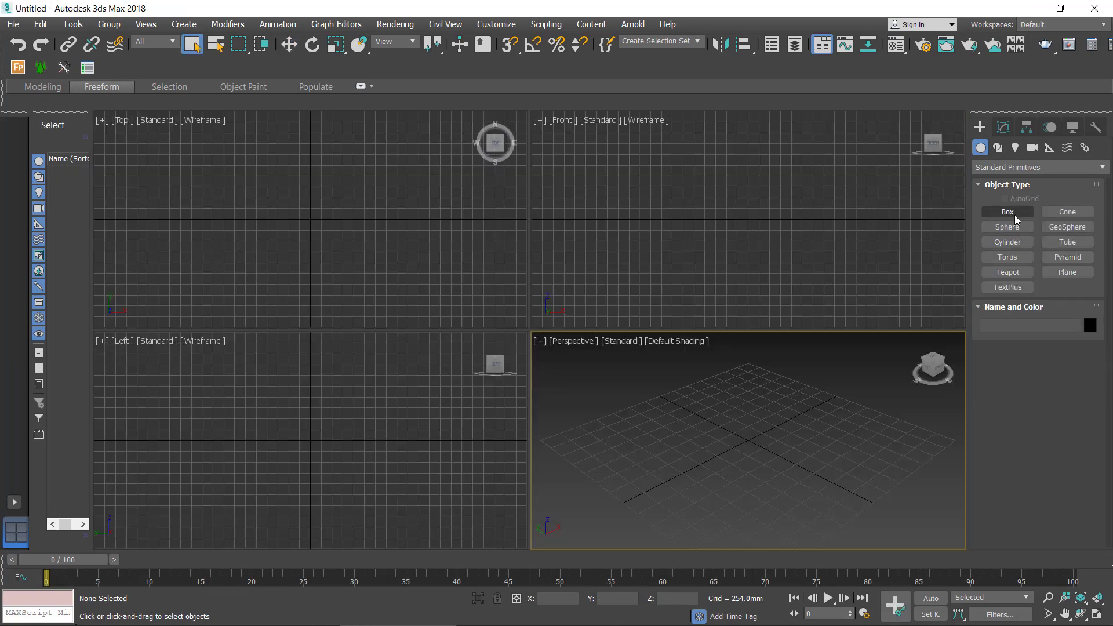
Draw a box in the Top view with Height 147.572mm and 40×40 length/width segments
left_click(1009, 212)
mouse_move(261, 194)
left_mouse_down()
mouse_move(368, 259)
mouse_move(402, 264)
left_mouse_up()
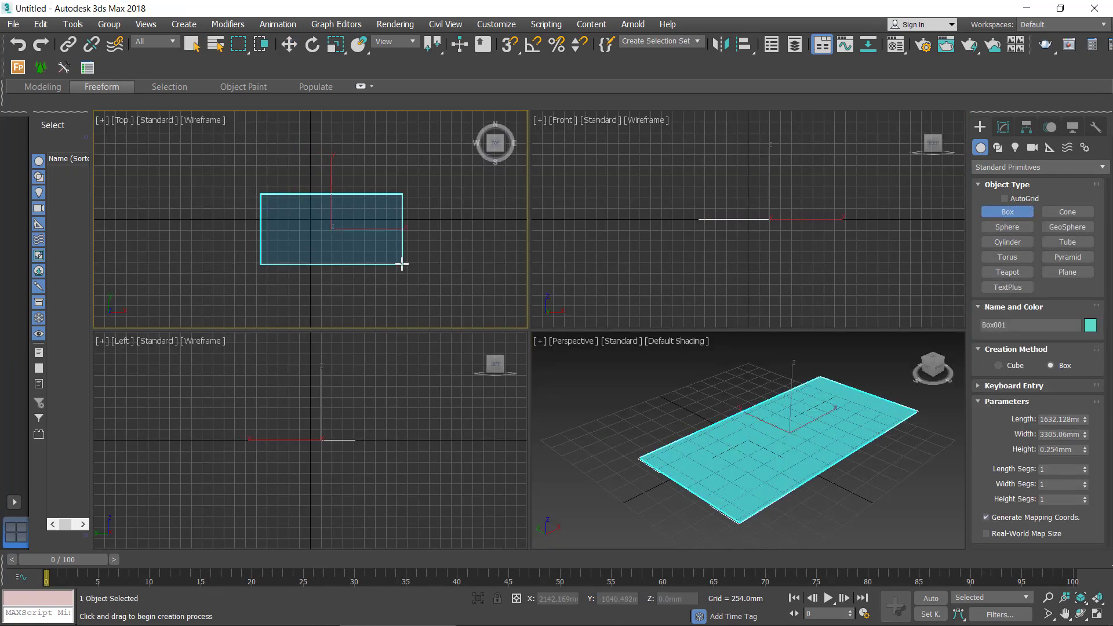
left_click(400, 246)
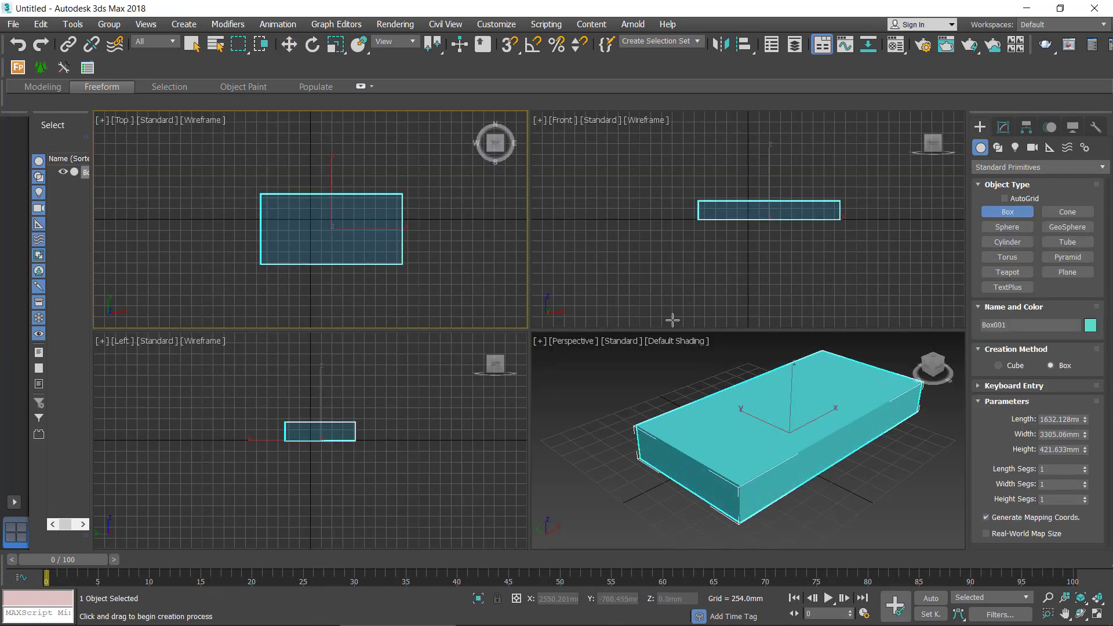
left_click(1003, 128)
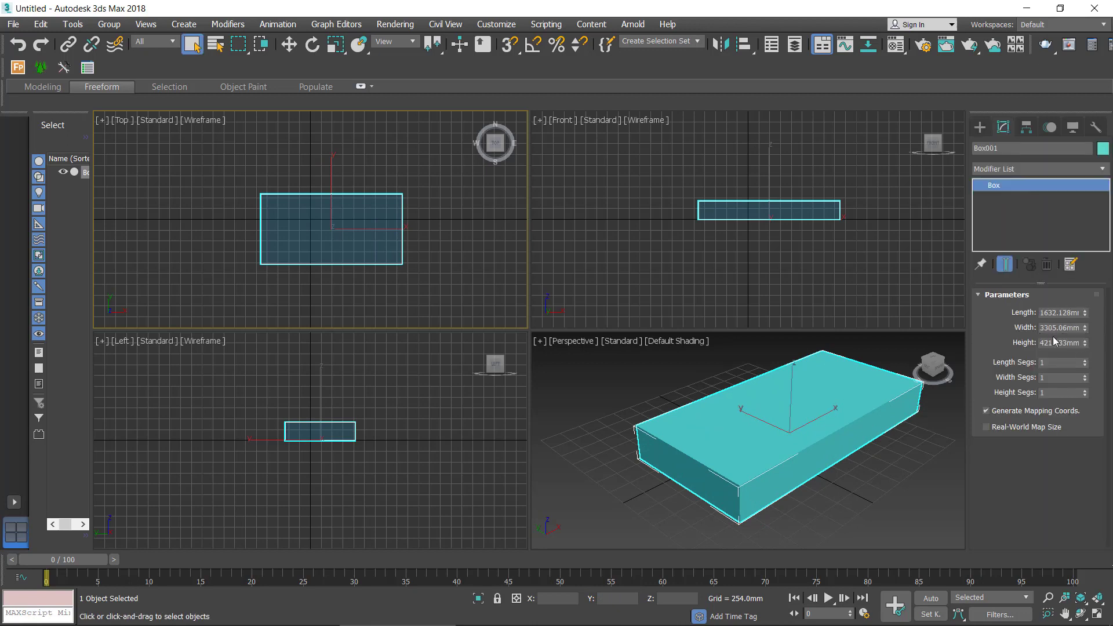
left_click_drag(1085, 346, 1085, 377)
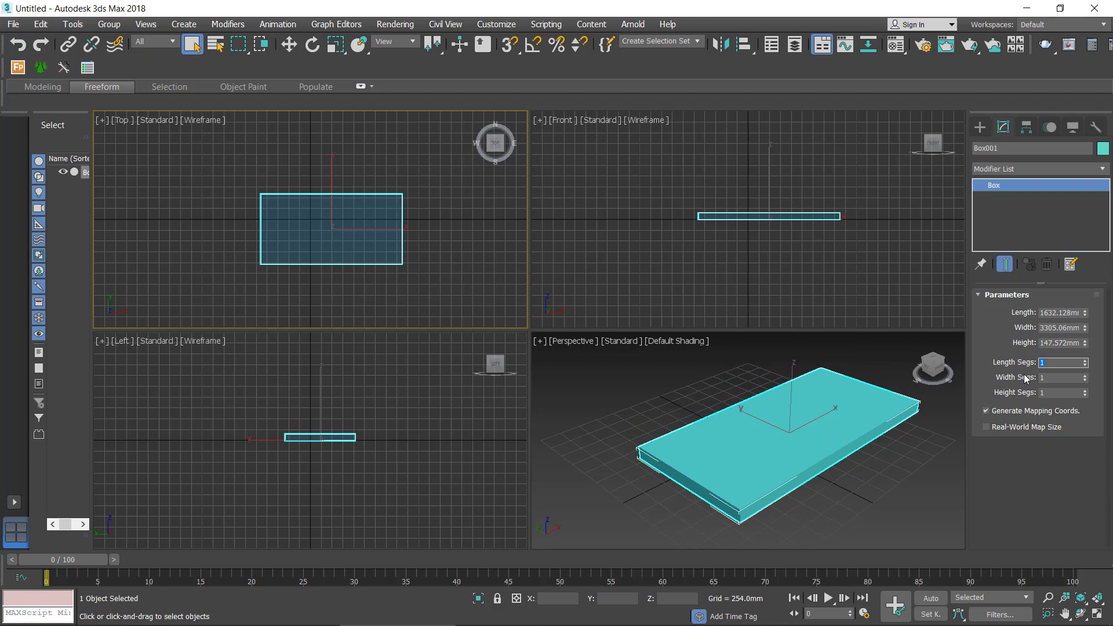
type("40")
key("Tab")
type("40")
key("Return")
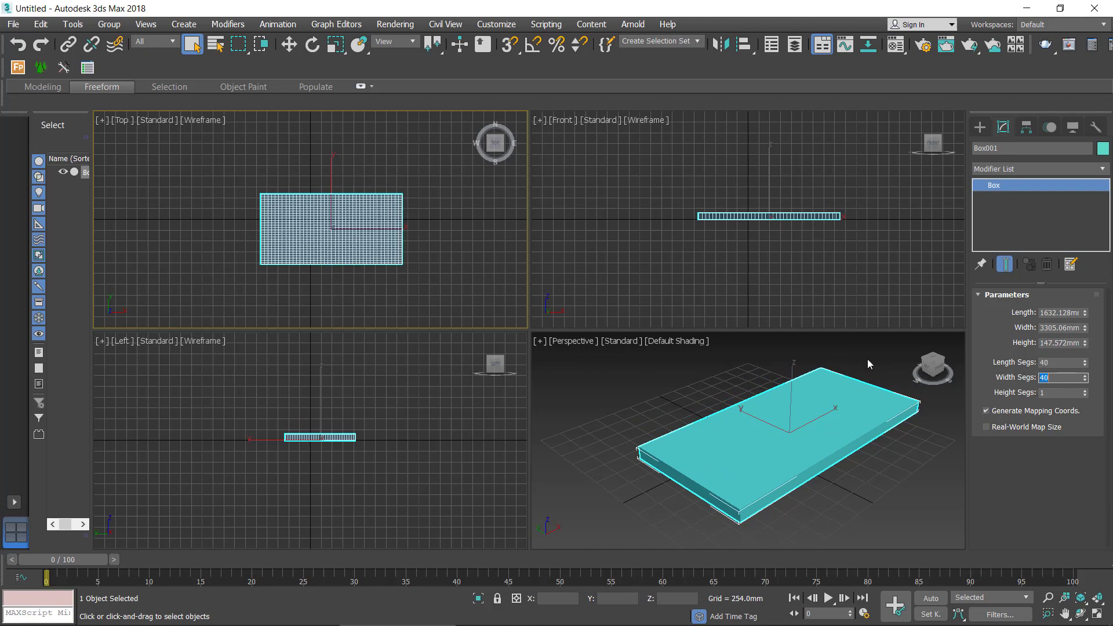
right_click(641, 381)
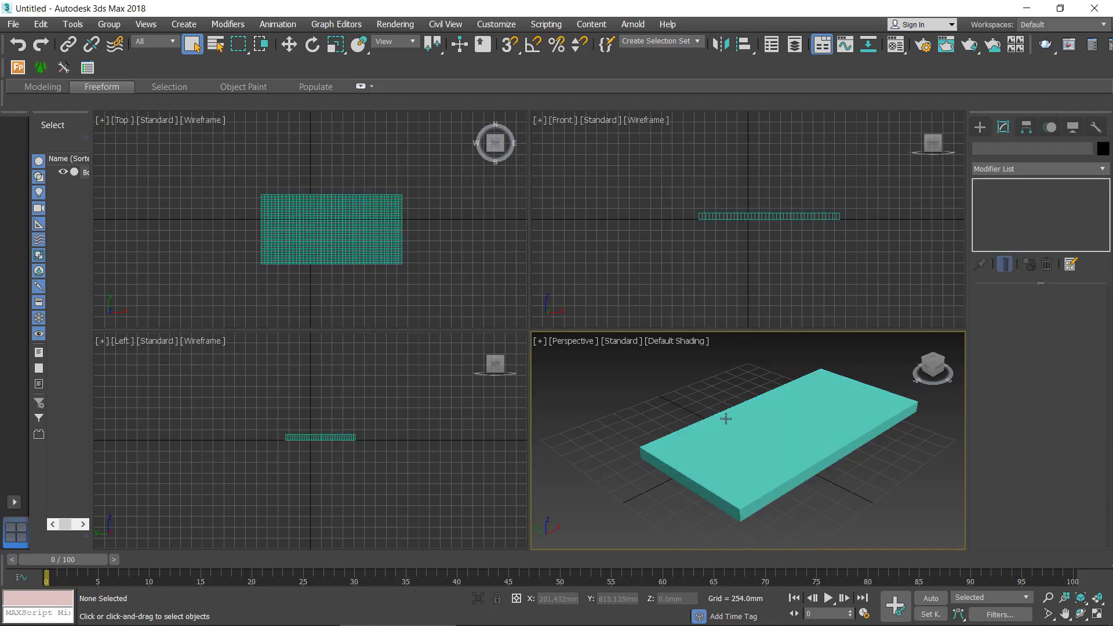
Add a Cloth modifier to Box001
key("alt+w")
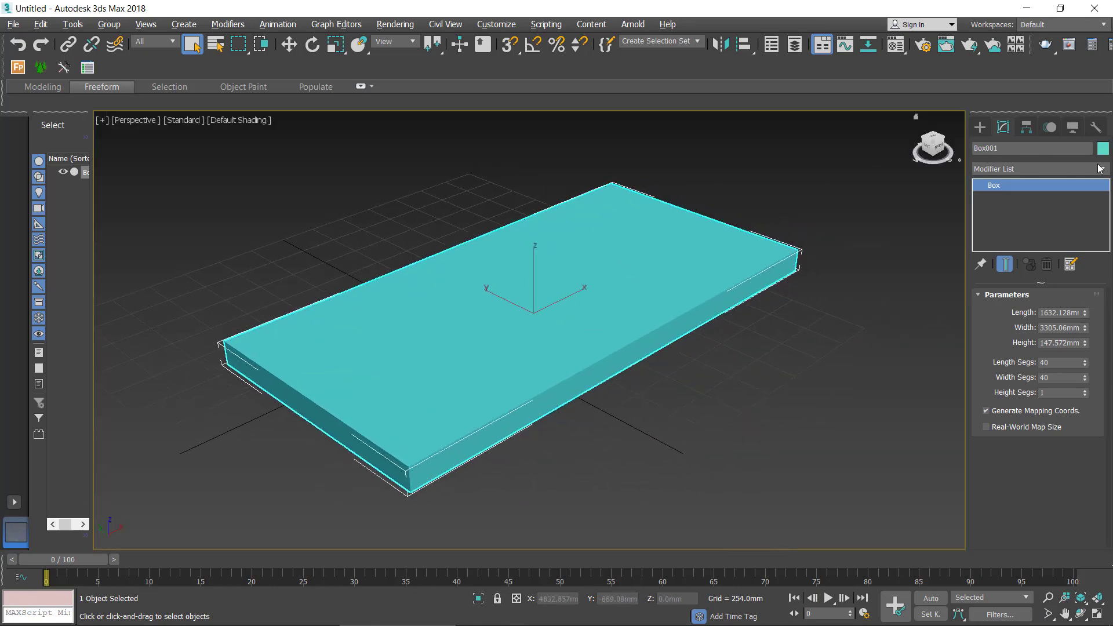
left_click(1103, 172)
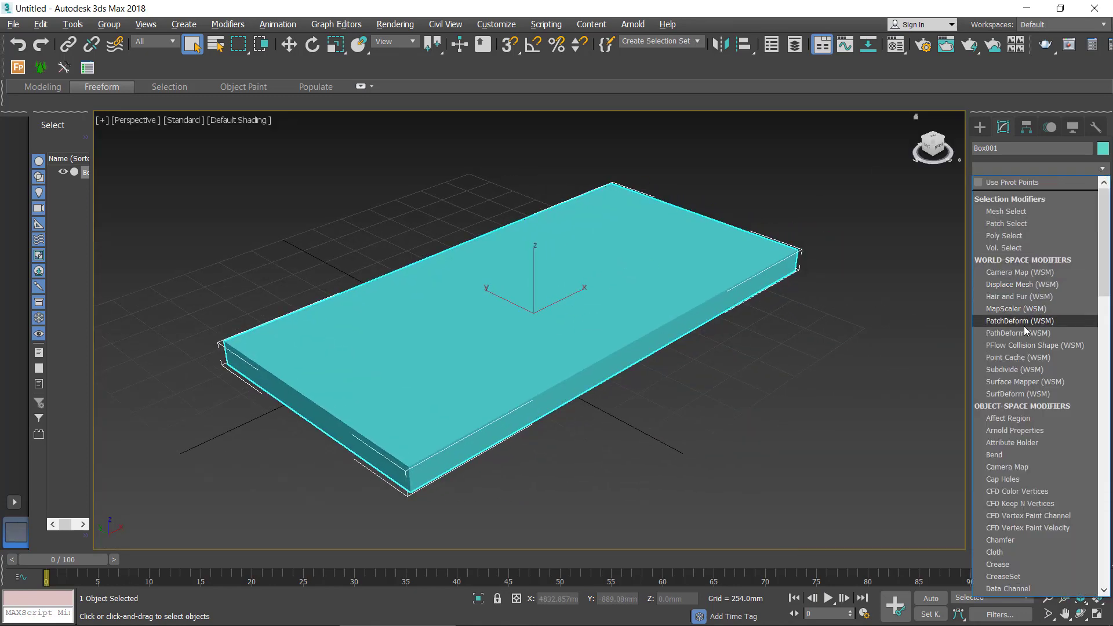
scroll(1025, 331, "down", 5)
left_click(996, 267)
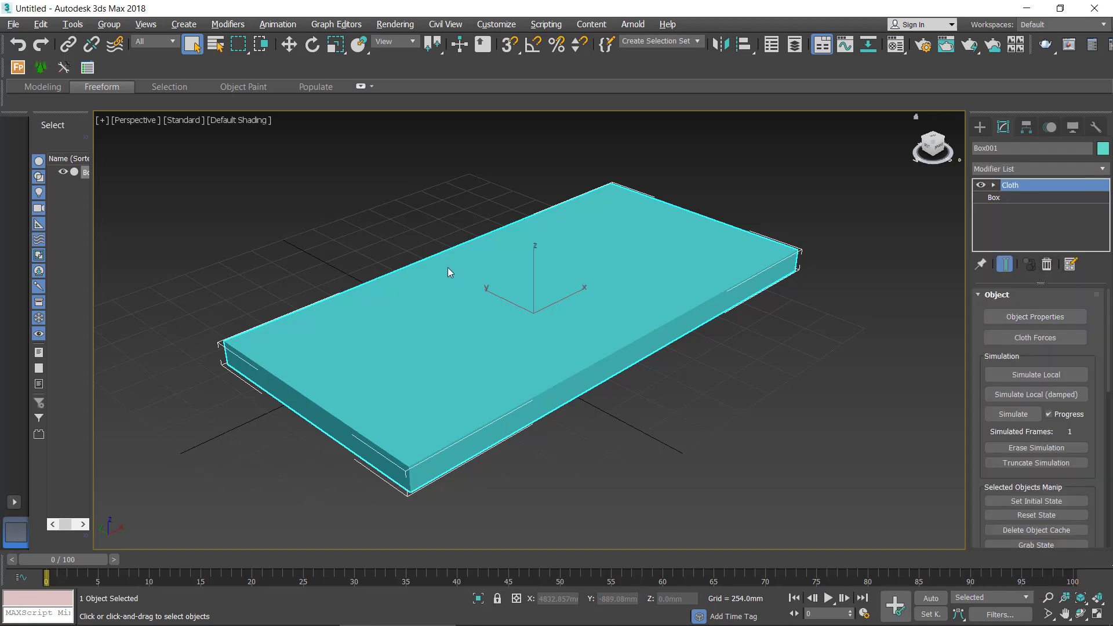
Set Box001 as Cotton-preset cloth with Pressure 20, then review the Simulation Parameters
left_click(398, 121)
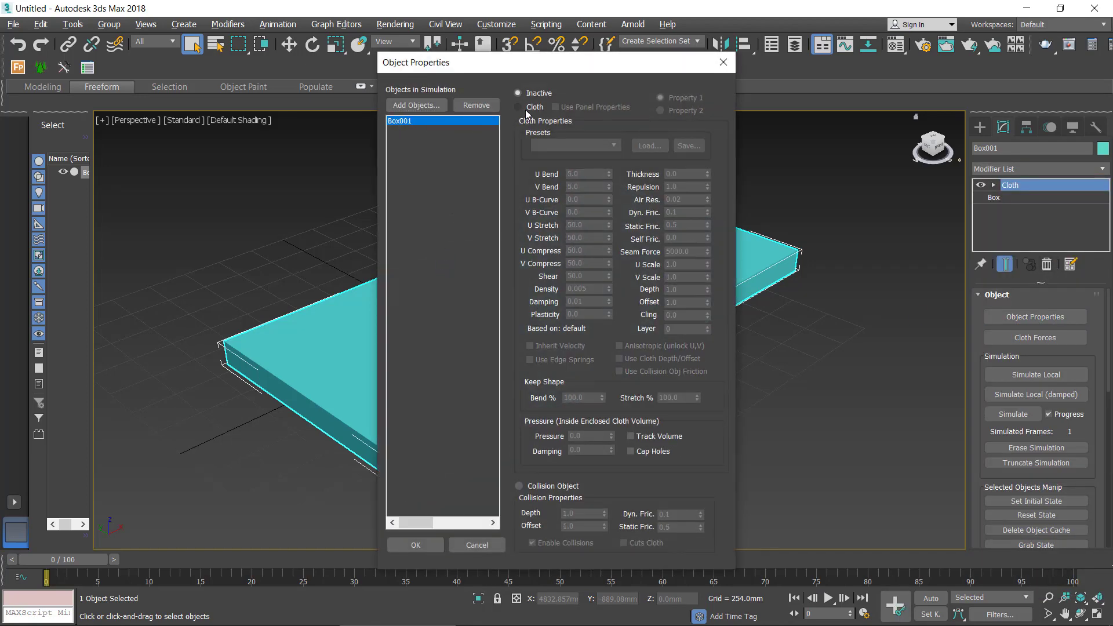
left_click(525, 110)
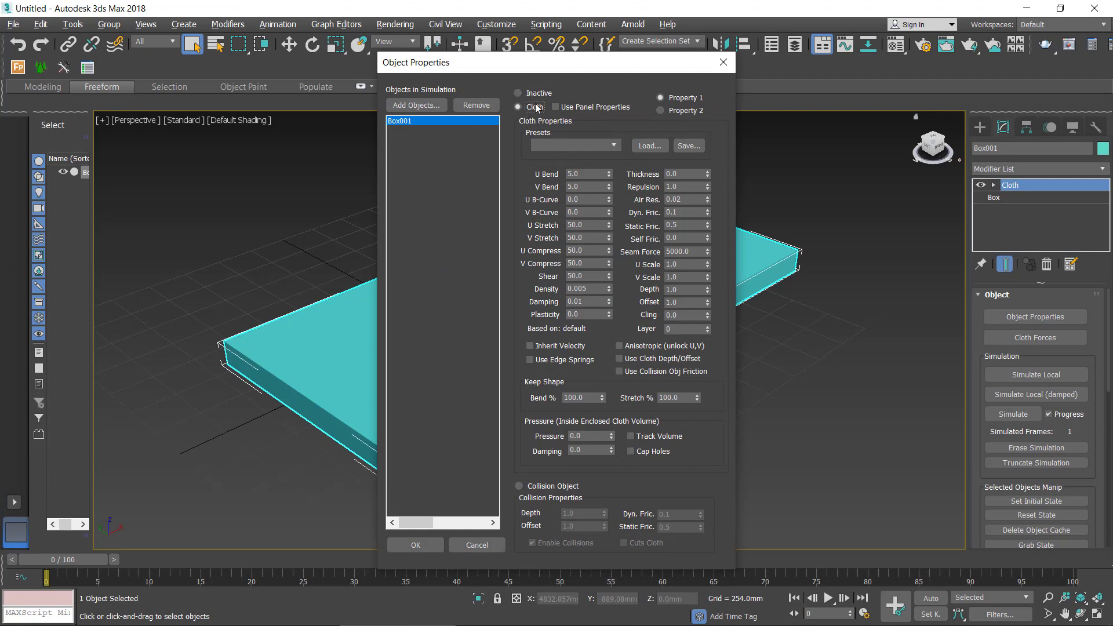
left_click(568, 146)
left_click(565, 176)
type("20")
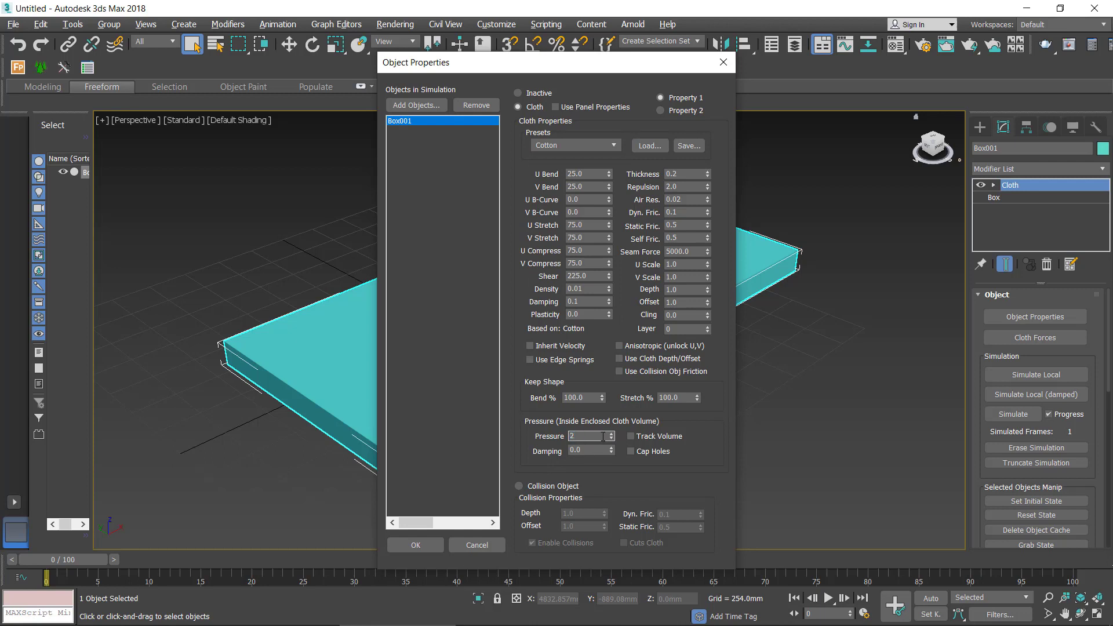
left_click(415, 545)
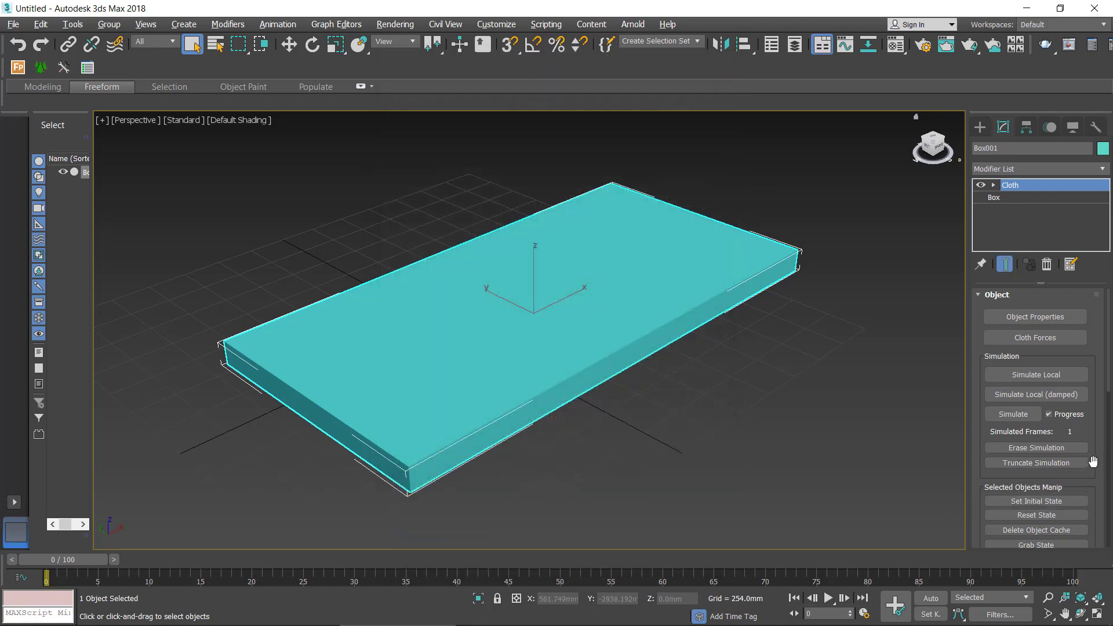
scroll(1099, 458, "down", 5)
scroll(1102, 457, "down", 5)
scroll(1107, 456, "down", 3)
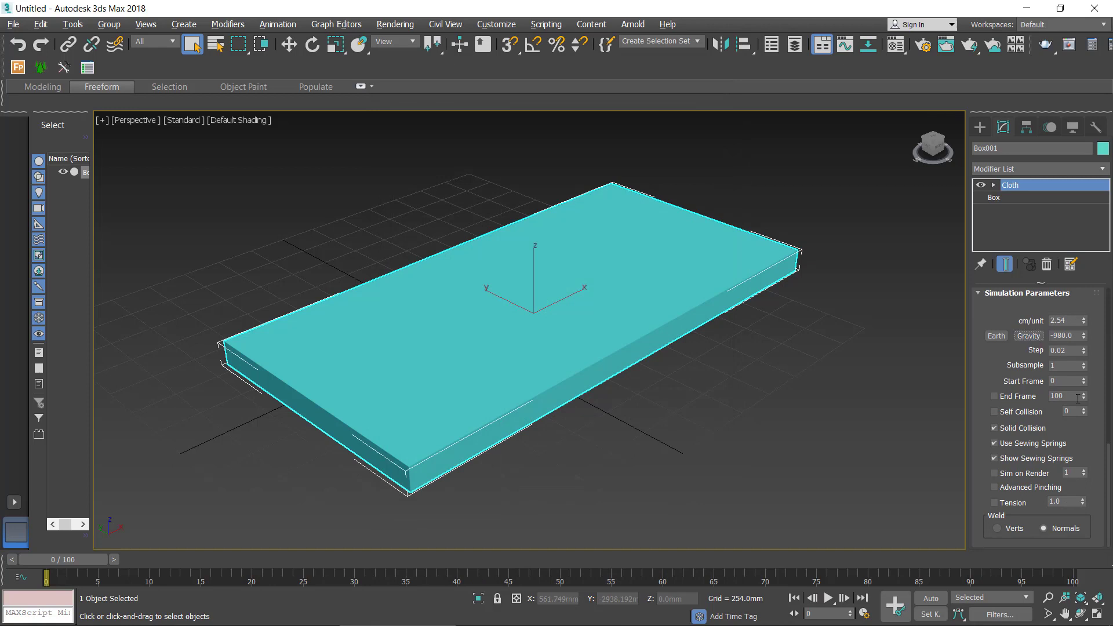
scroll(1109, 469, "up", 5)
scroll(1110, 458, "up", 5)
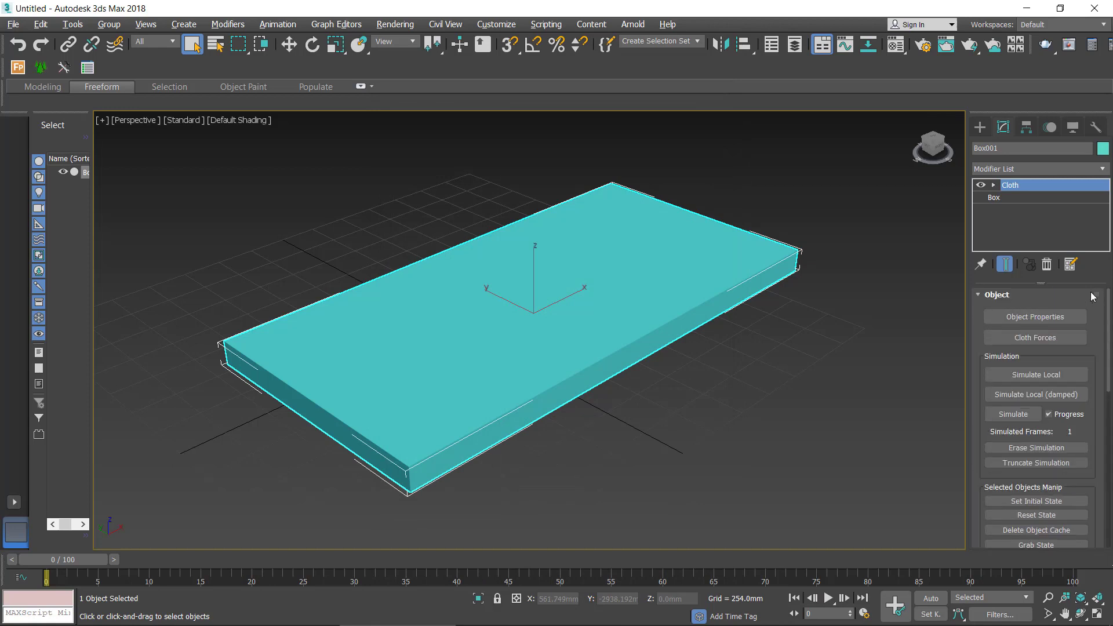
Run Simulate Local until the box puffs into a pillow, then stop it
left_click(1031, 378)
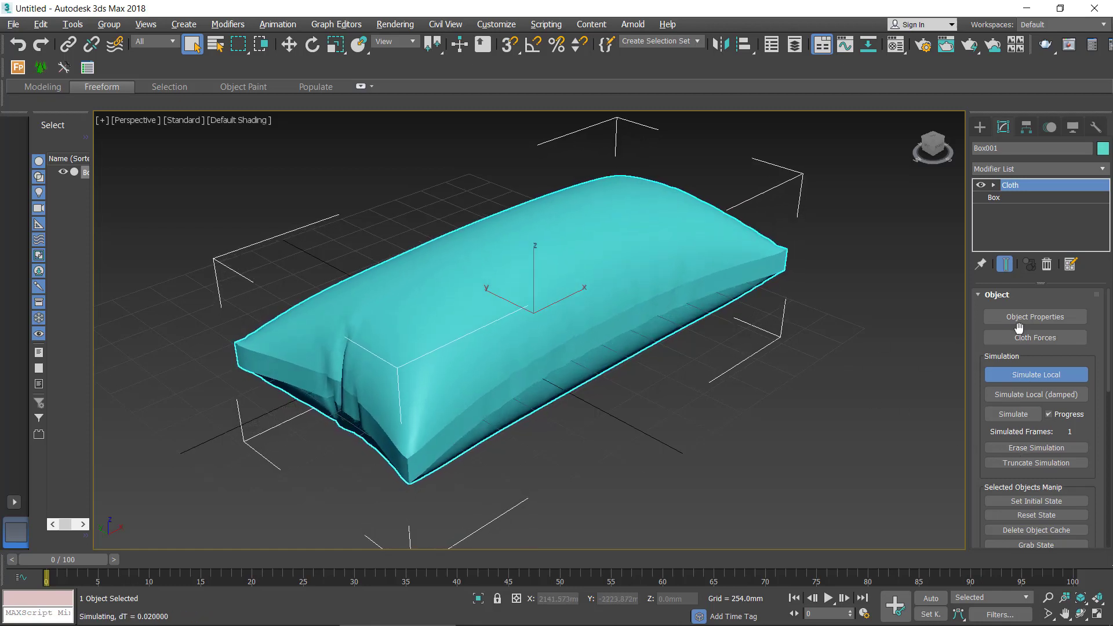
key("Escape")
left_click(762, 355)
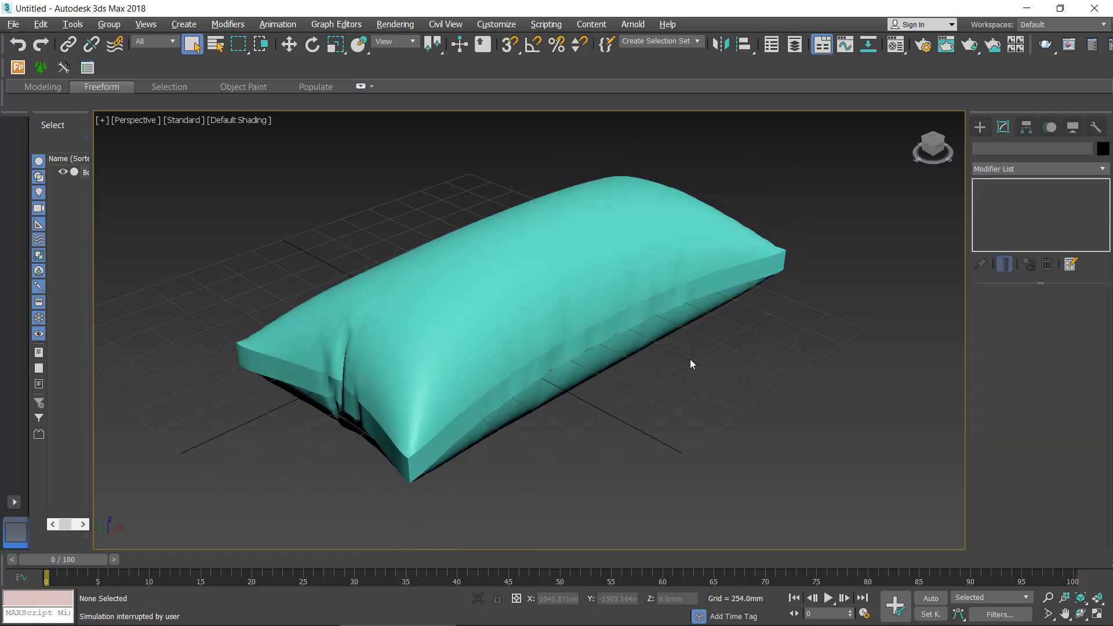
Switch the viewport to Edged Faces, select the pillow, and return to four viewports
left_click(230, 120)
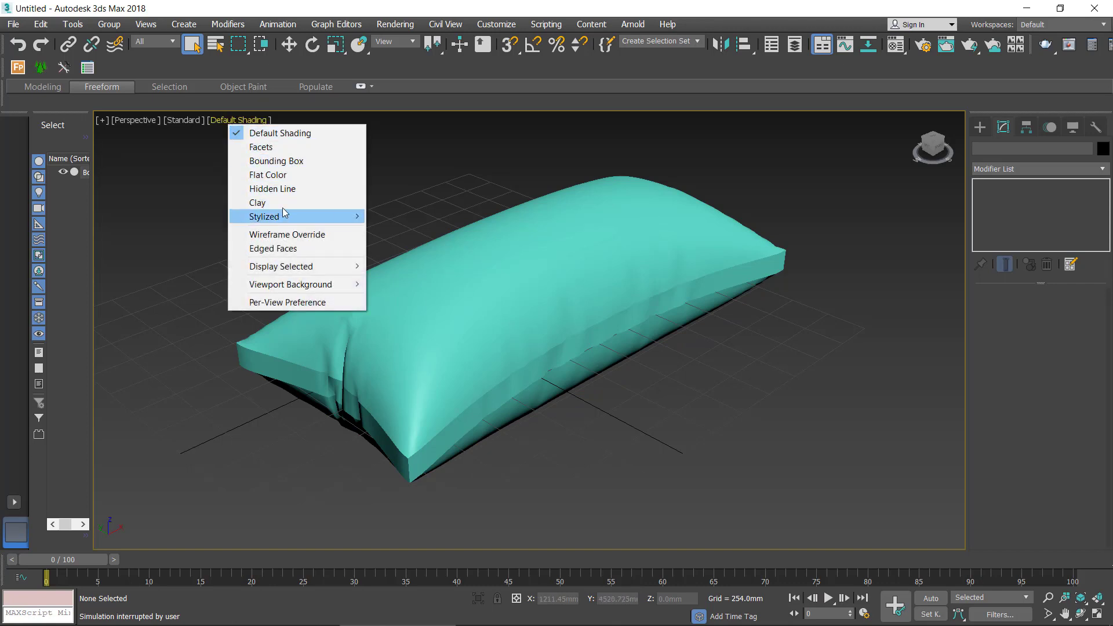
left_click(296, 248)
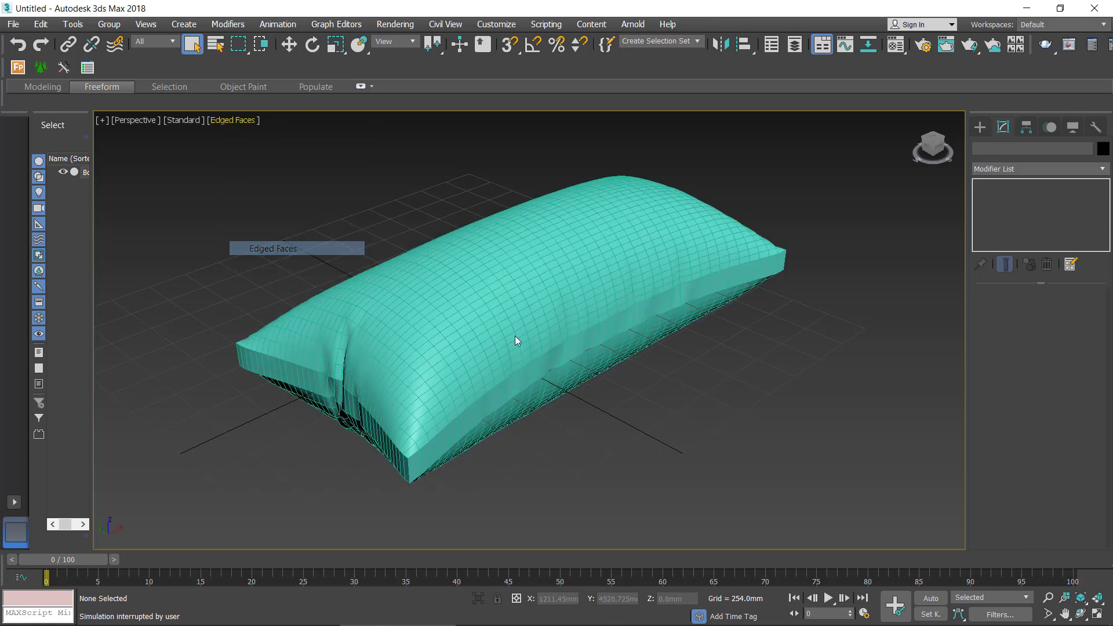
mouse_move(514, 336)
middle_mouse_down("alt")
mouse_move(486, 329)
mouse_move(479, 315)
middle_mouse_up("alt")
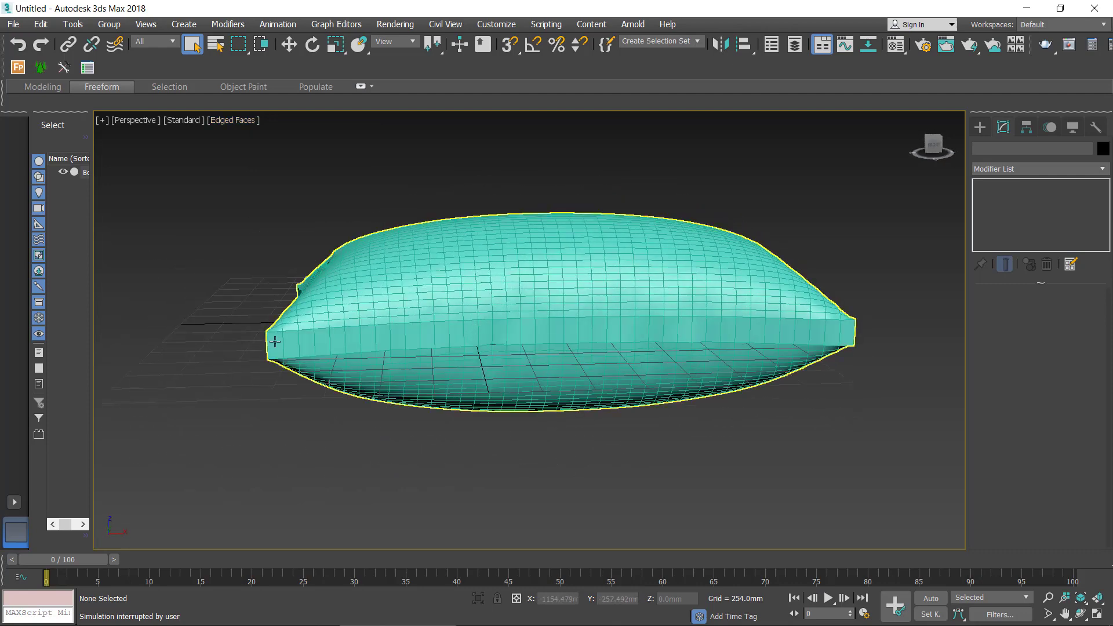
left_click(682, 343)
key("alt+w")
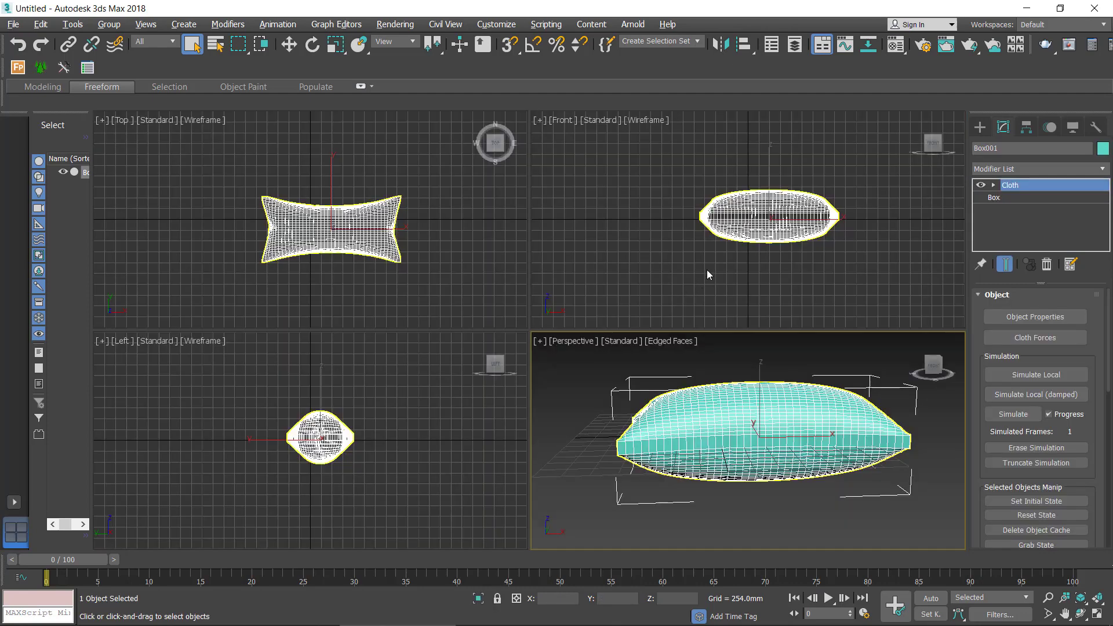
Convert the pillow to Editable Poly and connect its middle edges into a new loop
right_click(749, 392)
mouse_move(822, 551)
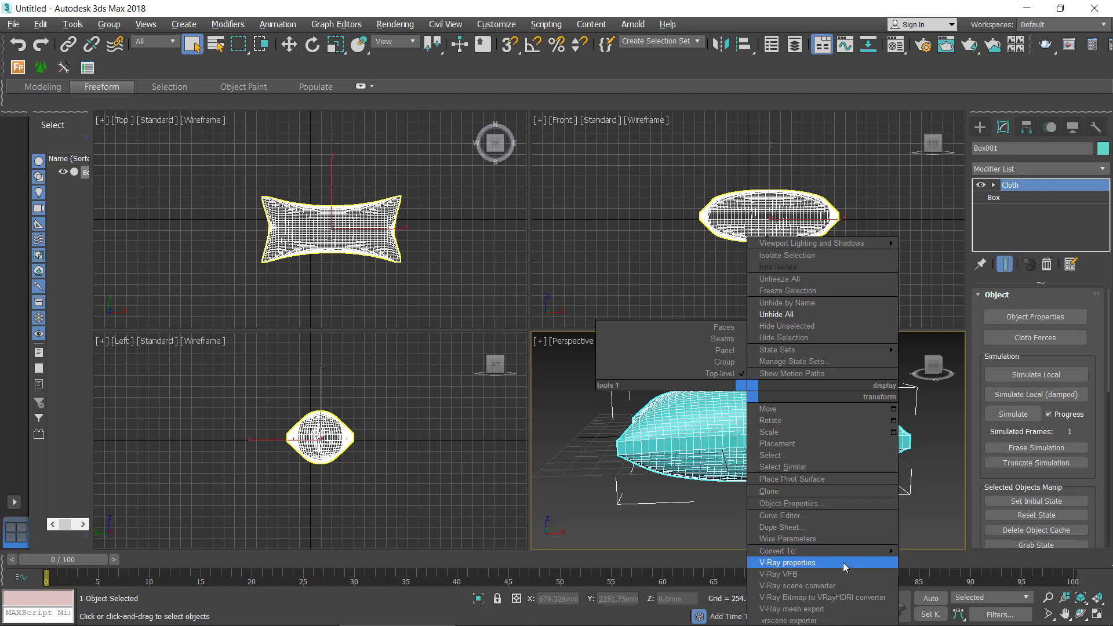
left_click(980, 562)
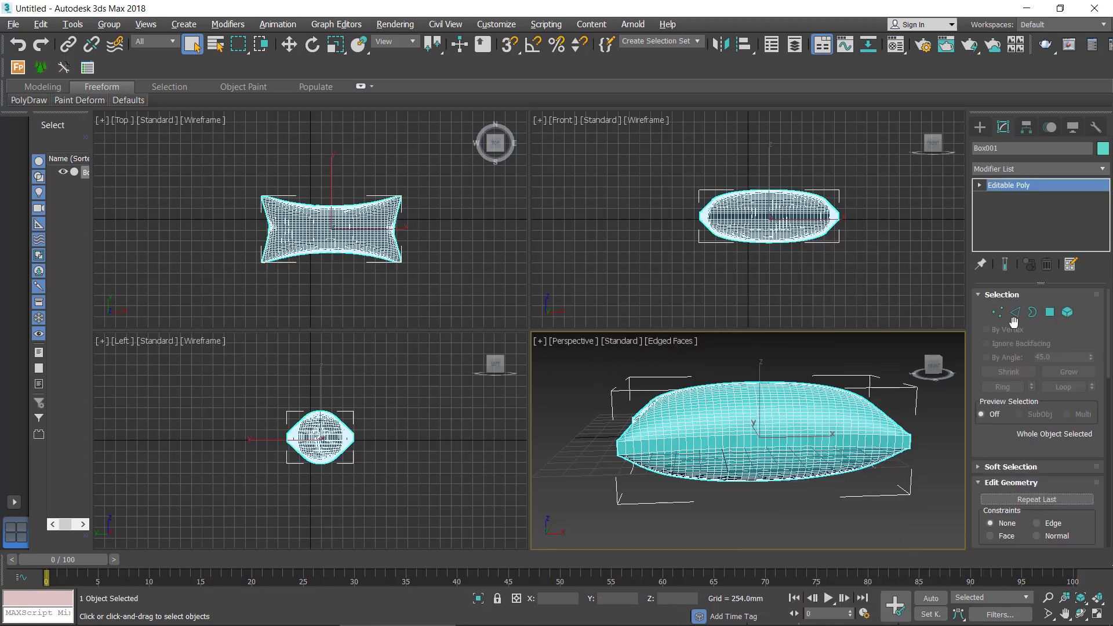
left_click(1015, 313)
left_click(718, 216)
key("alt+w")
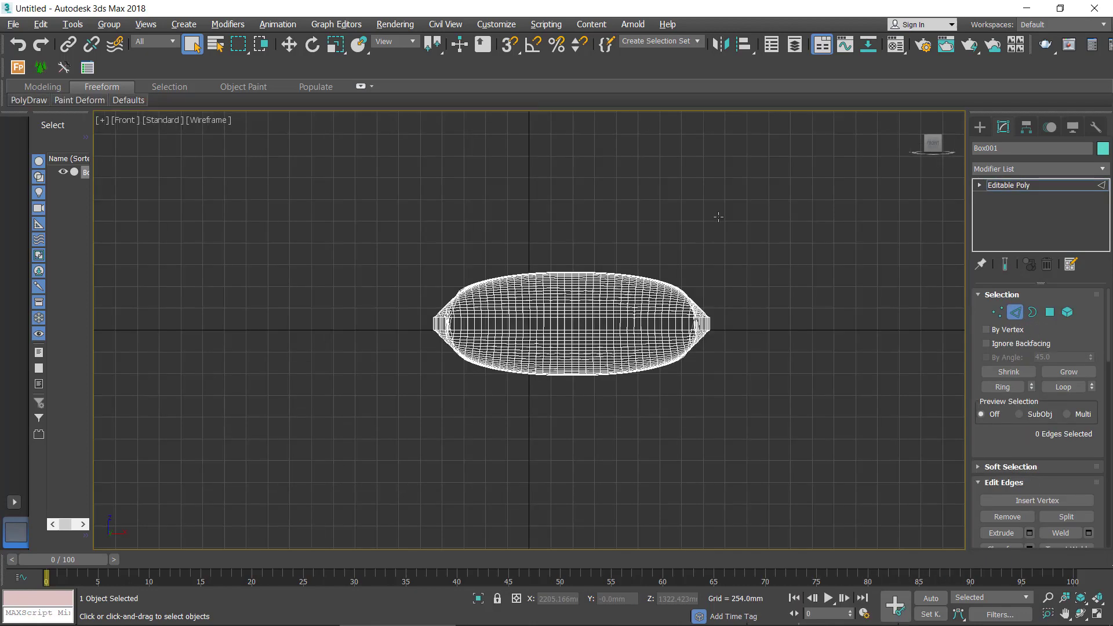
scroll(587, 335, "up", 4)
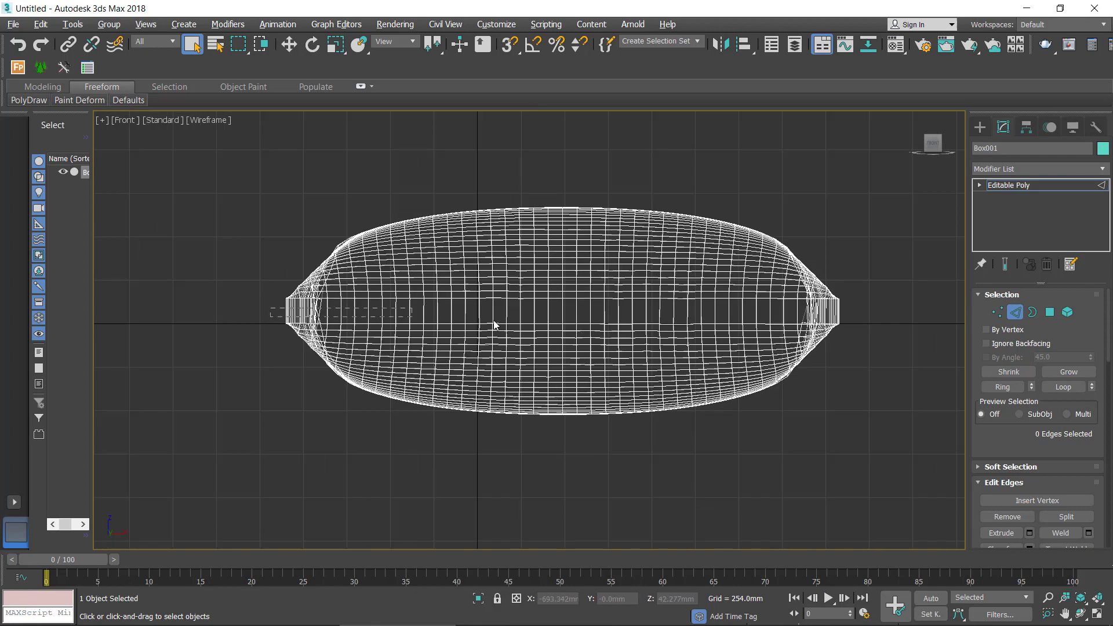
left_click_drag(847, 322, 867, 311)
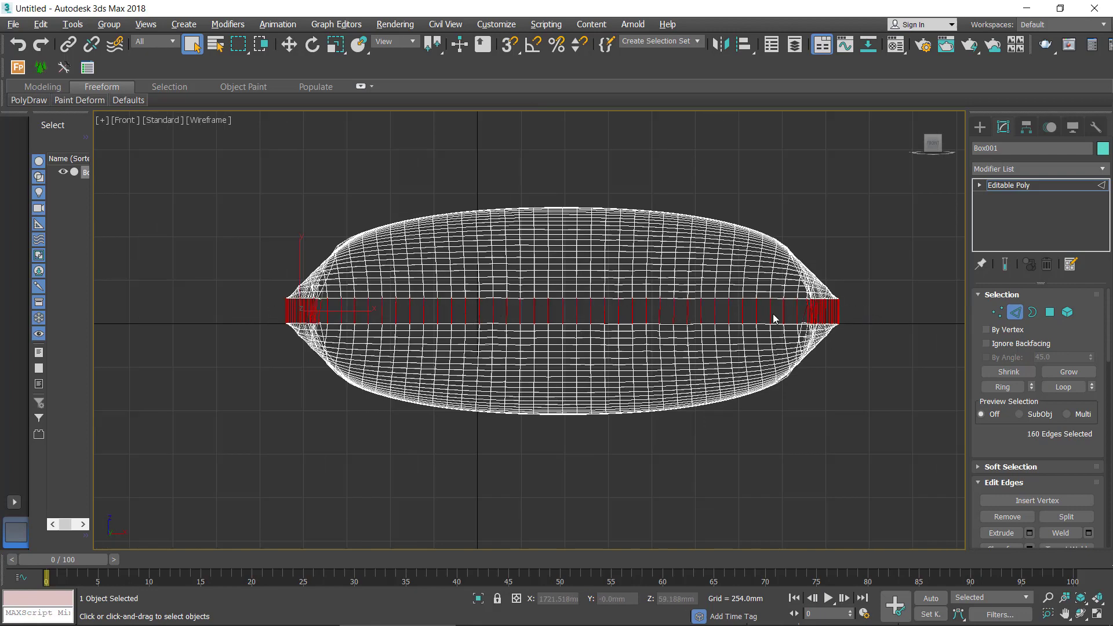
right_click(773, 317)
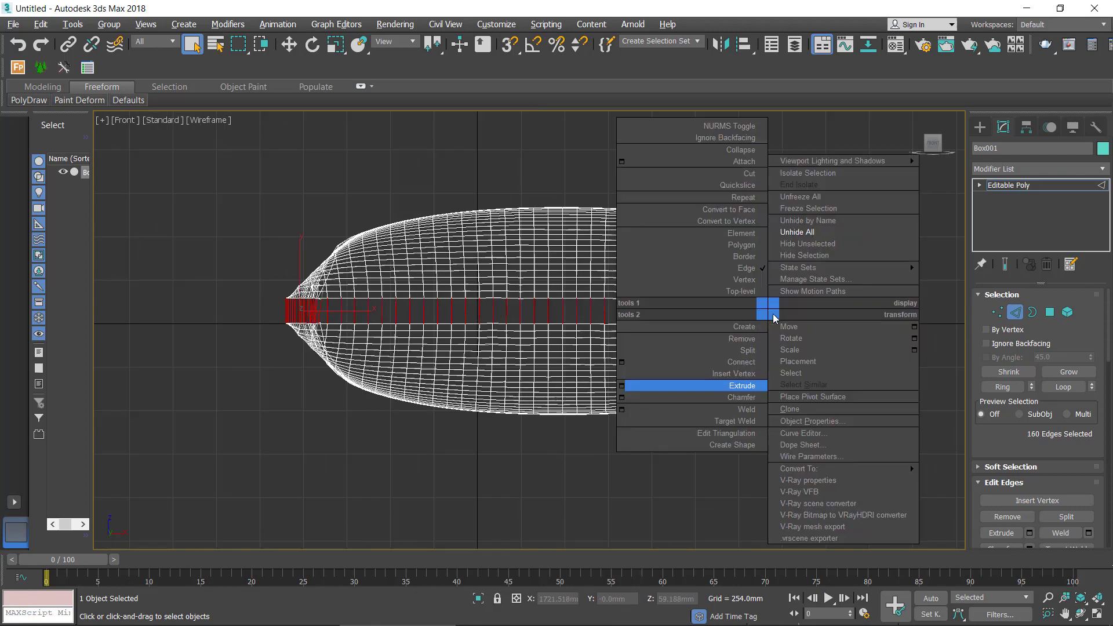
left_click(759, 362)
Extrude the middle edge loop to -17.782 mm height and 22.964 mm width as a seam groove
key("alt+w")
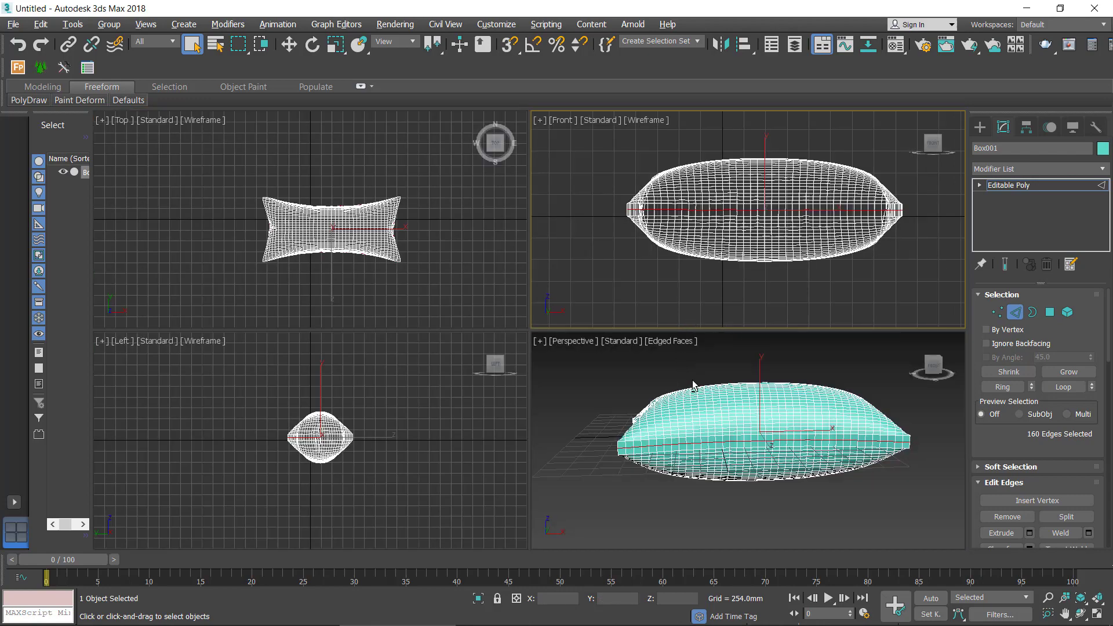
middle_click(694, 386)
key("alt+w")
scroll(595, 294, "up", 2)
scroll(595, 294, "up", 4)
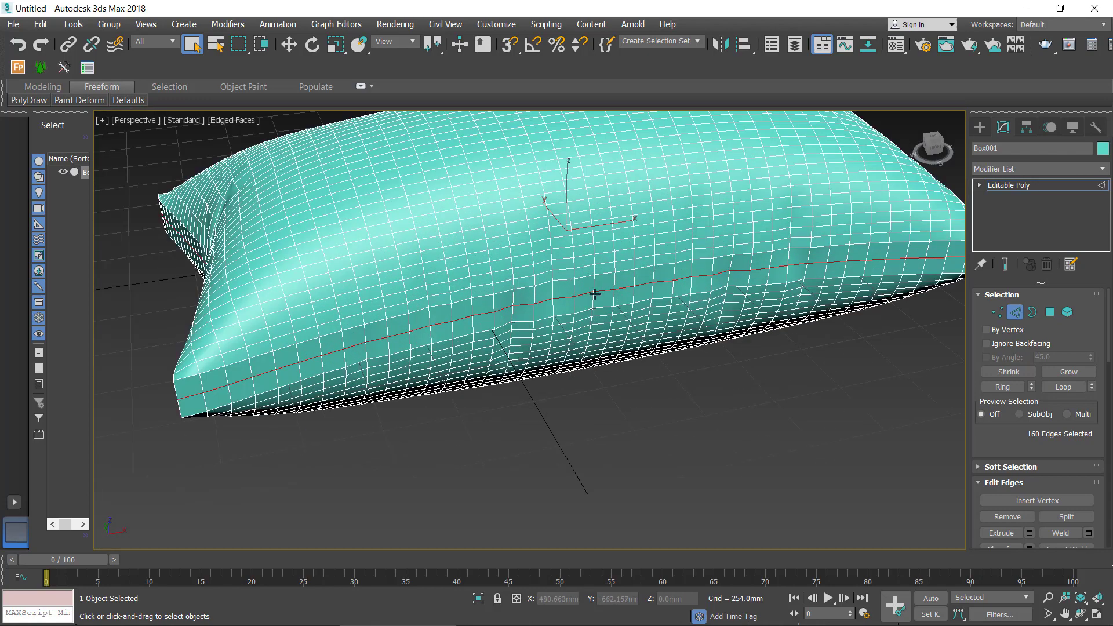
right_click(536, 277)
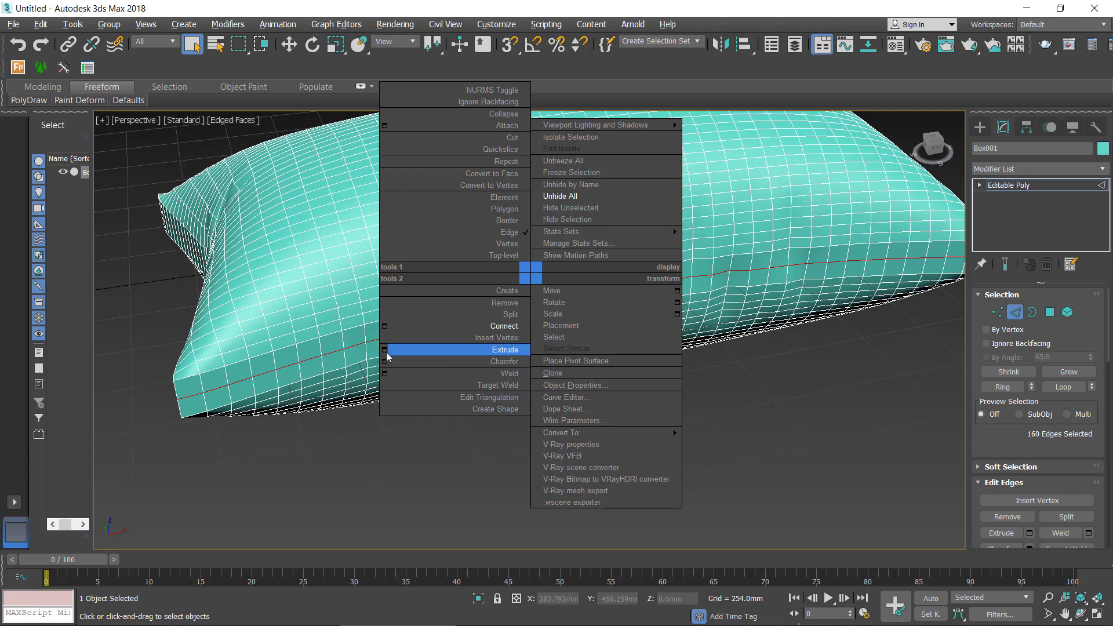
left_click(385, 350)
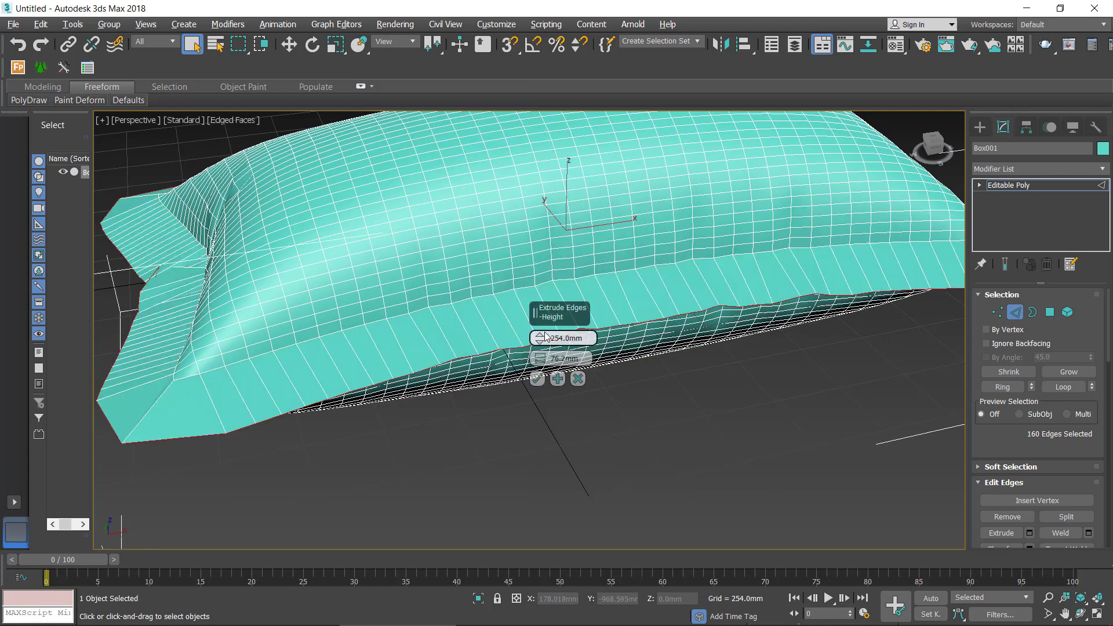
mouse_move(539, 341)
left_mouse_down()
mouse_move(520, 387)
mouse_move(533, 368)
left_mouse_up()
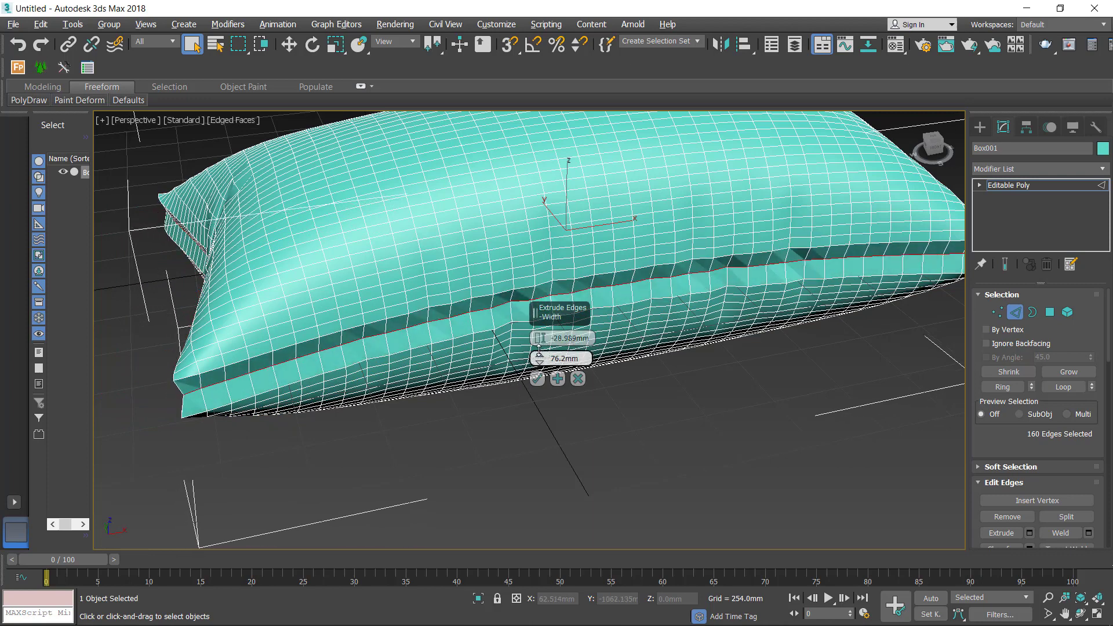
left_click_drag(542, 343, 540, 360)
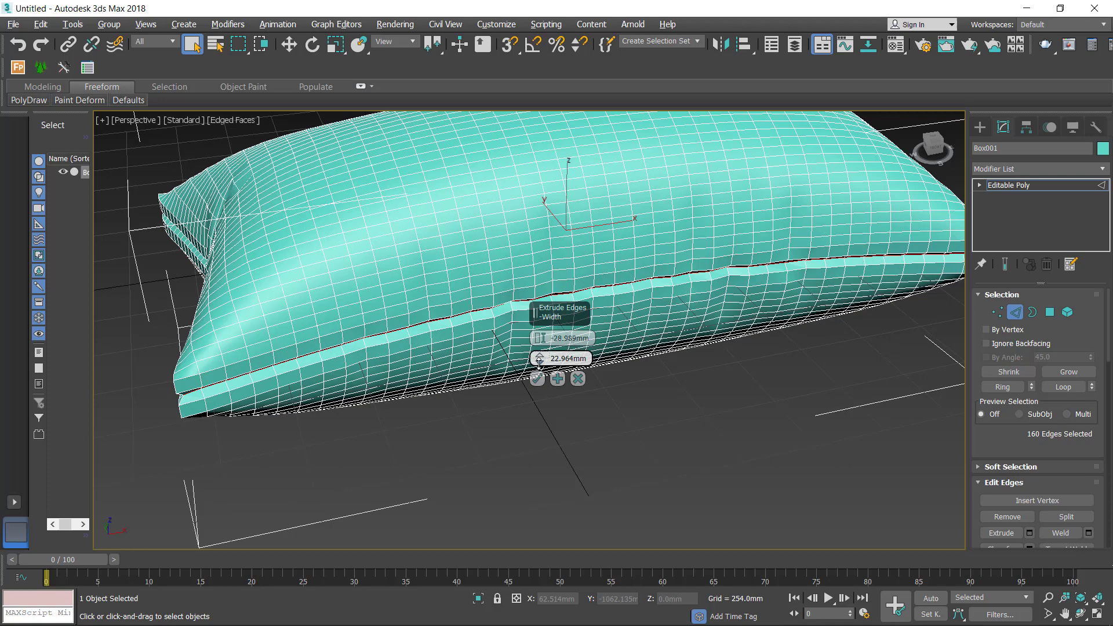
left_click_drag(540, 346, 541, 340)
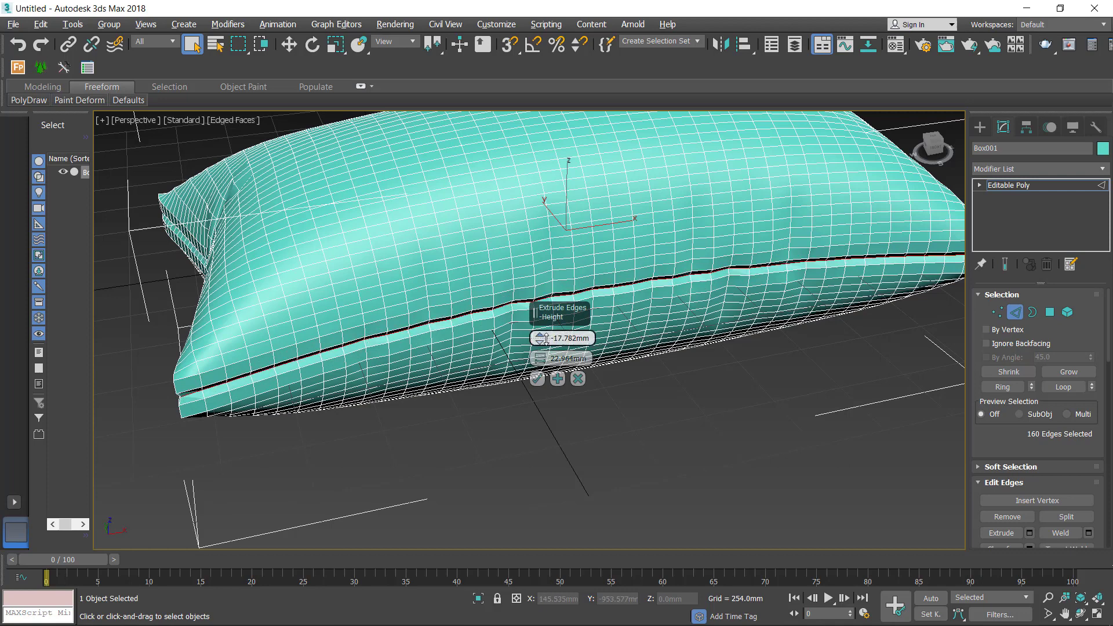
left_click(538, 378)
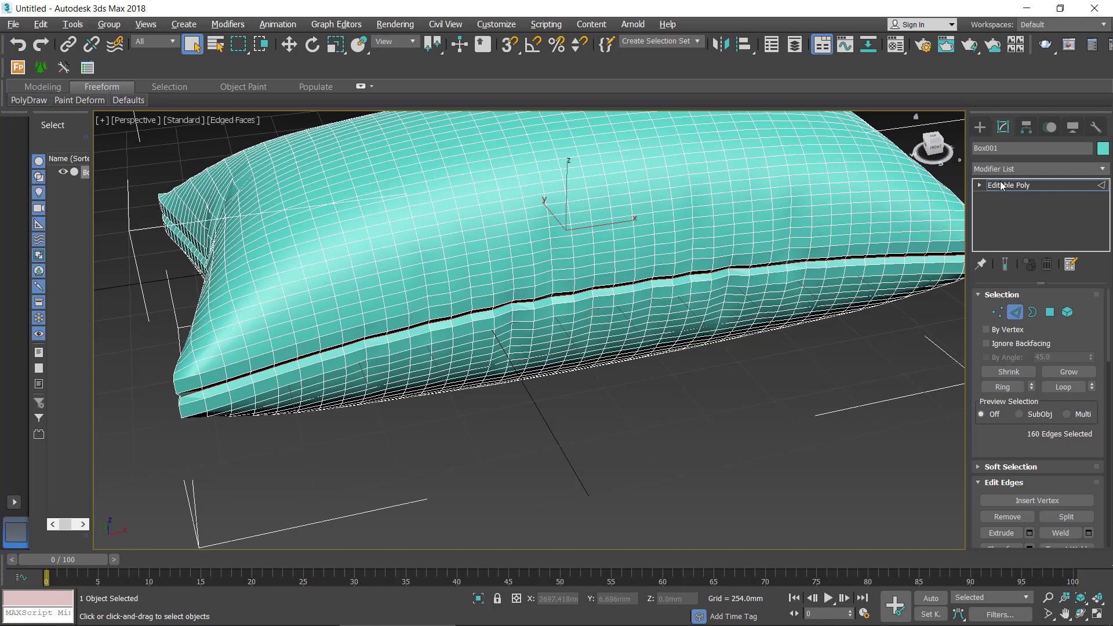
Exit edge editing and orbit around to inspect the grooved pillow from the front
left_click(986, 183)
key("ctrl+d")
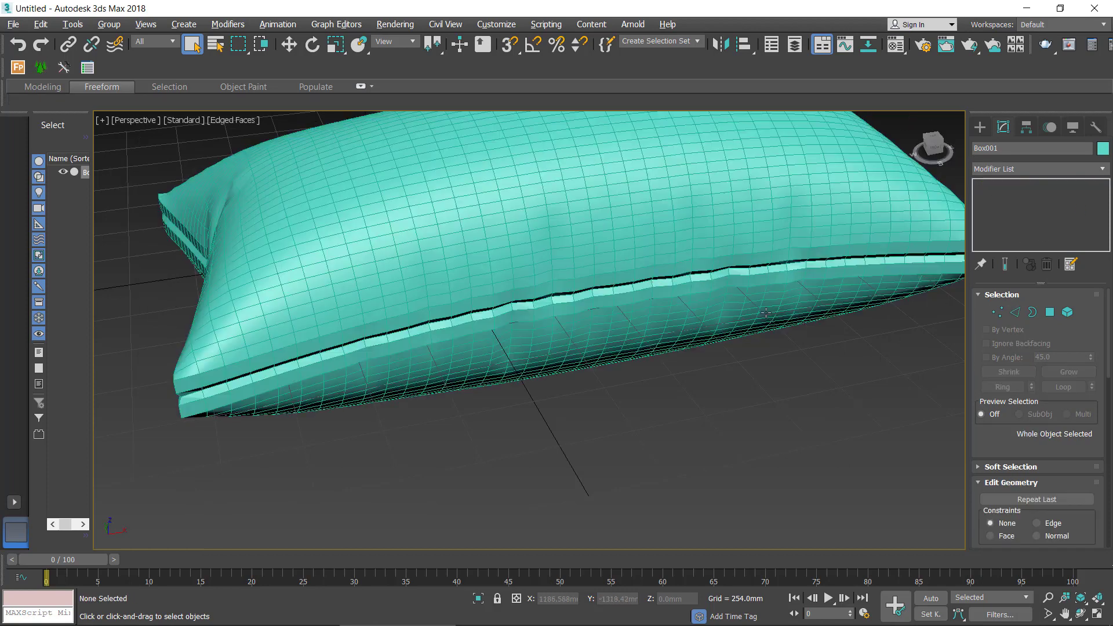
scroll(651, 282, "down", 5)
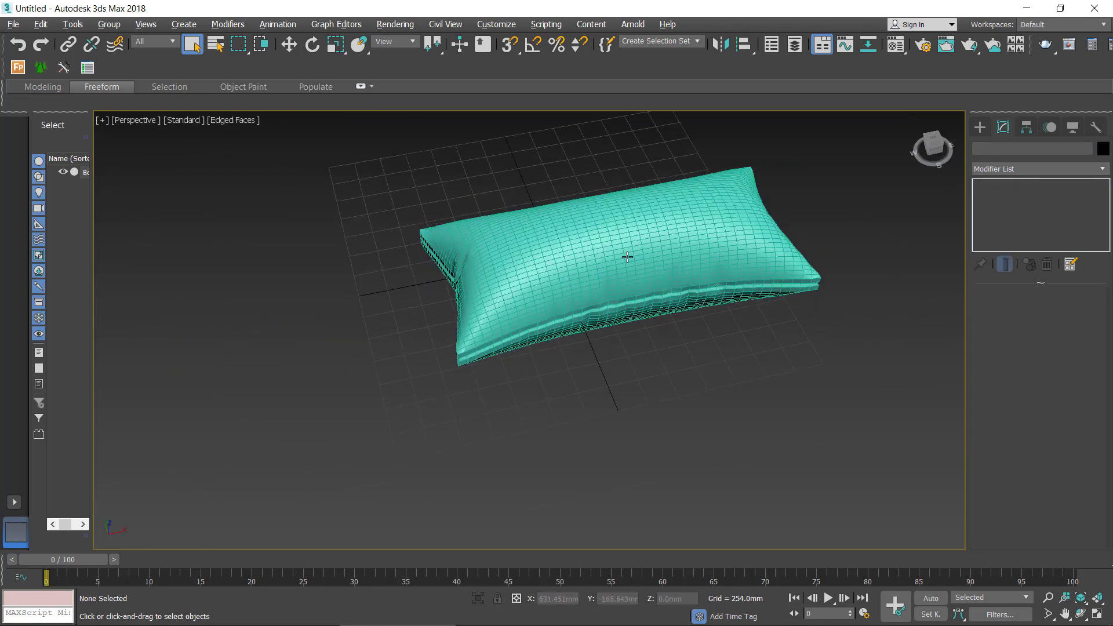
left_click(634, 238)
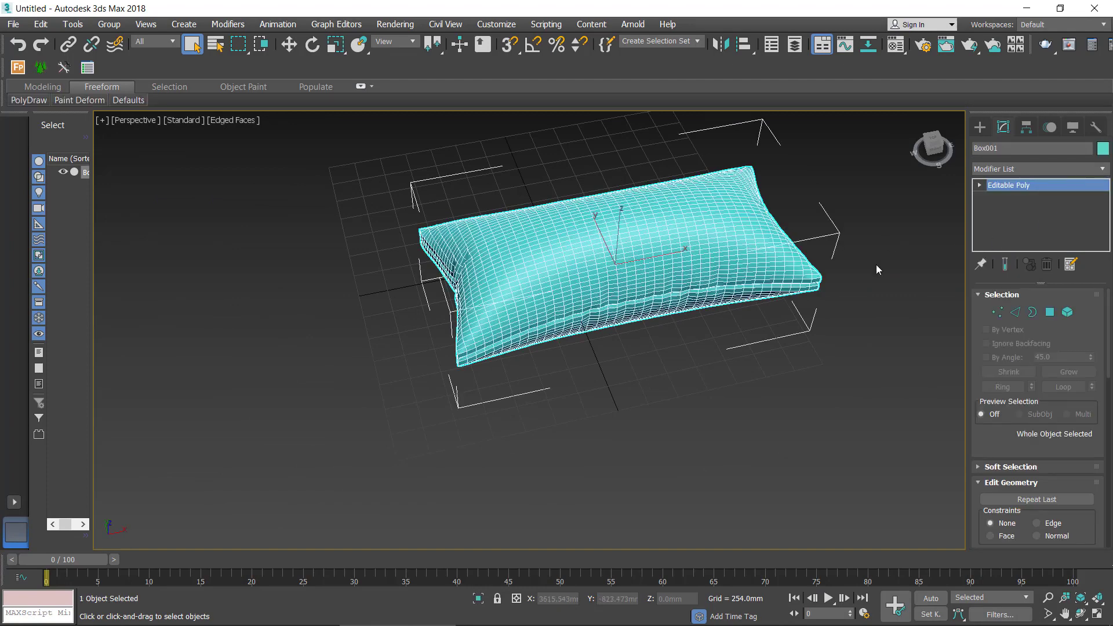
left_click(653, 343)
mouse_move(653, 342)
middle_mouse_down("alt")
mouse_move(653, 270)
mouse_move(571, 341)
middle_mouse_up("alt")
scroll(653, 270, "up", 5)
scroll(642, 269, "down", 5)
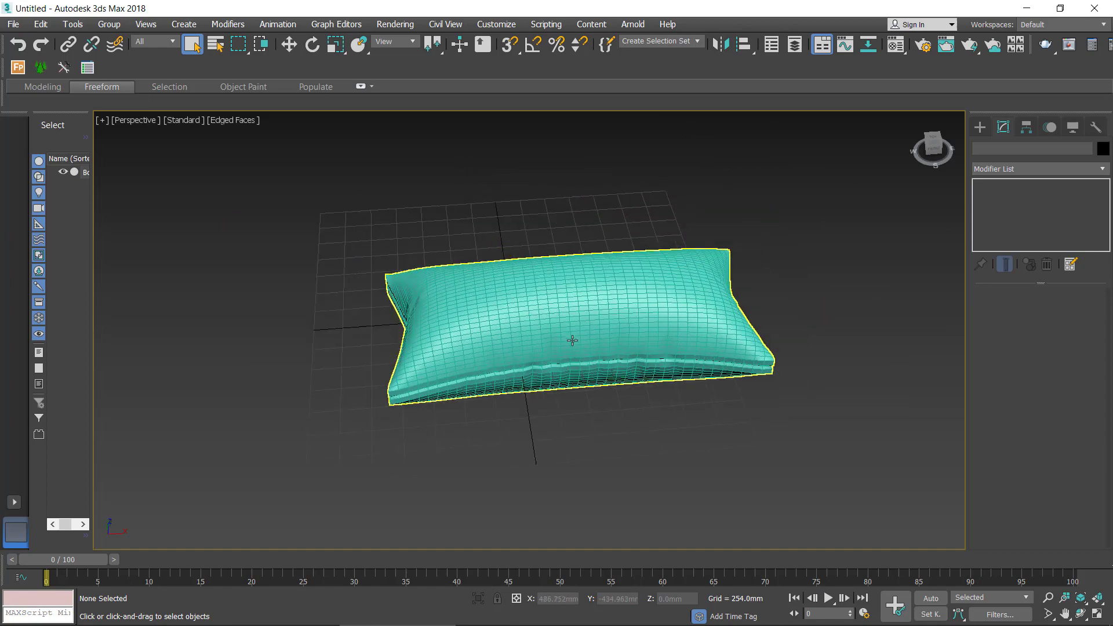
left_click(580, 326)
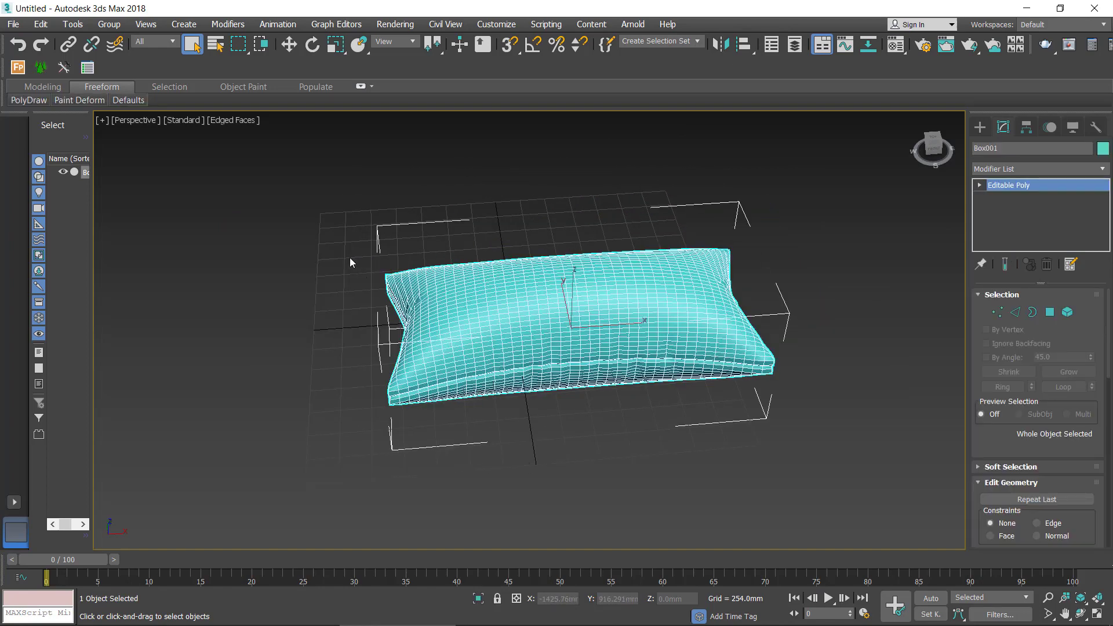
key("ctrl+s")
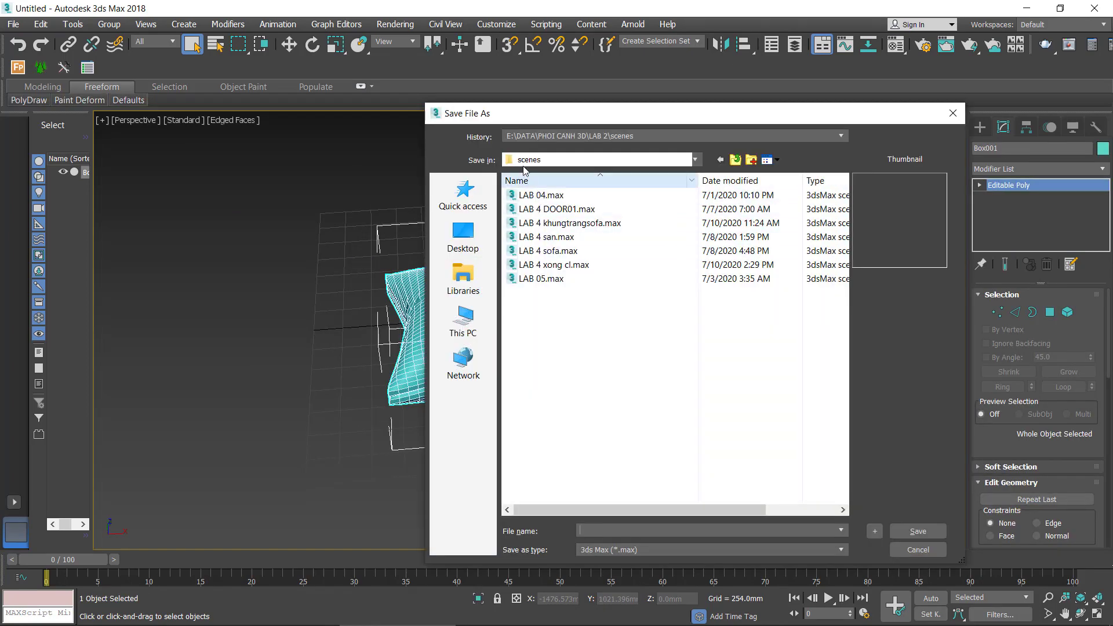
left_click(463, 235)
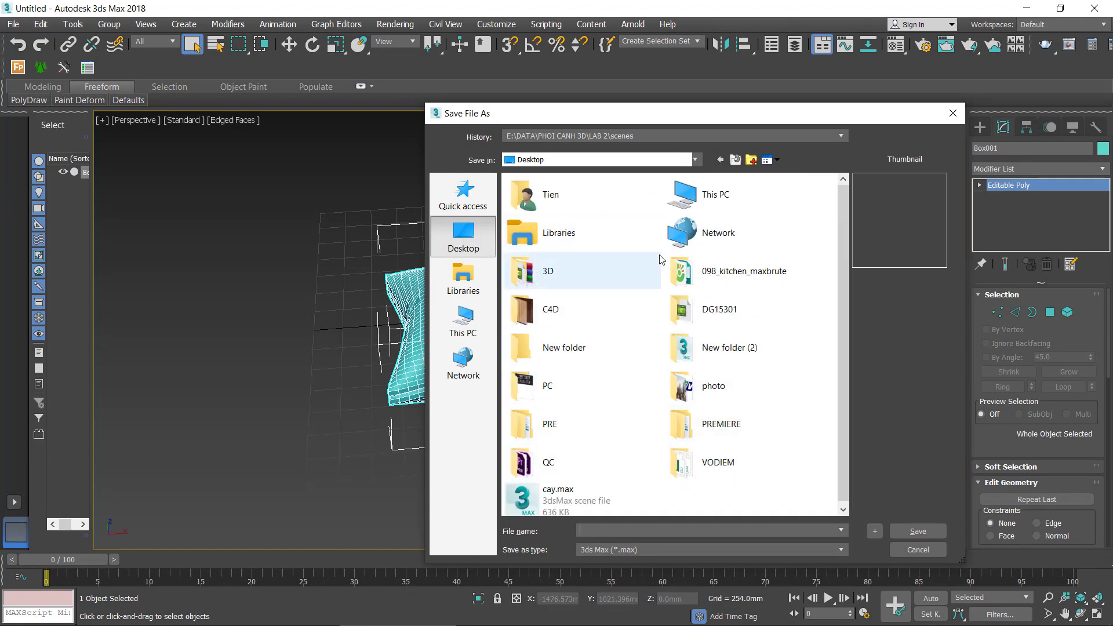
double_click(551, 386)
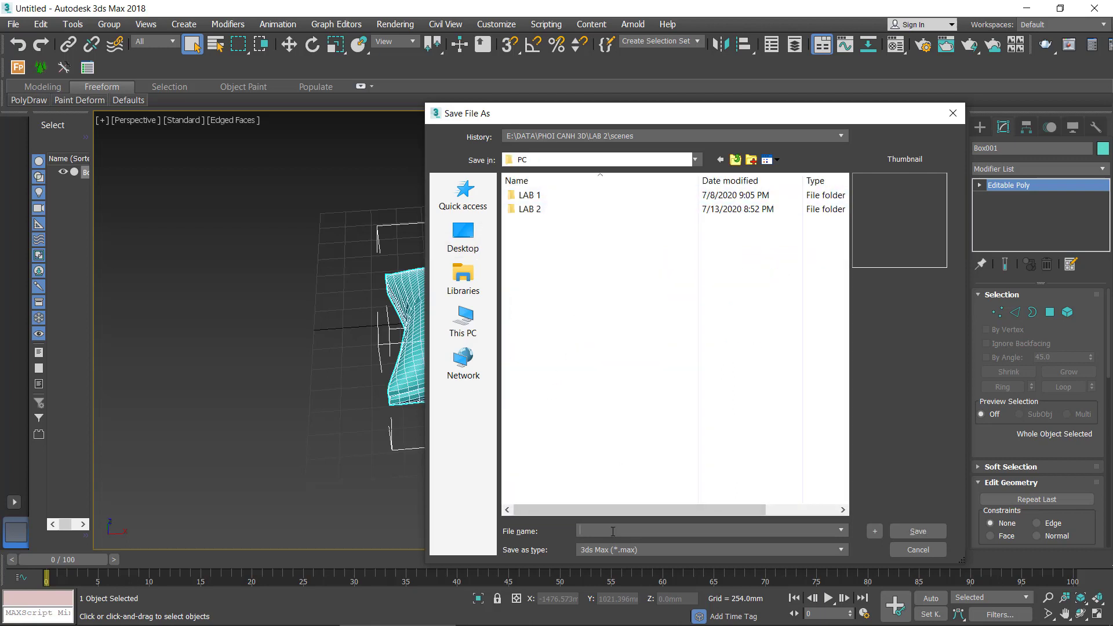
key("Return")
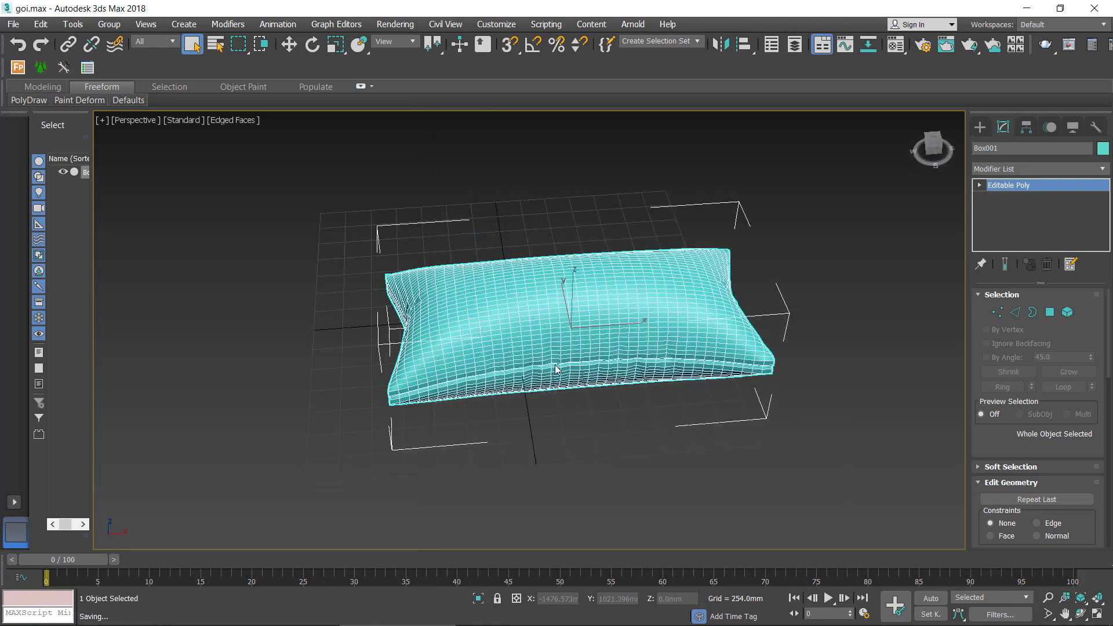
left_click(22, 23)
mouse_move(40, 95)
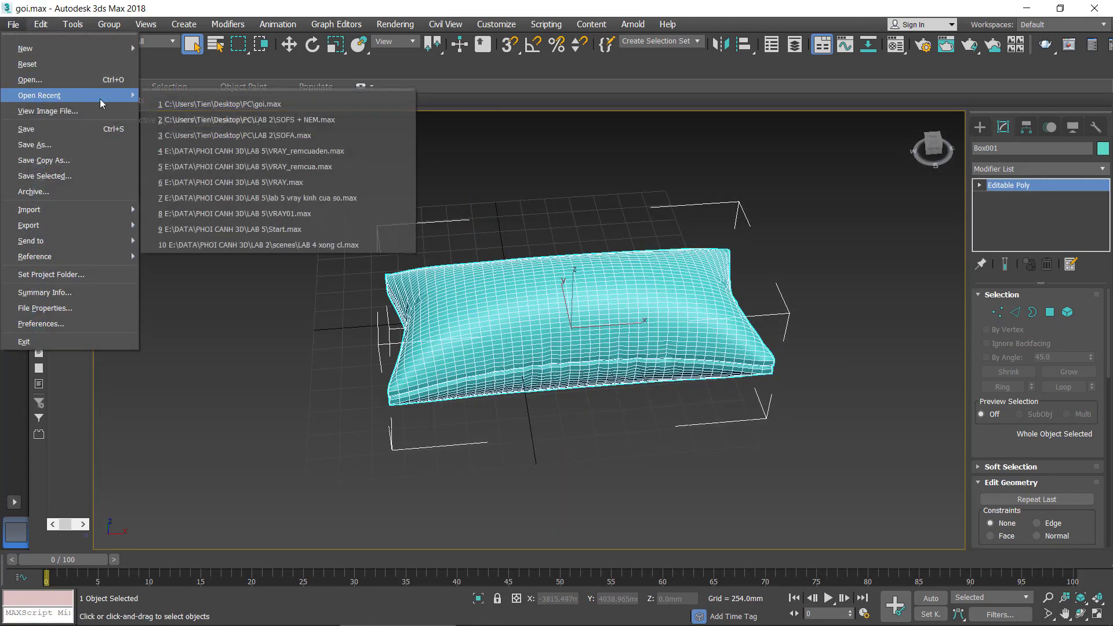
Open the recent SOFS + NEM.max sofa scene and frame the sofa
left_click(210, 119)
middle_click_drag(543, 289, 557, 288, "alt")
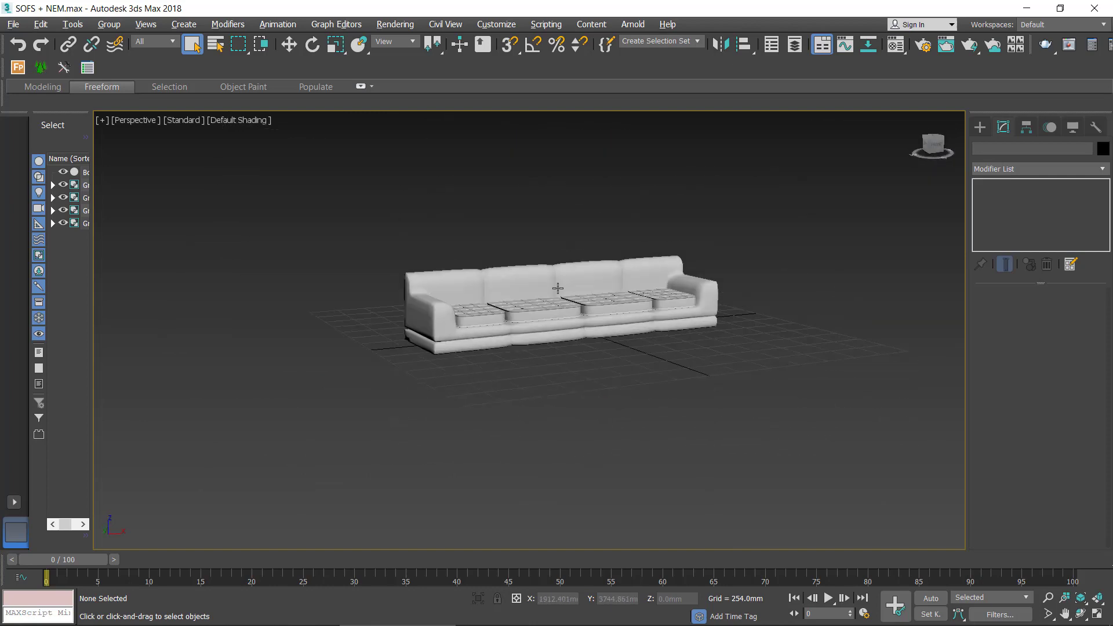
scroll(539, 308, "up", 5)
scroll(491, 307, "up", 3)
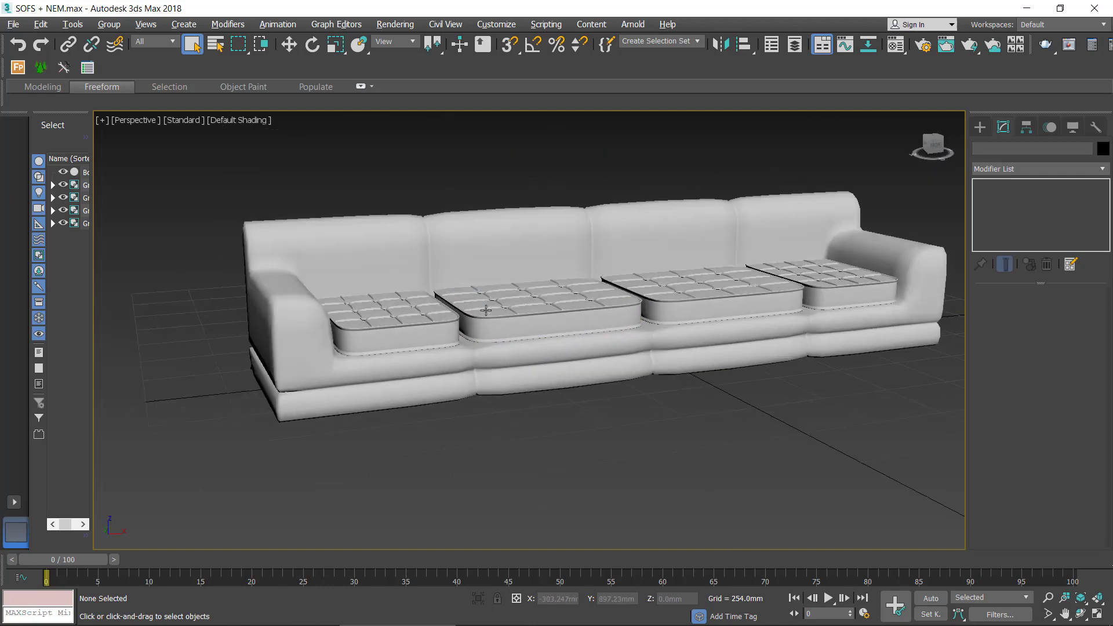
Merge all objects from Desktop\PC\goi.max into the scene, auto-renaming the pillow
left_click(13, 26)
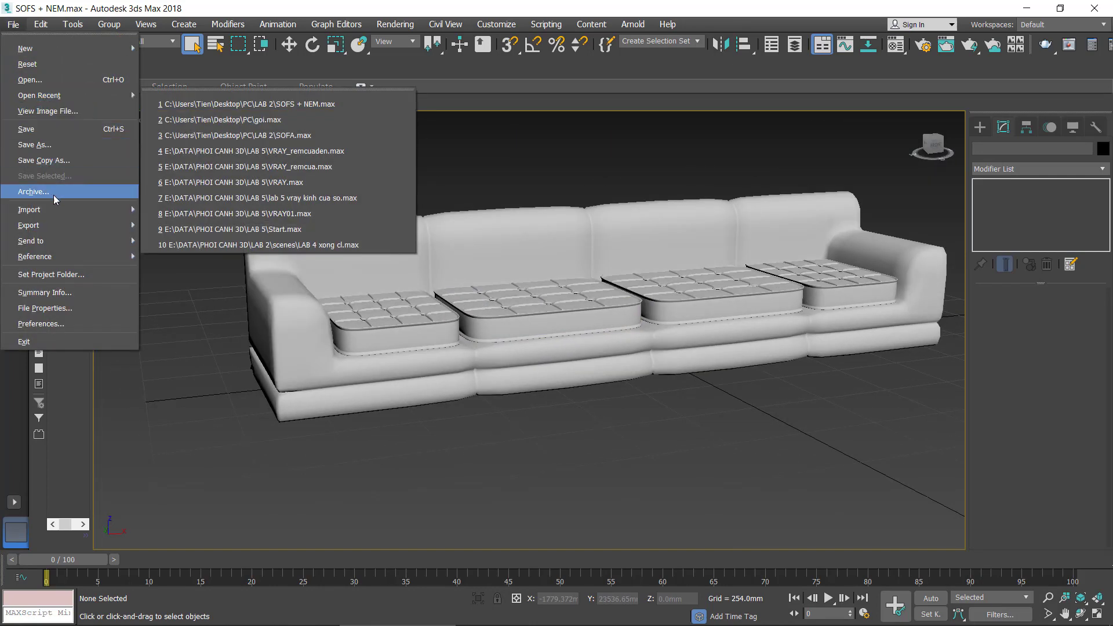
mouse_move(69, 210)
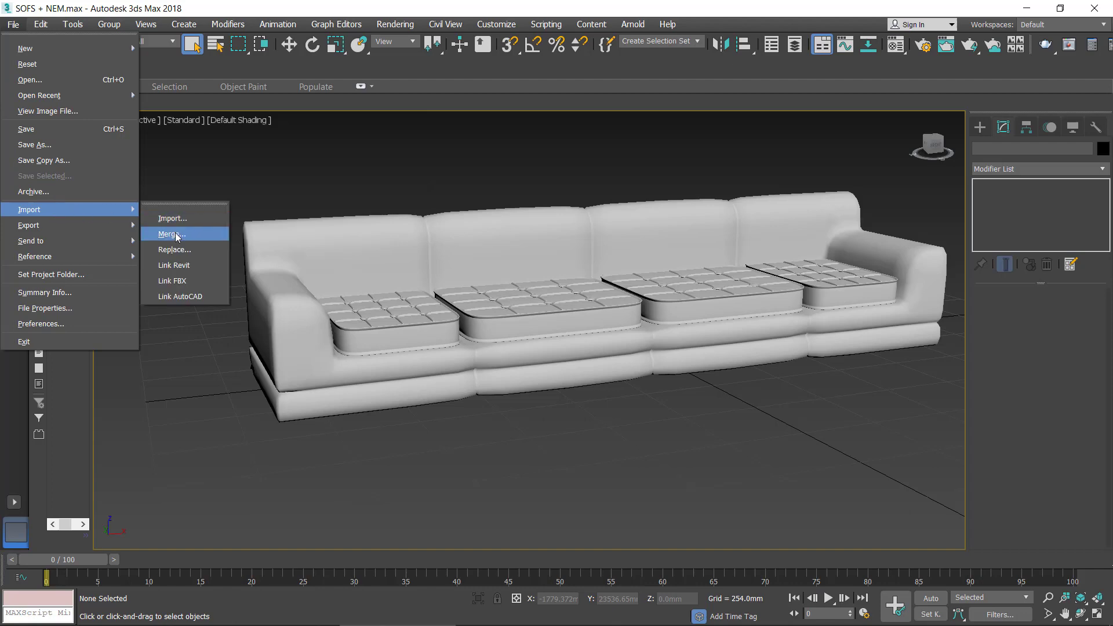
left_click(185, 234)
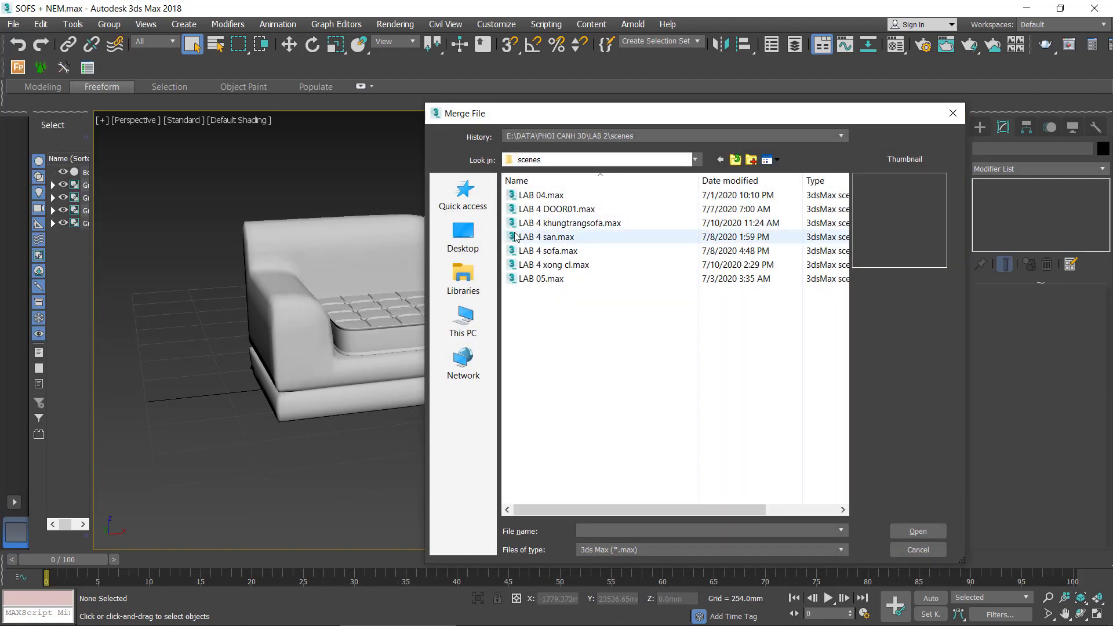
left_click(464, 237)
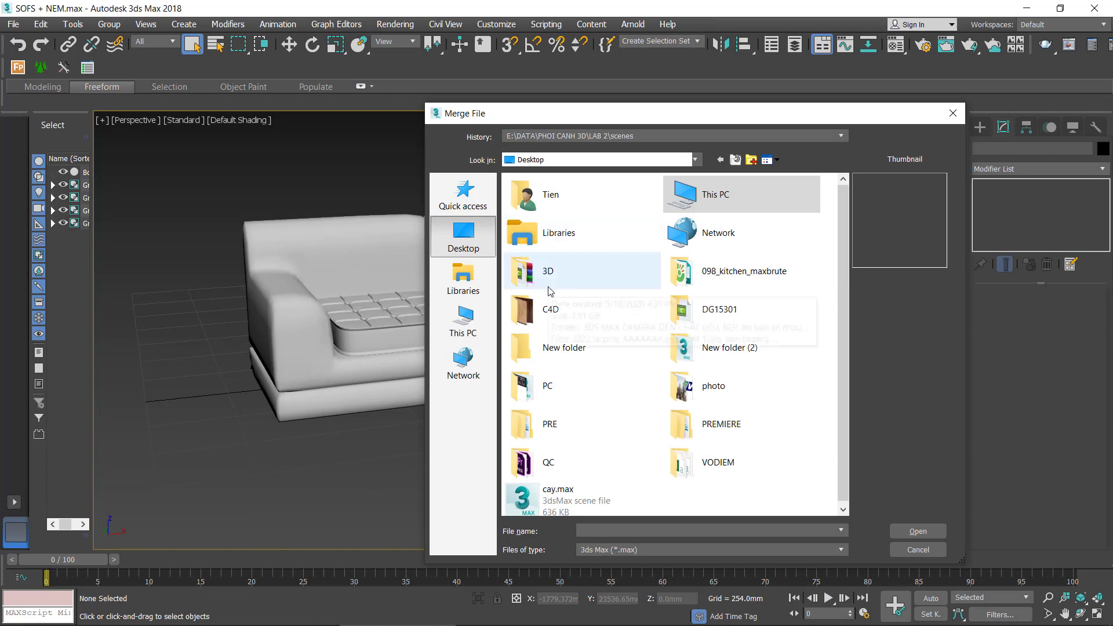
double_click(531, 374)
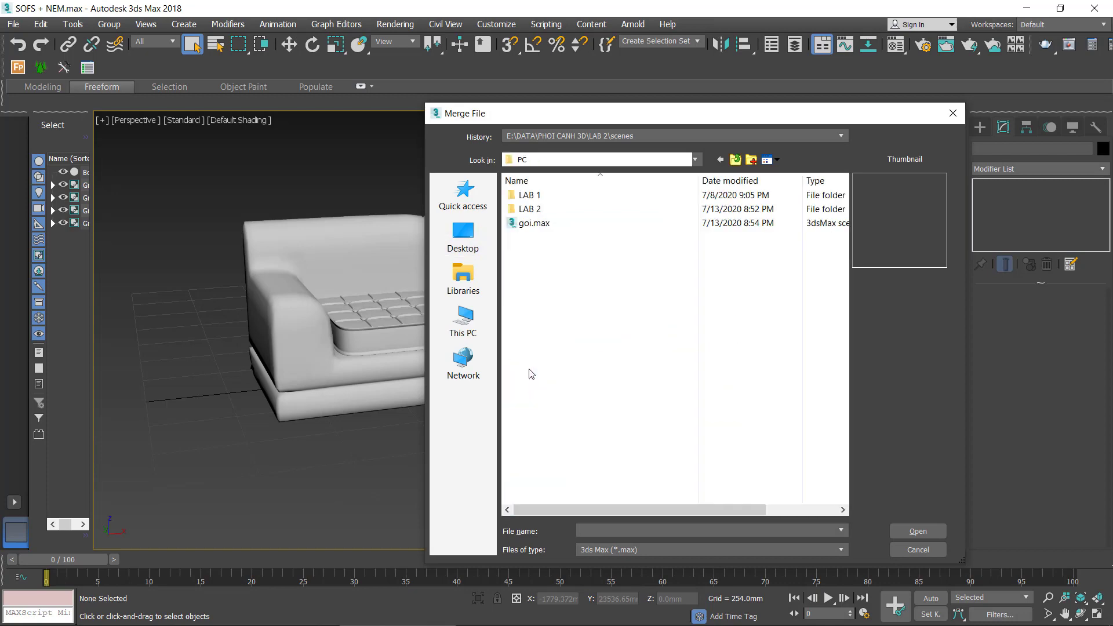
double_click(534, 223)
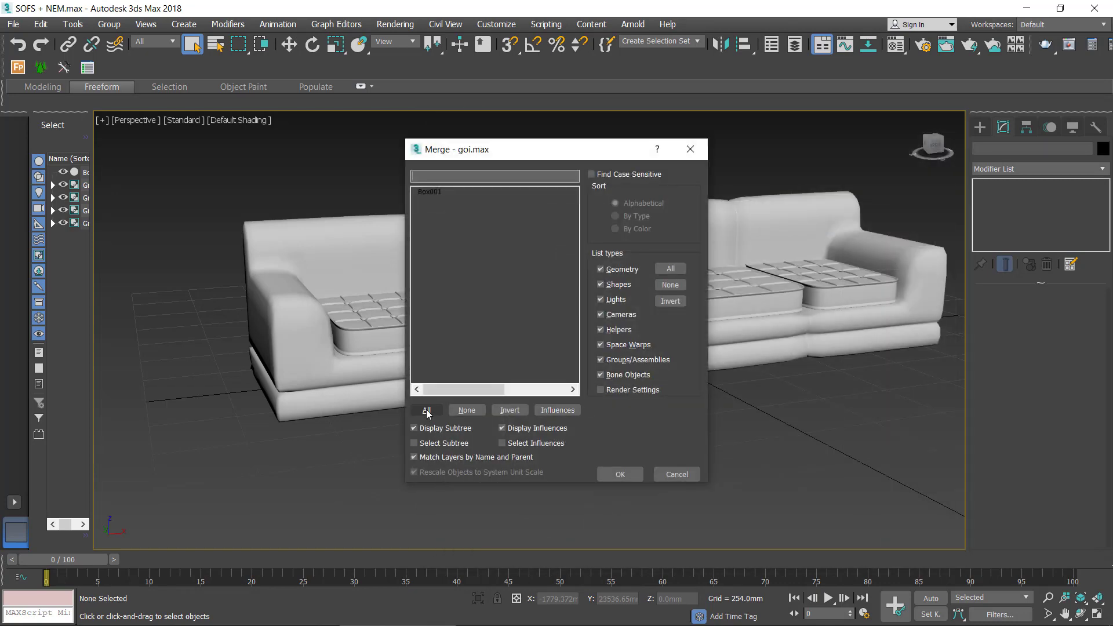
left_click(427, 412)
left_click(635, 476)
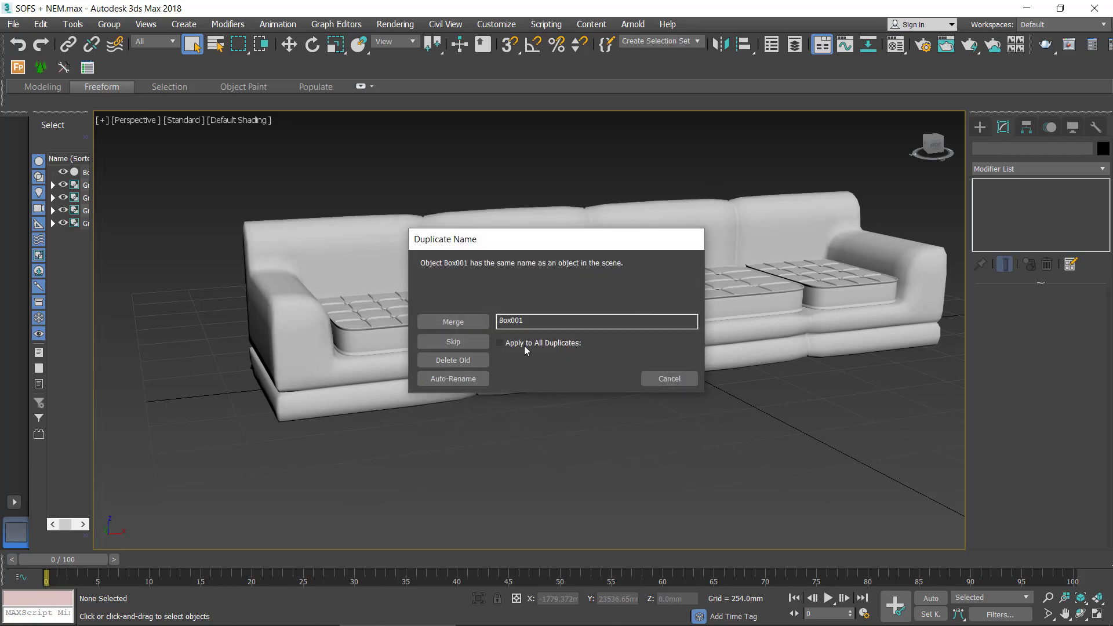
left_click(468, 380)
Scale down the oversized merged pillow and lift it up onto the sofa seat
scroll(771, 327, "down", 2)
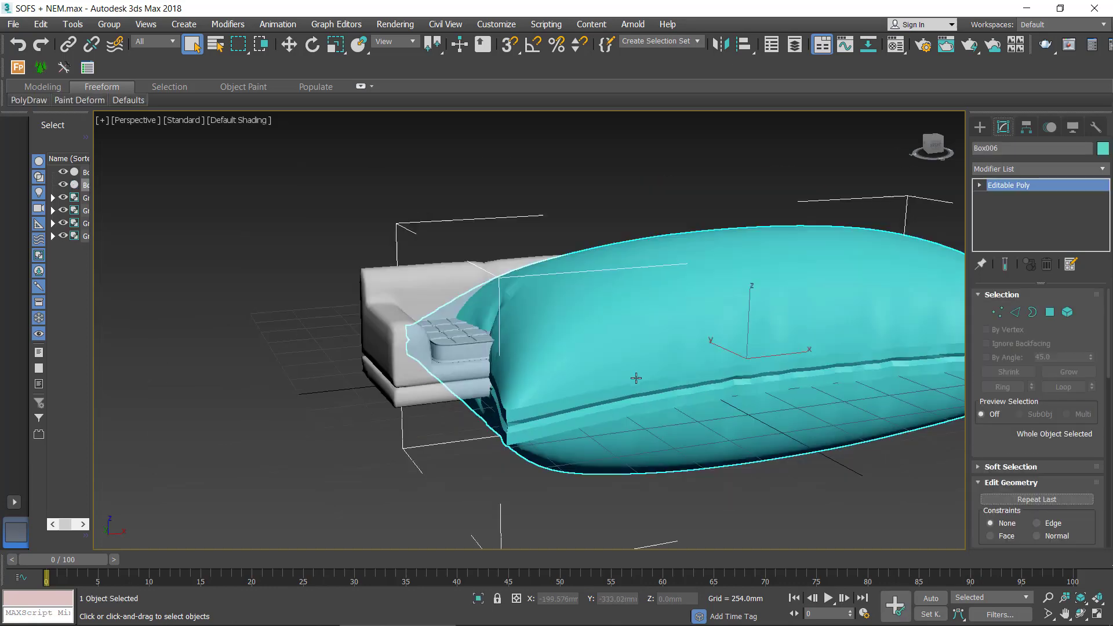
scroll(771, 326, "down", 1)
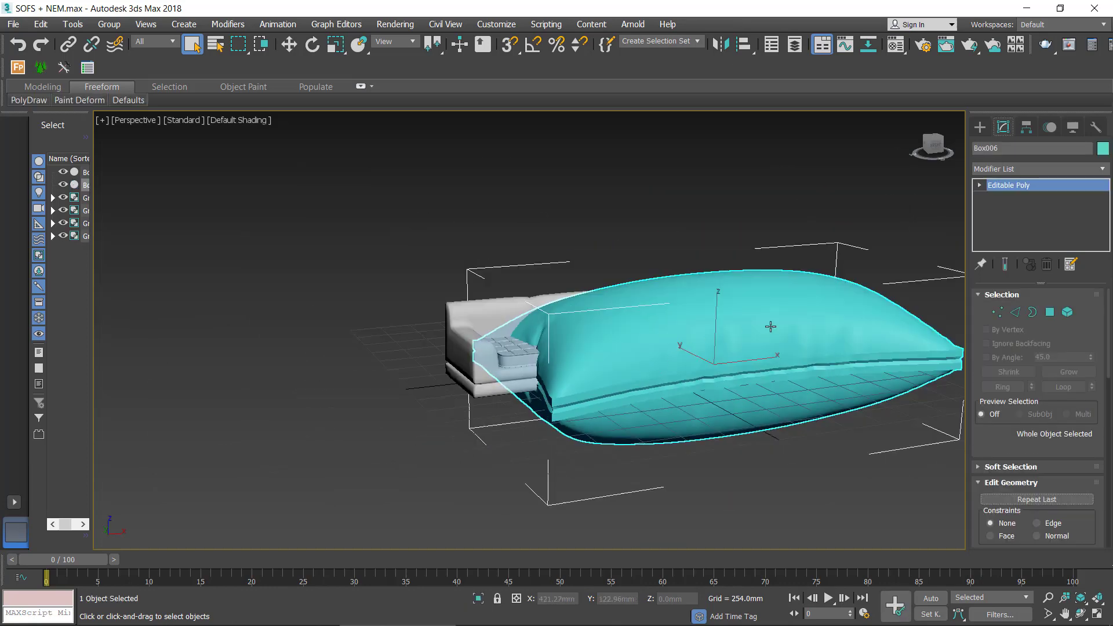
left_click(335, 45)
left_click_drag(712, 359, 584, 504)
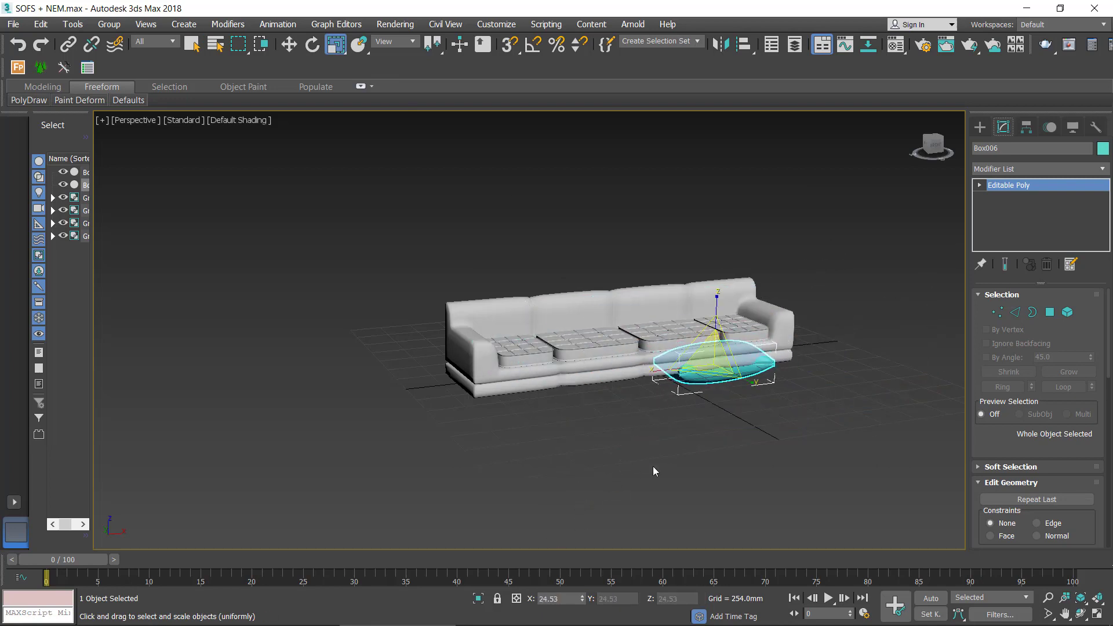
key("w")
left_click(727, 279)
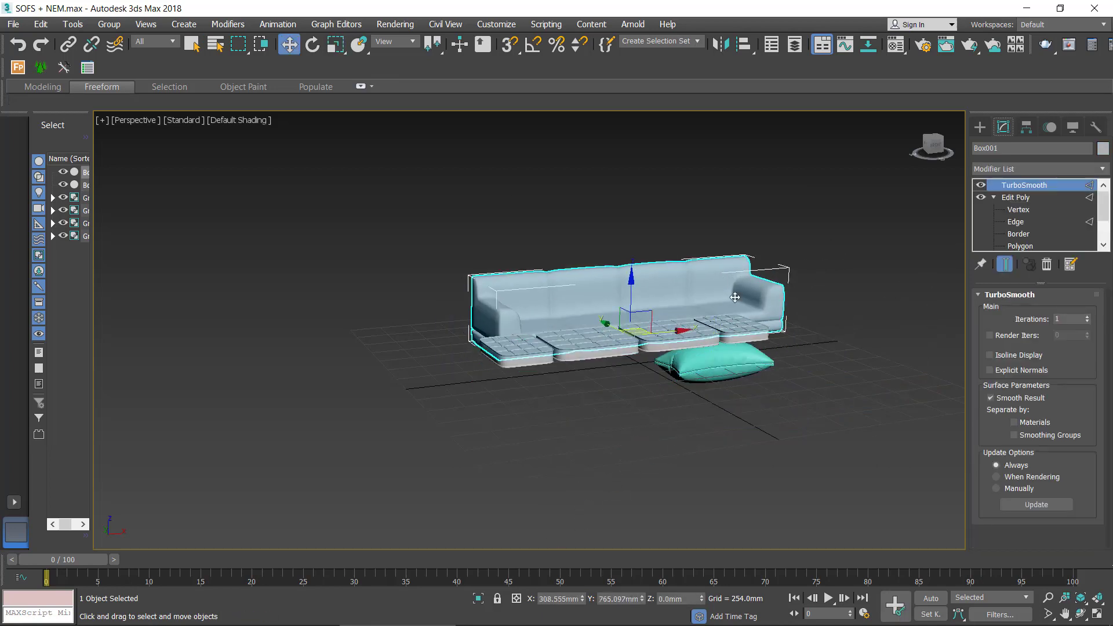
left_click_drag(735, 297, 722, 320)
left_click(710, 383)
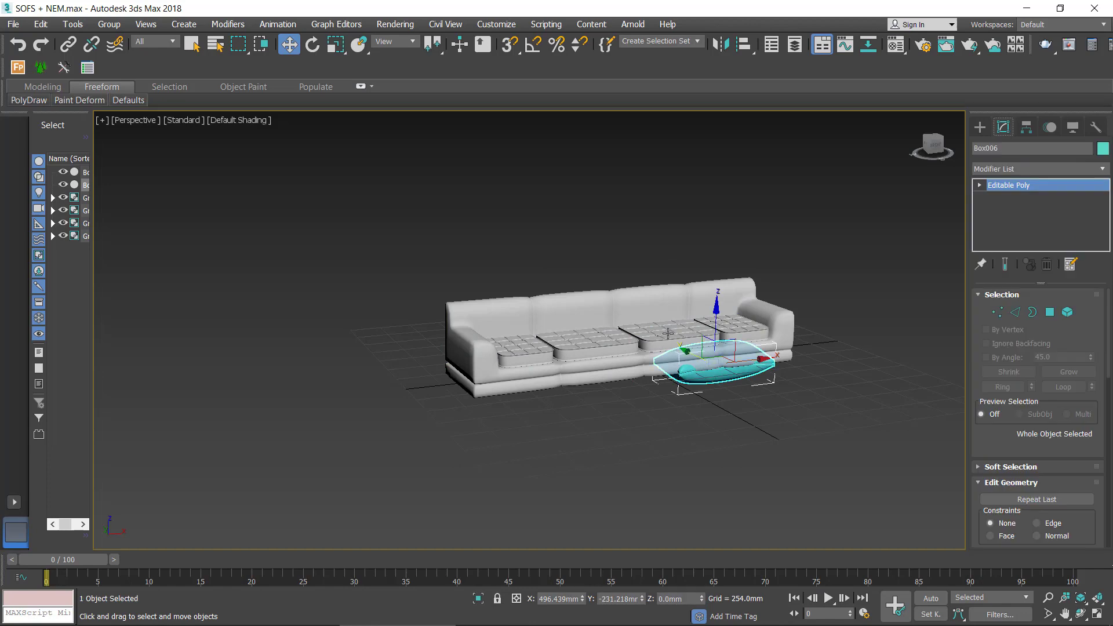
left_click_drag(717, 339, 707, 291)
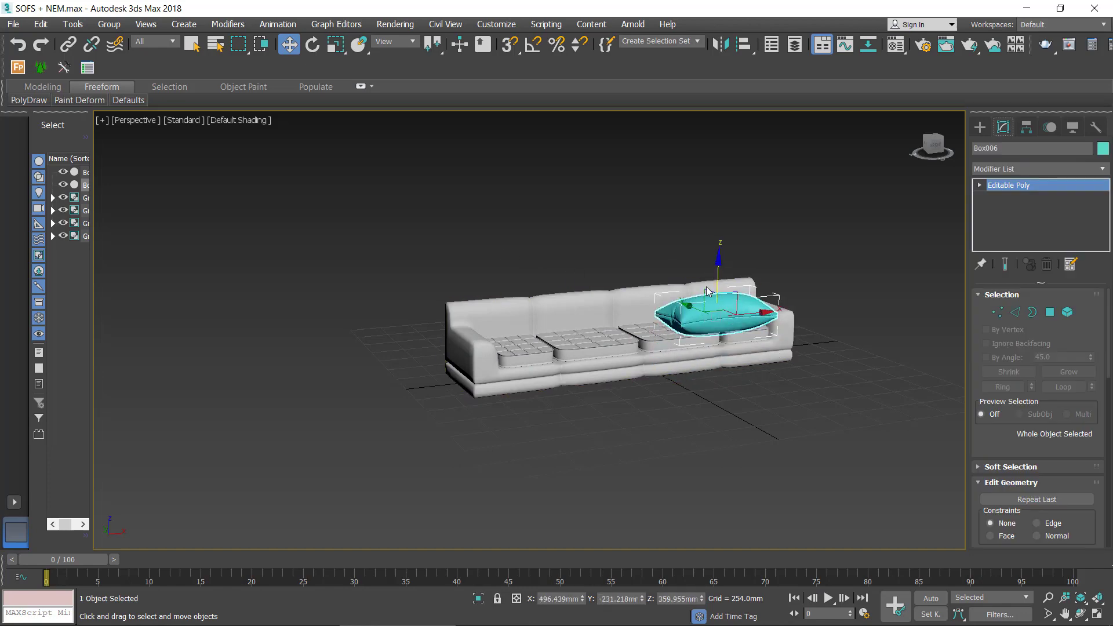
scroll(707, 291, "up", 5)
middle_click_drag(706, 291, 419, 196, "alt")
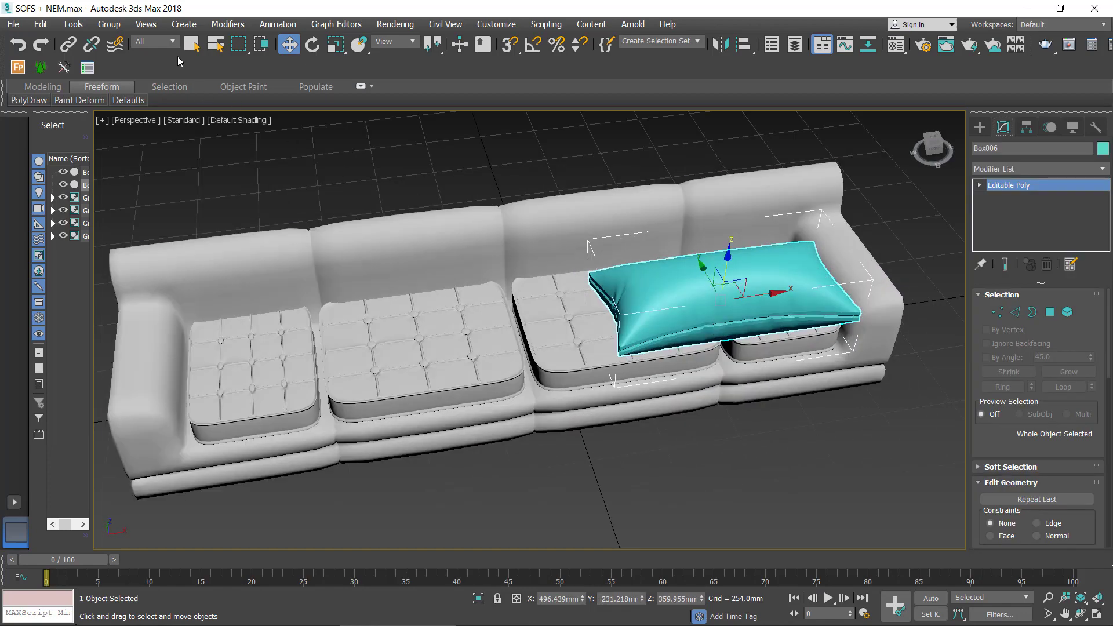
Shrink the pillow to fit, set it on the right seat cushion, and Shift-drag a copy leftward
left_click(335, 44)
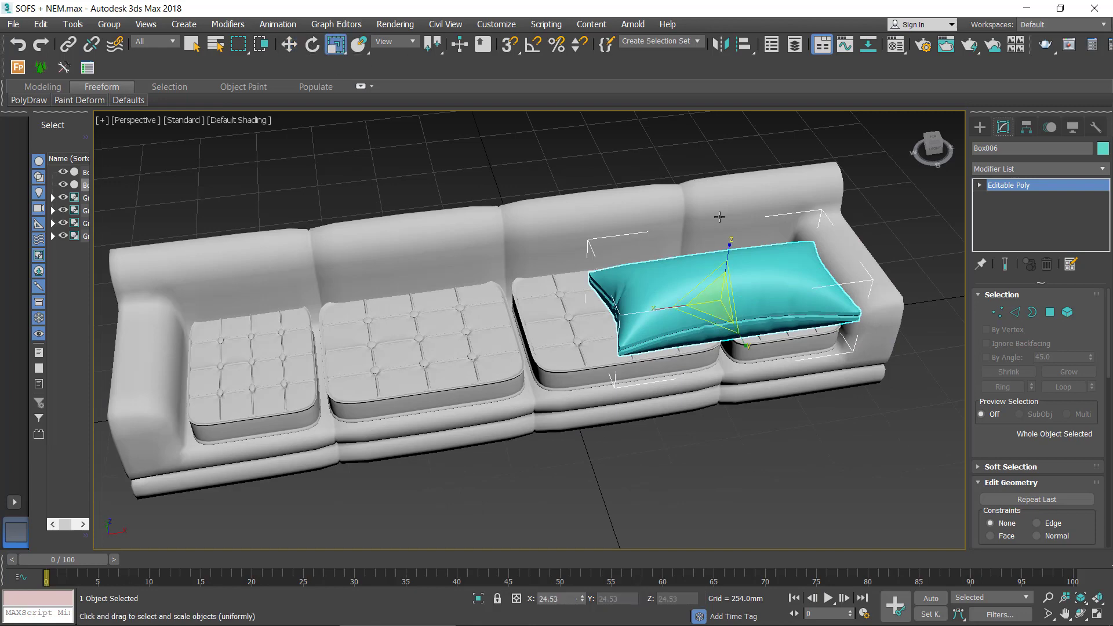
left_click_drag(722, 298, 719, 342)
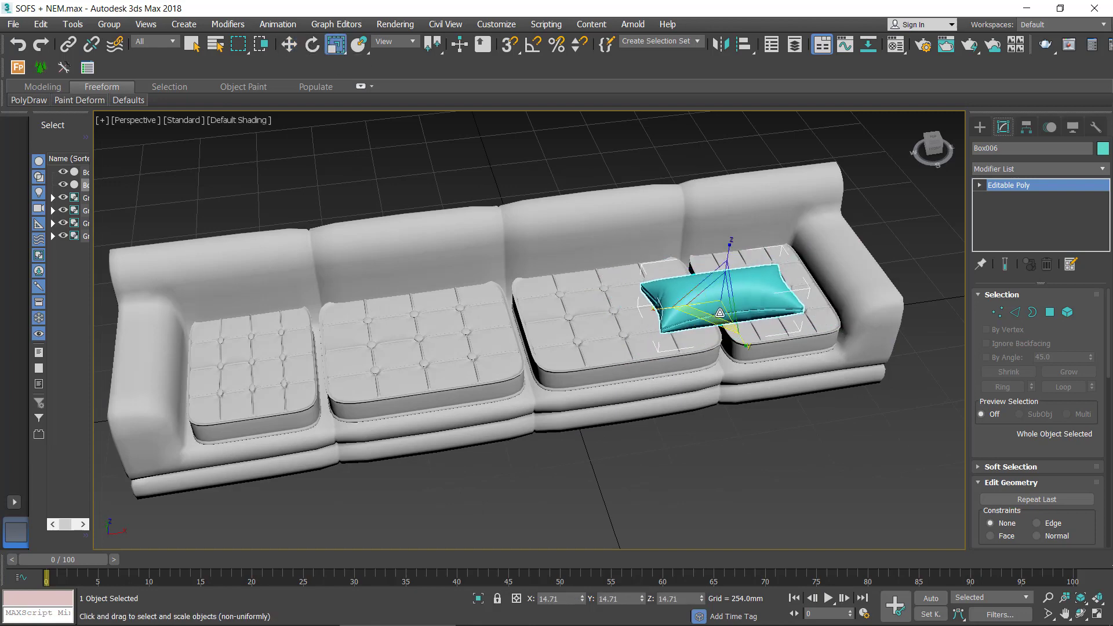
mouse_move(719, 342)
middle_mouse_down("alt")
mouse_move(768, 297)
mouse_move(767, 316)
middle_mouse_up("alt")
key("w")
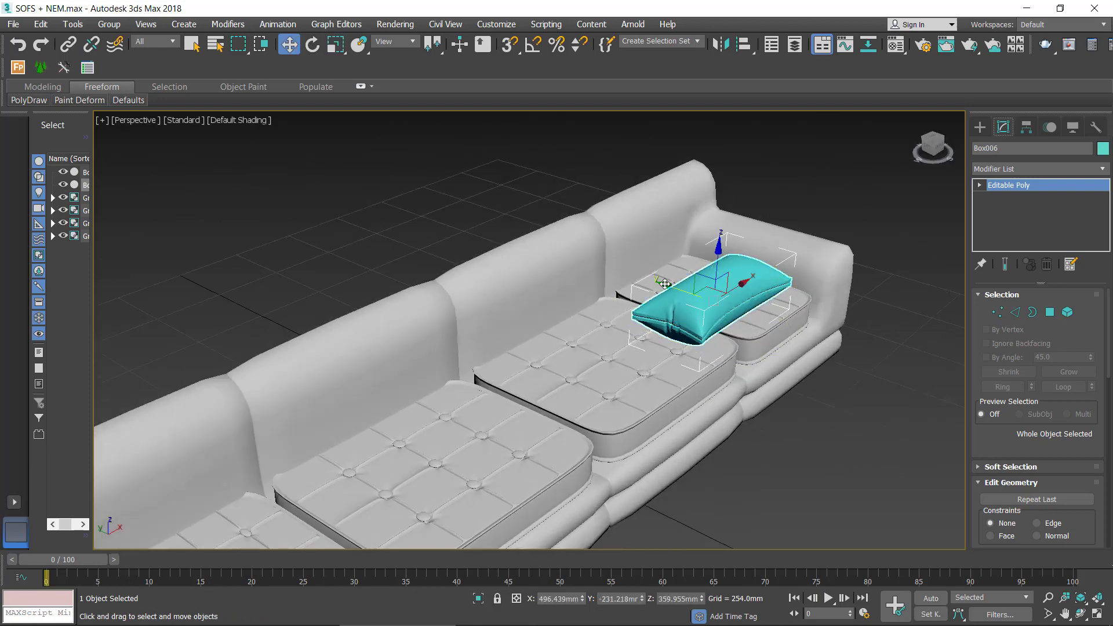
left_click_drag(661, 282, 644, 270)
mouse_move(644, 270)
middle_mouse_down("alt")
mouse_move(705, 329)
mouse_move(827, 353)
middle_mouse_up("alt")
left_click_drag(826, 352, 603, 341, "shift")
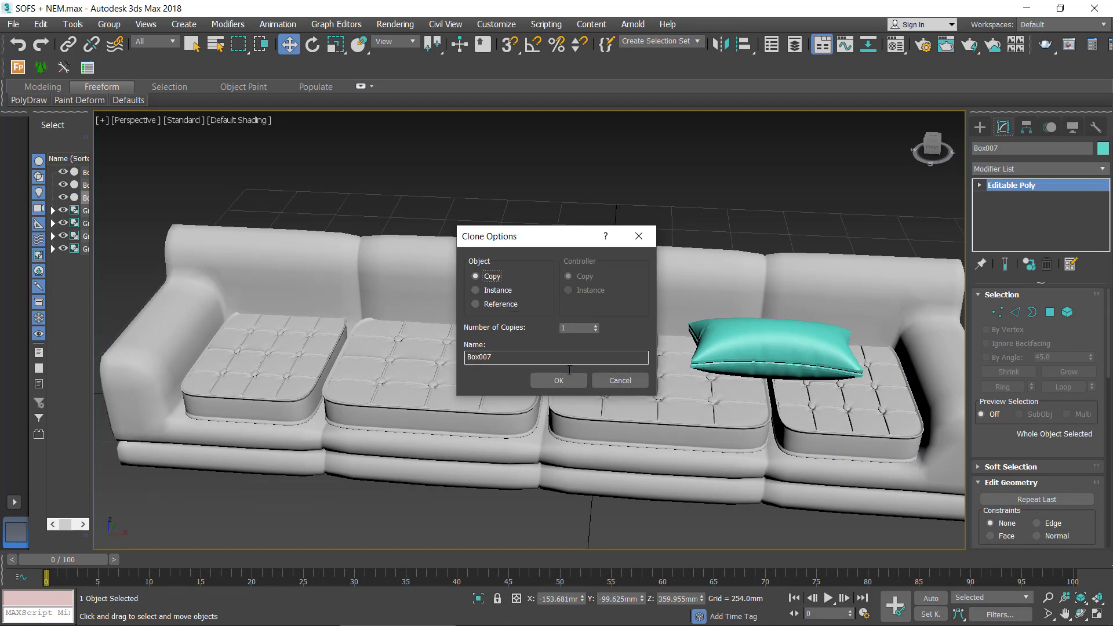
Create the copy Box007 and tilt it to rest on the second seat cushion from the left
left_click(558, 380)
key("e")
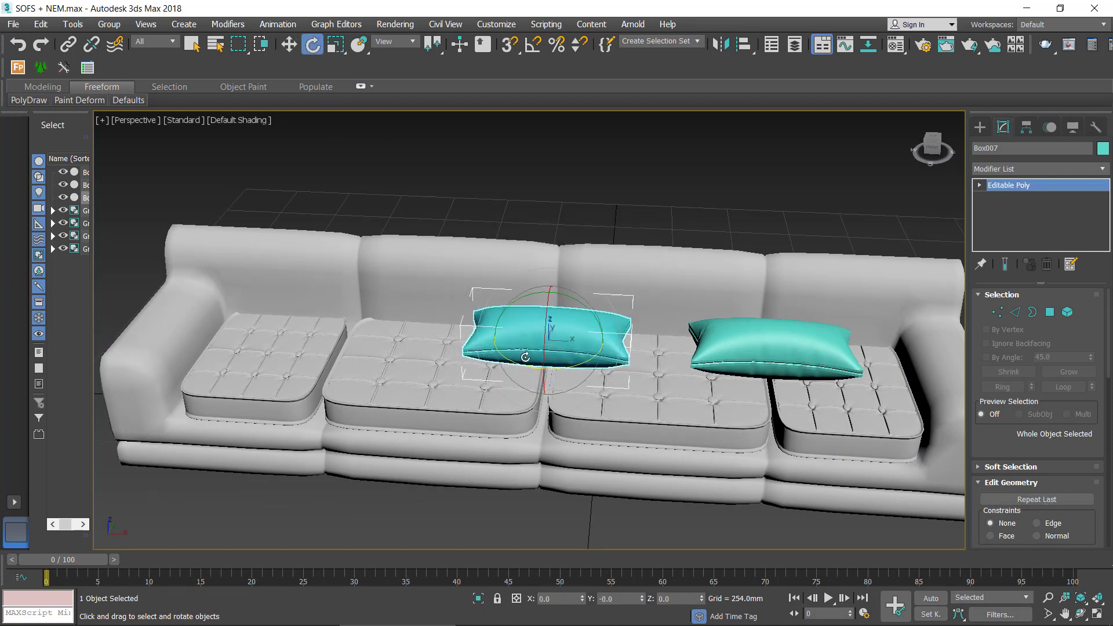
mouse_move(541, 367)
left_mouse_down()
mouse_move(542, 348)
mouse_move(472, 333)
left_mouse_up()
key("w")
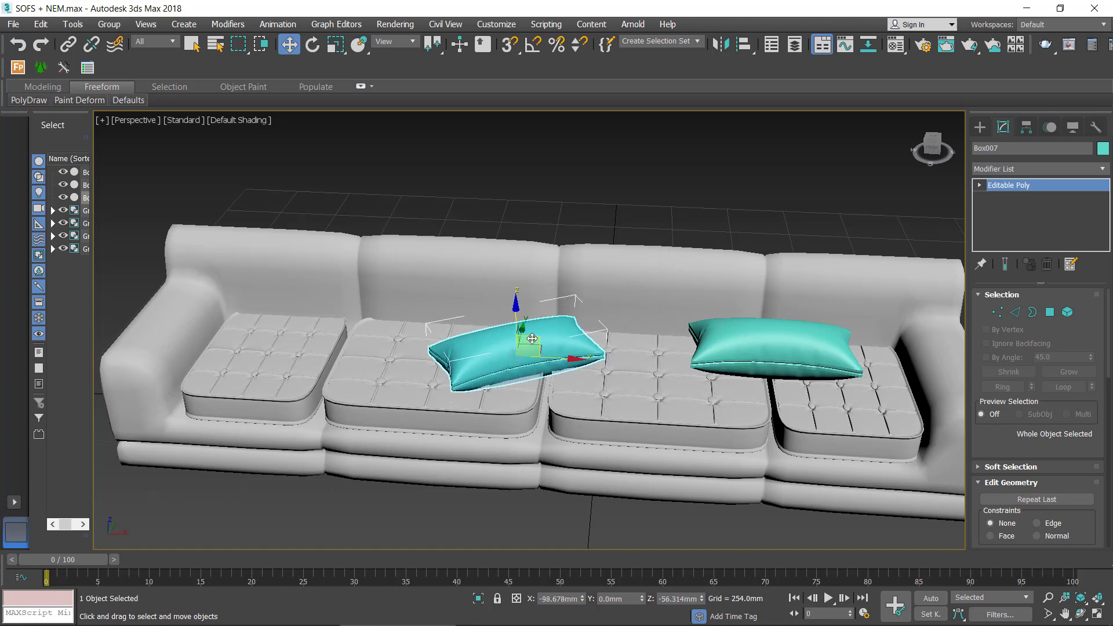
left_click(648, 316)
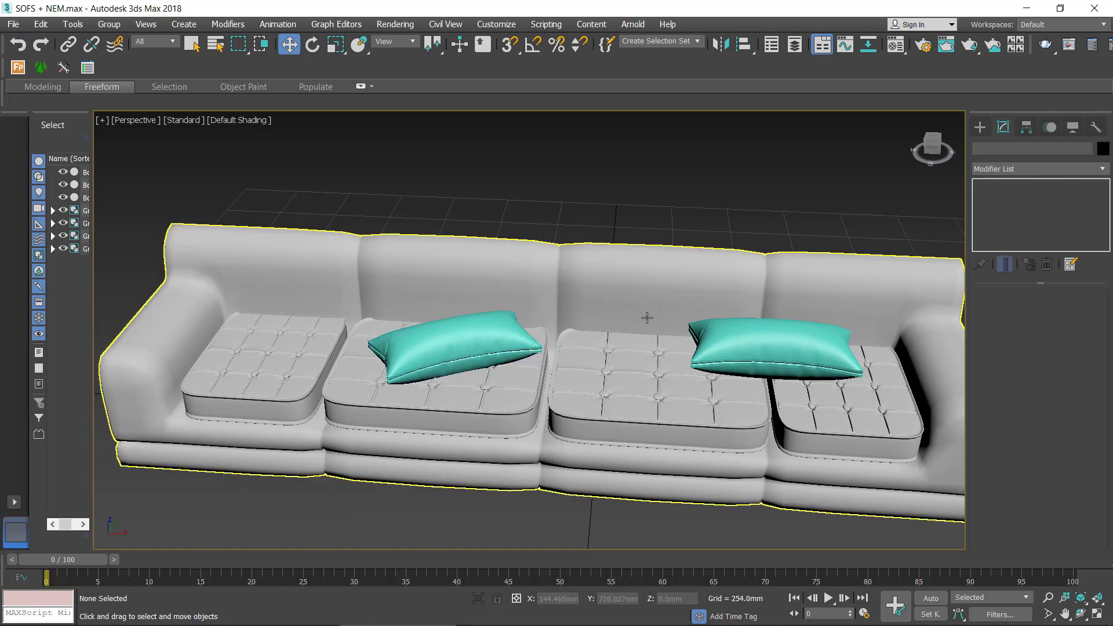
scroll(649, 315, "down", 3)
scroll(646, 397, "up", 5)
scroll(646, 397, "down", 3)
middle_click_drag(721, 265, 644, 360, "alt")
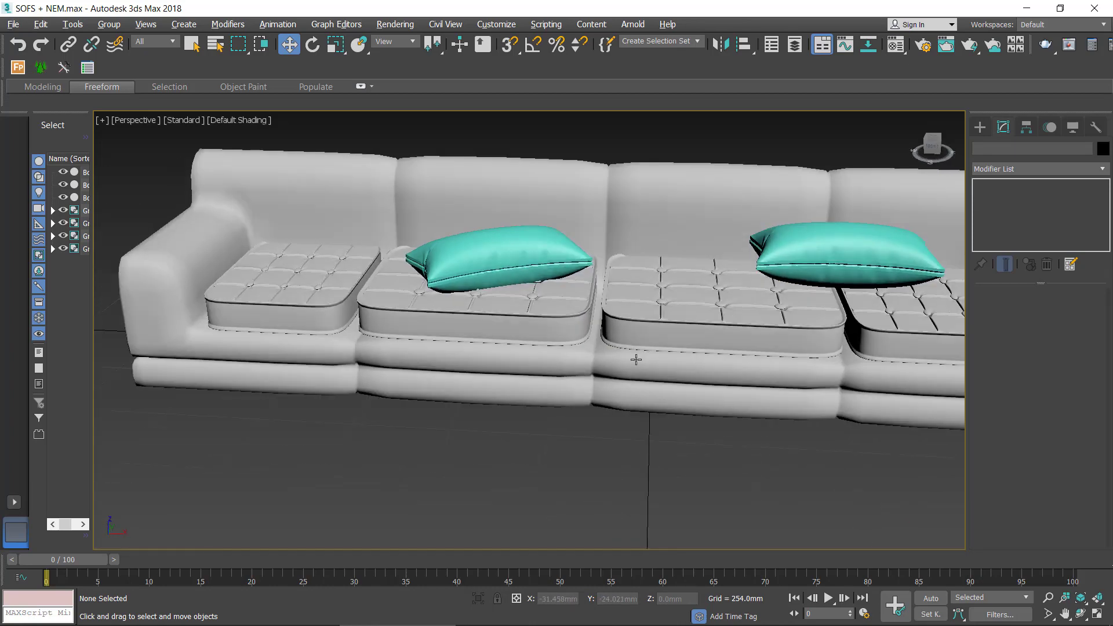
key("alt+Tab")
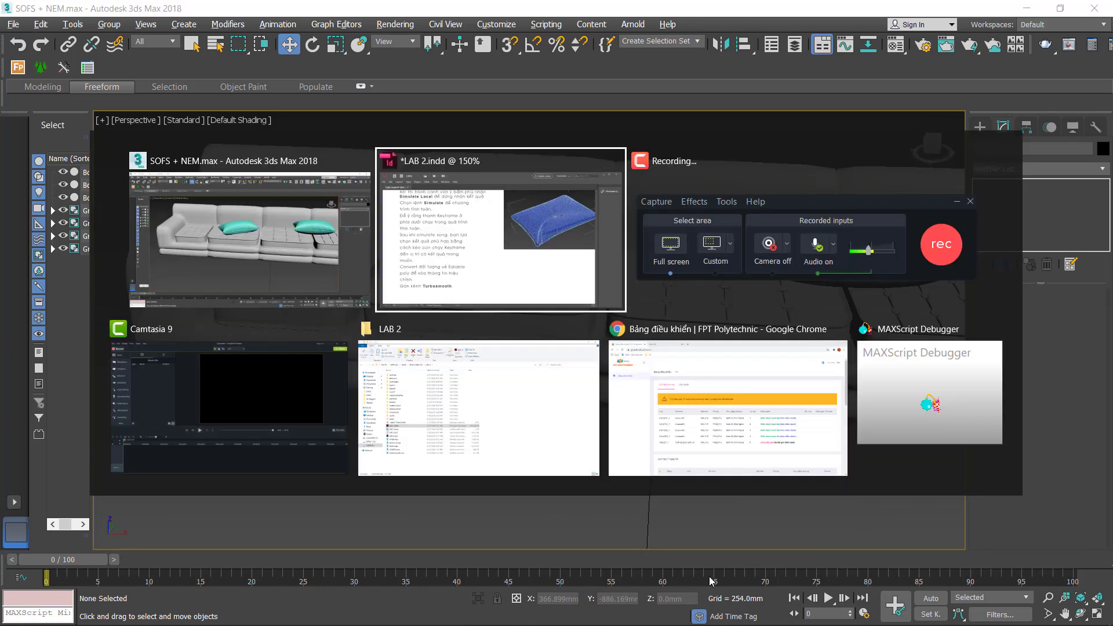